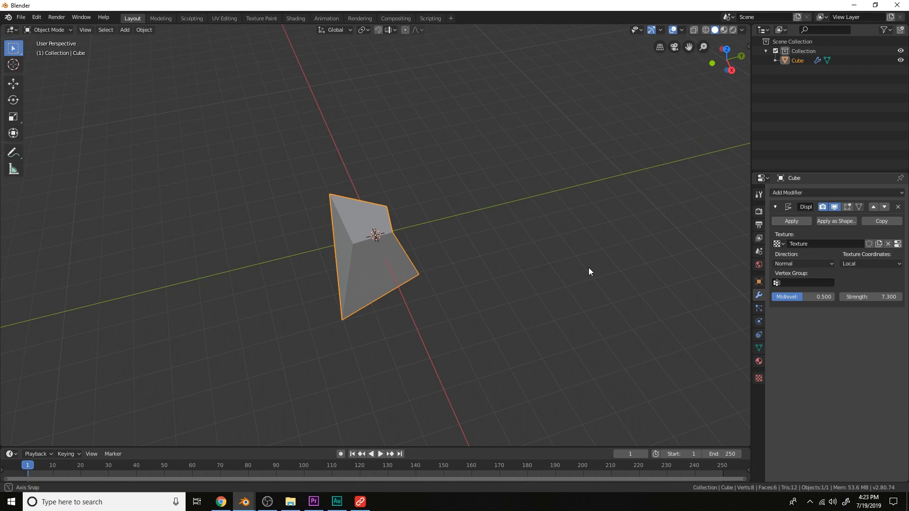
Add a Subdivision Surface modifier to the cube and move it above the Displace modifier
{"action": "left_click", "coordinate": [794, 194]}
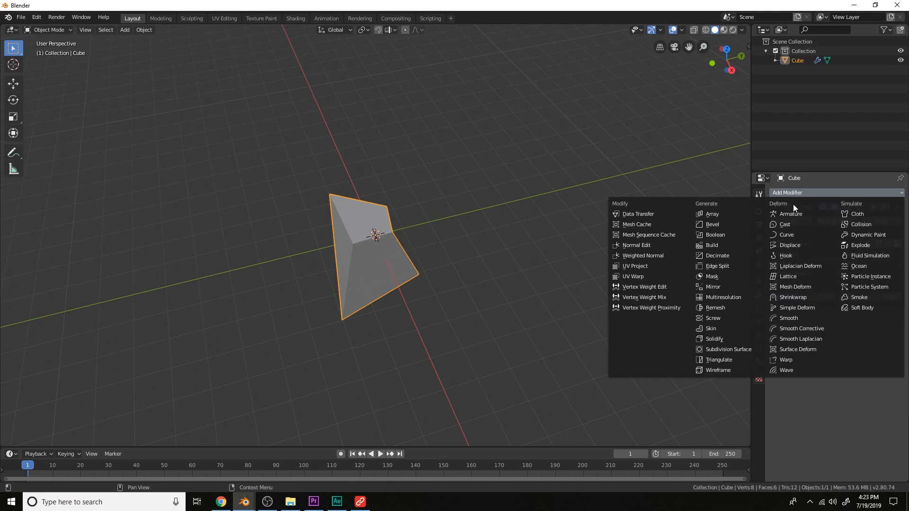
{"action": "left_click", "coordinate": [741, 349]}
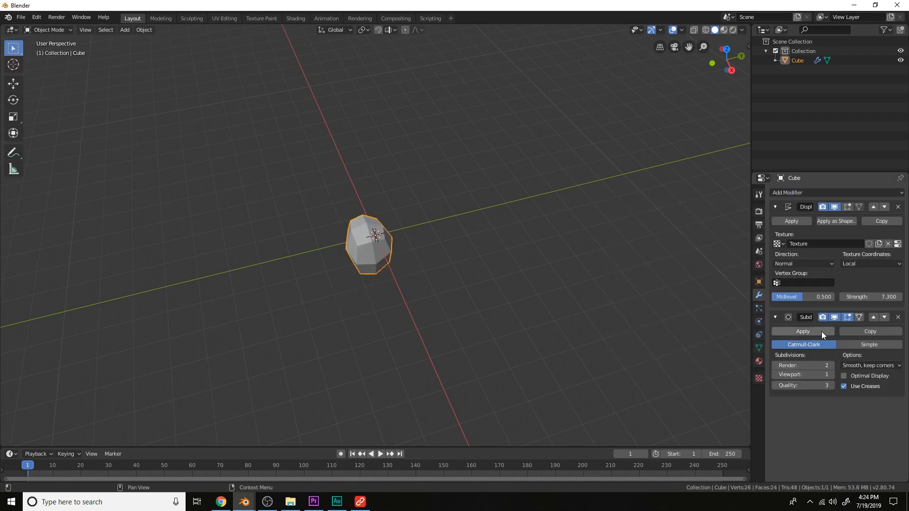
{"action": "left_click", "coordinate": [873, 320]}
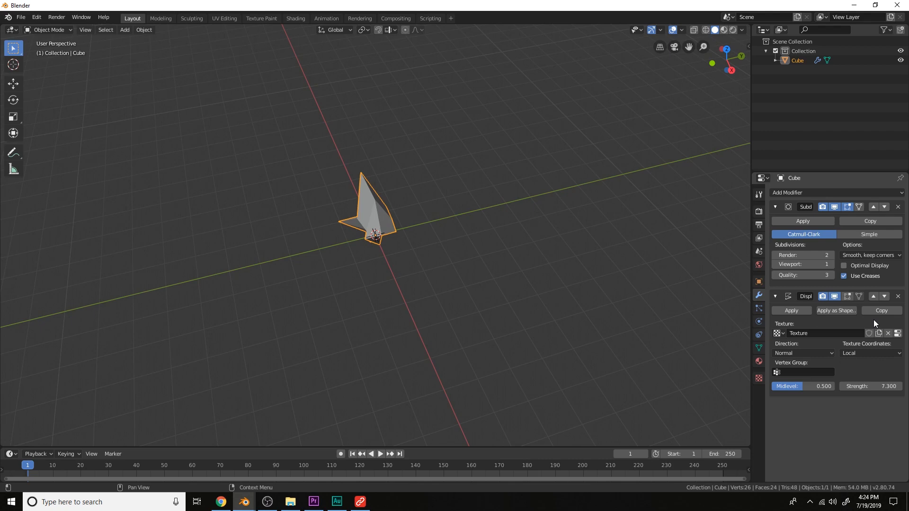
Switch the subdivision to Simple and set its viewport subdivisions to 5
{"action": "left_click", "coordinate": [868, 234]}
{"action": "middle_click_drag", "start_coordinate": [686, 256], "coordinate": [488, 265]}
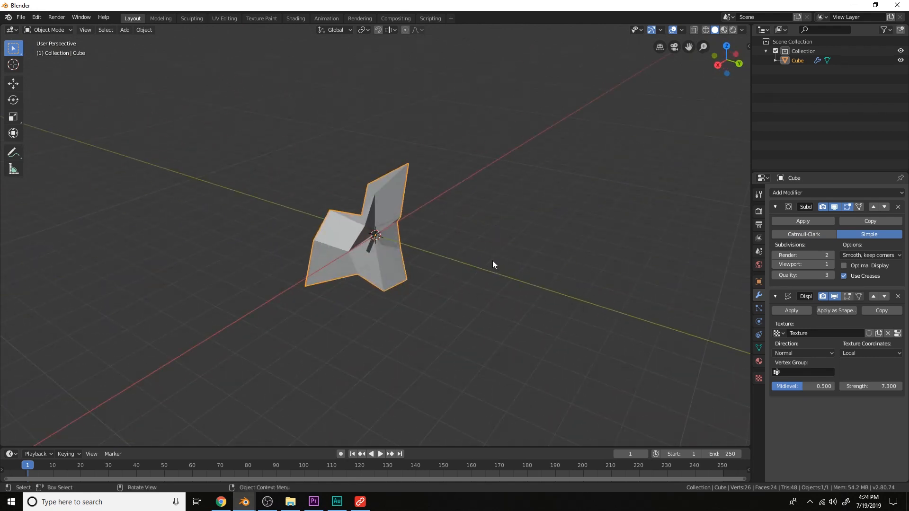
{"action": "left_click", "coordinate": [830, 264]}
{"action": "left_click", "coordinate": [830, 264]}
{"action": "left_click", "coordinate": [830, 264]}
{"action": "left_click", "coordinate": [830, 264]}
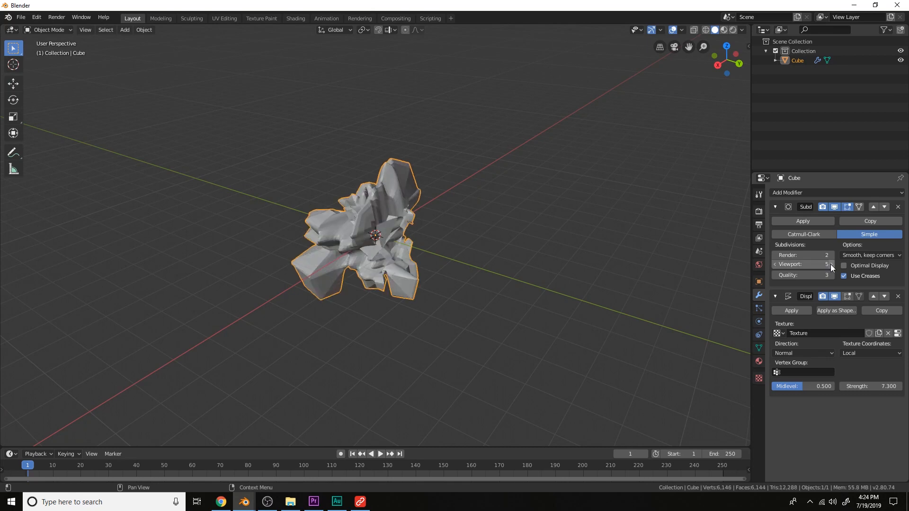
Lower the Displace modifier's strength to 3.600
{"action": "mouse_move", "coordinate": [870, 386]}
{"action": "left_mouse_down"}
{"action": "mouse_move", "coordinate": [841, 386]}
{"action": "mouse_move", "coordinate": [854, 386]}
{"action": "left_mouse_up"}
{"action": "middle_click_drag", "start_coordinate": [549, 322], "coordinate": [508, 291]}
{"action": "scroll", "coordinate": [508, 291], "scroll_direction": "up", "scroll_amount": 4}
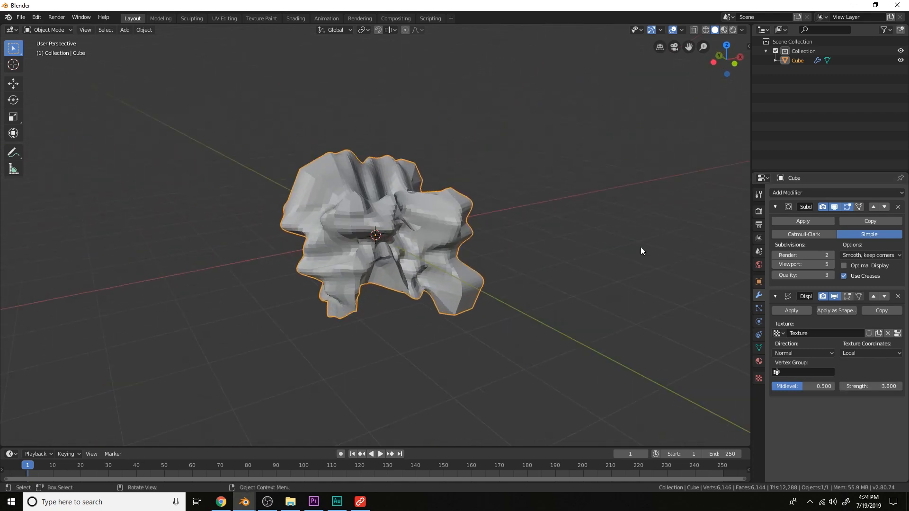
Add a Remesh modifier and set its mode to Blocks
{"action": "left_click", "coordinate": [793, 192]}
{"action": "left_click", "coordinate": [734, 307]}
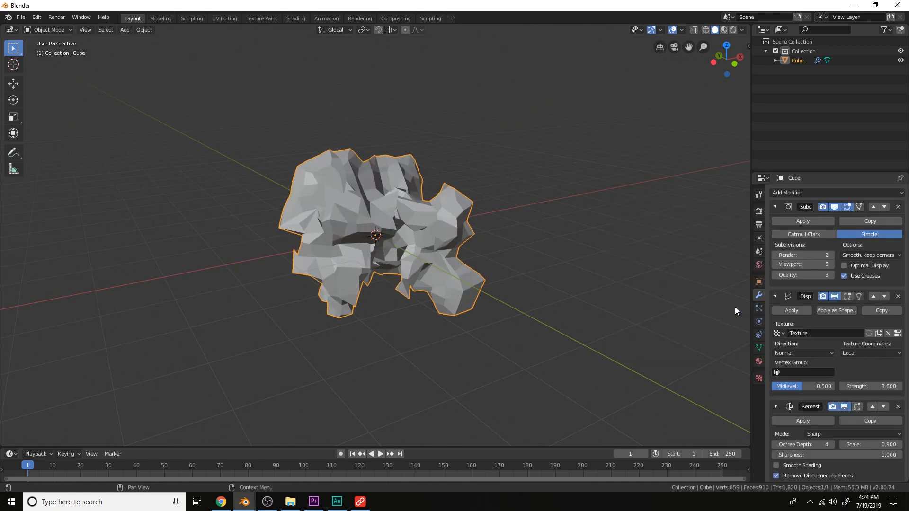
{"action": "left_click", "coordinate": [850, 435]}
{"action": "left_click", "coordinate": [841, 445]}
{"action": "middle_click_drag", "start_coordinate": [550, 269], "coordinate": [426, 349]}
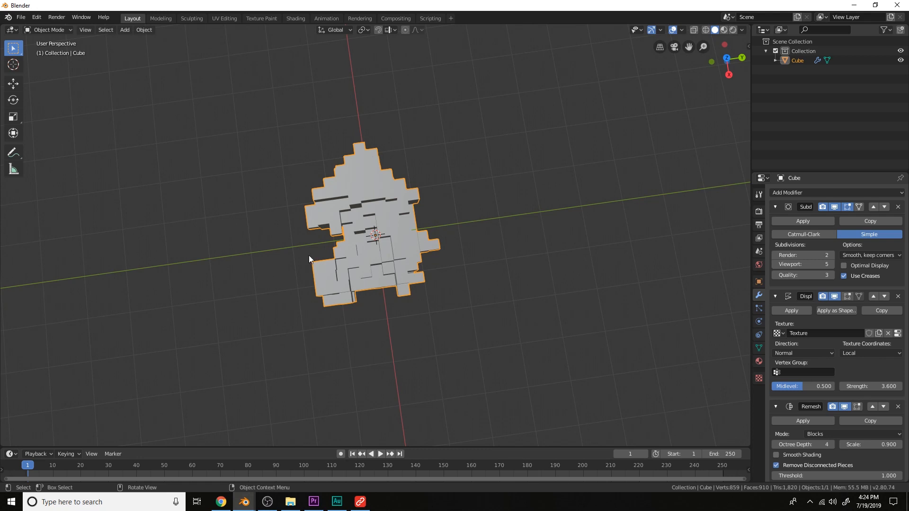
{"action": "middle_click_drag", "start_coordinate": [326, 267], "coordinate": [383, 204]}
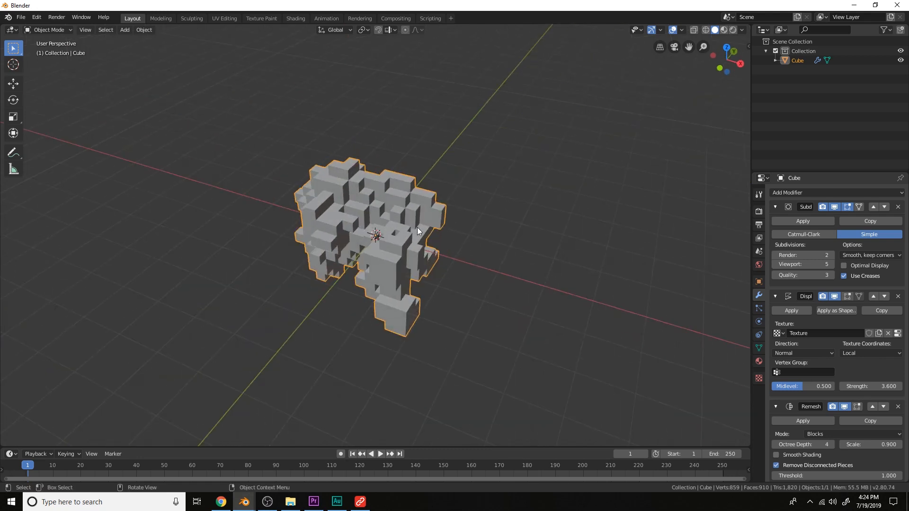
Reduce the Displace modifier's strength to 1.300
{"action": "left_click_drag", "start_coordinate": [885, 386], "coordinate": [814, 386]}
{"action": "mouse_move", "coordinate": [468, 237]}
{"action": "middle_mouse_down"}
{"action": "mouse_move", "coordinate": [413, 234]}
{"action": "mouse_move", "coordinate": [483, 232]}
{"action": "middle_mouse_up"}
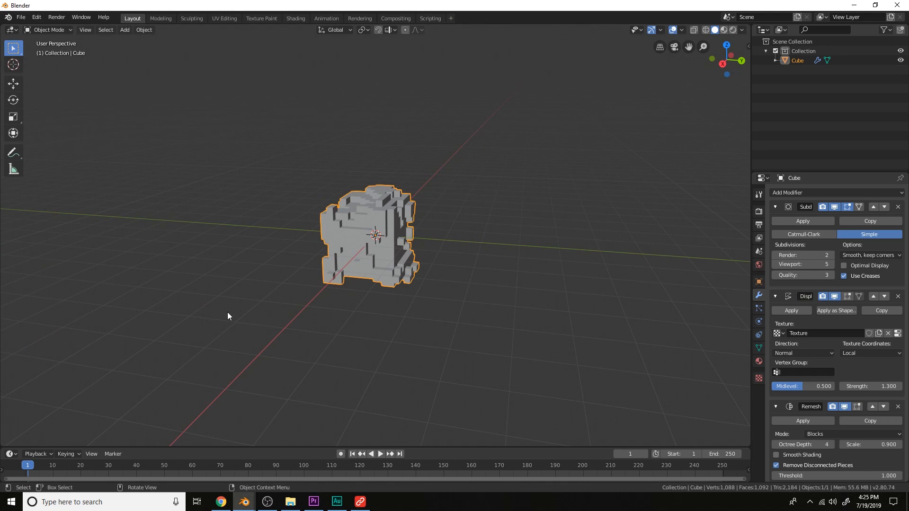
Switch the viewport to rendered shading and add an Area light to the scene
{"action": "left_click", "coordinate": [733, 29]}
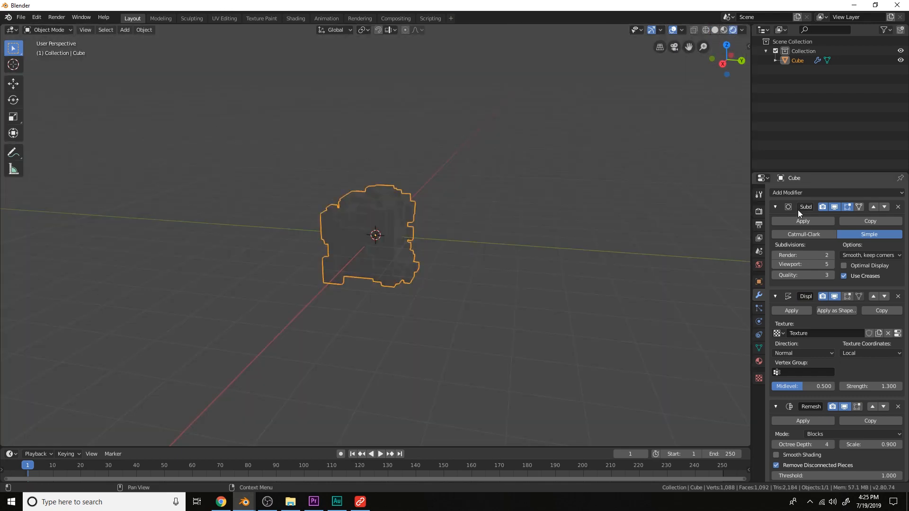
{"action": "key", "text": "shift+a"}
{"action": "mouse_move", "coordinate": [416, 363]}
{"action": "left_click", "coordinate": [464, 395]}
Move the area light up along the Z axis above the cube
{"action": "key", "text": "g"}
{"action": "key", "text": "z"}
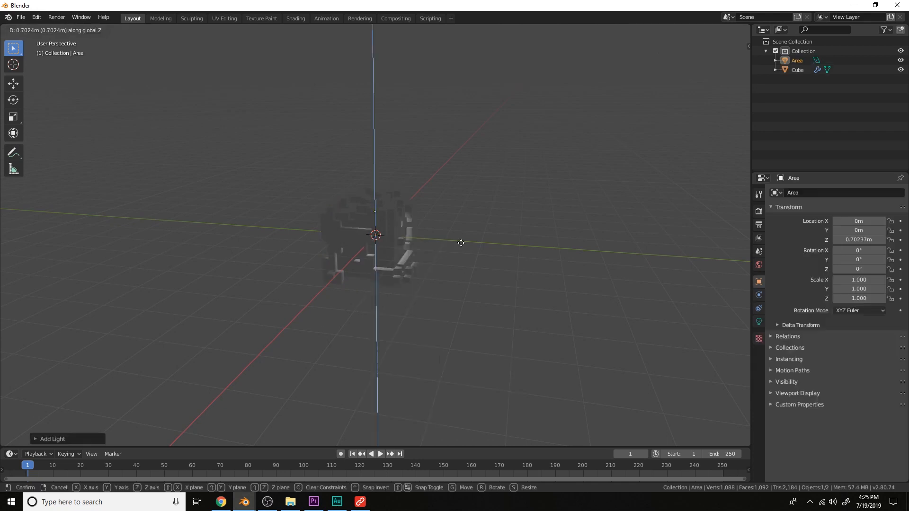
{"action": "left_click", "coordinate": [467, 210]}
Set the area light's power to 1000 W
{"action": "left_click", "coordinate": [759, 322]}
{"action": "left_click", "coordinate": [853, 255]}
{"action": "type", "text": "1000"}
{"action": "key", "text": "Return"}
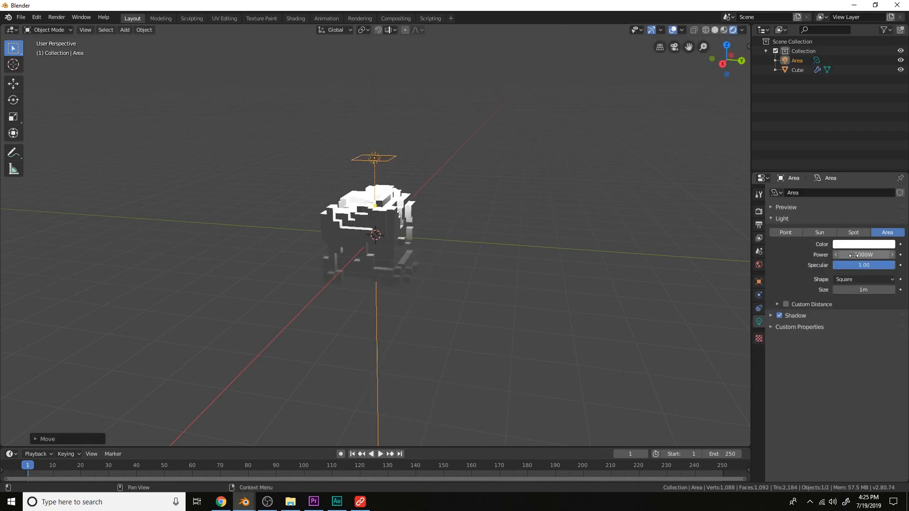
Rotate the area light and move it off to the side so it faces the cube
{"action": "key", "text": "r"}
{"action": "left_click", "coordinate": [485, 289]}
{"action": "key", "text": "g"}
{"action": "left_click", "coordinate": [514, 295]}
{"action": "middle_click_drag", "start_coordinate": [515, 294], "coordinate": [482, 292]}
{"action": "scroll", "coordinate": [482, 291], "scroll_direction": "up", "scroll_amount": 2}
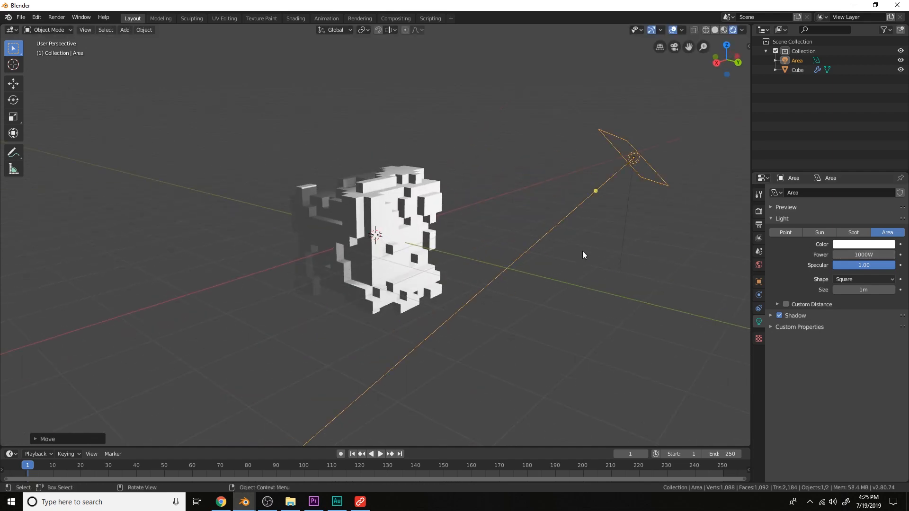
Scale the area light up
{"action": "key", "text": "s"}
{"action": "left_click", "coordinate": [638, 403]}
{"action": "scroll", "coordinate": [639, 402], "scroll_direction": "up", "scroll_amount": 1}
{"action": "key", "text": "s"}
{"action": "left_click", "coordinate": [592, 346]}
Change the area light's shape to Disk
{"action": "left_click", "coordinate": [863, 279]}
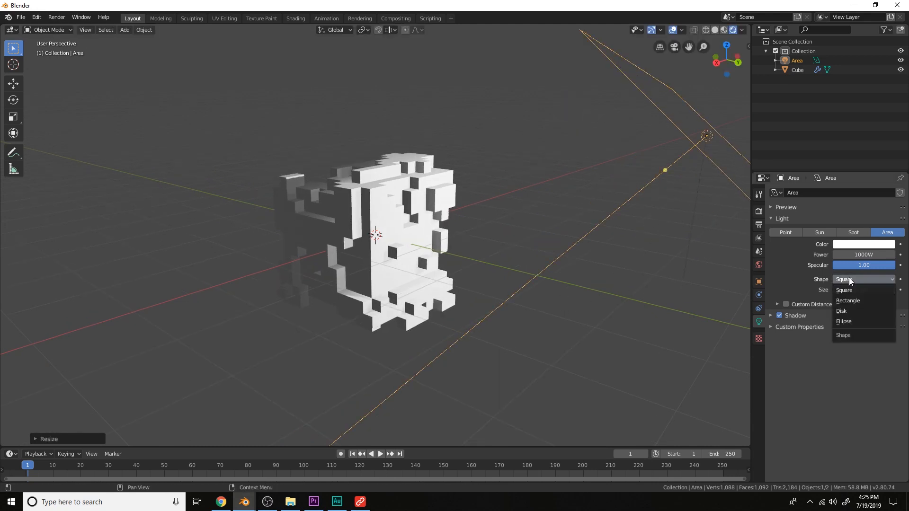
{"action": "left_click", "coordinate": [856, 315]}
{"action": "scroll", "coordinate": [527, 260], "scroll_direction": "down", "scroll_amount": 3}
{"action": "middle_click_drag", "start_coordinate": [526, 264], "coordinate": [567, 270]}
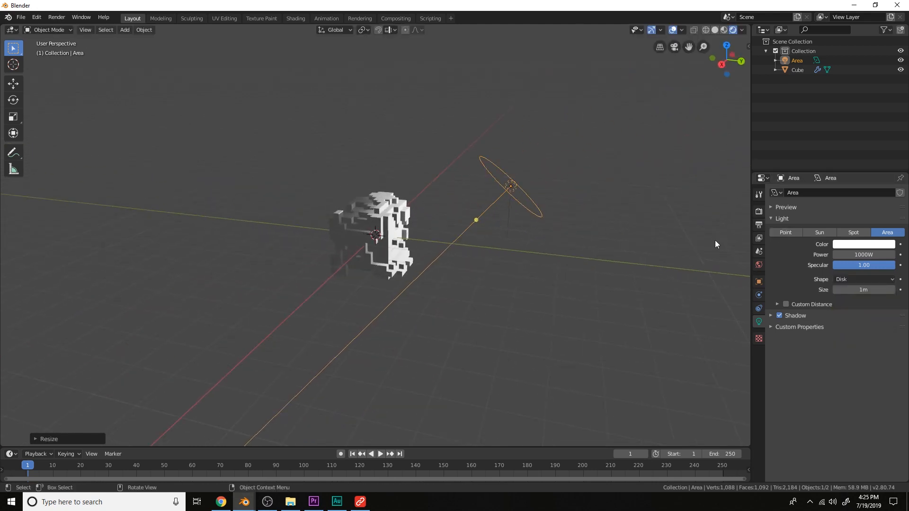
Enable Ambient Occlusion in the render settings, comparing the model up close with it off and on
{"action": "left_click", "coordinate": [759, 214]}
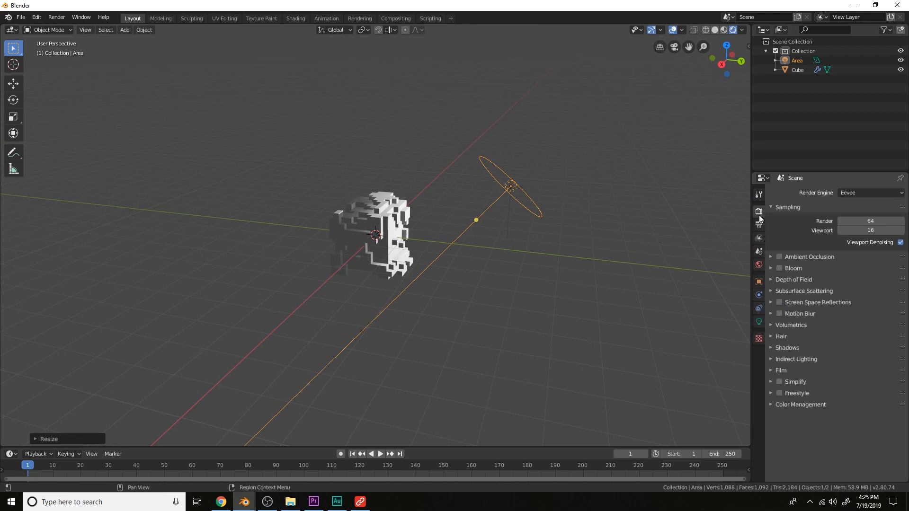
{"action": "left_click", "coordinate": [779, 256]}
{"action": "scroll", "coordinate": [459, 251], "scroll_direction": "up", "scroll_amount": 10}
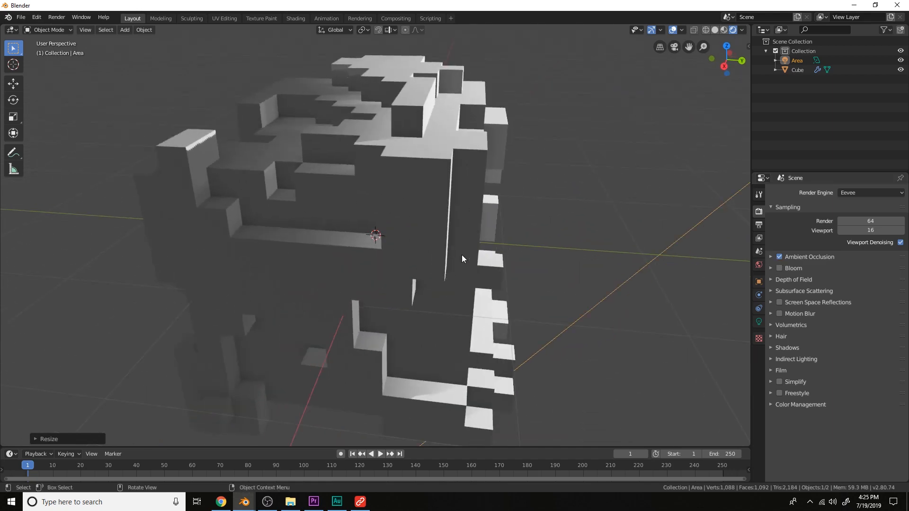
{"action": "scroll", "coordinate": [461, 255], "scroll_direction": "up", "scroll_amount": 5}
{"action": "scroll", "coordinate": [519, 277], "scroll_direction": "up", "scroll_amount": 4}
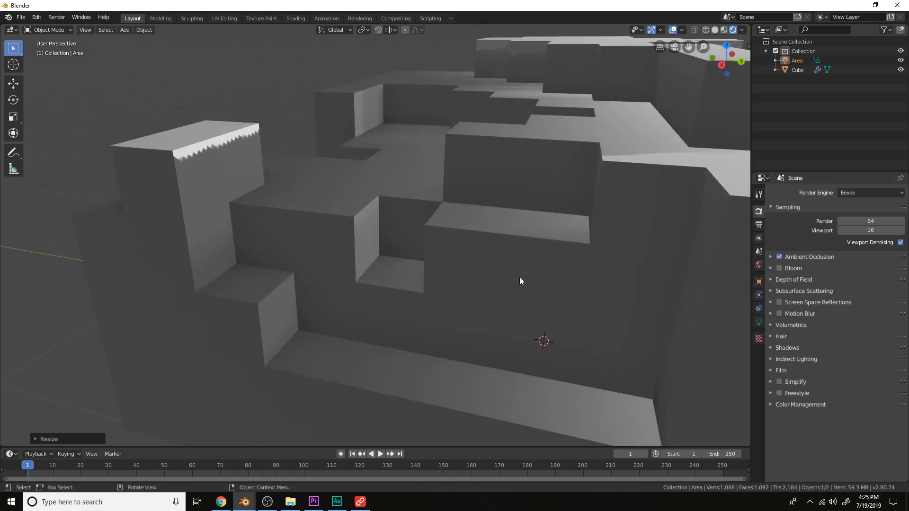
{"action": "scroll", "coordinate": [519, 277], "scroll_direction": "up", "scroll_amount": 2}
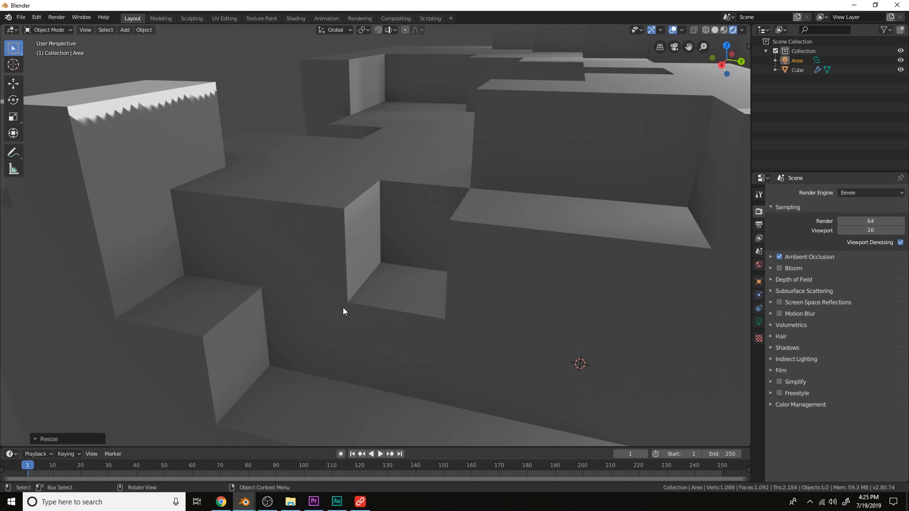
{"action": "left_click", "coordinate": [779, 257]}
{"action": "left_click", "coordinate": [779, 257]}
{"action": "scroll", "coordinate": [551, 254], "scroll_direction": "down", "scroll_amount": 10}
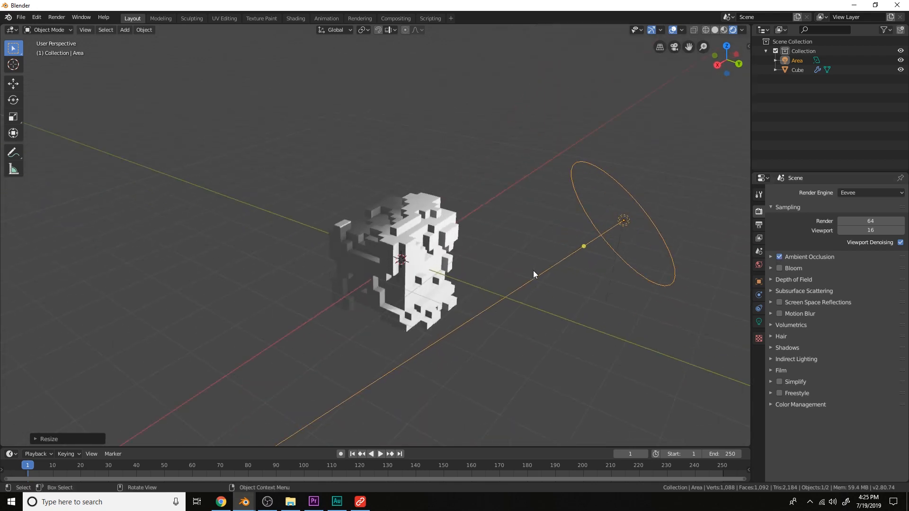
Enable Bloom and Screen Space Reflections in the render settings
{"action": "left_click", "coordinate": [779, 268]}
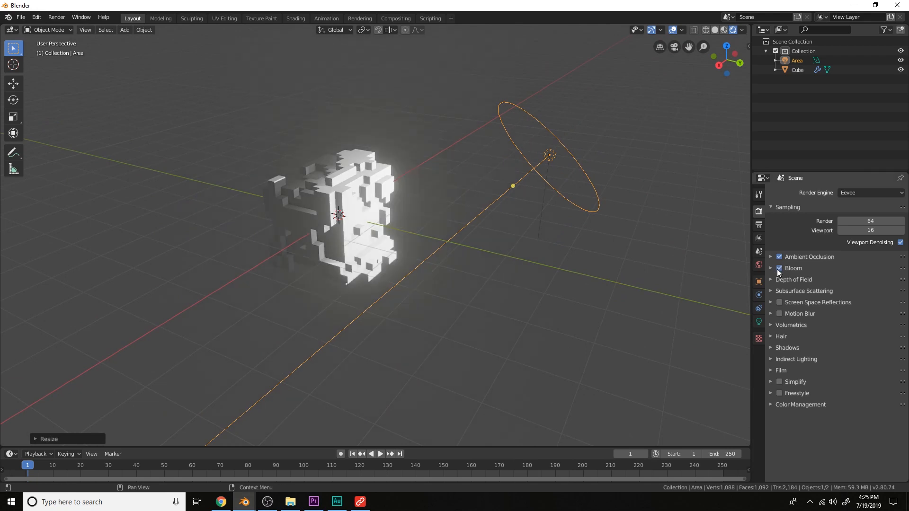
{"action": "middle_click_drag", "start_coordinate": [476, 256], "coordinate": [392, 190]}
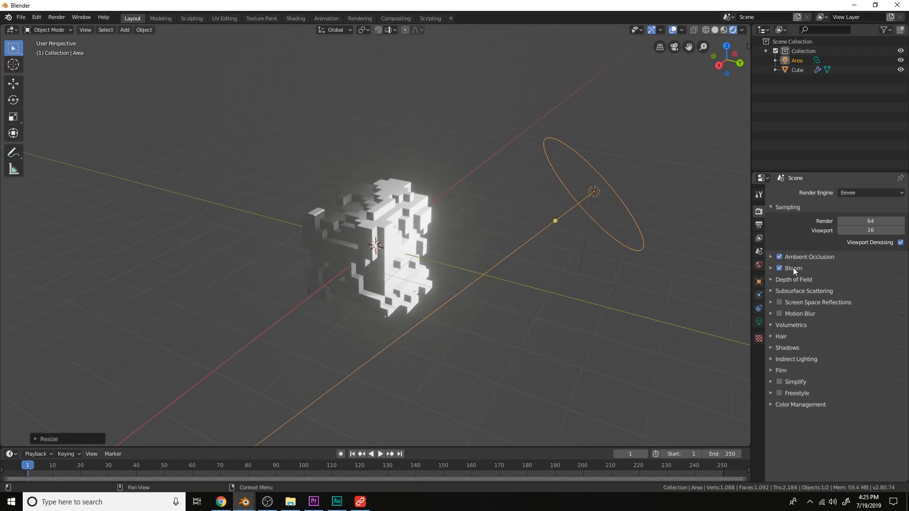
{"action": "left_click", "coordinate": [779, 302]}
{"action": "scroll", "coordinate": [611, 300], "scroll_direction": "up", "scroll_amount": 3}
{"action": "middle_click_drag", "start_coordinate": [609, 296], "coordinate": [590, 265]}
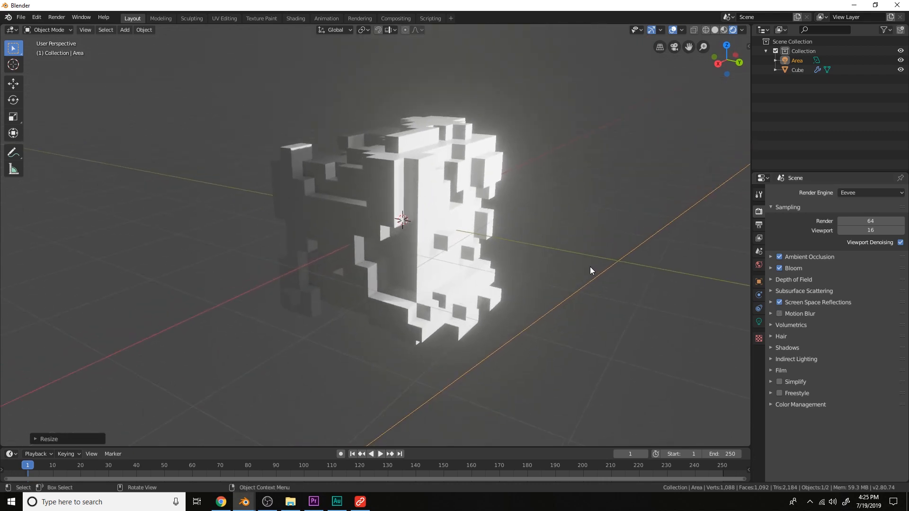
{"action": "scroll", "coordinate": [590, 268], "scroll_direction": "up", "scroll_amount": 2}
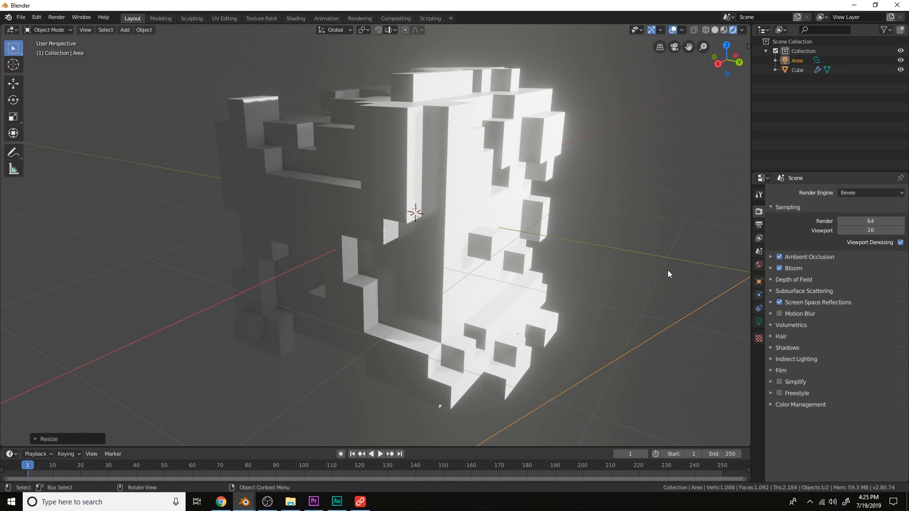
Expand the render Shadows settings and enable Soft Shadows
{"action": "left_click", "coordinate": [797, 348]}
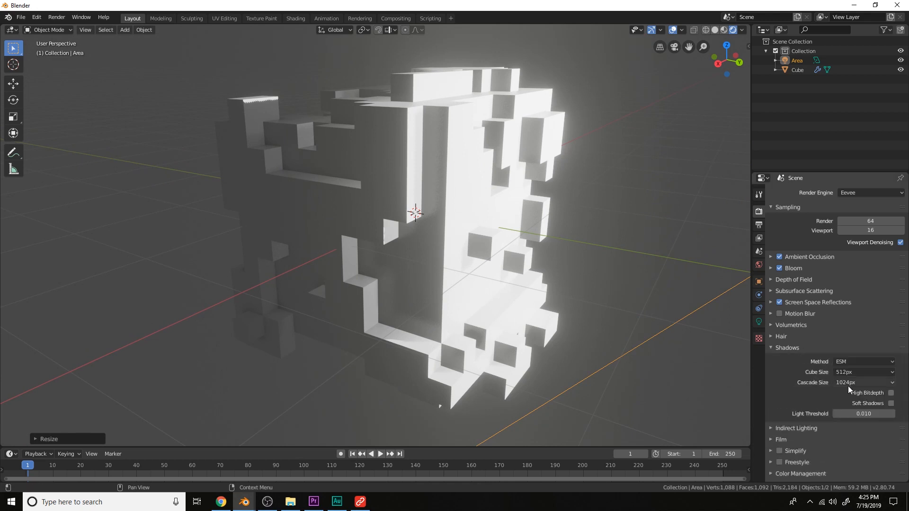
{"action": "left_click", "coordinate": [891, 403]}
{"action": "left_click", "coordinate": [891, 404]}
{"action": "left_click", "coordinate": [891, 403]}
{"action": "left_click", "coordinate": [890, 404]}
{"action": "left_click", "coordinate": [891, 404]}
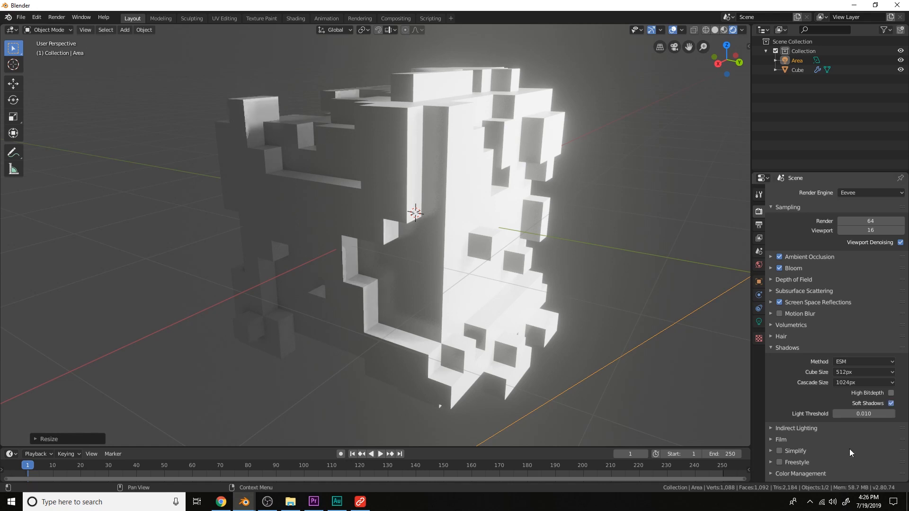
{"action": "left_click", "coordinate": [890, 403]}
{"action": "left_click", "coordinate": [891, 404]}
{"action": "scroll", "coordinate": [491, 283], "scroll_direction": "down", "scroll_amount": 5}
{"action": "middle_click_drag", "start_coordinate": [491, 282], "coordinate": [540, 283]}
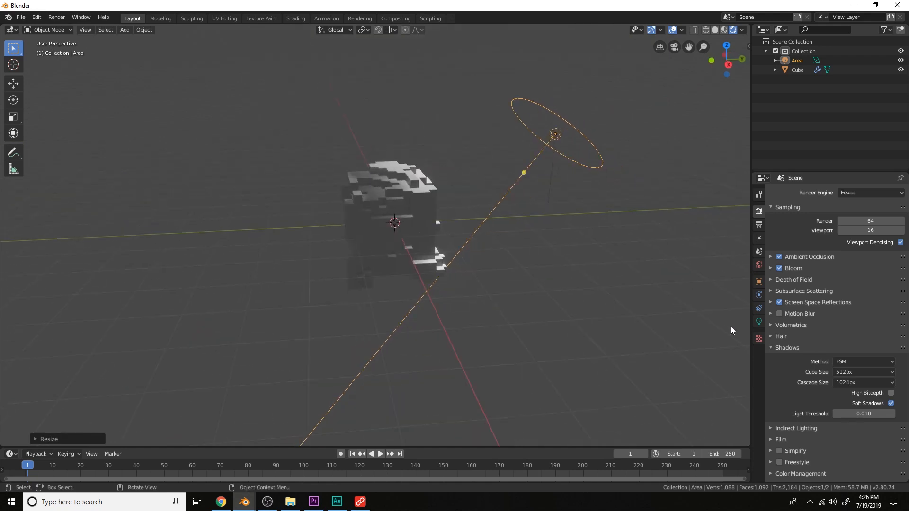
Set the area light's shadow softness to 15.200
{"action": "left_click", "coordinate": [759, 322]}
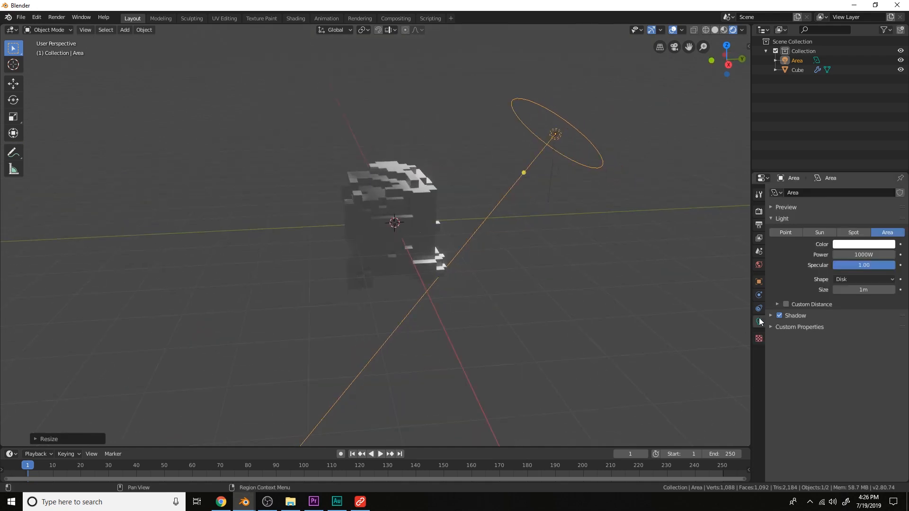
{"action": "left_click", "coordinate": [788, 316]}
{"action": "left_click_drag", "start_coordinate": [863, 340], "coordinate": [896, 340]}
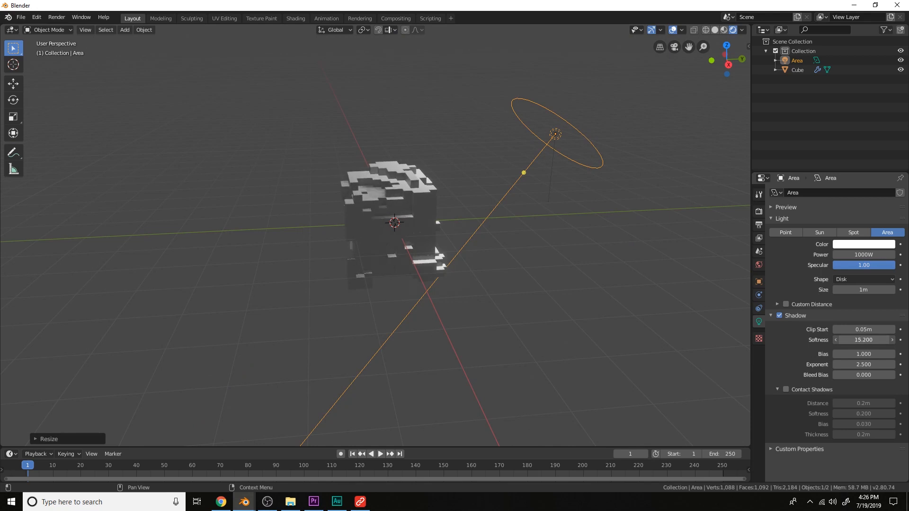
{"action": "middle_click_drag", "start_coordinate": [476, 256], "coordinate": [436, 253]}
{"action": "scroll", "coordinate": [436, 253], "scroll_direction": "down", "scroll_amount": 3}
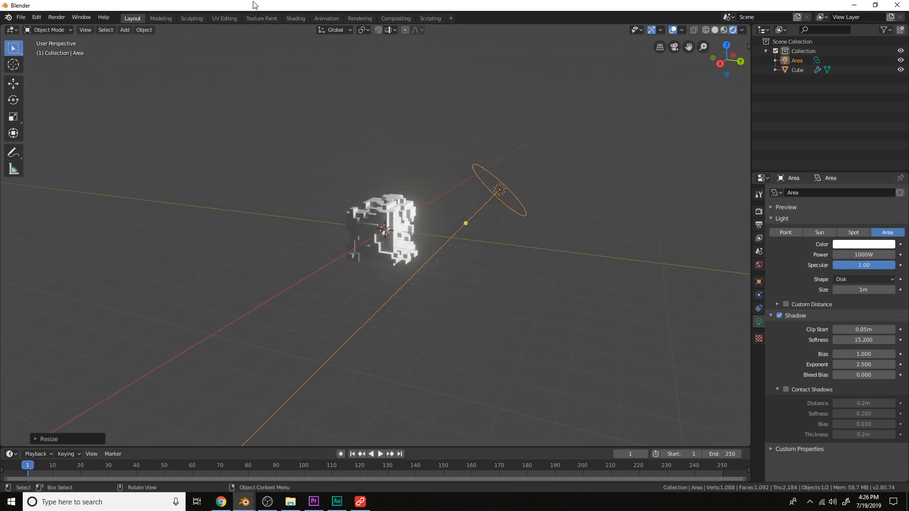
{"action": "scroll", "coordinate": [413, 214], "scroll_direction": "up", "scroll_amount": 3}
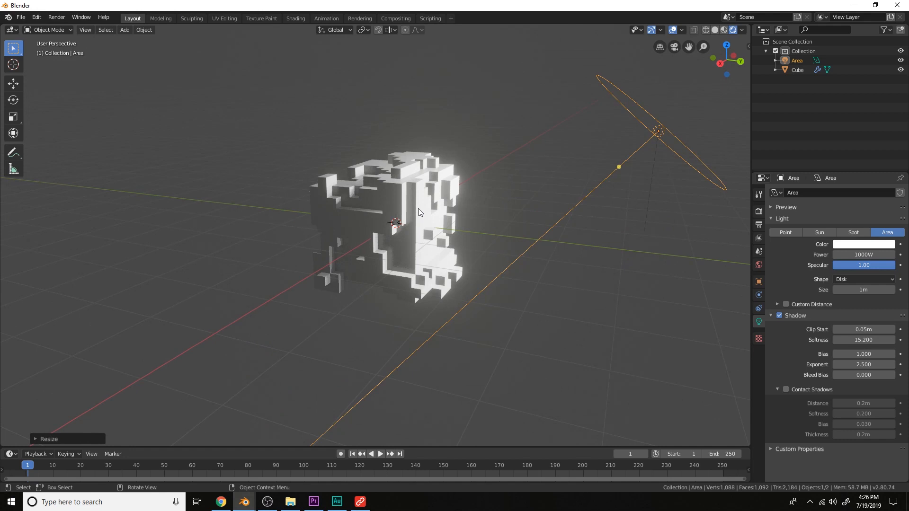
Add a Damped Track constraint to the area light, targeting the Cube and tracking along the -Z axis
{"action": "left_click", "coordinate": [757, 307]}
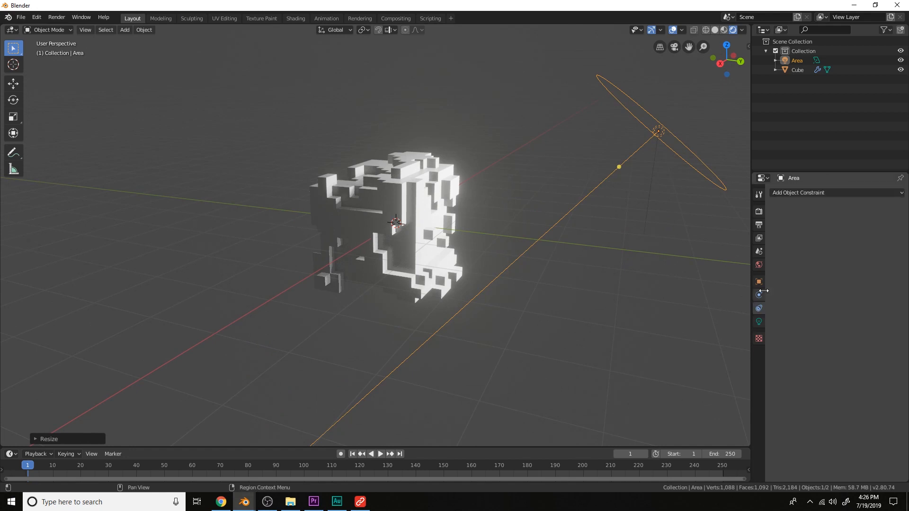
{"action": "left_click", "coordinate": [814, 192]}
{"action": "left_click", "coordinate": [819, 223]}
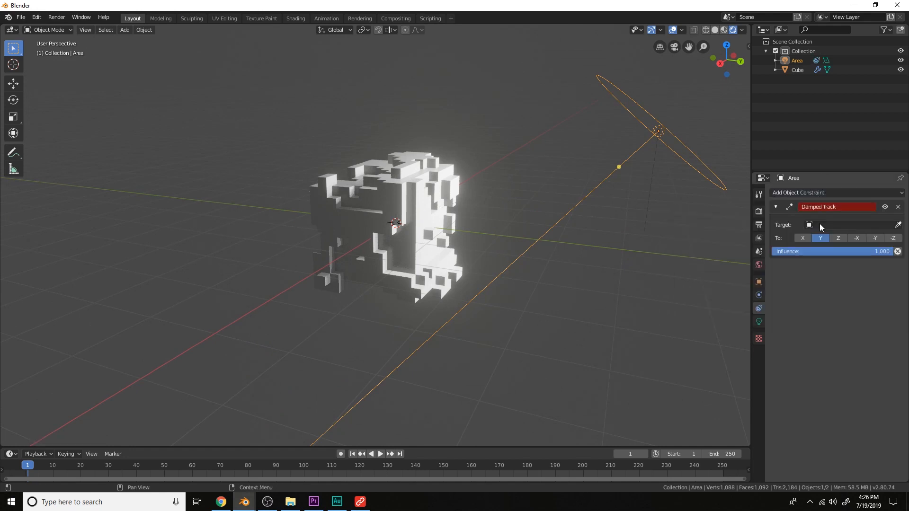
{"action": "left_click", "coordinate": [898, 227]}
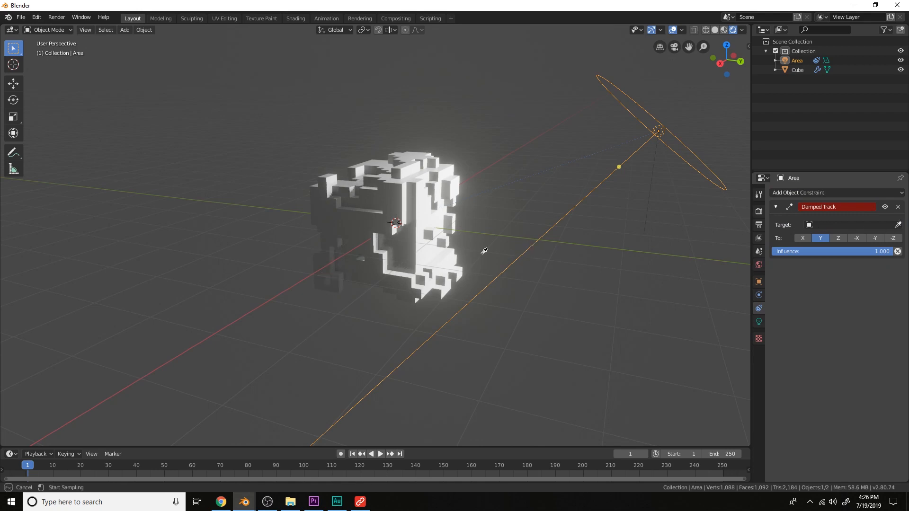
{"action": "left_click", "coordinate": [410, 230]}
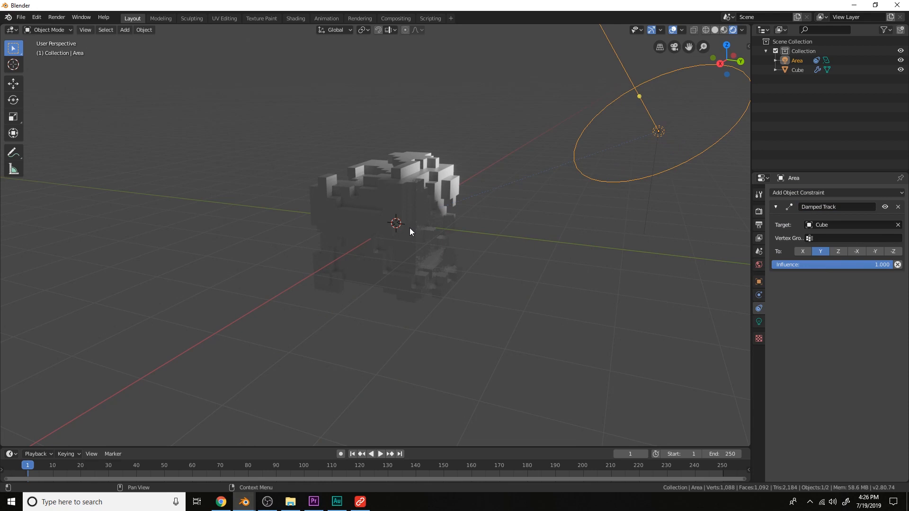
{"action": "left_click", "coordinate": [893, 251]}
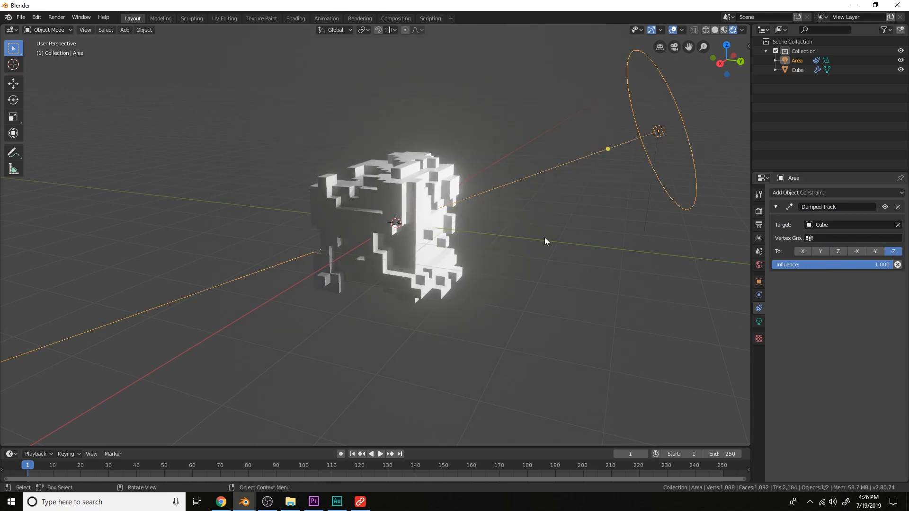
Move the area light closer to the rock
{"action": "scroll", "coordinate": [545, 237], "scroll_direction": "down", "scroll_amount": 4}
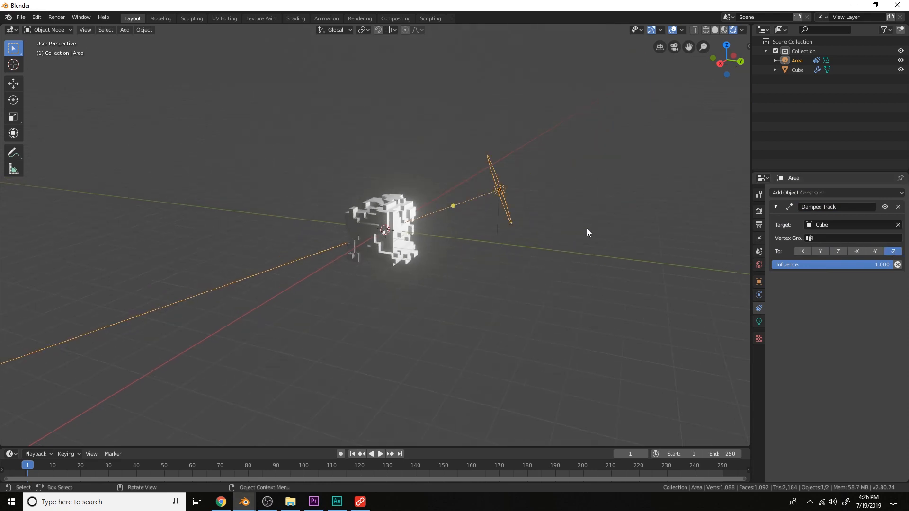
{"action": "key", "text": "g"}
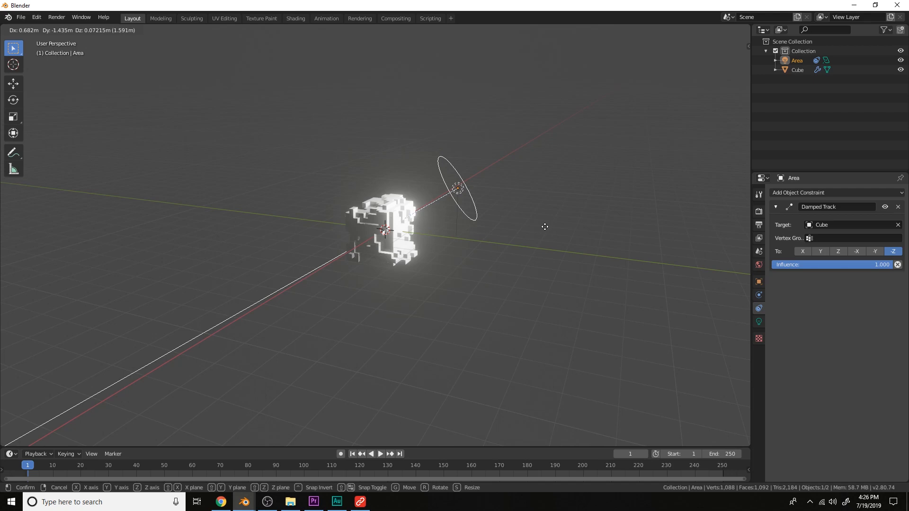
{"action": "left_click", "coordinate": [545, 227]}
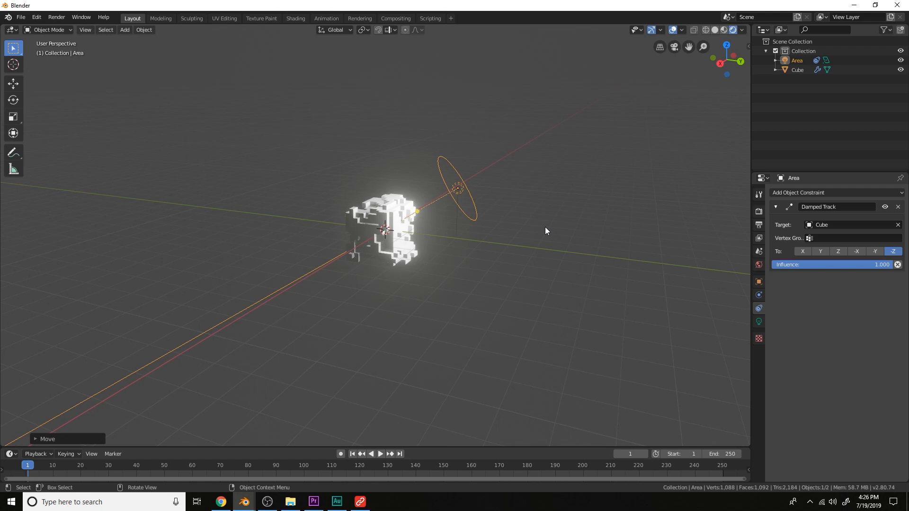
Add a new cube around the rock and scale it up by about 1.2 to enclose it
{"action": "middle_click_drag", "start_coordinate": [544, 230], "coordinate": [478, 269]}
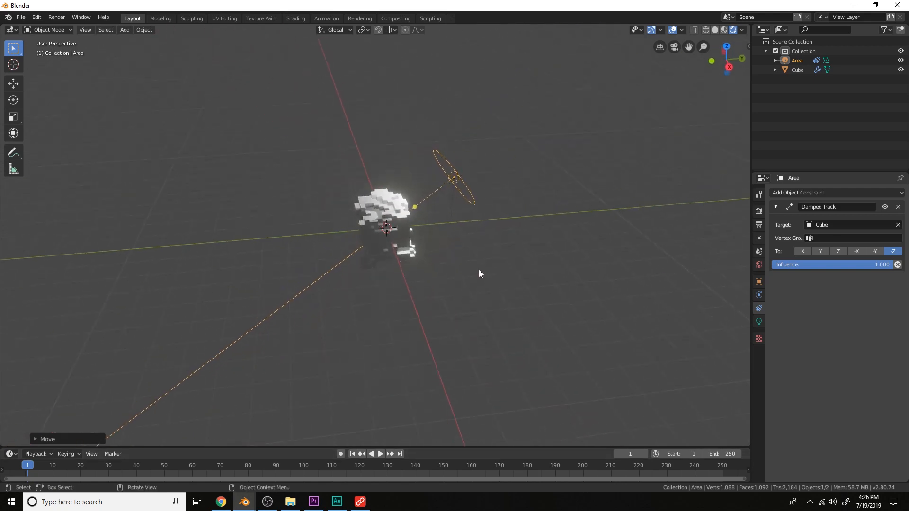
{"action": "scroll", "coordinate": [479, 268], "scroll_direction": "up", "scroll_amount": 3}
{"action": "middle_click_drag", "start_coordinate": [532, 292], "coordinate": [496, 265]}
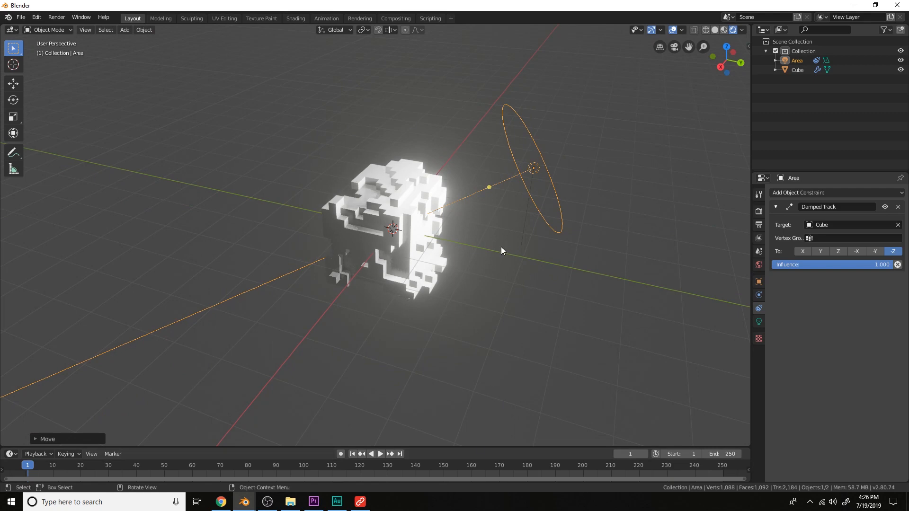
{"action": "left_click", "coordinate": [411, 244]}
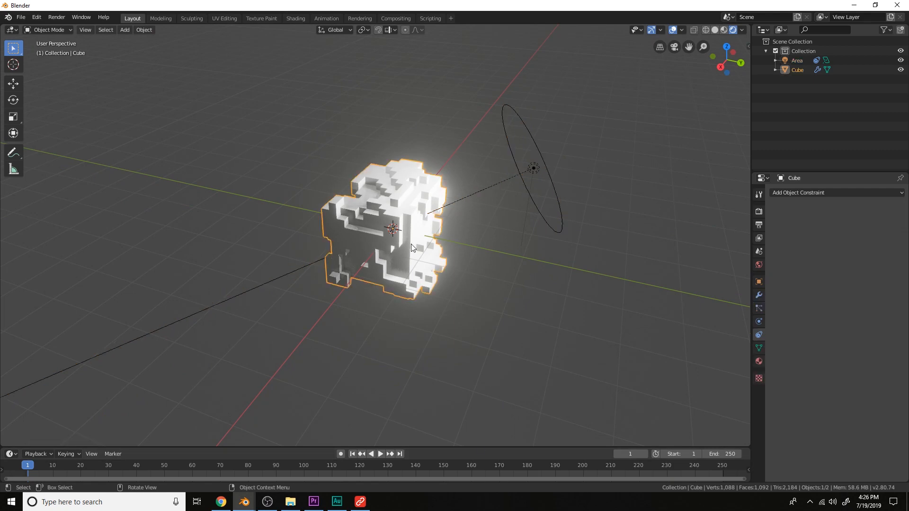
{"action": "key", "text": "shift+a"}
{"action": "mouse_move", "coordinate": [410, 137]}
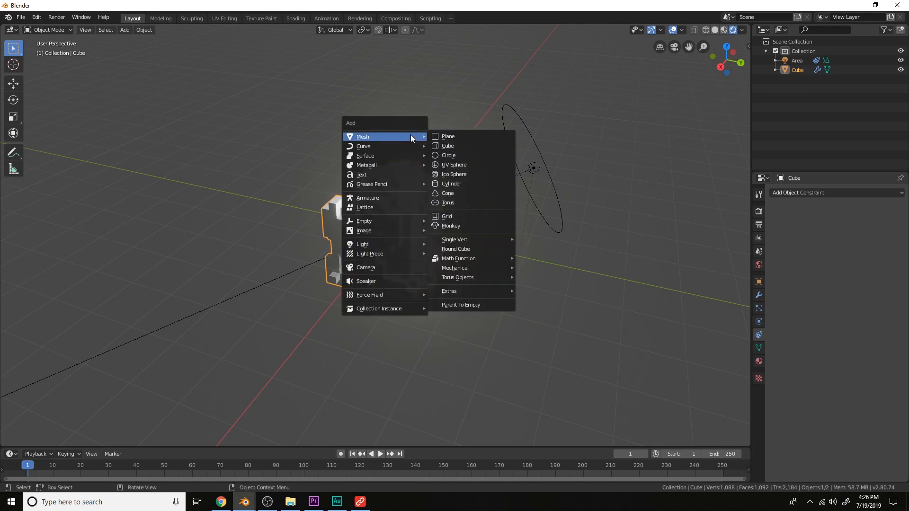
{"action": "left_click", "coordinate": [447, 145]}
{"action": "key", "text": "s"}
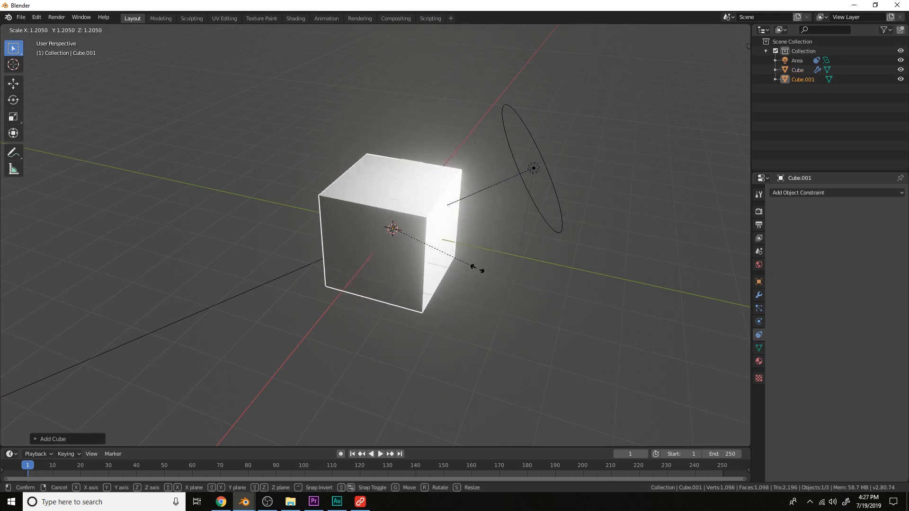
{"action": "left_click", "coordinate": [483, 269]}
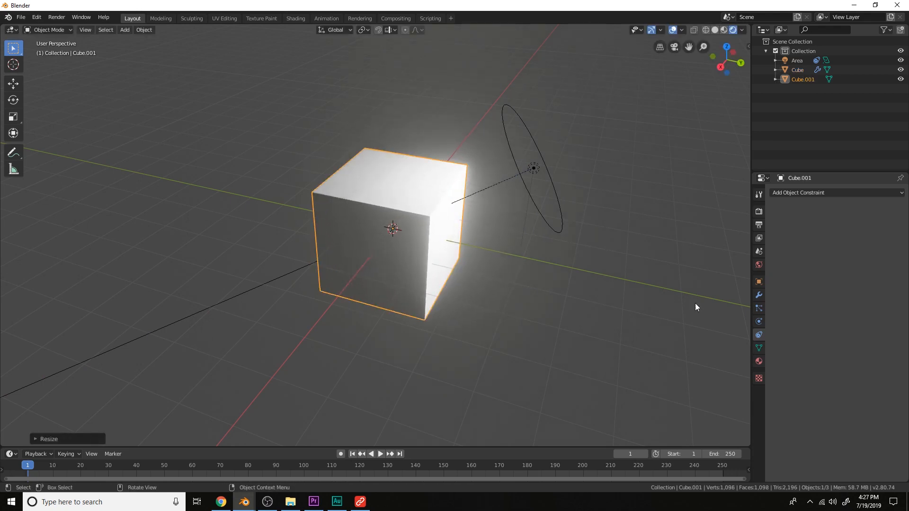
Add a Bevel modifier to the new cube and set its segments to 5
{"action": "left_click", "coordinate": [759, 295]}
{"action": "left_click", "coordinate": [822, 193]}
{"action": "left_click", "coordinate": [752, 226]}
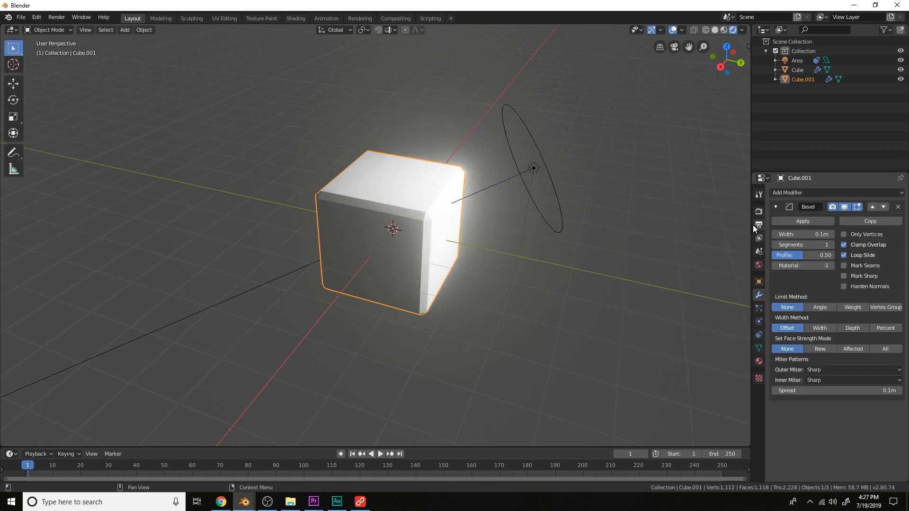
{"action": "left_click", "coordinate": [832, 244]}
{"action": "left_click", "coordinate": [831, 245]}
{"action": "left_click", "coordinate": [832, 245]}
{"action": "left_click", "coordinate": [831, 245]}
{"action": "scroll", "coordinate": [633, 268], "scroll_direction": "down", "scroll_amount": 1}
{"action": "middle_click_drag", "start_coordinate": [633, 268], "coordinate": [579, 285]}
{"action": "scroll", "coordinate": [544, 264], "scroll_direction": "up", "scroll_amount": 5}
{"action": "right_click", "coordinate": [457, 260]}
{"action": "left_click", "coordinate": [456, 260]}
{"action": "scroll", "coordinate": [481, 276], "scroll_direction": "down", "scroll_amount": 4}
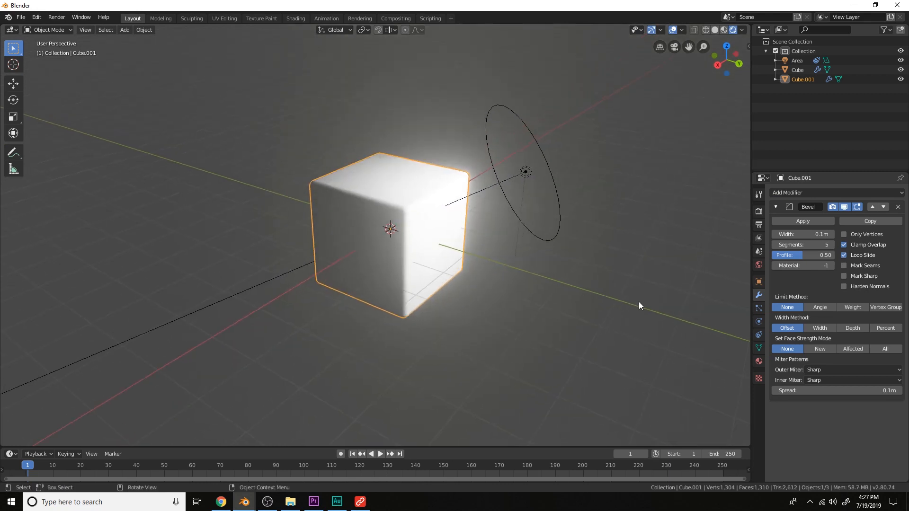
Create a new material for the enclosing cube and set its surface shader to Glass BSDF
{"action": "left_click", "coordinate": [757, 362]}
{"action": "left_click", "coordinate": [828, 233]}
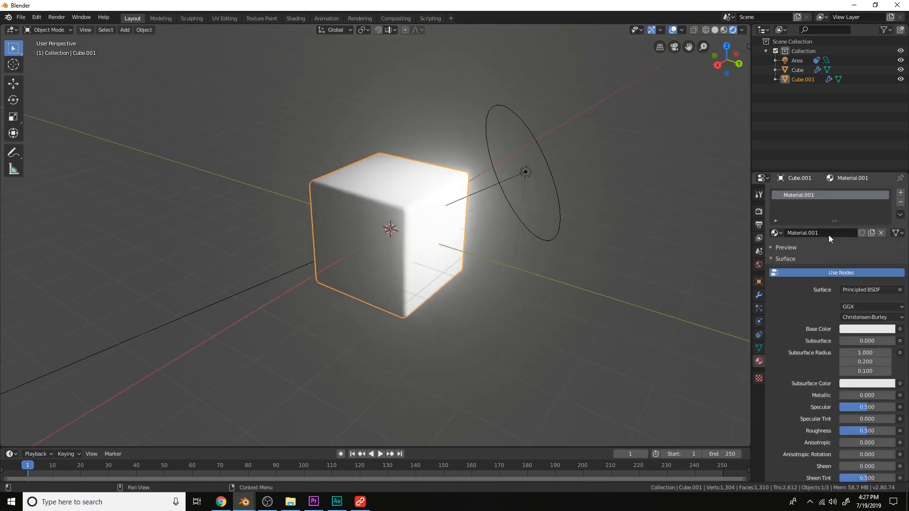
{"action": "left_click", "coordinate": [857, 289]}
Enable Screen Space Refraction in the material settings and Refraction under the render Screen Space Reflections
{"action": "key", "text": "g"}
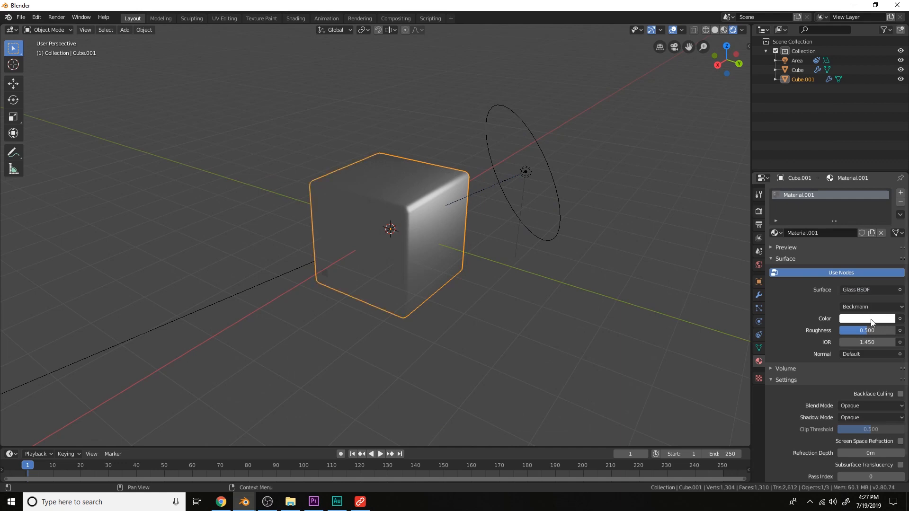
{"action": "middle_click_drag", "start_coordinate": [445, 293], "coordinate": [468, 284]}
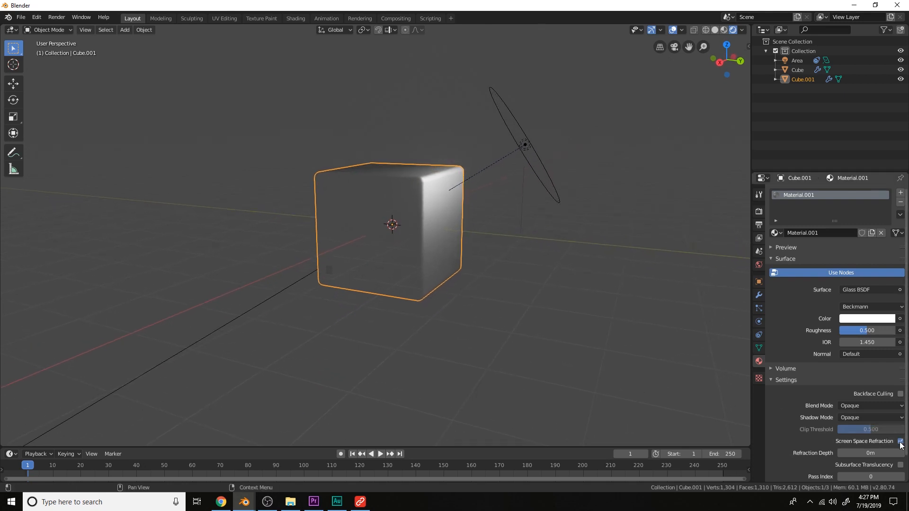
{"action": "left_click", "coordinate": [759, 212]}
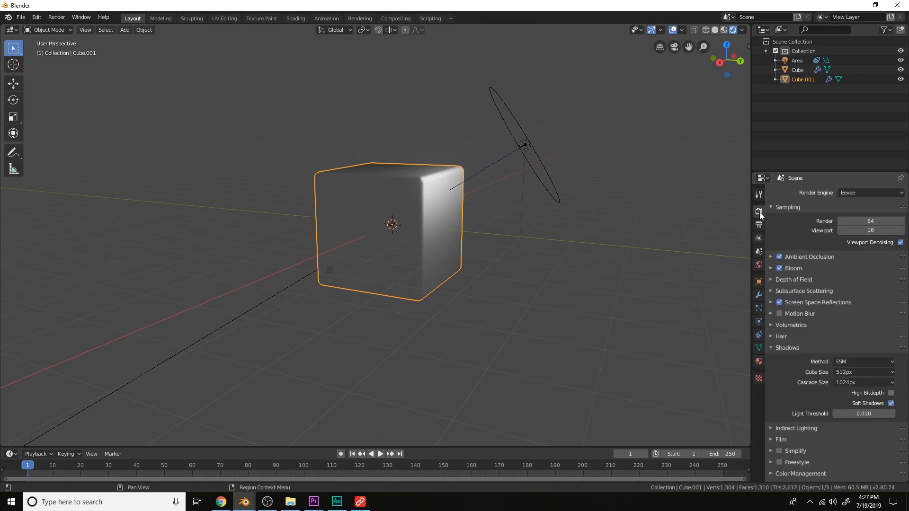
{"action": "left_click", "coordinate": [794, 301]}
{"action": "left_click", "coordinate": [890, 316]}
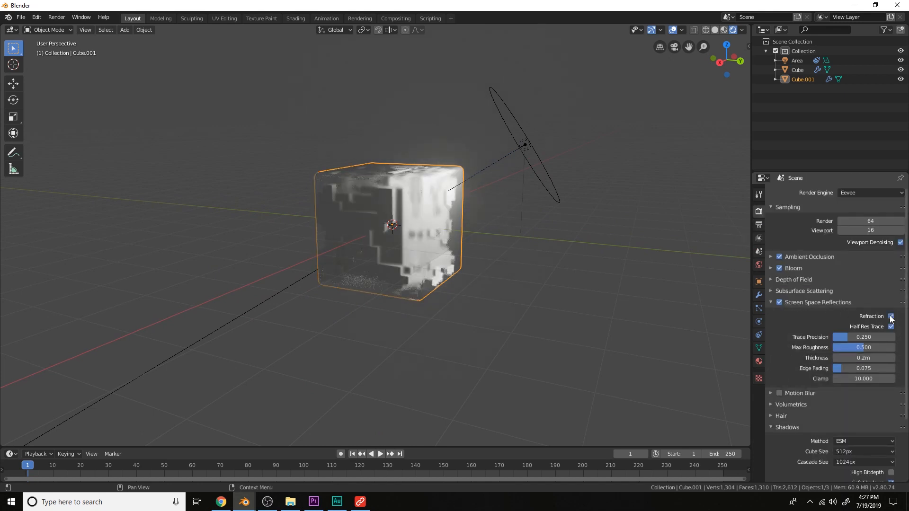
Duplicate the area light and place the copy on the opposite side of the glass cube
{"action": "middle_click_drag", "start_coordinate": [432, 223], "coordinate": [467, 217]}
{"action": "scroll", "coordinate": [467, 218], "scroll_direction": "down", "scroll_amount": 3}
{"action": "scroll", "coordinate": [467, 218], "scroll_direction": "up", "scroll_amount": 4}
{"action": "scroll", "coordinate": [505, 225], "scroll_direction": "down", "scroll_amount": 4}
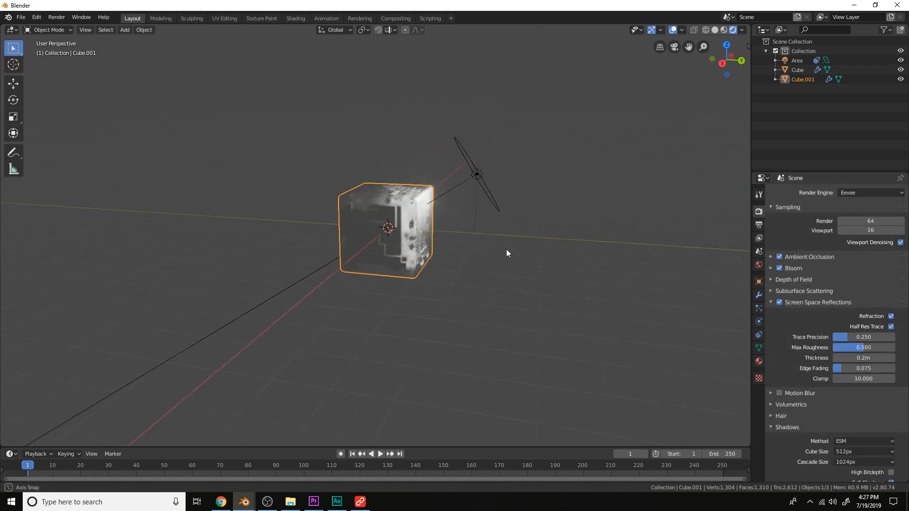
{"action": "left_click", "coordinate": [483, 185]}
{"action": "key", "text": "shift+d"}
{"action": "left_click", "coordinate": [184, 213]}
Parent the rock to the glass cube, using wireframe view to select both objects
{"action": "mouse_move", "coordinate": [332, 242]}
{"action": "middle_mouse_down"}
{"action": "mouse_move", "coordinate": [345, 234]}
{"action": "mouse_move", "coordinate": [435, 279]}
{"action": "mouse_move", "coordinate": [445, 271]}
{"action": "mouse_move", "coordinate": [466, 280]}
{"action": "mouse_move", "coordinate": [457, 284]}
{"action": "middle_mouse_up"}
{"action": "scroll", "coordinate": [374, 249], "scroll_direction": "up", "scroll_amount": 3}
{"action": "key", "text": "z"}
{"action": "left_click", "coordinate": [359, 248]}
{"action": "left_click", "coordinate": [387, 271]}
{"action": "left_click", "coordinate": [459, 286], "text": "shift"}
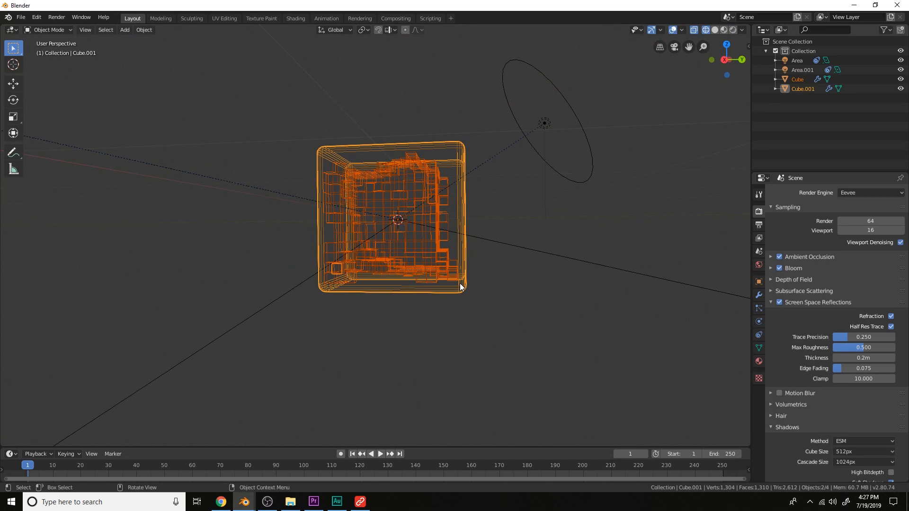
{"action": "key", "text": "ctrl+p"}
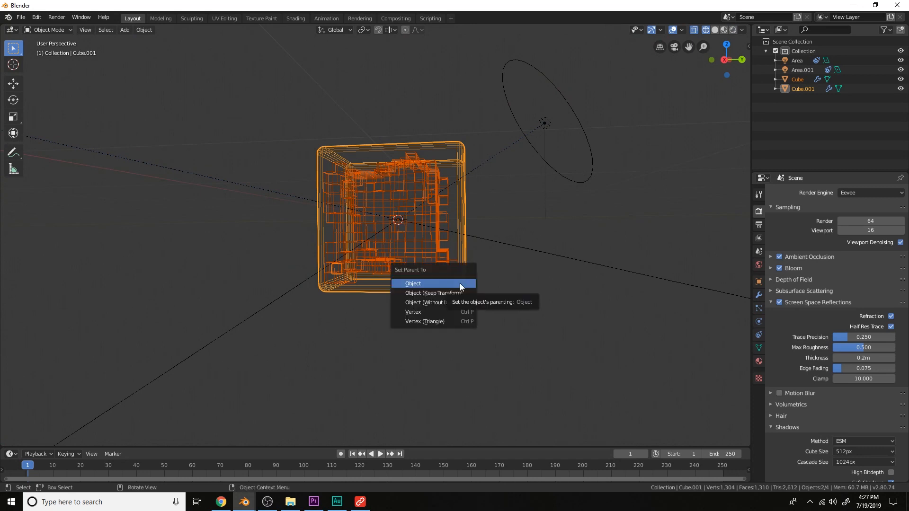
{"action": "left_click", "coordinate": [460, 285]}
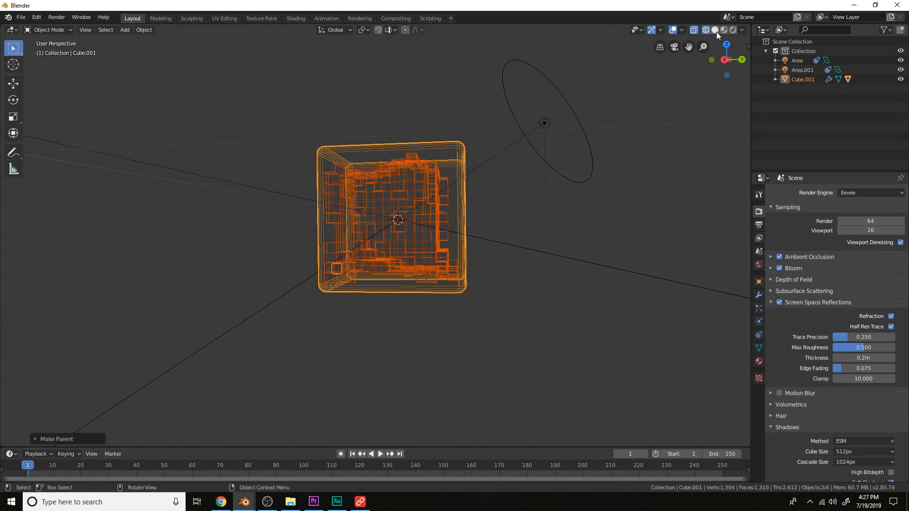
Move the glass cube, together with the rock, slightly lower in the scene
{"action": "left_click", "coordinate": [732, 30]}
{"action": "key", "text": "g"}
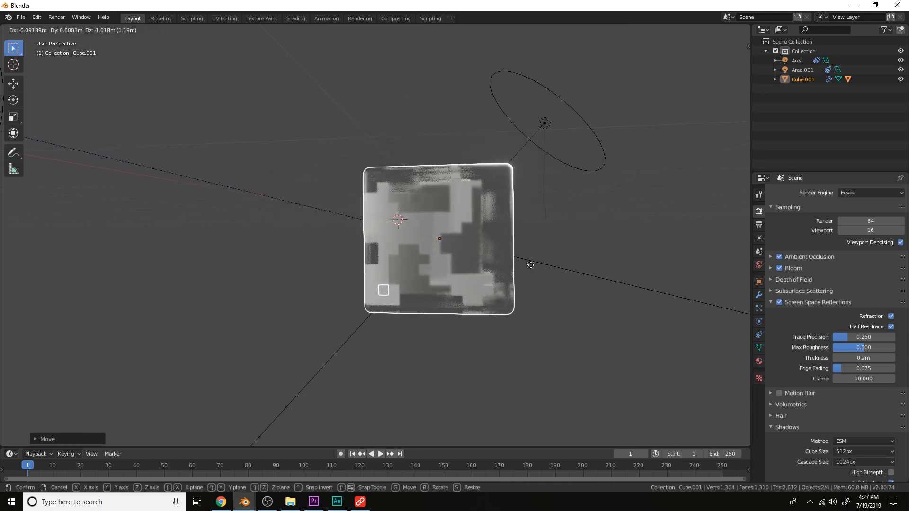
{"action": "left_click", "coordinate": [477, 258]}
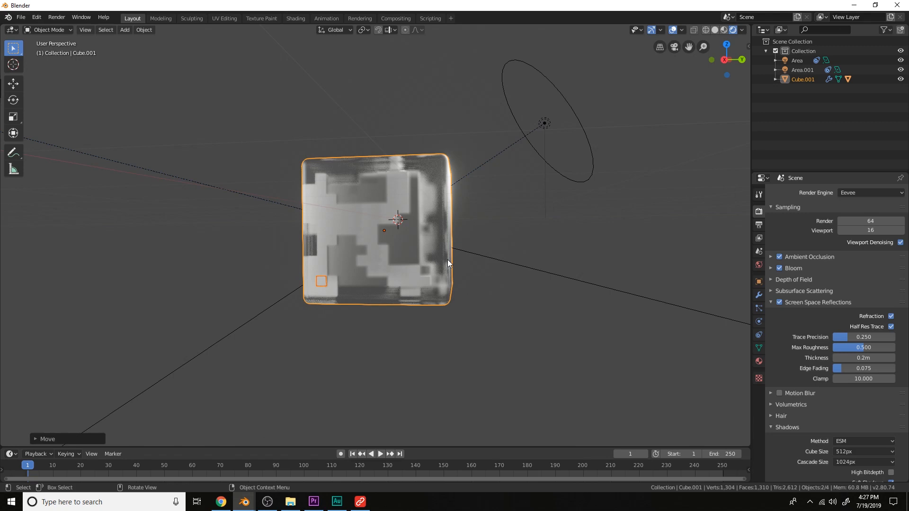
{"action": "middle_click_drag", "start_coordinate": [447, 259], "coordinate": [444, 281]}
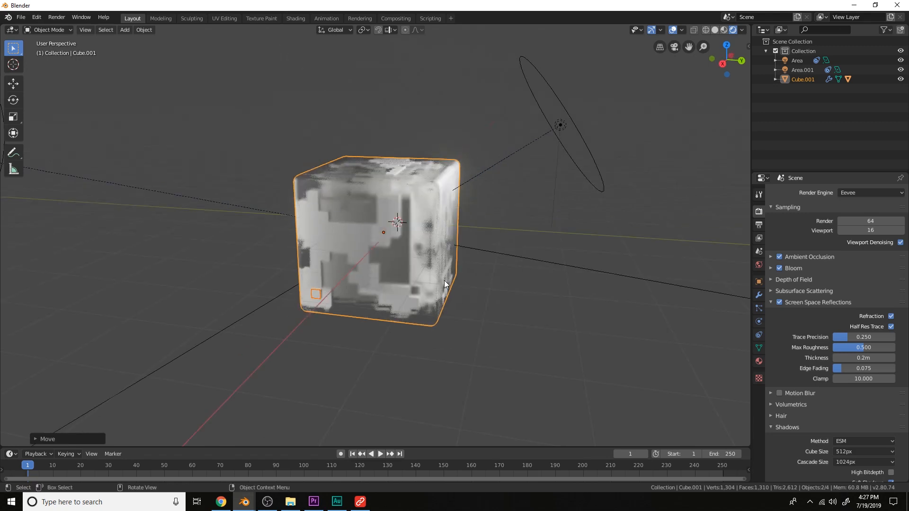
{"action": "key", "text": "g"}
{"action": "left_click", "coordinate": [431, 301]}
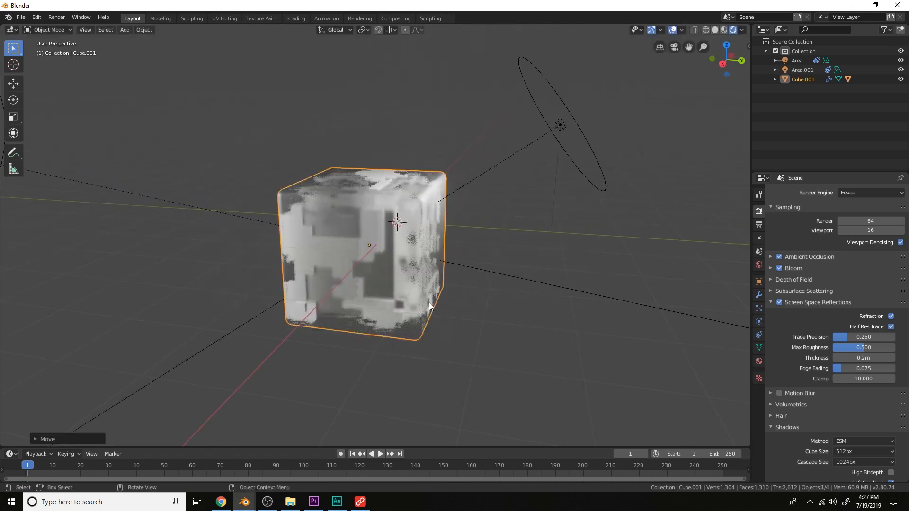
{"action": "scroll", "coordinate": [430, 301], "scroll_direction": "down", "scroll_amount": 4}
{"action": "key", "text": "g"}
{"action": "left_click", "coordinate": [444, 296]}
Add a plane and move it down beneath the glass cube
{"action": "key", "text": "KP_1"}
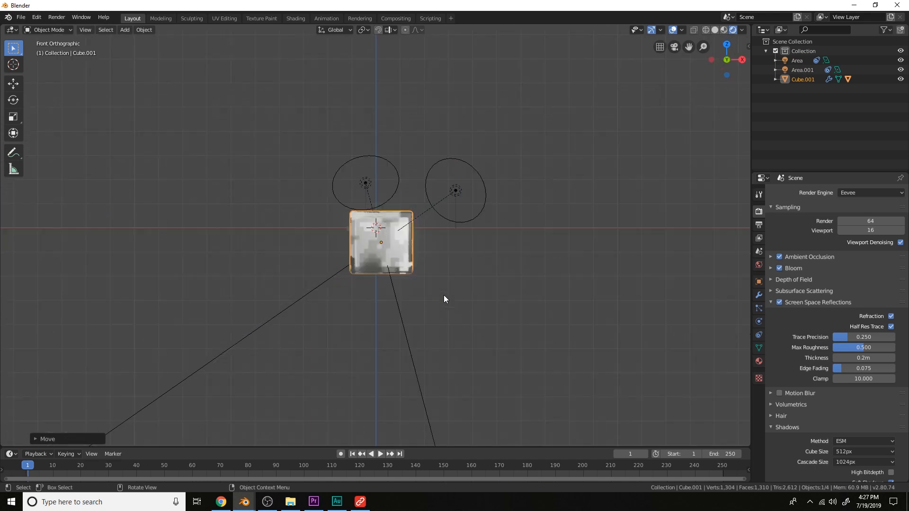
{"action": "key", "text": "KP_3"}
{"action": "key", "text": "shift+a"}
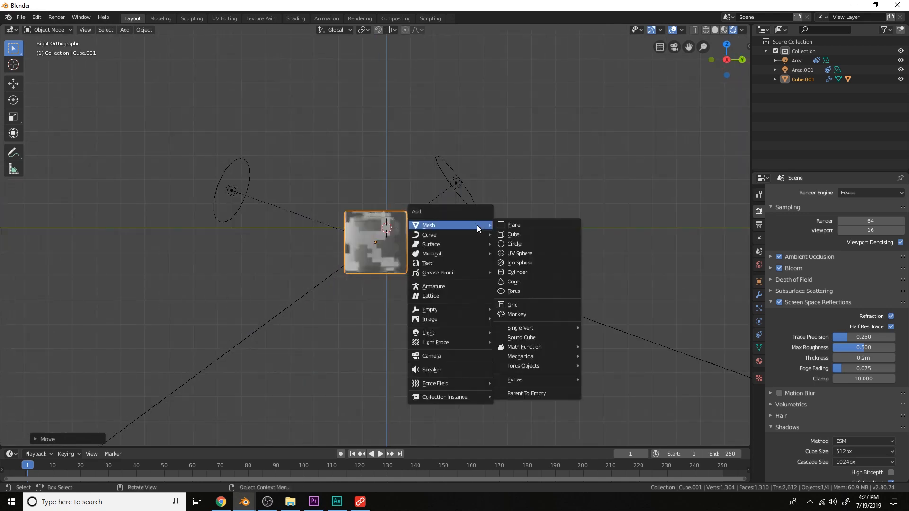
{"action": "left_click", "coordinate": [499, 225]}
{"action": "key", "text": "g"}
{"action": "left_click", "coordinate": [483, 274]}
Scale the plane up repeatedly to form a large floor under the cube
{"action": "key", "text": "s"}
{"action": "left_click", "coordinate": [661, 272]}
{"action": "key", "text": "s"}
{"action": "left_click", "coordinate": [681, 275]}
{"action": "key", "text": "s"}
{"action": "left_click", "coordinate": [635, 274]}
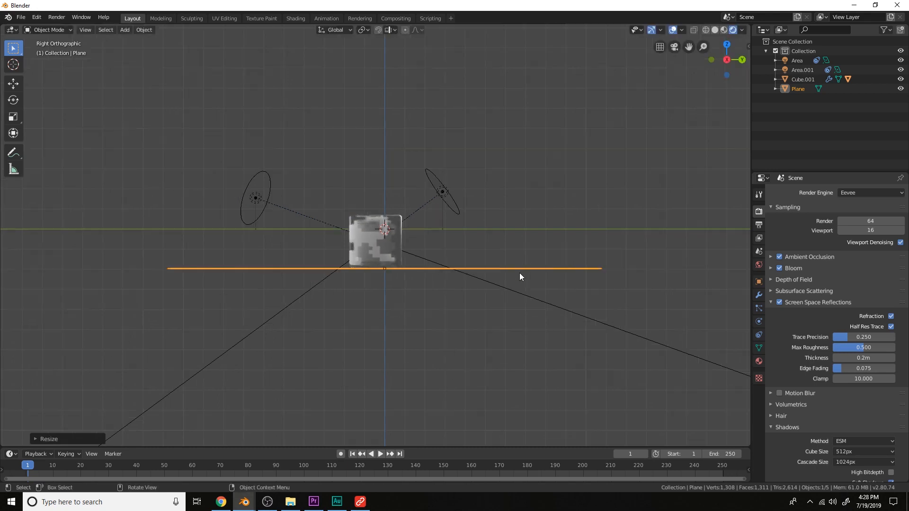
{"action": "middle_click_drag", "start_coordinate": [519, 266], "coordinate": [513, 284]}
{"action": "key", "text": "s"}
{"action": "left_click", "coordinate": [549, 285]}
{"action": "key", "text": "s"}
{"action": "left_click", "coordinate": [446, 221]}
Move the first area light to a new position above the cube
{"action": "left_click", "coordinate": [438, 192]}
{"action": "scroll", "coordinate": [445, 195], "scroll_direction": "down", "scroll_amount": 2}
{"action": "key", "text": "g"}
{"action": "left_click", "coordinate": [521, 196]}
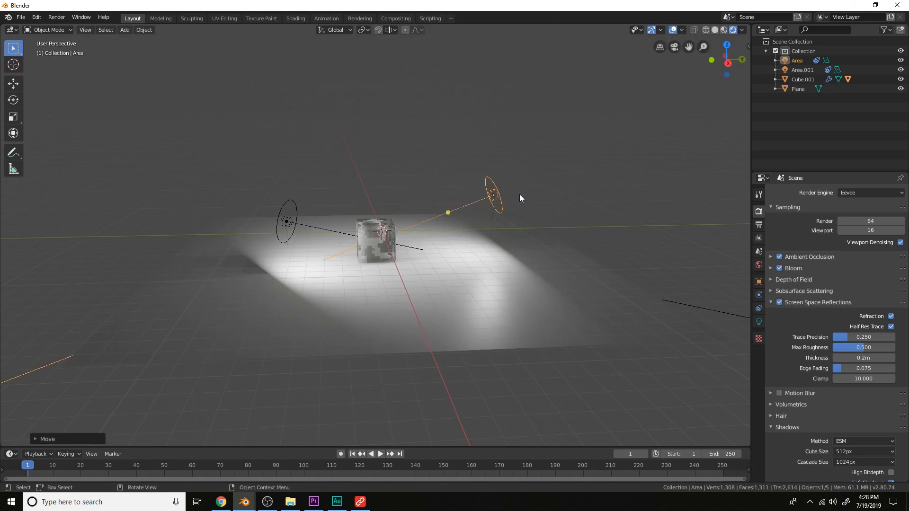
Reposition the second area light closer to the glass cube
{"action": "left_click", "coordinate": [287, 224]}
{"action": "scroll", "coordinate": [327, 224], "scroll_direction": "up", "scroll_amount": 5}
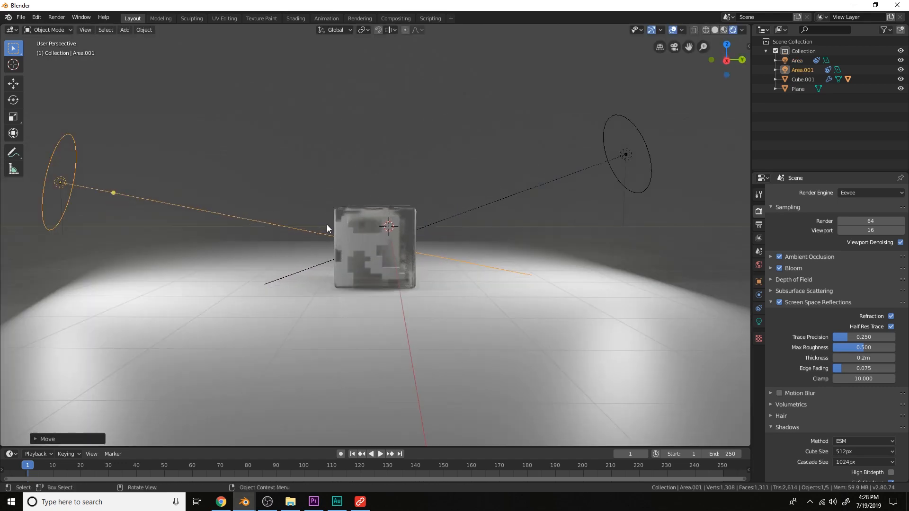
{"action": "key", "text": "KP_1"}
{"action": "middle_click_drag", "start_coordinate": [327, 224], "coordinate": [372, 190]}
{"action": "key", "text": "KP_1"}
{"action": "left_click_drag", "start_coordinate": [379, 119], "coordinate": [199, 139]}
{"action": "middle_click_drag", "start_coordinate": [199, 139], "coordinate": [437, 259]}
{"action": "scroll", "coordinate": [438, 259], "scroll_direction": "down", "scroll_amount": 3}
{"action": "left_click", "coordinate": [417, 265]}
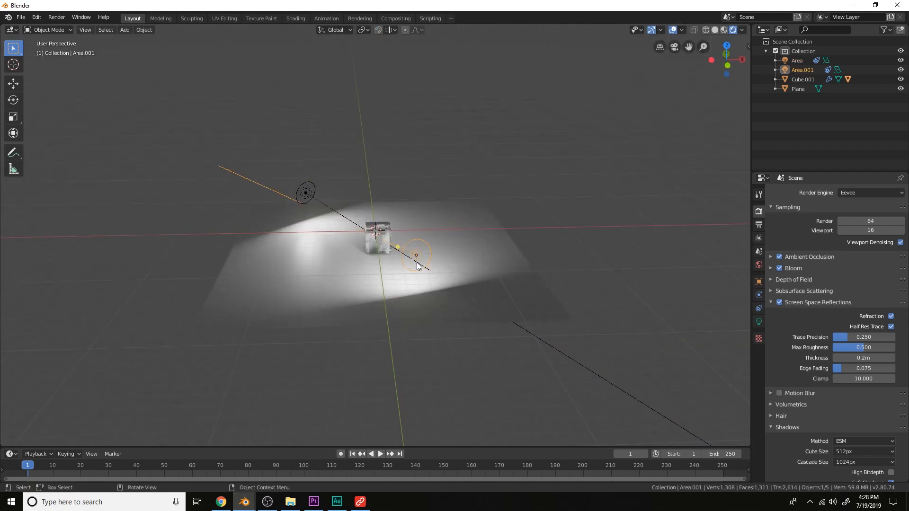
Move the second area light to a new position in top view
{"action": "key", "text": "KP_7"}
{"action": "key", "text": "g"}
{"action": "left_click", "coordinate": [507, 170]}
Move the first area light to a new position, checking it from the front view
{"action": "left_click", "coordinate": [302, 154]}
{"action": "key", "text": "g"}
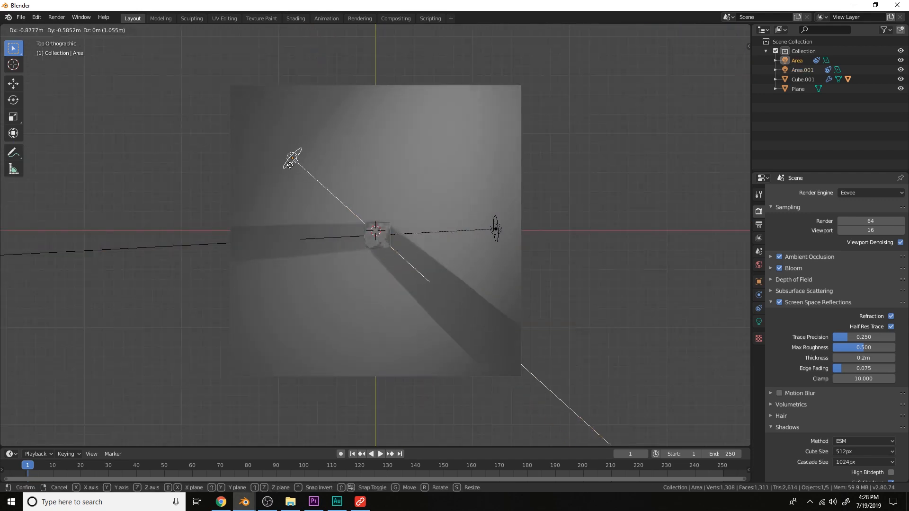
{"action": "key", "text": "KP_1"}
{"action": "left_click", "coordinate": [265, 228]}
{"action": "scroll", "coordinate": [419, 236], "scroll_direction": "up", "scroll_amount": 5}
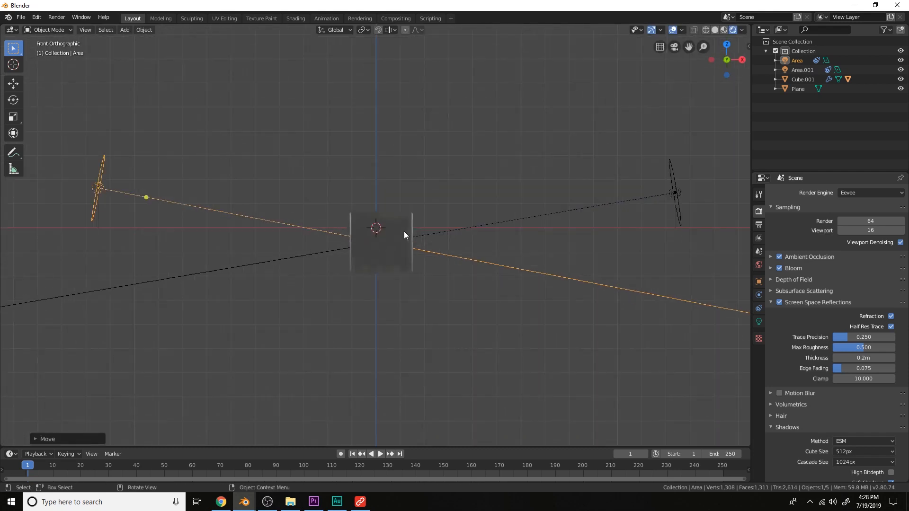
Add a camera to the scene from the front view
{"action": "key", "text": "ctrl+KP_1"}
{"action": "key", "text": "KP_1"}
{"action": "key", "text": "shift+a"}
{"action": "mouse_move", "coordinate": [404, 231]}
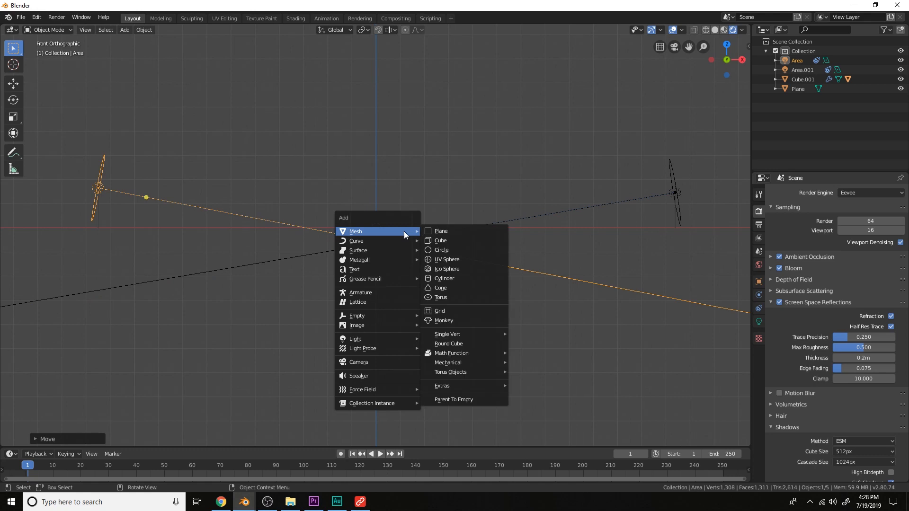
{"action": "left_click", "coordinate": [384, 361]}
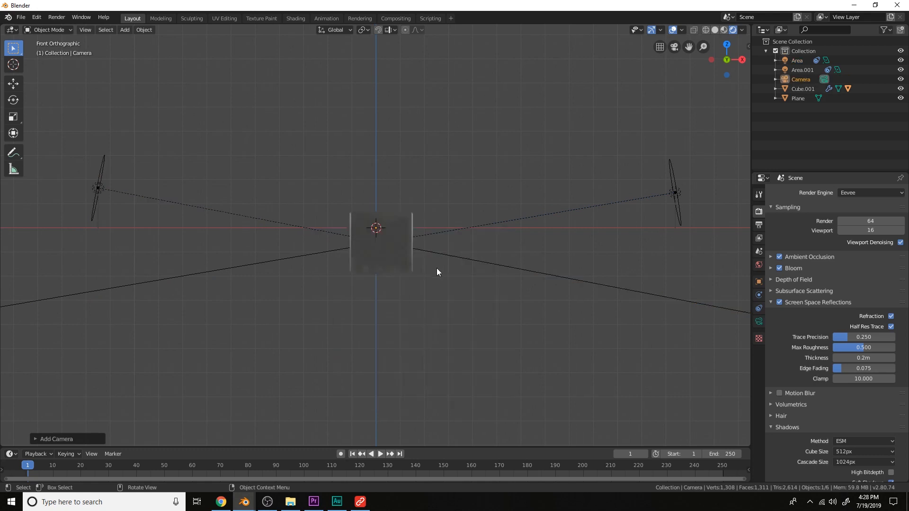
Move the camera along its local Z axis away from the glass cube
{"action": "key", "text": "KP_0"}
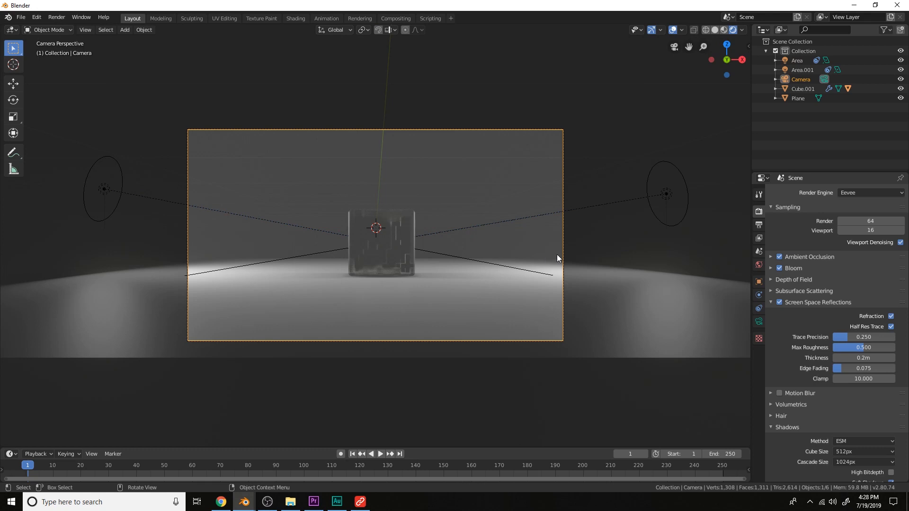
{"action": "key", "text": "g"}
{"action": "key", "text": "z"}
{"action": "key", "text": "z"}
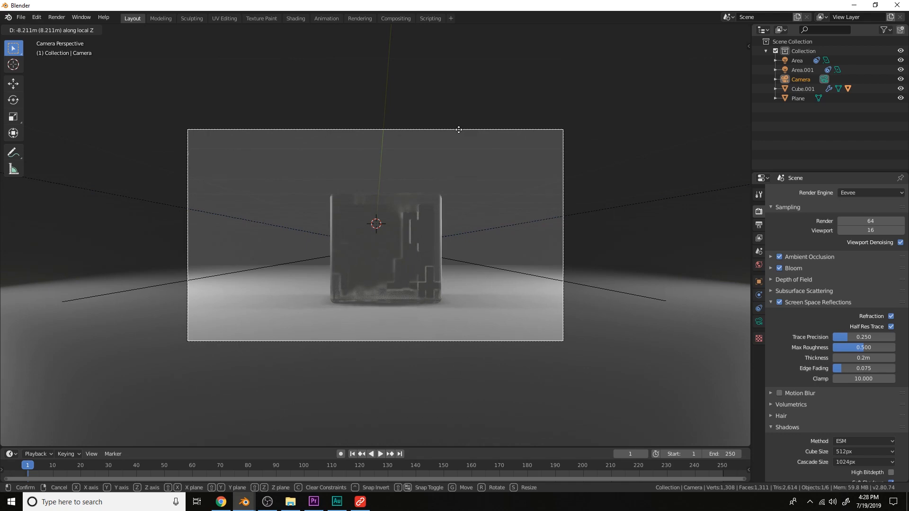
{"action": "left_click", "coordinate": [458, 130]}
{"action": "middle_click_drag", "start_coordinate": [501, 185], "coordinate": [529, 240]}
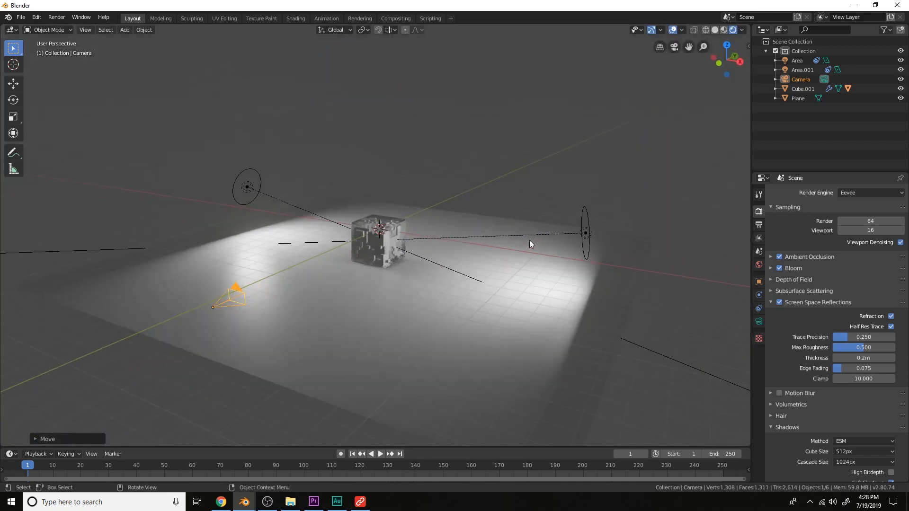
Set the second area light's power to 3000 W
{"action": "left_click", "coordinate": [586, 233]}
{"action": "left_click", "coordinate": [758, 322]}
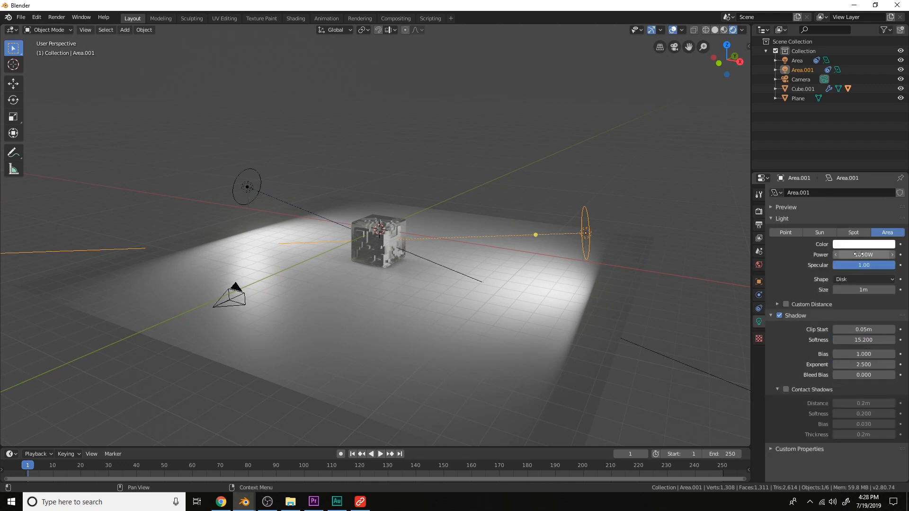
{"action": "left_click", "coordinate": [859, 252]}
{"action": "type", "text": "3000"}
{"action": "key", "text": "Return"}
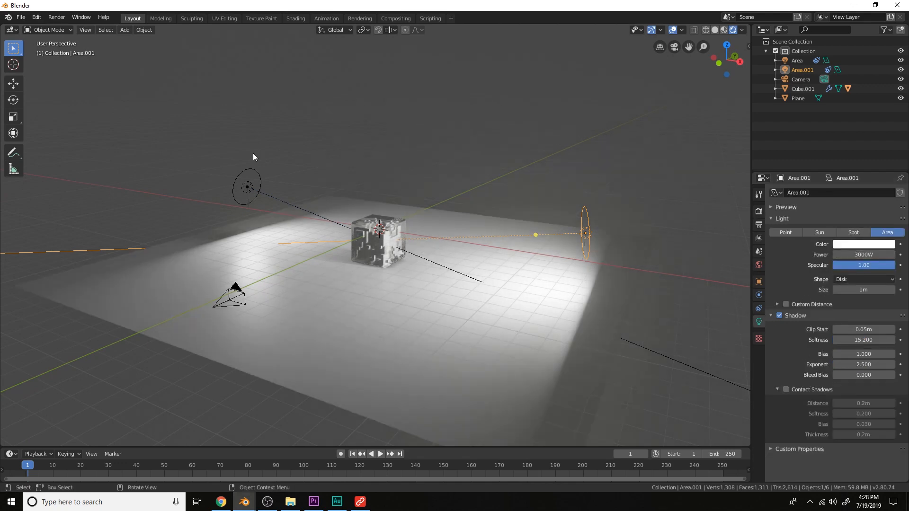
Set the first area light's power to 3000 W
{"action": "left_click", "coordinate": [258, 198]}
{"action": "left_click", "coordinate": [873, 244]}
{"action": "left_click", "coordinate": [873, 254]}
{"action": "type", "text": "3000"}
{"action": "key", "text": "Return"}
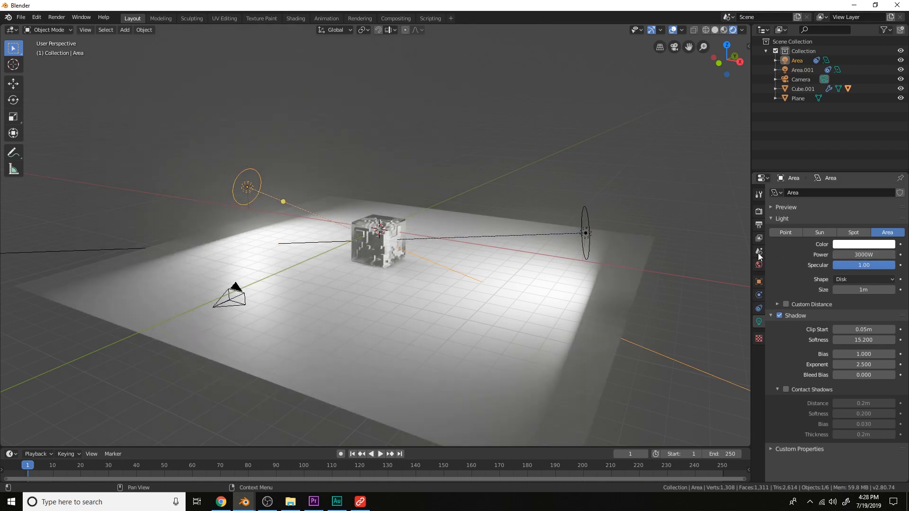
Look through the camera and switch the viewport to wireframe shading
{"action": "middle_click_drag", "start_coordinate": [497, 263], "coordinate": [522, 249]}
{"action": "scroll", "coordinate": [522, 249], "scroll_direction": "up", "scroll_amount": 2}
{"action": "key", "text": "KP_0"}
{"action": "scroll", "coordinate": [521, 249], "scroll_direction": "up", "scroll_amount": 2}
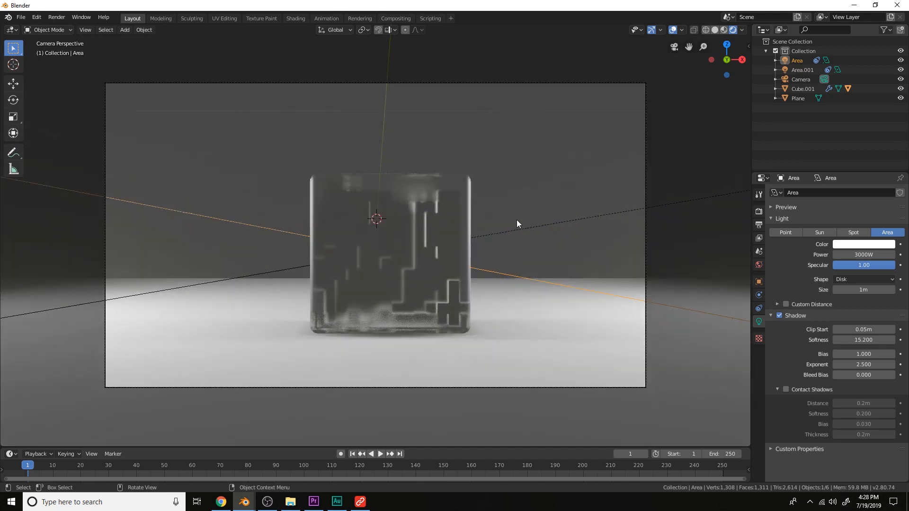
{"action": "key", "text": "z"}
{"action": "left_click", "coordinate": [459, 248]}
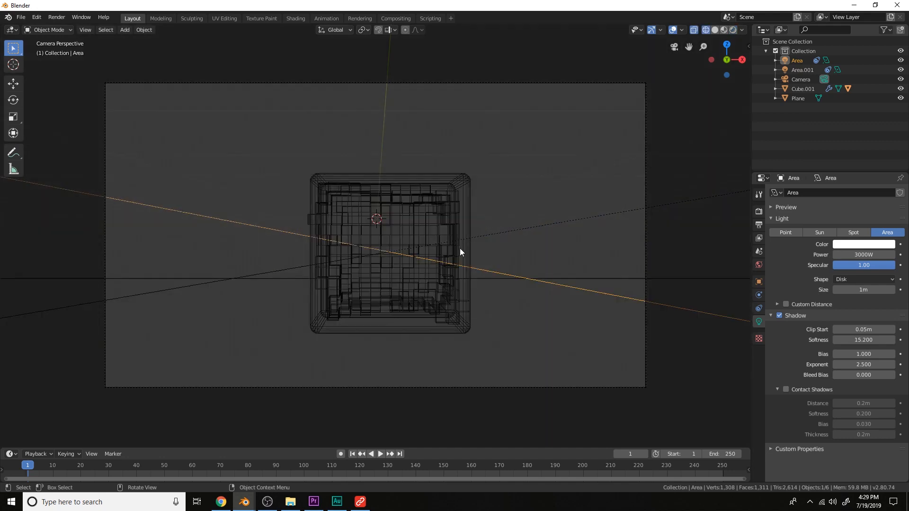
Replace the inner rock's material with a new material and set its base color to black
{"action": "left_click", "coordinate": [455, 249]}
{"action": "left_click", "coordinate": [758, 361]}
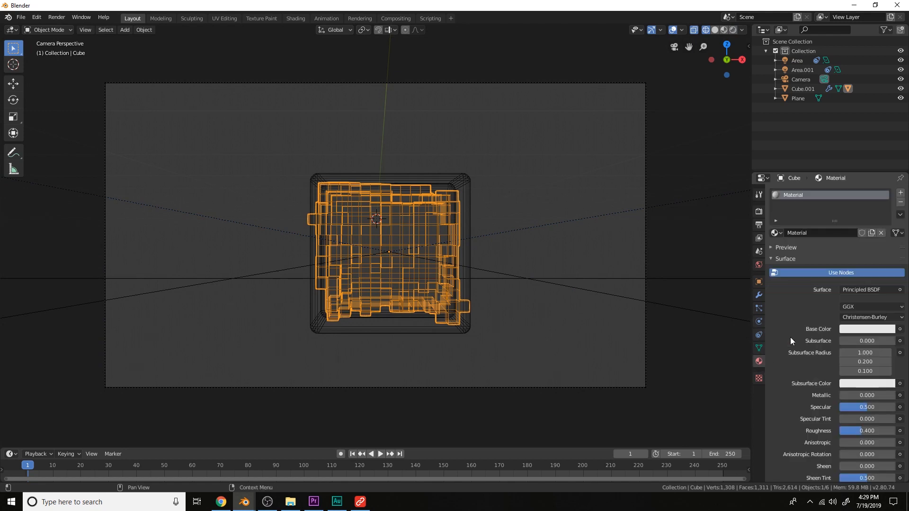
{"action": "left_click", "coordinate": [900, 203]}
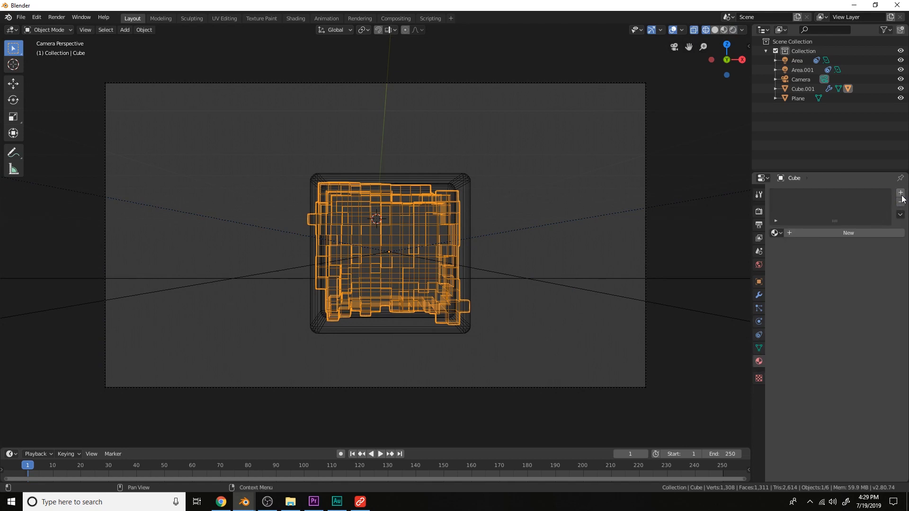
{"action": "left_click", "coordinate": [866, 233]}
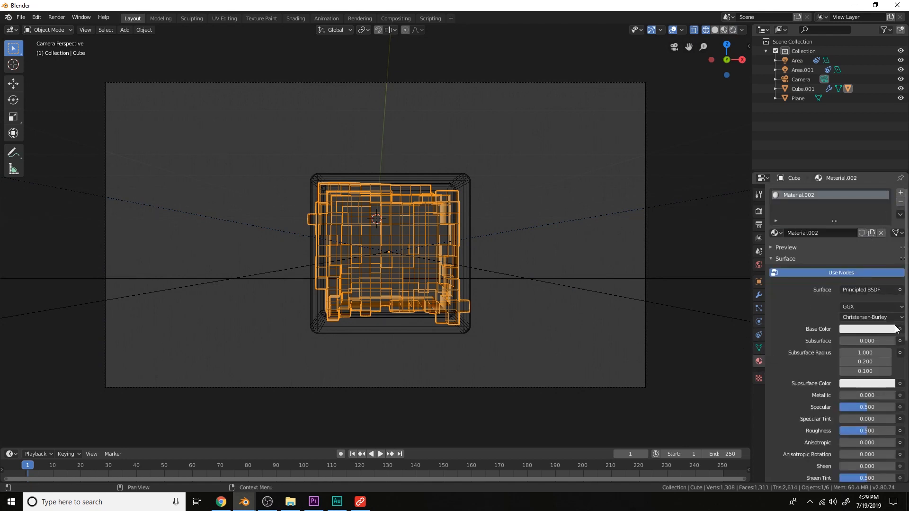
{"action": "left_click", "coordinate": [873, 329]}
{"action": "left_click", "coordinate": [886, 261]}
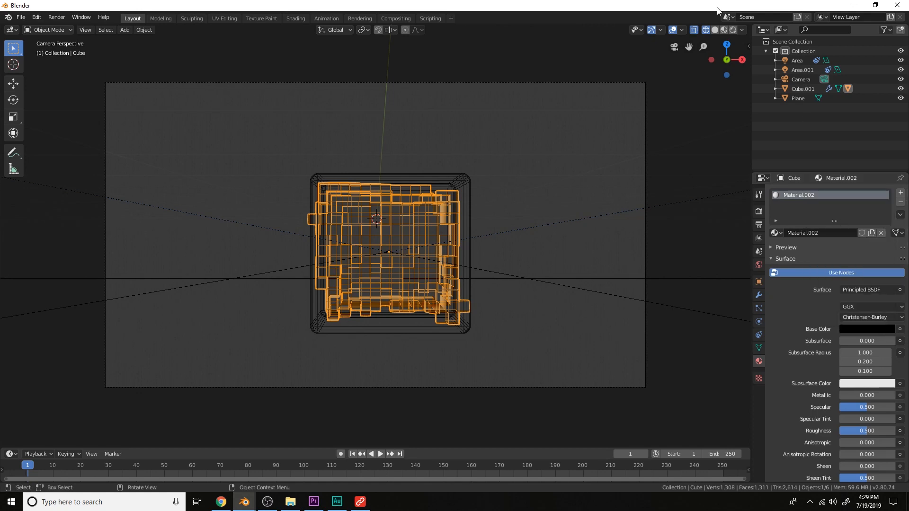
Return to rendered shading and open a Shader Editor beneath the 3D viewport
{"action": "left_click", "coordinate": [733, 29]}
{"action": "scroll", "coordinate": [640, 157], "scroll_direction": "down", "scroll_amount": 3}
{"action": "mouse_move", "coordinate": [639, 157]}
{"action": "middle_mouse_down"}
{"action": "mouse_move", "coordinate": [581, 203]}
{"action": "mouse_move", "coordinate": [596, 140]}
{"action": "mouse_move", "coordinate": [566, 178]}
{"action": "middle_mouse_up"}
{"action": "key", "text": "a"}
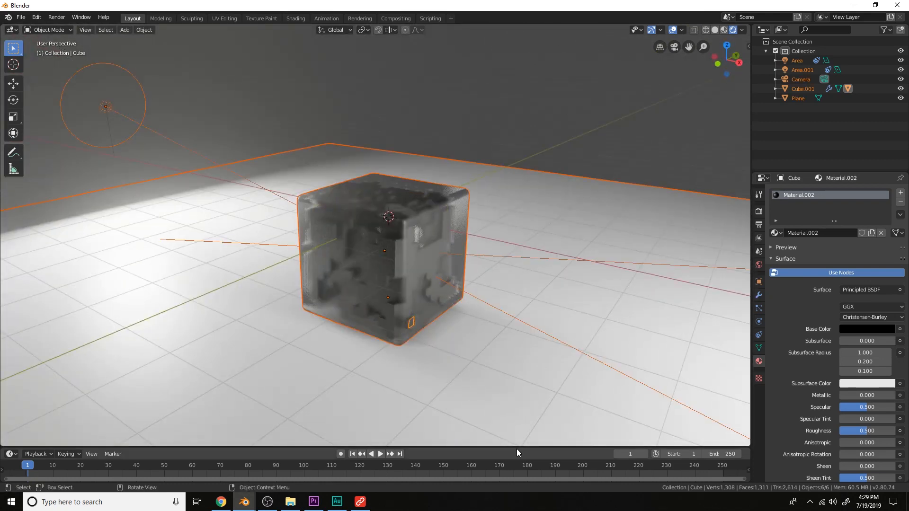
{"action": "left_click_drag", "start_coordinate": [516, 445], "coordinate": [521, 241]}
{"action": "left_click", "coordinate": [10, 247]}
{"action": "left_click", "coordinate": [34, 314]}
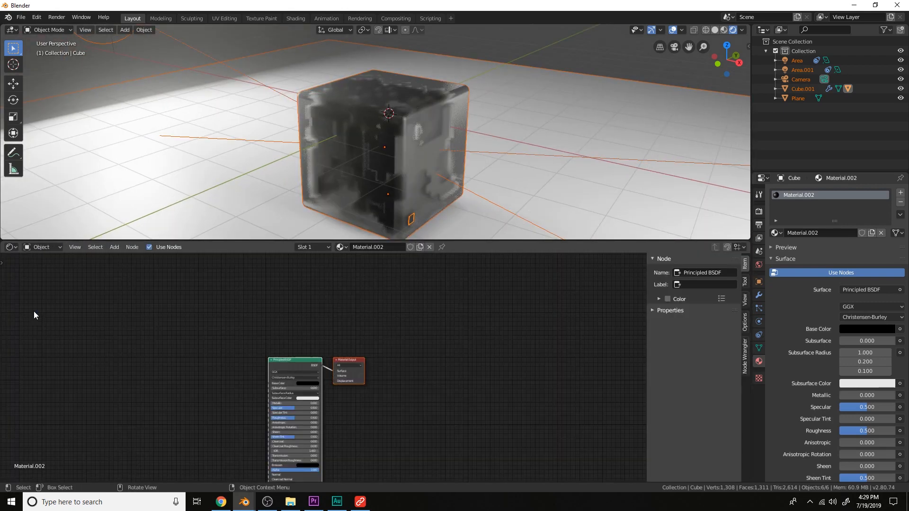
Rename the rock's material to Wireframe
{"action": "double_click", "coordinate": [828, 233]}
{"action": "type", "text": "W"}
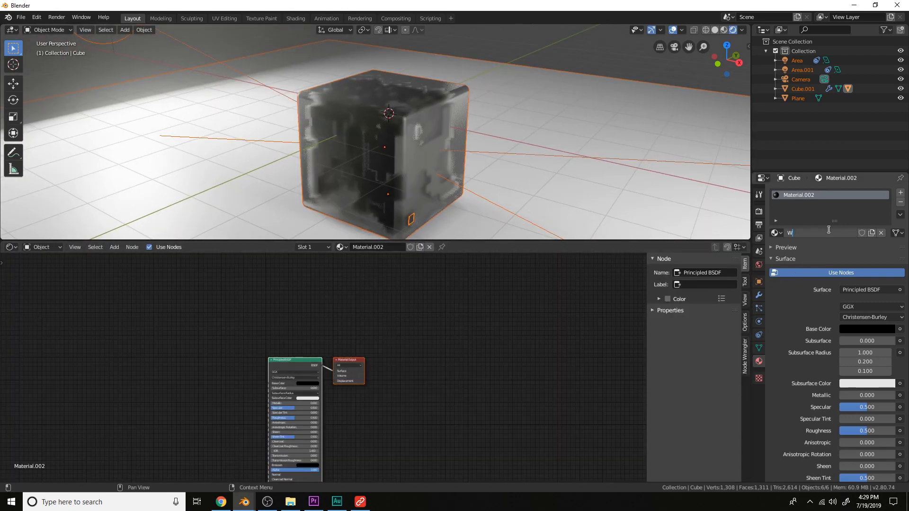
{"action": "type", "text": "ireframe"}
{"action": "key", "text": "Return"}
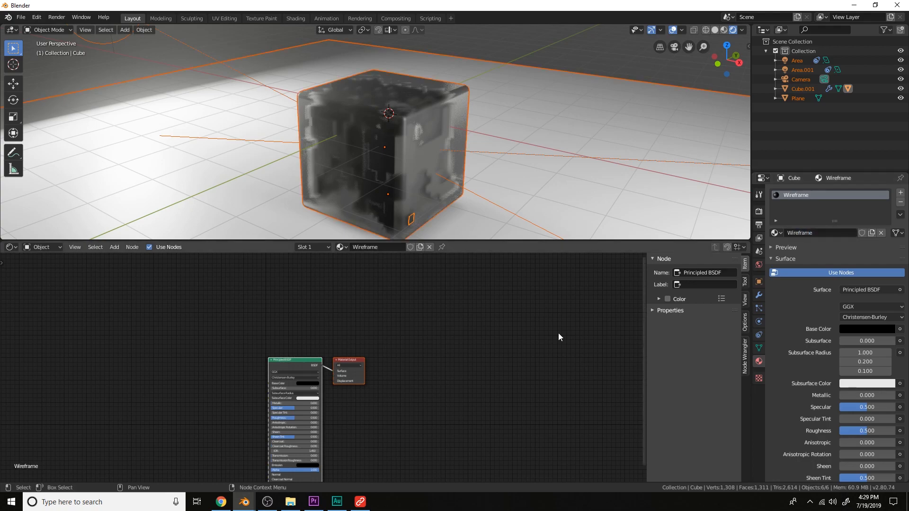
Add a Wireframe node and connect its Fac output to the Principled BSDF base color
{"action": "middle_click_drag", "start_coordinate": [326, 395], "coordinate": [507, 380]}
{"action": "scroll", "coordinate": [507, 380], "scroll_direction": "up", "scroll_amount": 4}
{"action": "middle_click_drag", "start_coordinate": [310, 327], "coordinate": [443, 329]}
{"action": "left_click", "coordinate": [432, 186]}
{"action": "key", "text": "z"}
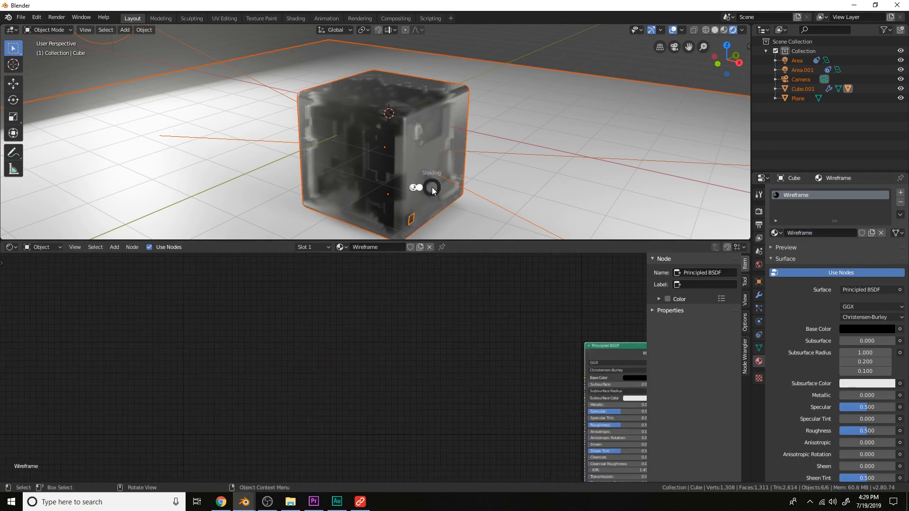
{"action": "left_click", "coordinate": [405, 186]}
{"action": "left_click", "coordinate": [396, 179]}
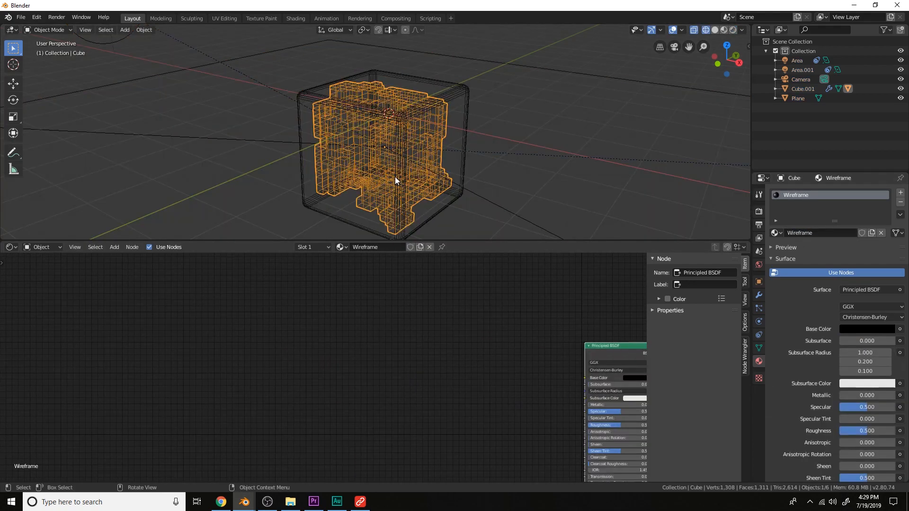
{"action": "left_click", "coordinate": [733, 31]}
{"action": "middle_click_drag", "start_coordinate": [476, 389], "coordinate": [440, 383]}
{"action": "key", "text": "shift+a"}
{"action": "left_click", "coordinate": [363, 341]}
{"action": "type", "text": "wire"}
{"action": "key", "text": "Return"}
{"action": "left_click", "coordinate": [364, 341]}
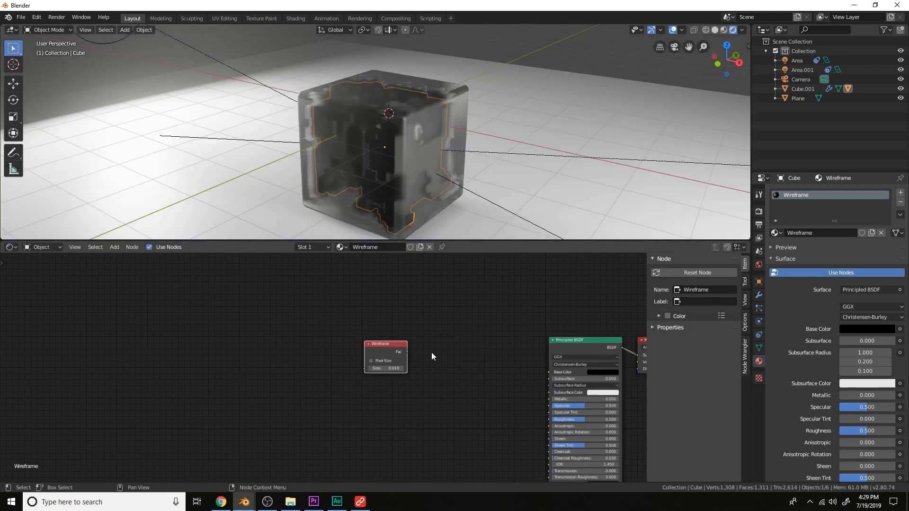
{"action": "left_click_drag", "start_coordinate": [407, 352], "coordinate": [549, 372]}
Try lowering the rock's Remesh octree depth to 3, then restore it to 4
{"action": "mouse_move", "coordinate": [499, 194]}
{"action": "middle_mouse_down"}
{"action": "mouse_move", "coordinate": [540, 181]}
{"action": "mouse_move", "coordinate": [512, 184]}
{"action": "middle_mouse_up"}
{"action": "scroll", "coordinate": [527, 192], "scroll_direction": "up", "scroll_amount": 1}
{"action": "scroll", "coordinate": [527, 193], "scroll_direction": "up", "scroll_amount": 2}
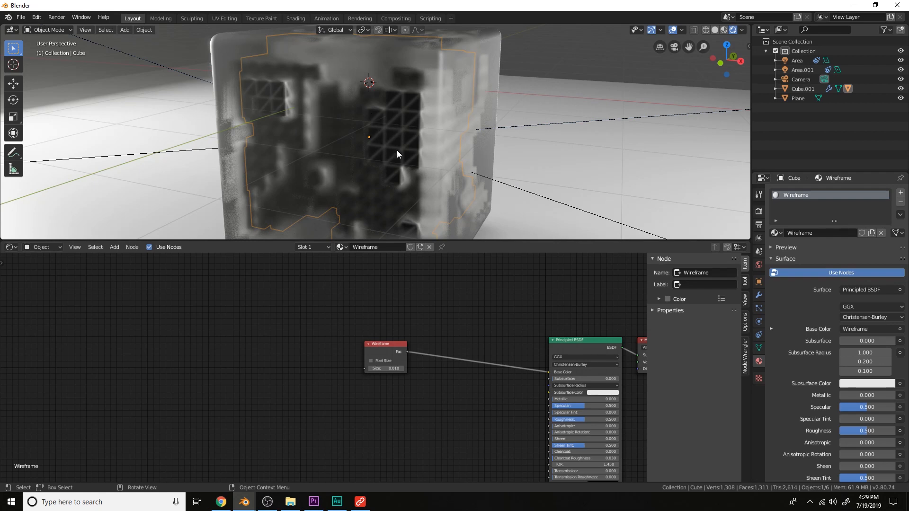
{"action": "left_click", "coordinate": [759, 295]}
{"action": "scroll", "coordinate": [825, 304], "scroll_direction": "down", "scroll_amount": 1}
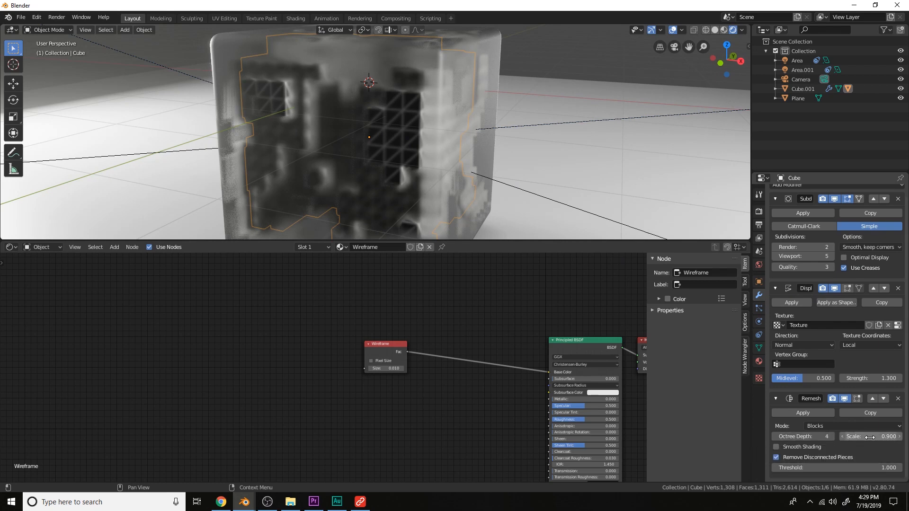
{"action": "left_click", "coordinate": [773, 438]}
{"action": "scroll", "coordinate": [498, 129], "scroll_direction": "down", "scroll_amount": 3}
{"action": "middle_click_drag", "start_coordinate": [498, 129], "coordinate": [526, 124]}
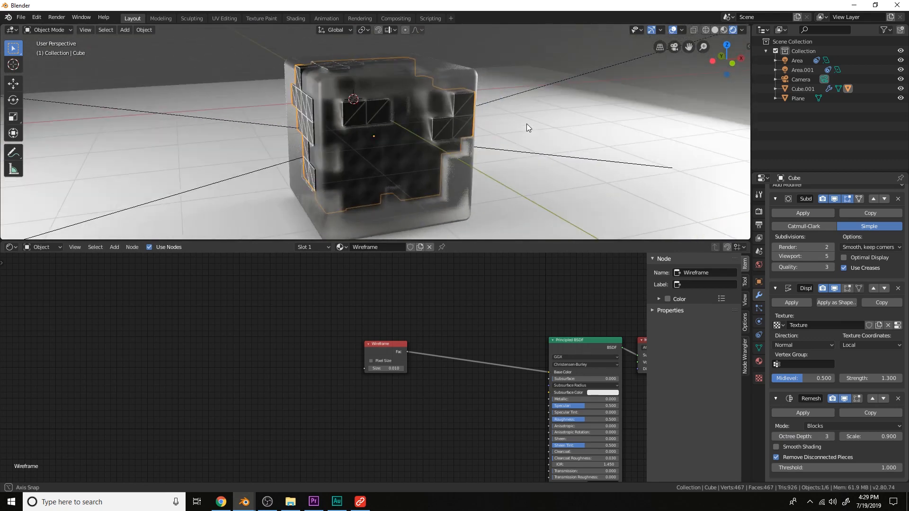
{"action": "left_click", "coordinate": [830, 436]}
Examine the rock inside the glass cube up close from several angles and through the camera
{"action": "middle_click_drag", "start_coordinate": [568, 168], "coordinate": [597, 179]}
{"action": "middle_click_drag", "start_coordinate": [463, 172], "coordinate": [502, 166]}
{"action": "scroll", "coordinate": [444, 150], "scroll_direction": "up", "scroll_amount": 3}
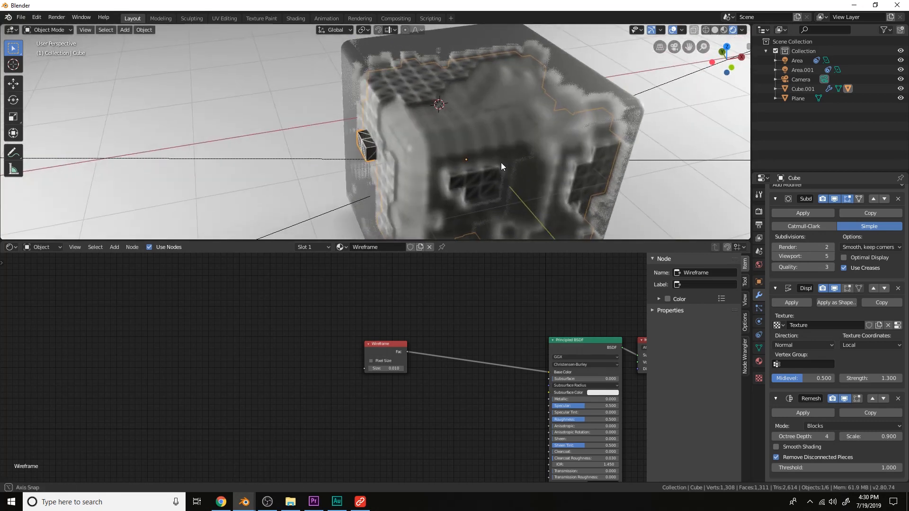
{"action": "key", "text": "s"}
{"action": "left_click", "coordinate": [551, 210]}
{"action": "key", "text": "g"}
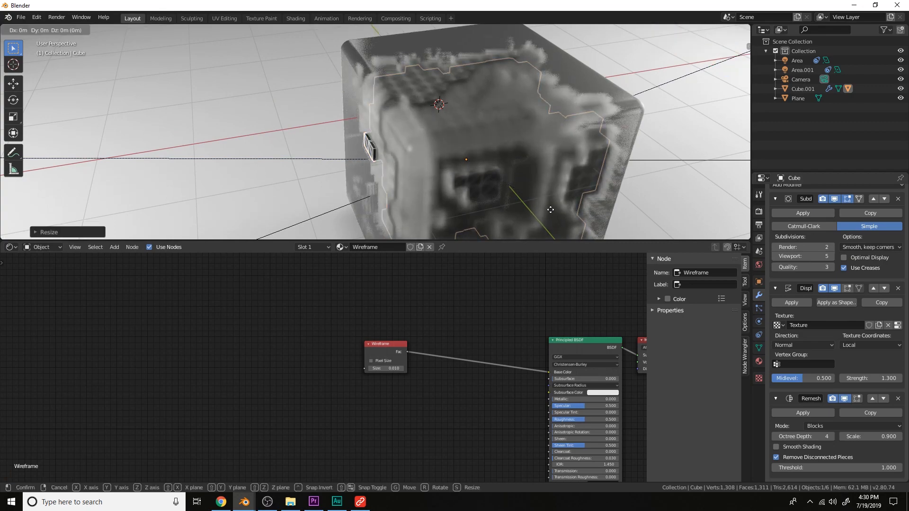
{"action": "key", "text": "x"}
{"action": "left_click", "coordinate": [554, 210]}
{"action": "middle_click_drag", "start_coordinate": [555, 210], "coordinate": [540, 161]}
{"action": "key", "text": "alt+a"}
{"action": "scroll", "coordinate": [553, 160], "scroll_direction": "down", "scroll_amount": 2}
{"action": "scroll", "coordinate": [539, 160], "scroll_direction": "down", "scroll_amount": 2}
{"action": "scroll", "coordinate": [531, 163], "scroll_direction": "up", "scroll_amount": 2}
{"action": "scroll", "coordinate": [530, 163], "scroll_direction": "down", "scroll_amount": 2}
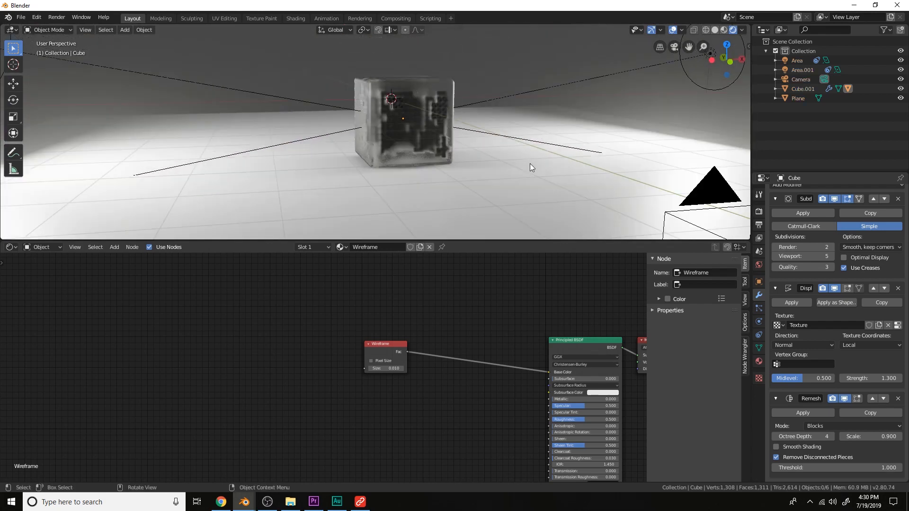
{"action": "key", "text": "KP_0"}
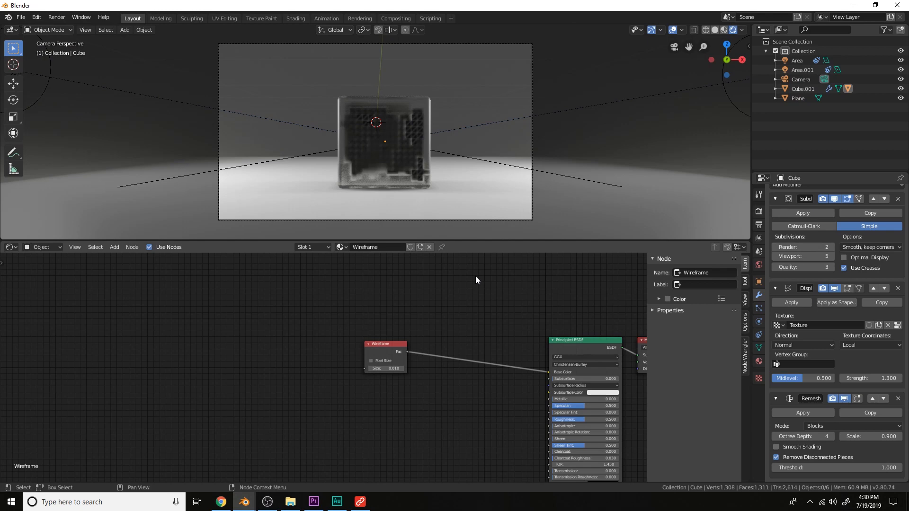
{"action": "scroll", "coordinate": [461, 181], "scroll_direction": "up", "scroll_amount": 3}
{"action": "middle_click_drag", "start_coordinate": [461, 180], "coordinate": [482, 206]}
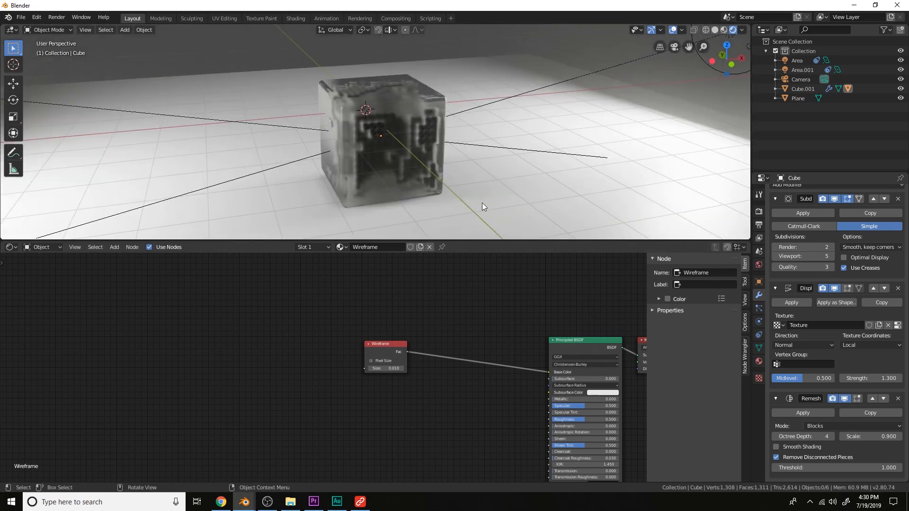
Add a Noise Texture node and connect its Color output to the Wireframe node's Size input
{"action": "middle_click_drag", "start_coordinate": [271, 326], "coordinate": [463, 323]}
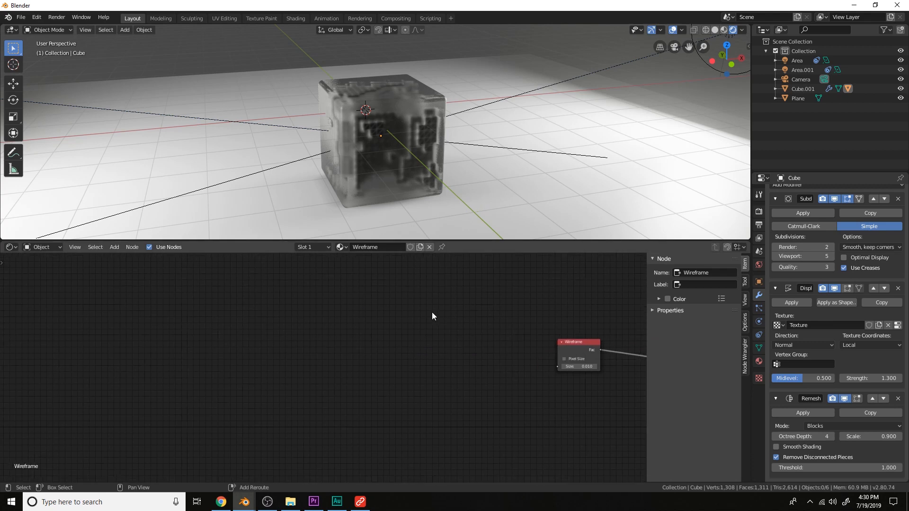
{"action": "key", "text": "shift+a"}
{"action": "left_click", "coordinate": [431, 312]}
{"action": "type", "text": "noise"}
{"action": "key", "text": "Return"}
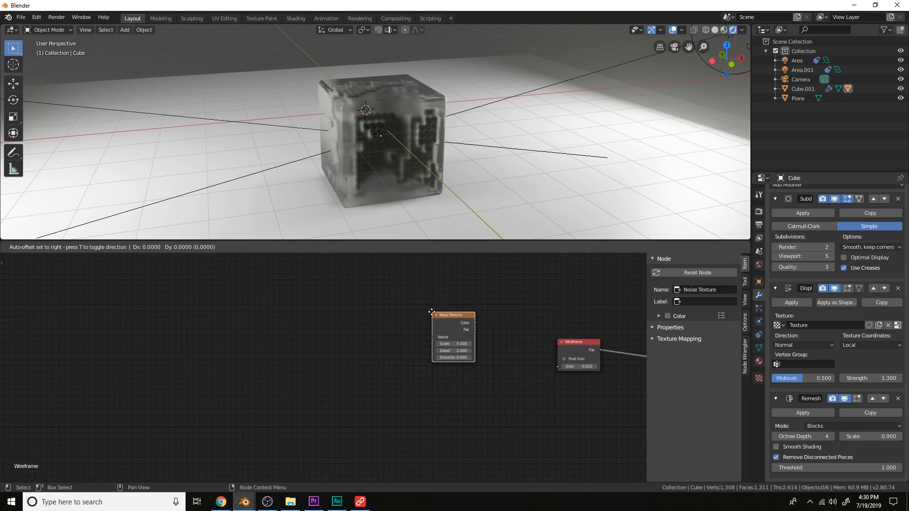
{"action": "left_click", "coordinate": [349, 329]}
{"action": "scroll", "coordinate": [334, 345], "scroll_direction": "up", "scroll_amount": 2}
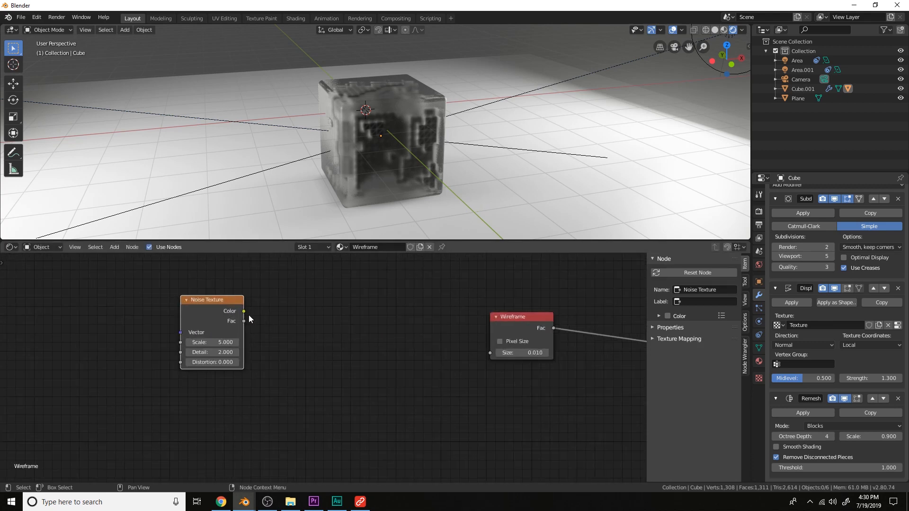
{"action": "left_click_drag", "start_coordinate": [248, 310], "coordinate": [491, 354]}
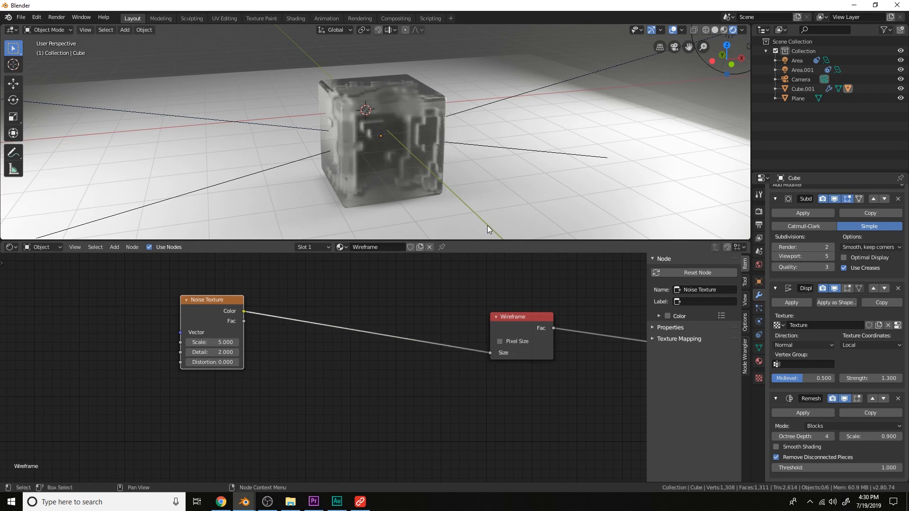
Hide the glass cube and select the rock object
{"action": "middle_click_drag", "start_coordinate": [480, 169], "coordinate": [476, 177]}
{"action": "scroll", "coordinate": [479, 169], "scroll_direction": "up", "scroll_amount": 2}
{"action": "scroll", "coordinate": [403, 318], "scroll_direction": "up", "scroll_amount": 1}
{"action": "scroll", "coordinate": [468, 170], "scroll_direction": "down", "scroll_amount": 3}
{"action": "left_click", "coordinate": [429, 160]}
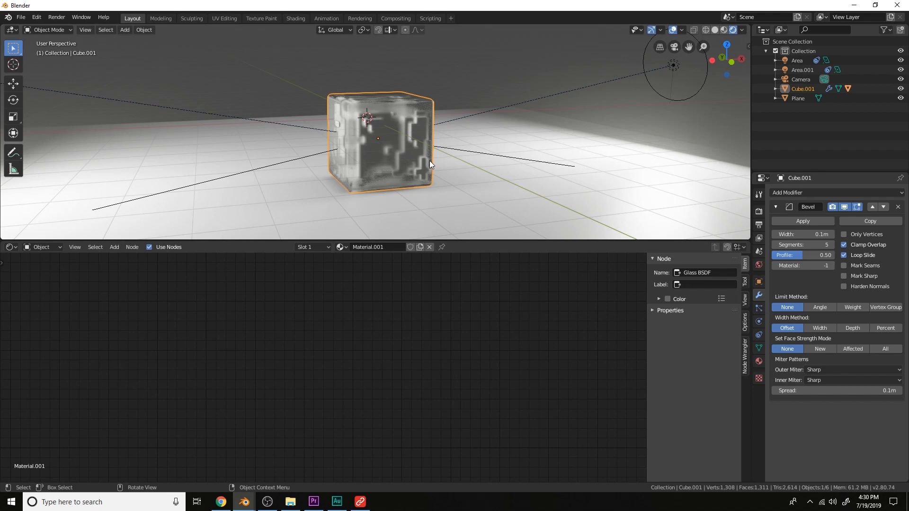
{"action": "key", "text": "h"}
{"action": "left_click", "coordinate": [412, 151]}
{"action": "scroll", "coordinate": [450, 182], "scroll_direction": "up", "scroll_amount": 2}
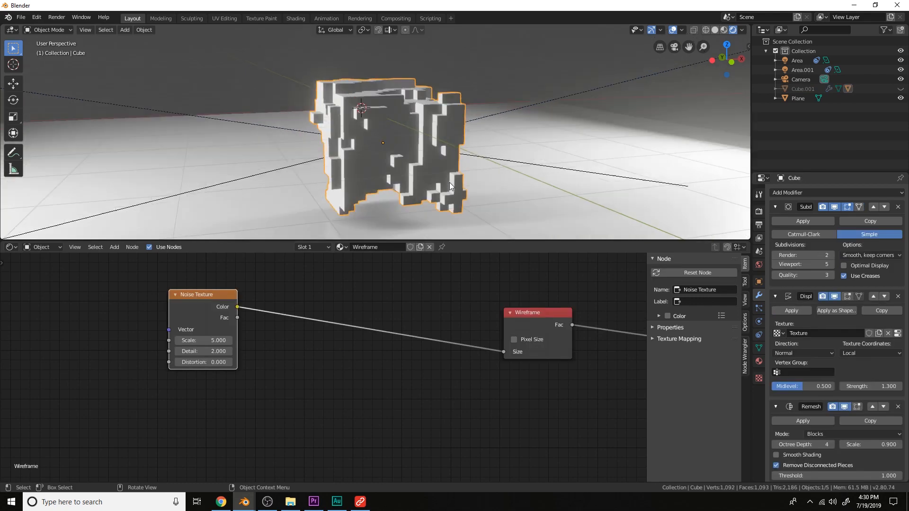
{"action": "scroll", "coordinate": [449, 183], "scroll_direction": "up", "scroll_amount": 1}
{"action": "left_click_drag", "start_coordinate": [219, 310], "coordinate": [227, 323]}
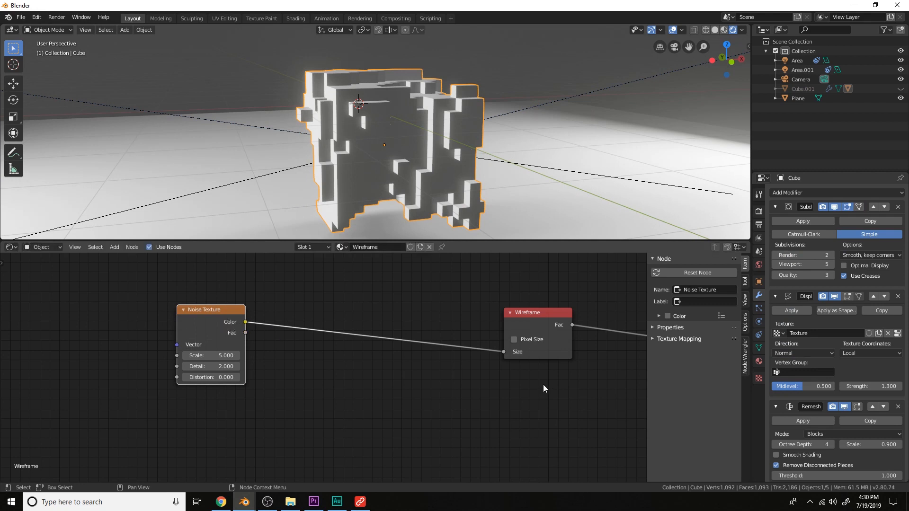
Insert a MixRGB node on the link between the Noise Texture and the Wireframe Size input
{"action": "key", "text": "shift+a"}
{"action": "left_click", "coordinate": [400, 312]}
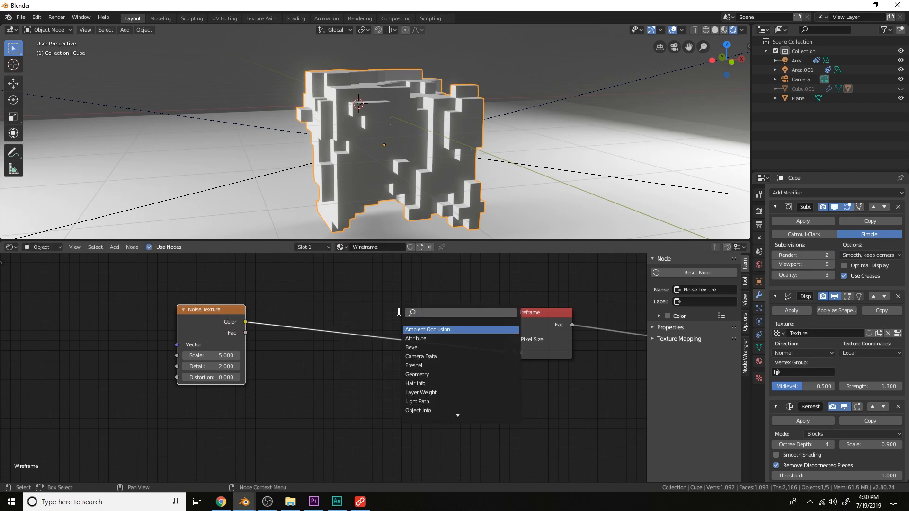
{"action": "type", "text": "mix"}
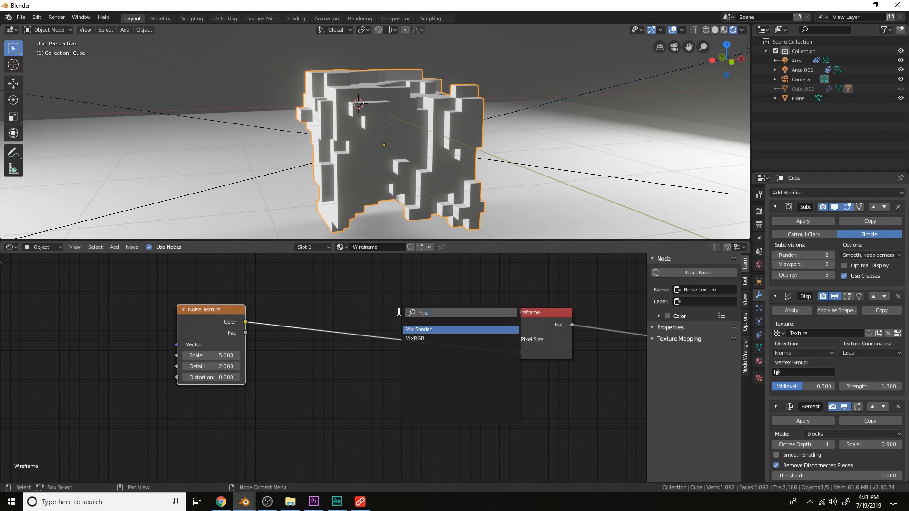
{"action": "key", "text": "Down"}
{"action": "key", "text": "Return"}
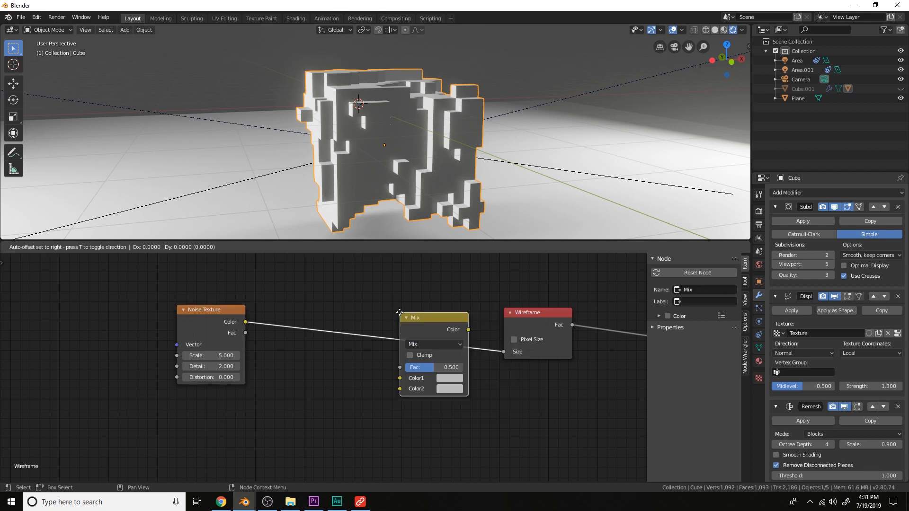
{"action": "left_click", "coordinate": [397, 316]}
Add a Value node, duplicate it, and connect the two Value outputs to the Mix node's Color1 and Color2
{"action": "key", "text": "shift+a"}
{"action": "left_click", "coordinate": [353, 318]}
{"action": "type", "text": "val"}
{"action": "key", "text": "Return"}
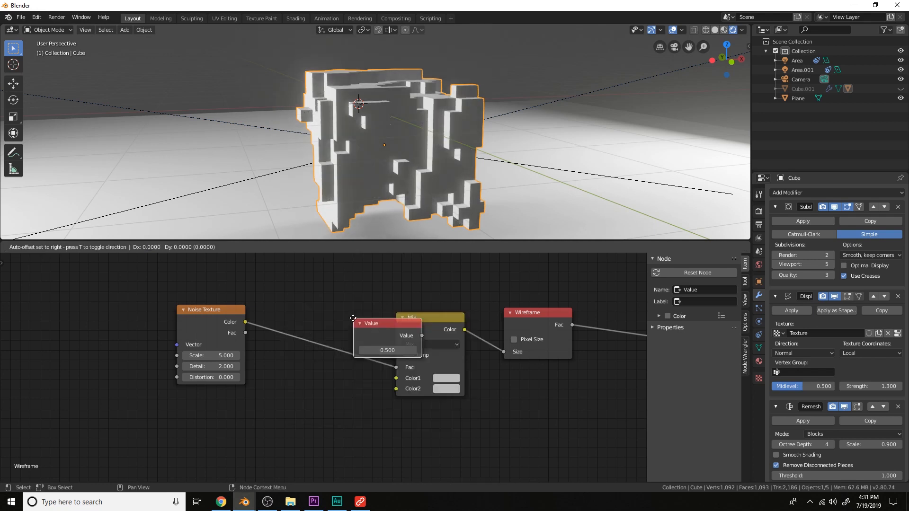
{"action": "left_click", "coordinate": [275, 355]}
{"action": "key", "text": "shift+d"}
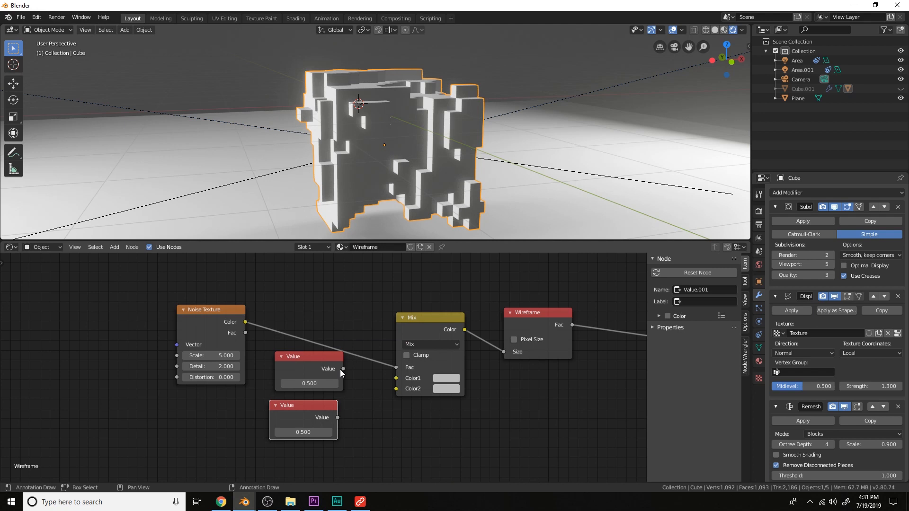
{"action": "left_click_drag", "start_coordinate": [343, 369], "coordinate": [396, 378]}
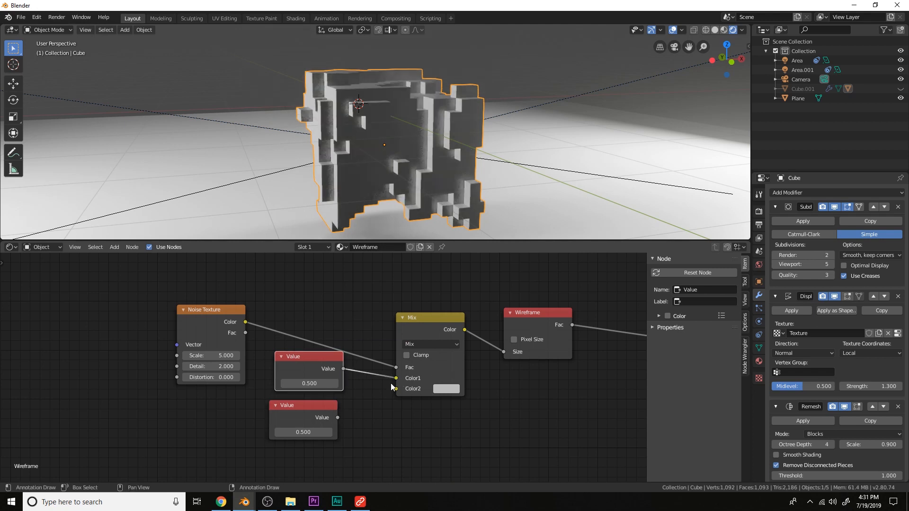
{"action": "left_click_drag", "start_coordinate": [338, 417], "coordinate": [396, 388]}
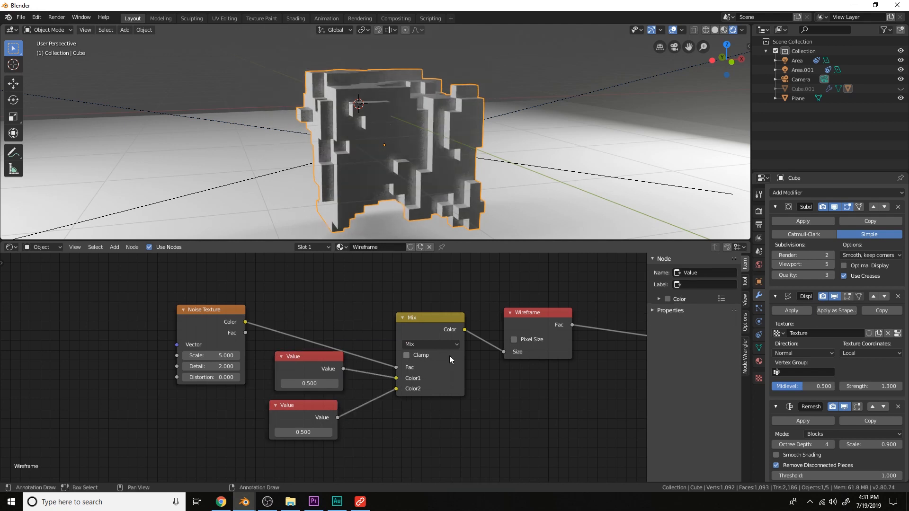
Set the first Value node to 0.02 and the second Value node to 0.001
{"action": "scroll", "coordinate": [319, 376], "scroll_direction": "up", "scroll_amount": 1}
{"action": "left_click", "coordinate": [324, 384]}
{"action": "type", "text": "0.02"}
{"action": "key", "text": "Return"}
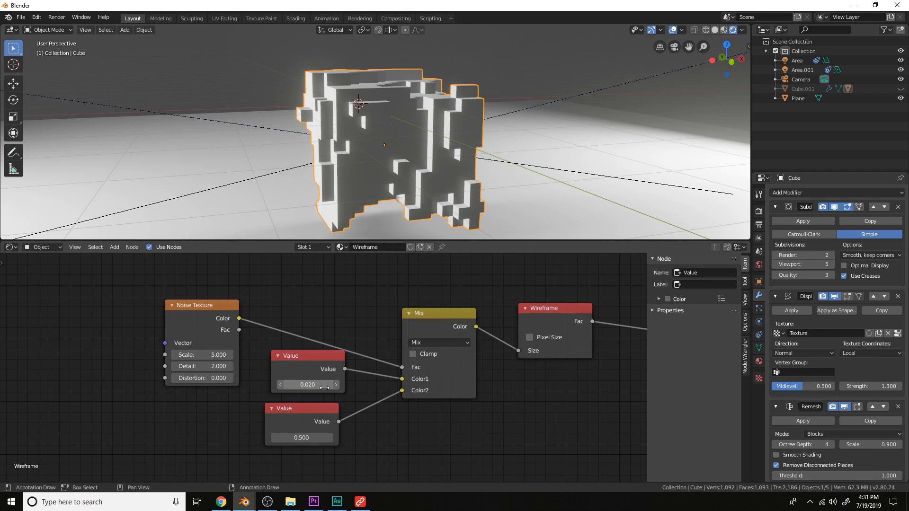
{"action": "left_click", "coordinate": [305, 423]}
{"action": "left_click", "coordinate": [310, 438]}
{"action": "type", "text": "0001"}
{"action": "key", "text": "Return"}
{"action": "left_click", "coordinate": [310, 437]}
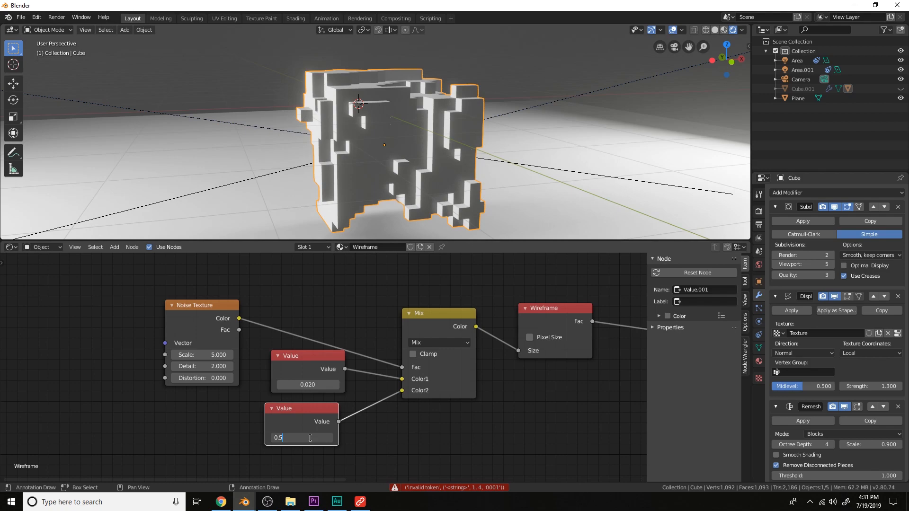
{"action": "type", "text": "0.001"}
{"action": "key", "text": "Return"}
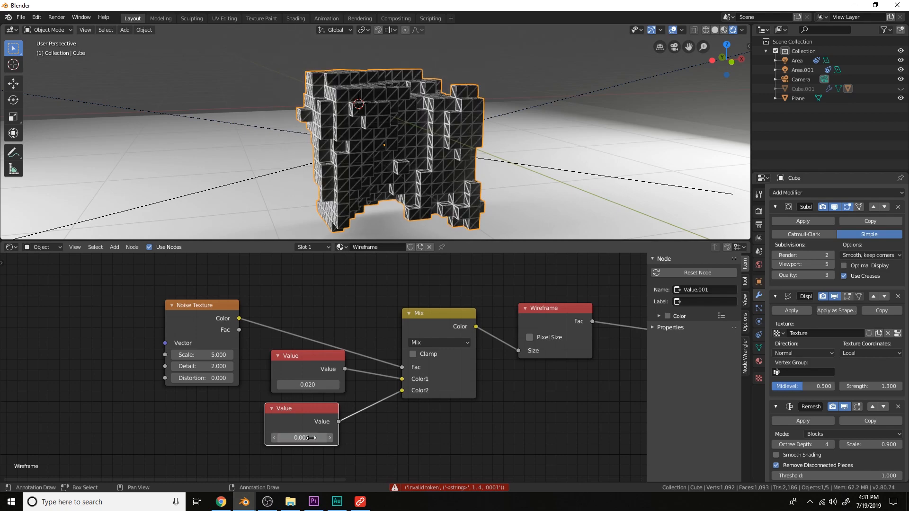
Insert a ColorRamp between the Noise Texture and the Mix factor, moving its white stop to about 0.527
{"action": "scroll", "coordinate": [416, 169], "scroll_direction": "up", "scroll_amount": 3}
{"action": "scroll", "coordinate": [437, 165], "scroll_direction": "down", "scroll_amount": 2}
{"action": "scroll", "coordinate": [472, 174], "scroll_direction": "up", "scroll_amount": 1}
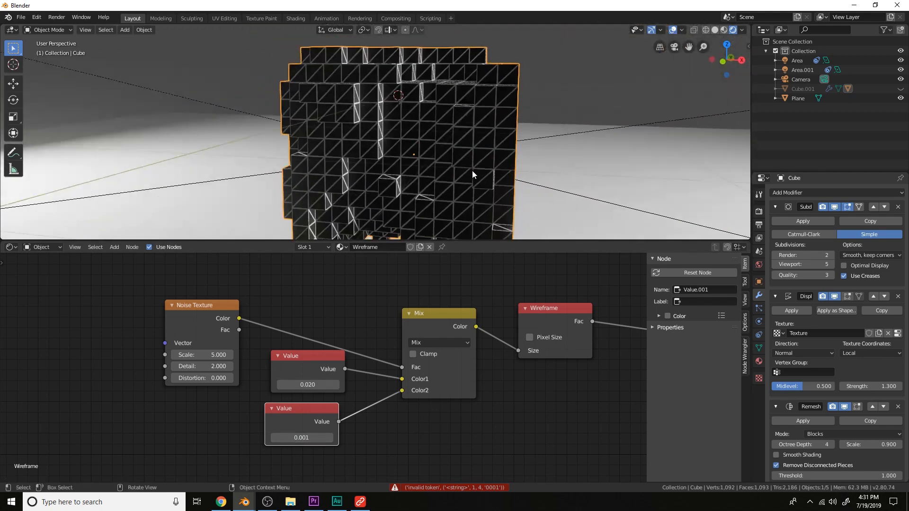
{"action": "middle_click_drag", "start_coordinate": [474, 152], "coordinate": [523, 133]}
{"action": "middle_click_drag", "start_coordinate": [351, 292], "coordinate": [404, 323]}
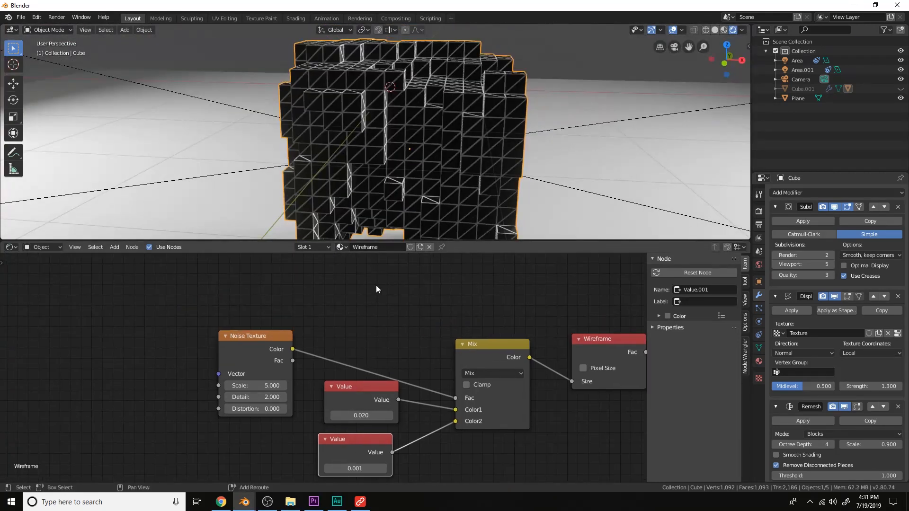
{"action": "key", "text": "shift+a"}
{"action": "left_click", "coordinate": [376, 285]}
{"action": "type", "text": "ramp"}
{"action": "key", "text": "Return"}
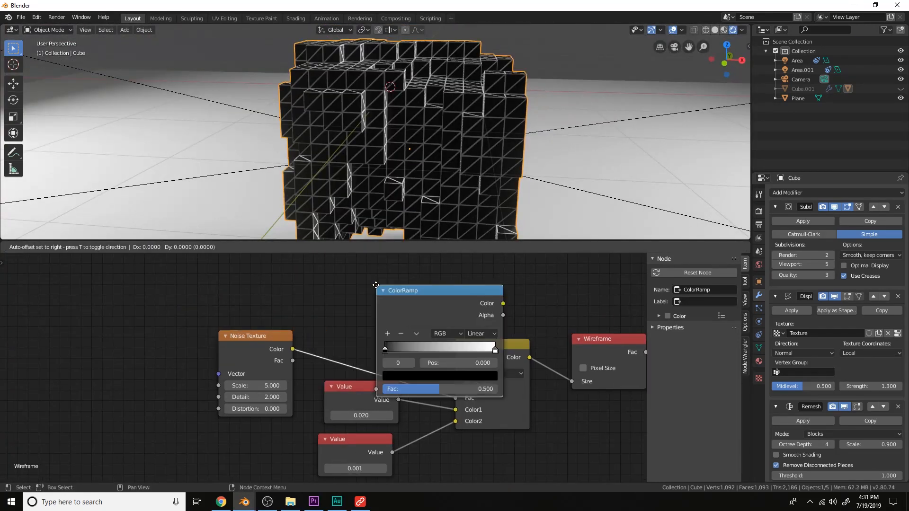
{"action": "left_click", "coordinate": [308, 268]}
{"action": "left_click_drag", "start_coordinate": [356, 329], "coordinate": [401, 330]}
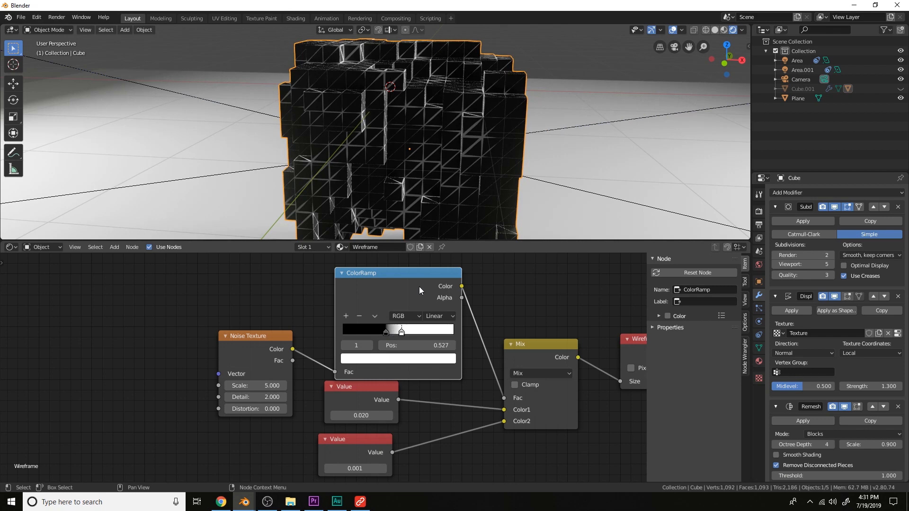
Add Texture Coordinate and Mapping nodes to the Noise Texture and drive the Mapping with Object coordinates
{"action": "middle_click_drag", "start_coordinate": [455, 223], "coordinate": [485, 192]}
{"action": "scroll", "coordinate": [485, 191], "scroll_direction": "up", "scroll_amount": 3}
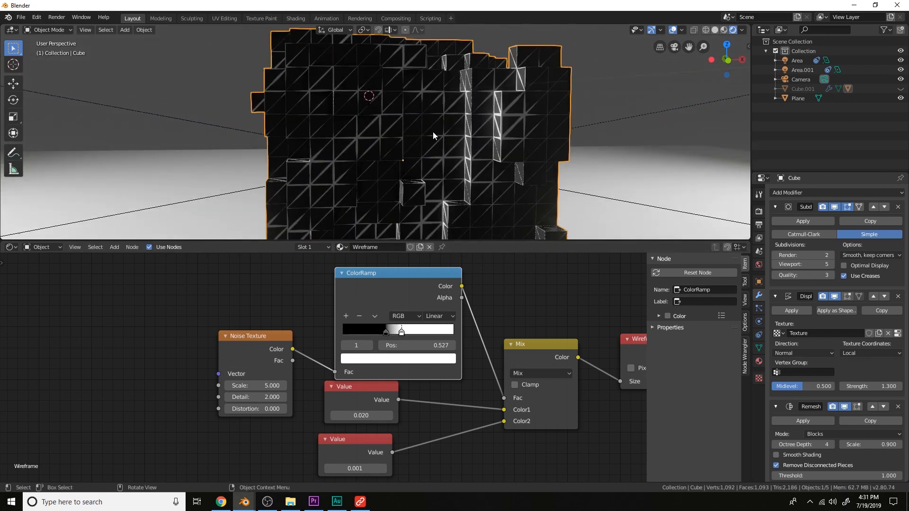
{"action": "scroll", "coordinate": [578, 374], "scroll_direction": "down", "scroll_amount": 3}
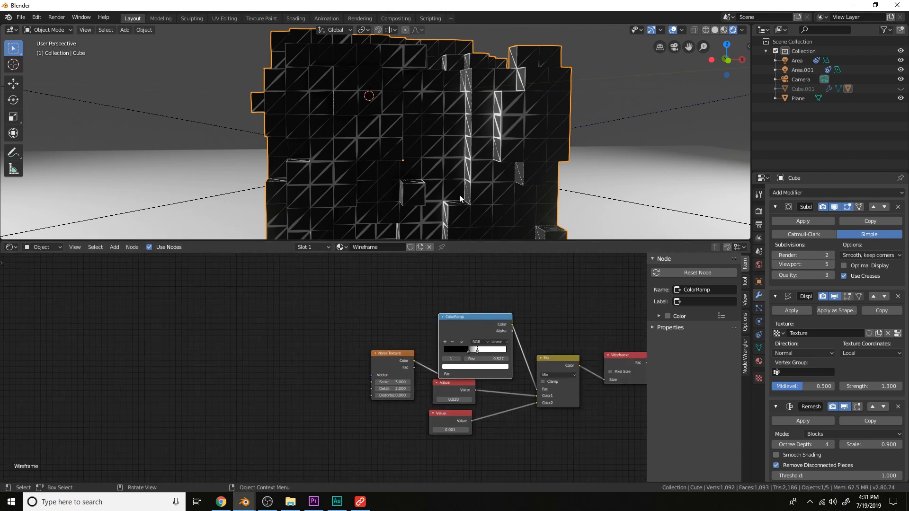
{"action": "scroll", "coordinate": [442, 237], "scroll_direction": "down", "scroll_amount": 2}
{"action": "scroll", "coordinate": [416, 350], "scroll_direction": "up", "scroll_amount": 2}
{"action": "left_click", "coordinate": [412, 354]}
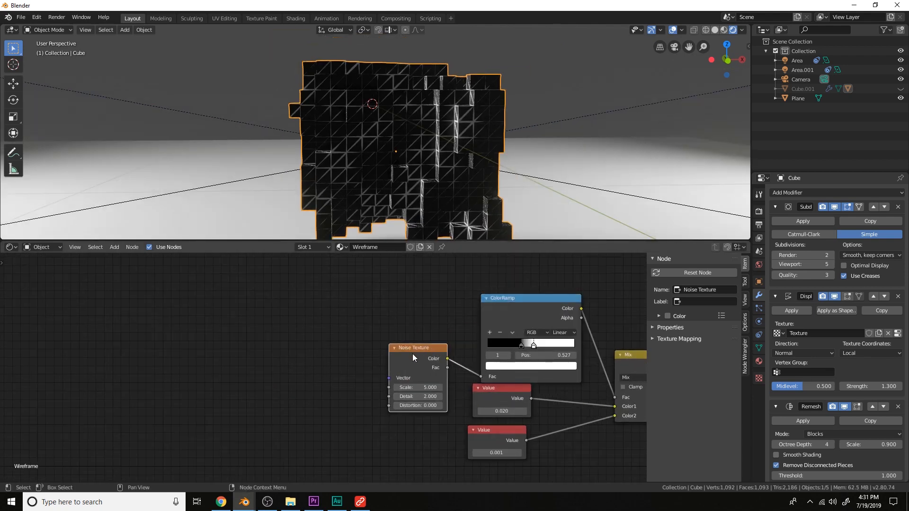
{"action": "scroll", "coordinate": [421, 235], "scroll_direction": "down", "scroll_amount": 2}
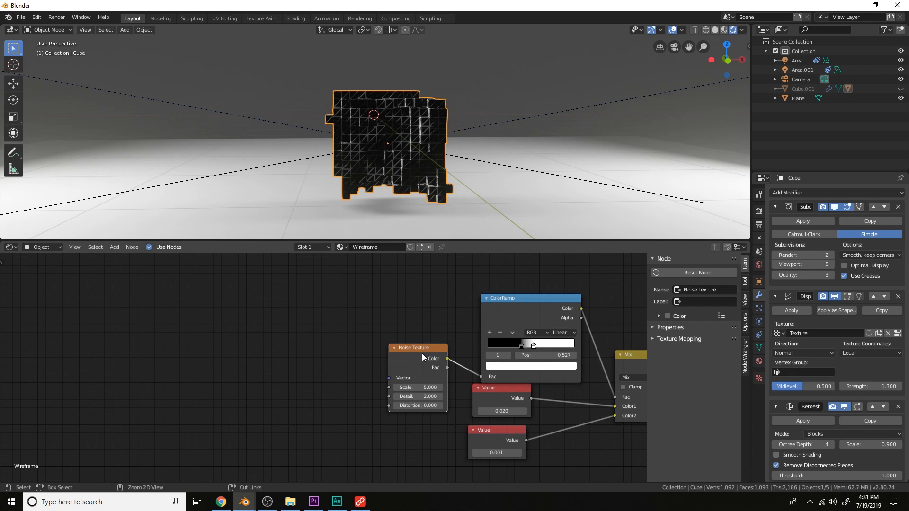
{"action": "key", "text": "ctrl+t"}
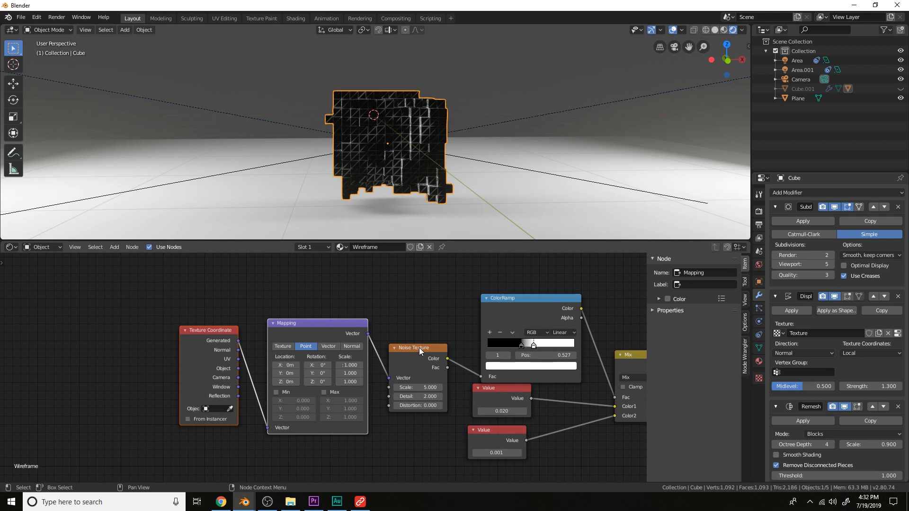
{"action": "scroll", "coordinate": [464, 182], "scroll_direction": "up", "scroll_amount": 3}
{"action": "left_click_drag", "start_coordinate": [238, 369], "coordinate": [268, 428]}
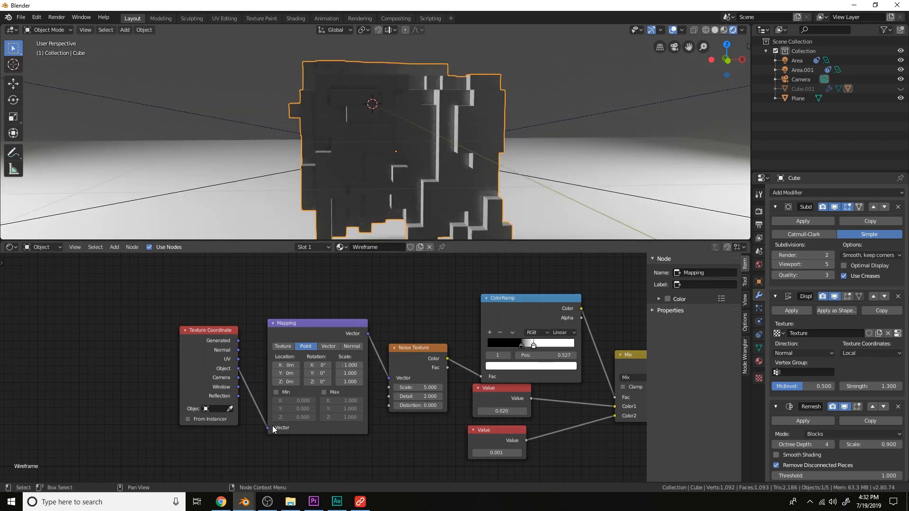
Set the Noise Texture scale to 0.2
{"action": "scroll", "coordinate": [450, 179], "scroll_direction": "up", "scroll_amount": 1}
{"action": "scroll", "coordinate": [451, 182], "scroll_direction": "up", "scroll_amount": 1}
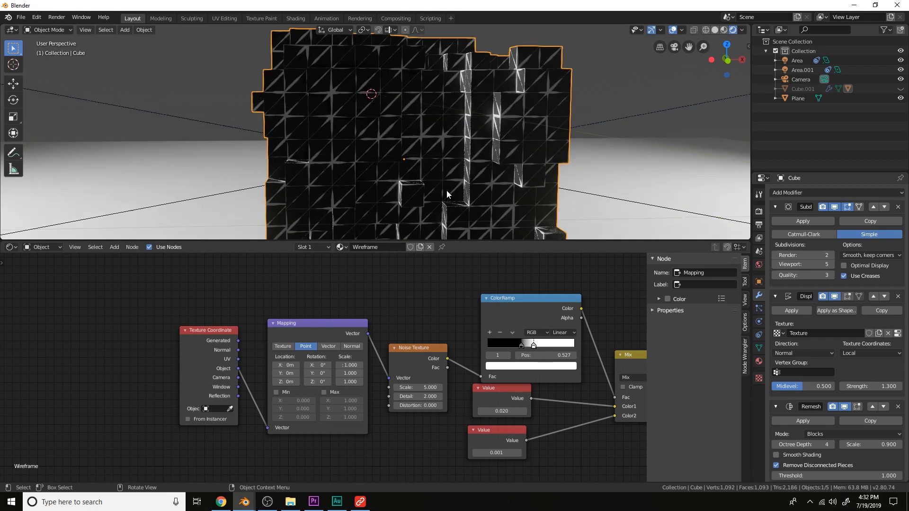
{"action": "left_click", "coordinate": [417, 387]}
{"action": "left_click", "coordinate": [418, 387]}
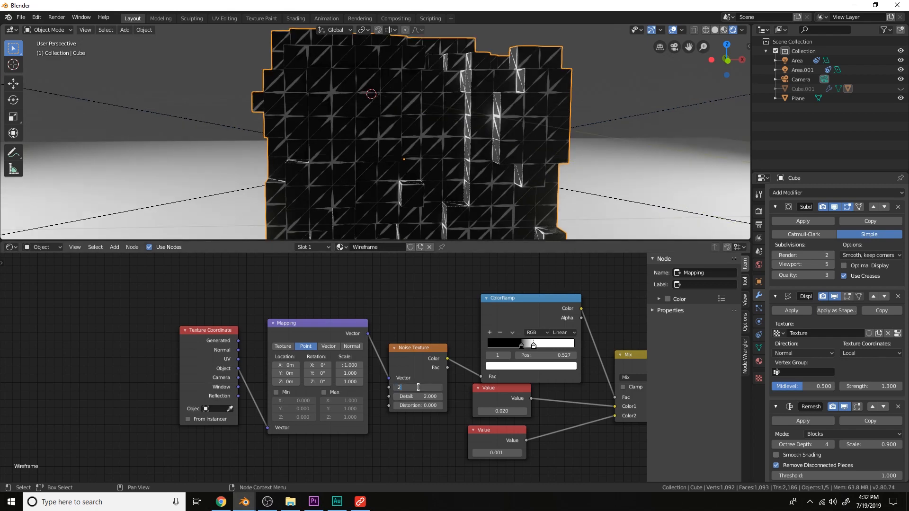
{"action": "type", "text": ".2"}
{"action": "key", "text": "Return"}
{"action": "scroll", "coordinate": [475, 135], "scroll_direction": "down", "scroll_amount": 5}
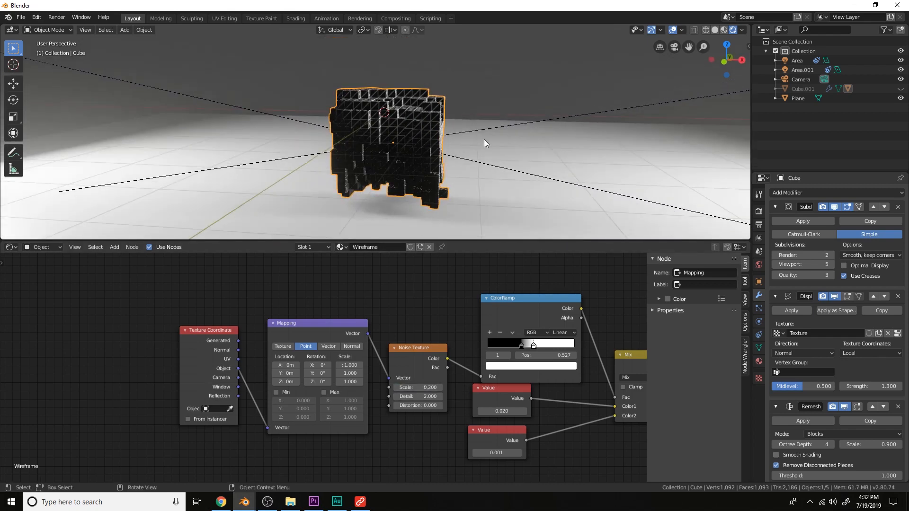
{"action": "scroll", "coordinate": [484, 140], "scroll_direction": "up", "scroll_amount": 1}
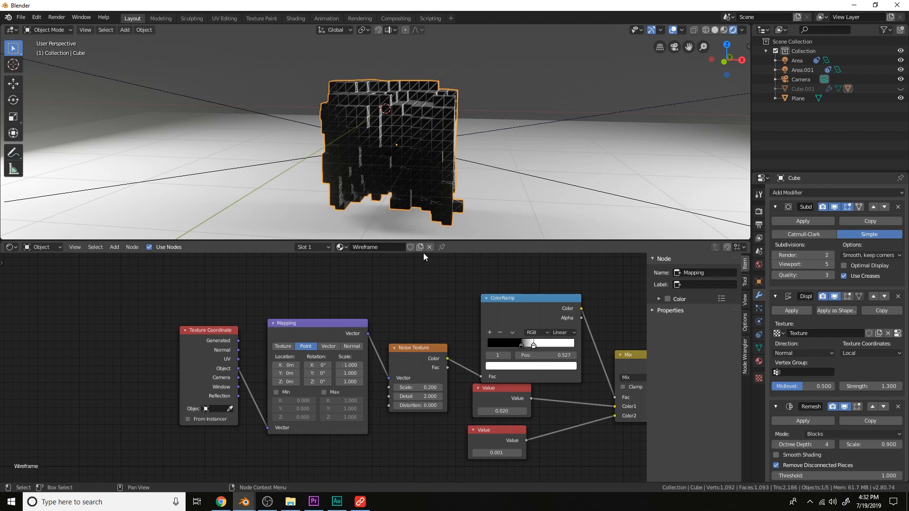
{"action": "scroll", "coordinate": [481, 194], "scroll_direction": "up", "scroll_amount": 4}
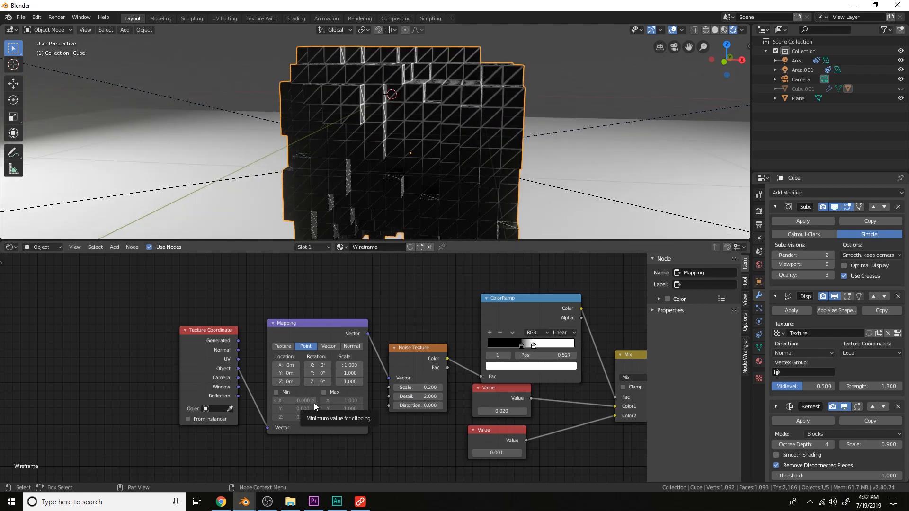
Rotate the Mapping node's Z rotation to about -15.7°
{"action": "left_click_drag", "start_coordinate": [319, 382], "coordinate": [335, 399]}
{"action": "scroll", "coordinate": [335, 398], "scroll_direction": "down", "scroll_amount": 3}
{"action": "scroll", "coordinate": [469, 187], "scroll_direction": "down", "scroll_amount": 4}
{"action": "middle_click_drag", "start_coordinate": [567, 380], "coordinate": [422, 373]}
{"action": "scroll", "coordinate": [422, 373], "scroll_direction": "up", "scroll_amount": 1}
{"action": "middle_click_drag", "start_coordinate": [501, 374], "coordinate": [377, 360]}
{"action": "key", "text": "shift+a"}
{"action": "left_click", "coordinate": [376, 359]}
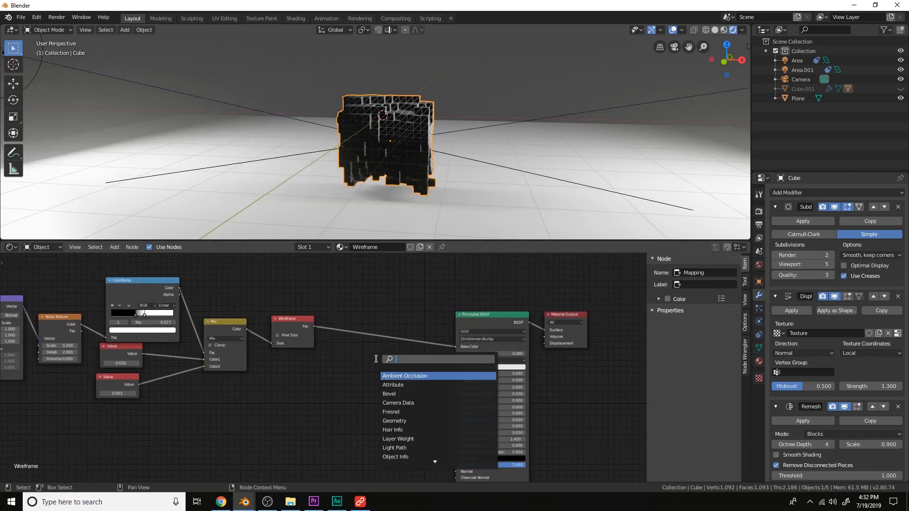
{"action": "key", "text": "Escape"}
Detach the Wireframe from the Principled BSDF base color, move the Principled BSDF aside, and add an Emission node
{"action": "left_click_drag", "start_coordinate": [456, 346], "coordinate": [433, 325]}
{"action": "left_click_drag", "start_coordinate": [481, 325], "coordinate": [275, 352]}
{"action": "key", "text": "shift+a"}
{"action": "left_click", "coordinate": [360, 303]}
{"action": "type", "text": "emission"}
{"action": "key", "text": "Return"}
{"action": "left_click", "coordinate": [368, 376]}
{"action": "scroll", "coordinate": [464, 297], "scroll_direction": "up", "scroll_amount": 2}
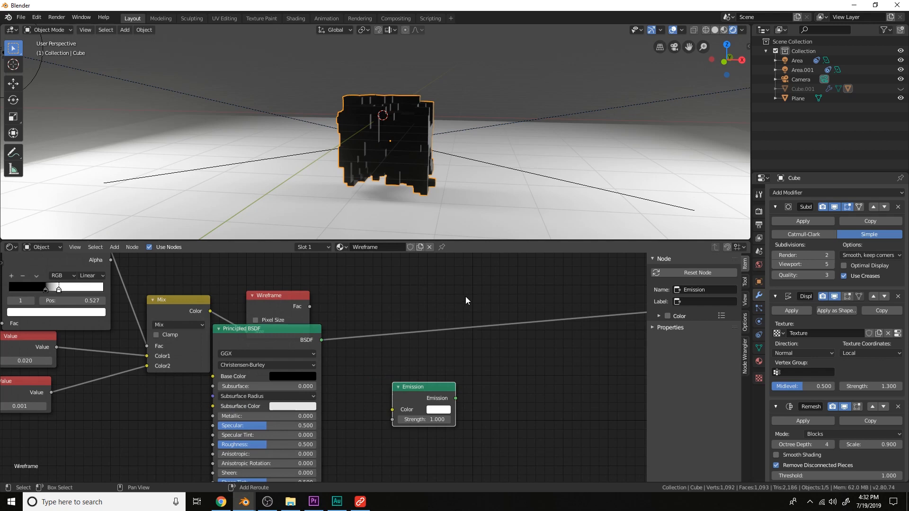
Insert a Mix Shader before the Material Output, feeding Emission into its second shader and Wireframe Fac into its factor
{"action": "key", "text": "shift+a"}
{"action": "type", "text": "mix"}
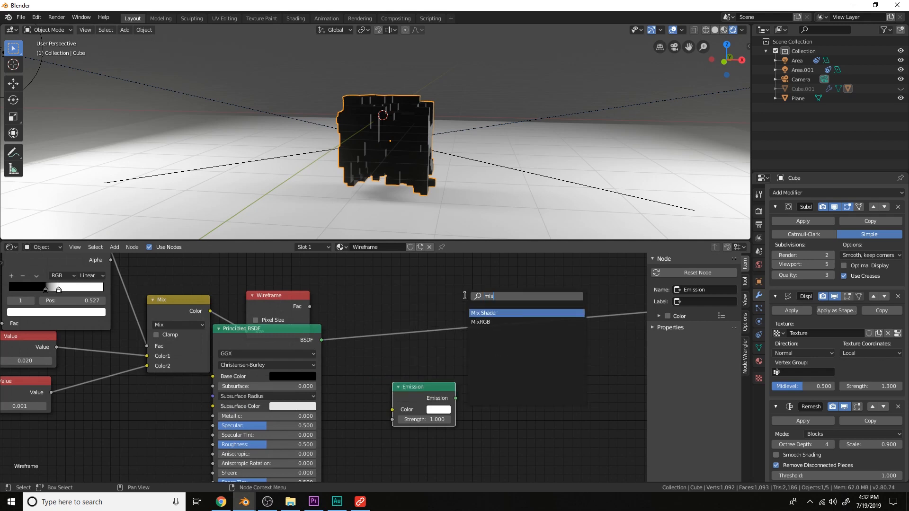
{"action": "key", "text": "Return"}
{"action": "left_click", "coordinate": [464, 296]}
{"action": "left_click_drag", "start_coordinate": [456, 398], "coordinate": [468, 342]}
{"action": "left_click_drag", "start_coordinate": [309, 307], "coordinate": [475, 323]}
Set the Noise Texture scale to 0.5
{"action": "mouse_move", "coordinate": [512, 151]}
{"action": "middle_mouse_down"}
{"action": "mouse_move", "coordinate": [521, 150]}
{"action": "mouse_move", "coordinate": [509, 155]}
{"action": "middle_mouse_up"}
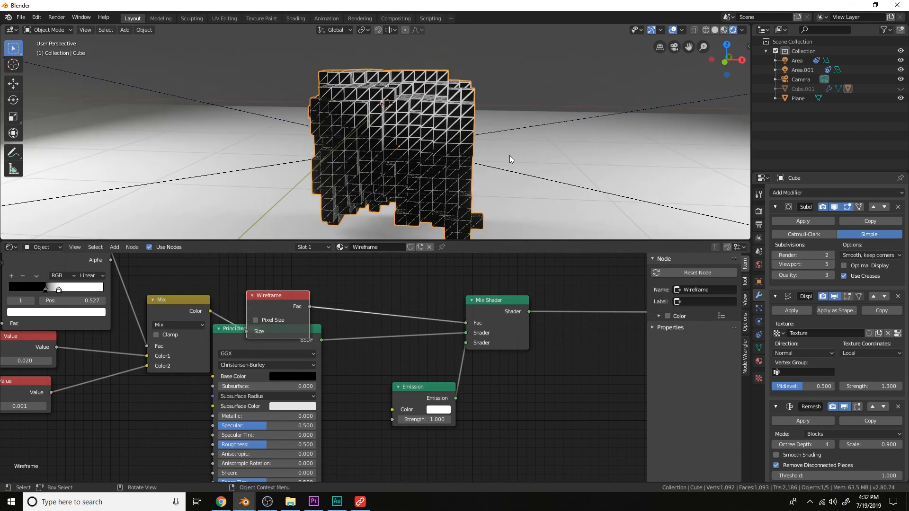
{"action": "scroll", "coordinate": [427, 360], "scroll_direction": "down", "scroll_amount": 2}
{"action": "middle_click_drag", "start_coordinate": [426, 360], "coordinate": [541, 366]}
{"action": "scroll", "coordinate": [536, 366], "scroll_direction": "up", "scroll_amount": 6}
{"action": "double_click", "coordinate": [452, 317]}
{"action": "type", "text": "0.5"}
{"action": "key", "text": "Return"}
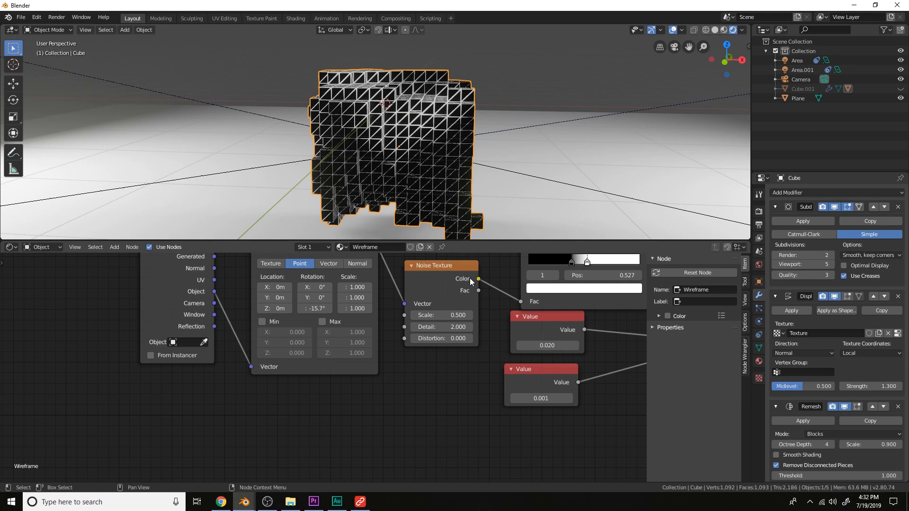
Split the node editor area into two side-by-side editors
{"action": "scroll", "coordinate": [518, 145], "scroll_direction": "down", "scroll_amount": 5}
{"action": "scroll", "coordinate": [333, 310], "scroll_direction": "down", "scroll_amount": 2}
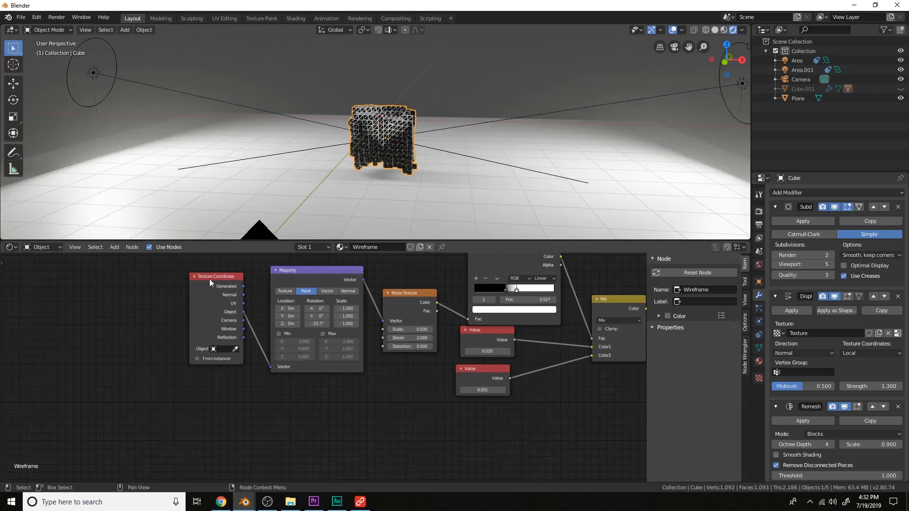
{"action": "left_click_drag", "start_coordinate": [748, 244], "coordinate": [435, 247]}
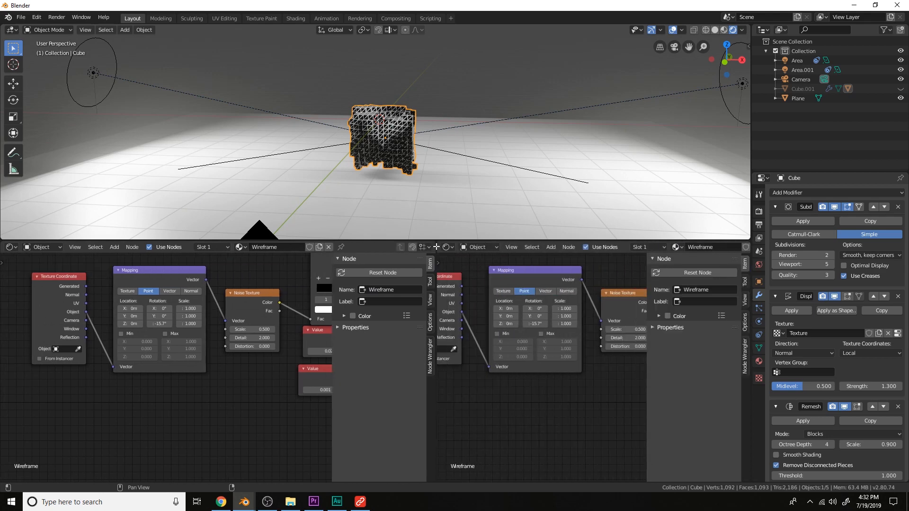
Change the right-hand editor area into a Timeline
{"action": "left_click", "coordinate": [446, 247]}
{"action": "left_click", "coordinate": [570, 293]}
{"action": "scroll", "coordinate": [182, 347], "scroll_direction": "down", "scroll_amount": 6}
{"action": "middle_click_drag", "start_coordinate": [232, 331], "coordinate": [177, 367]}
{"action": "scroll", "coordinate": [177, 373], "scroll_direction": "up", "scroll_amount": 2}
{"action": "scroll", "coordinate": [483, 276], "scroll_direction": "up", "scroll_amount": 2}
{"action": "middle_click_drag", "start_coordinate": [487, 279], "coordinate": [586, 307]}
{"action": "scroll", "coordinate": [582, 303], "scroll_direction": "up", "scroll_amount": 1}
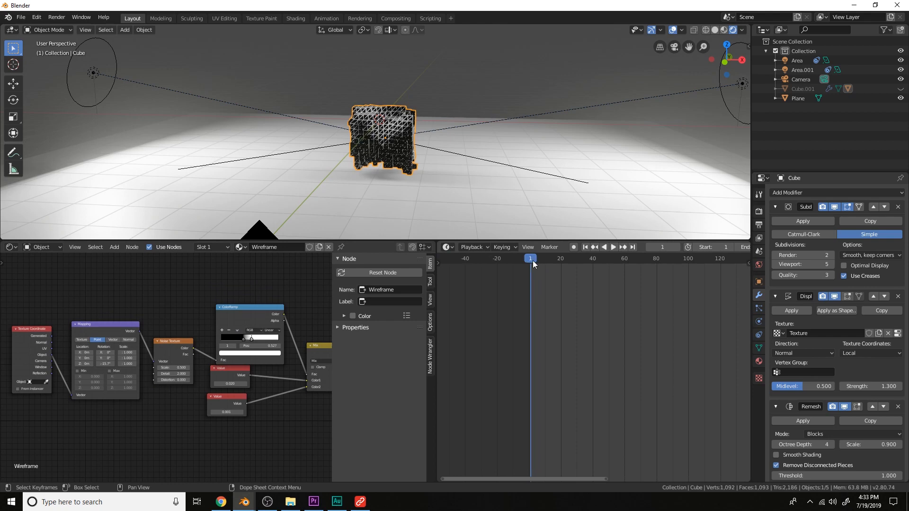
Set the Mapping node's Z rotation to 0° and insert a rotation keyframe at frame 1
{"action": "scroll", "coordinate": [177, 391], "scroll_direction": "up", "scroll_amount": 3}
{"action": "middle_click_drag", "start_coordinate": [177, 388], "coordinate": [251, 407]}
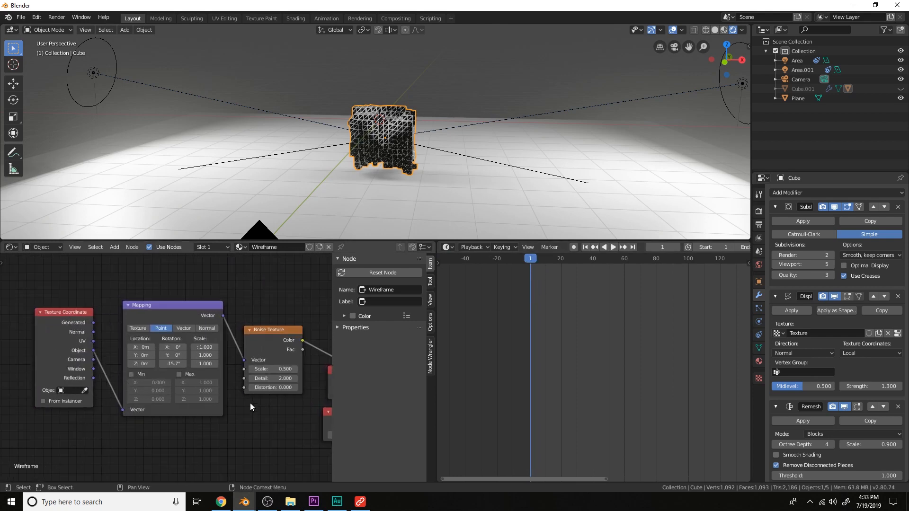
{"action": "scroll", "coordinate": [184, 366], "scroll_direction": "up", "scroll_amount": 2}
{"action": "left_click", "coordinate": [180, 363]}
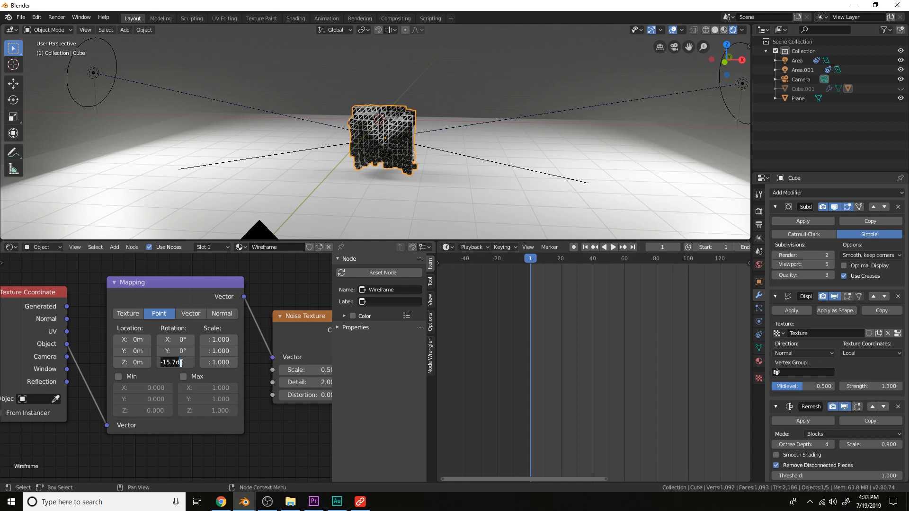
{"action": "type", "text": "0"}
{"action": "key", "text": "Return"}
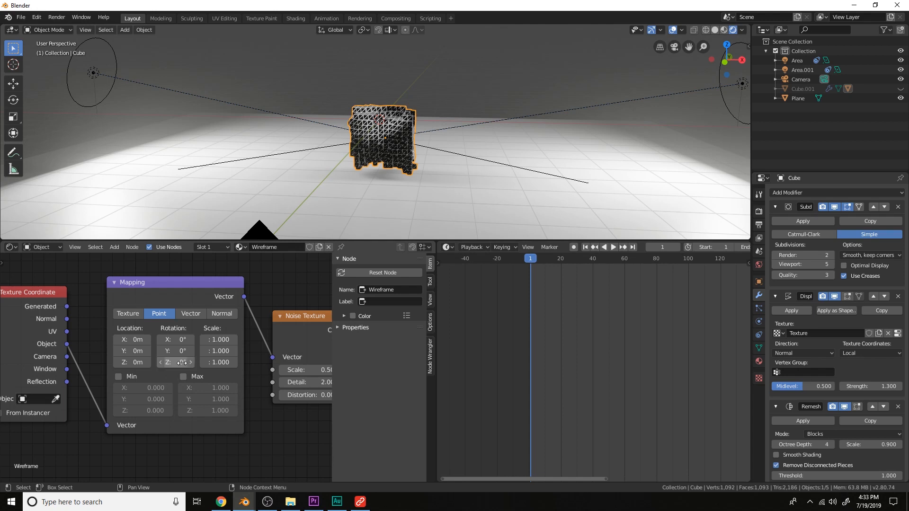
{"action": "key", "text": "i"}
Go to frame 251, set the Mapping Z rotation to 360° and insert another rotation keyframe
{"action": "scroll", "coordinate": [595, 305], "scroll_direction": "down", "scroll_amount": 3}
{"action": "middle_click_drag", "start_coordinate": [595, 305], "coordinate": [504, 303]}
{"action": "left_click_drag", "start_coordinate": [473, 259], "coordinate": [655, 265]}
{"action": "middle_click_drag", "start_coordinate": [660, 268], "coordinate": [566, 299]}
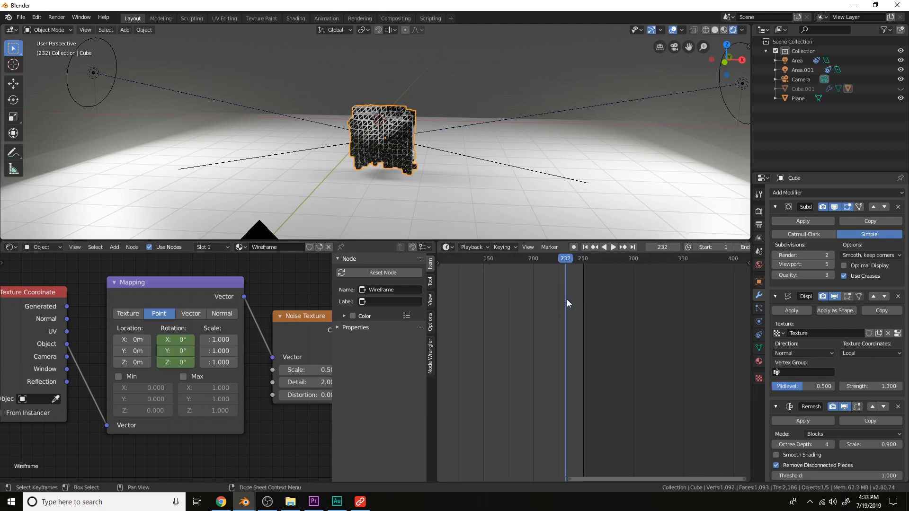
{"action": "scroll", "coordinate": [567, 299], "scroll_direction": "up", "scroll_amount": 3}
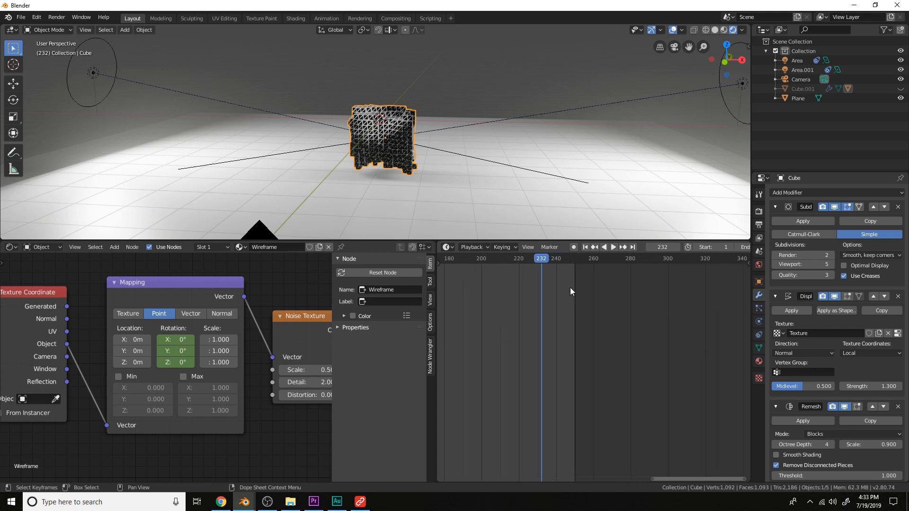
{"action": "left_click_drag", "start_coordinate": [545, 260], "coordinate": [576, 258]}
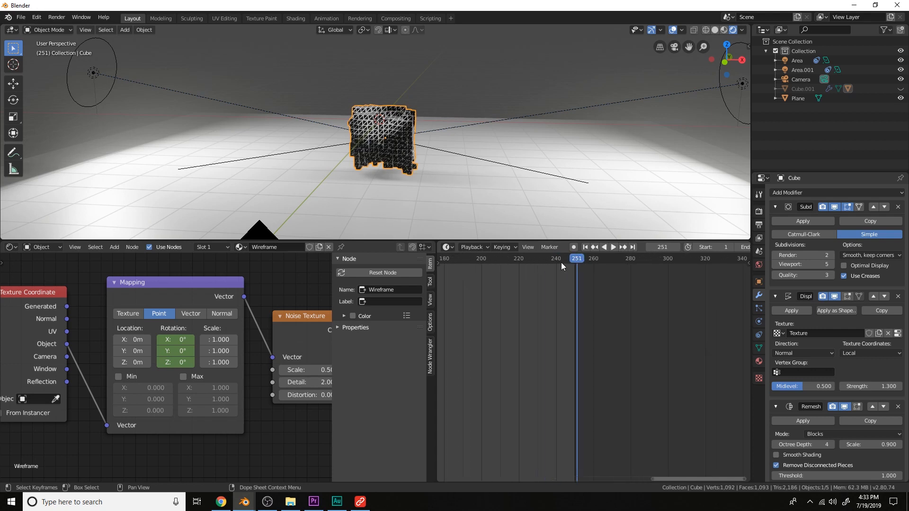
{"action": "left_click", "coordinate": [173, 363]}
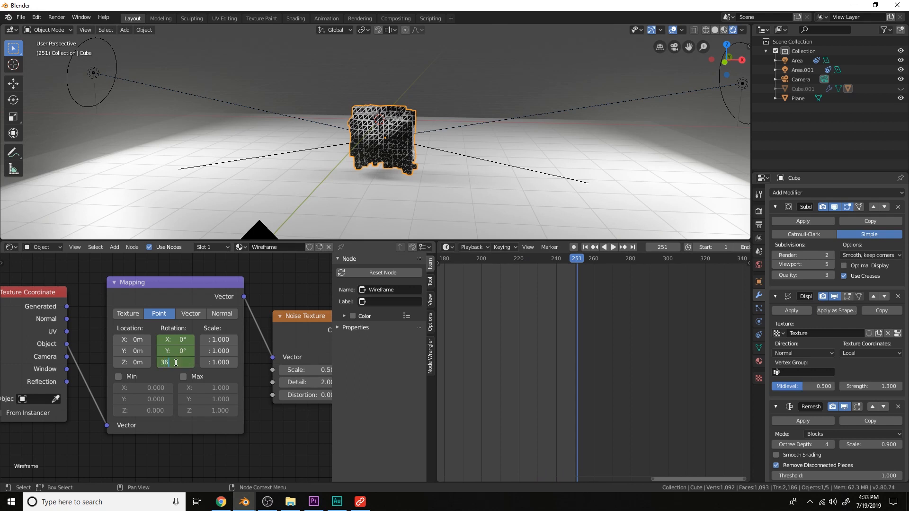
{"action": "key", "text": "Return"}
{"action": "key", "text": "i"}
Return to frame 0 and play the animation to preview the rotating noise
{"action": "scroll", "coordinate": [632, 293], "scroll_direction": "down", "scroll_amount": 6}
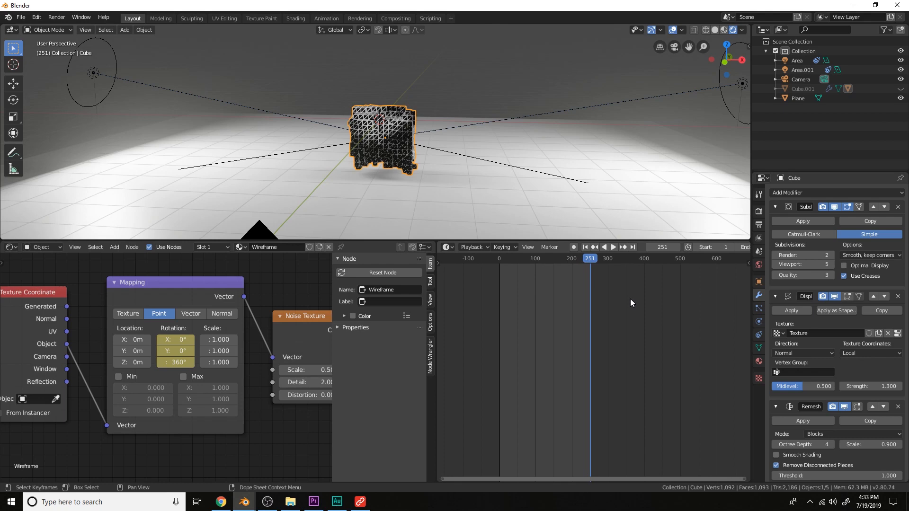
{"action": "left_click_drag", "start_coordinate": [586, 261], "coordinate": [482, 257]}
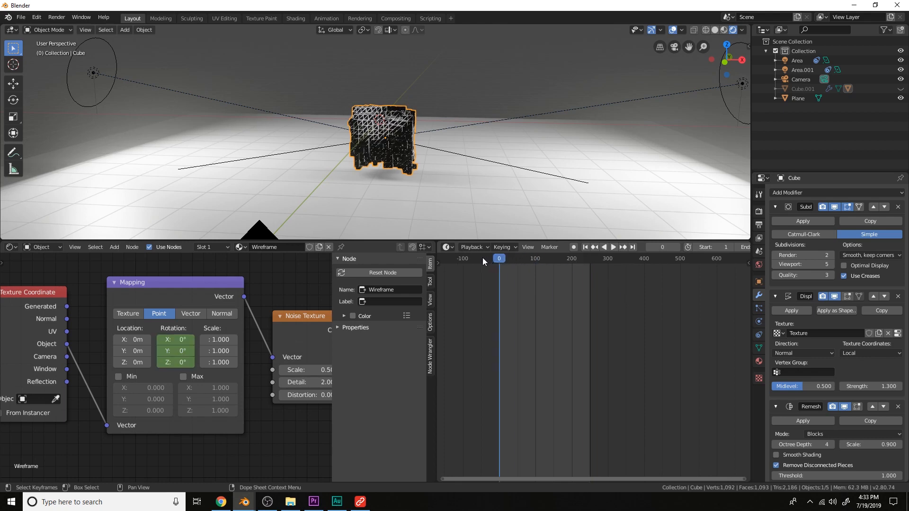
{"action": "left_click", "coordinate": [612, 247]}
{"action": "scroll", "coordinate": [504, 180], "scroll_direction": "up", "scroll_amount": 3}
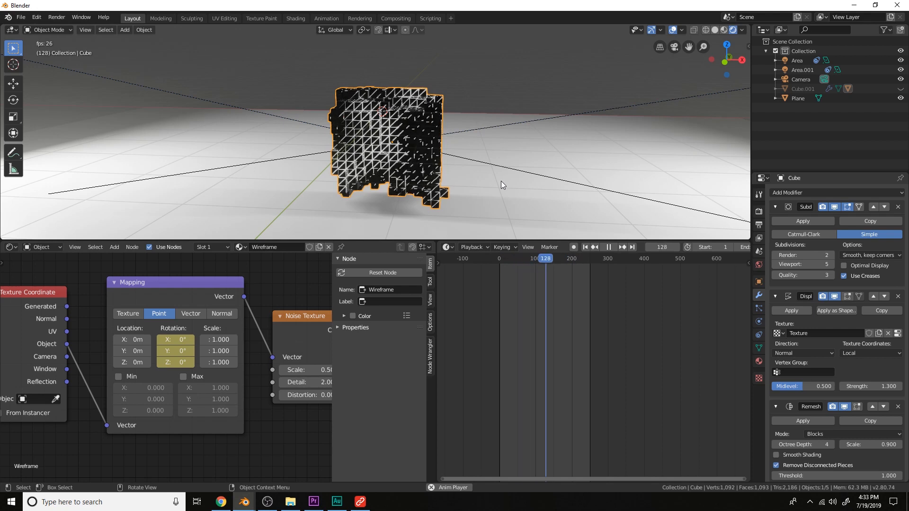
{"action": "key", "text": "space"}
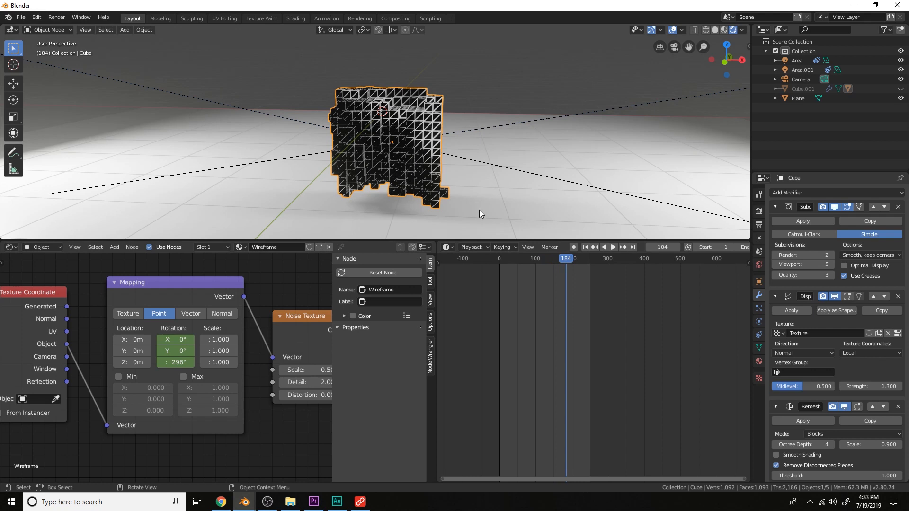
Switch the right-hand area to the Graph Editor showing the Mapping node's curves
{"action": "left_click", "coordinate": [446, 247]}
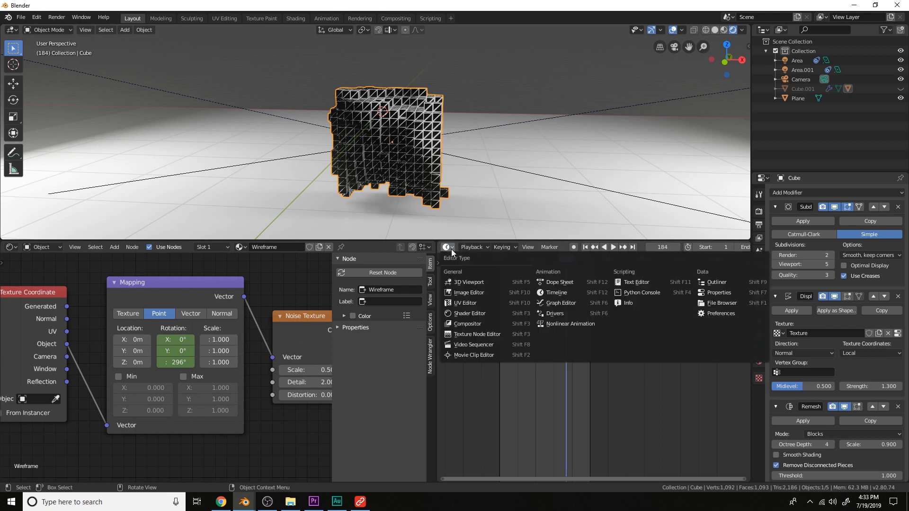
{"action": "left_click", "coordinate": [559, 314]}
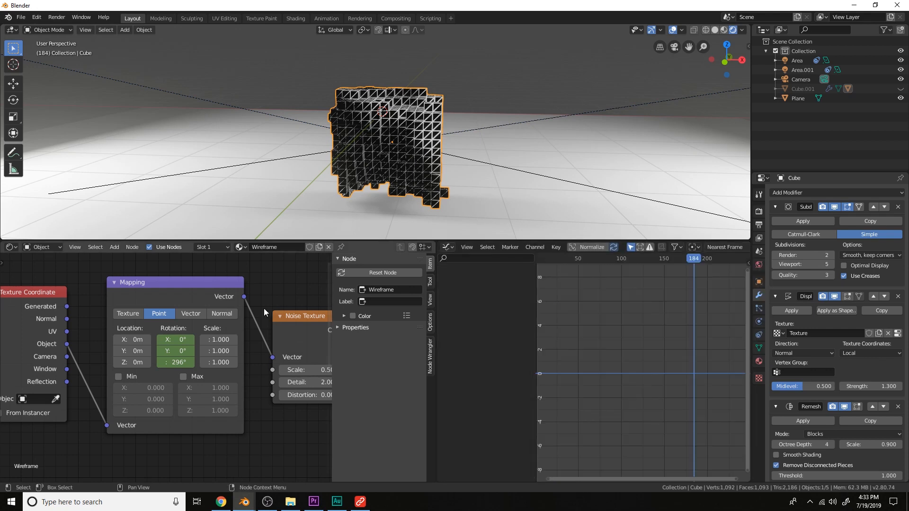
{"action": "left_click", "coordinate": [185, 297]}
{"action": "scroll", "coordinate": [596, 355], "scroll_direction": "down", "scroll_amount": 7}
{"action": "middle_click_drag", "start_coordinate": [594, 368], "coordinate": [627, 355]}
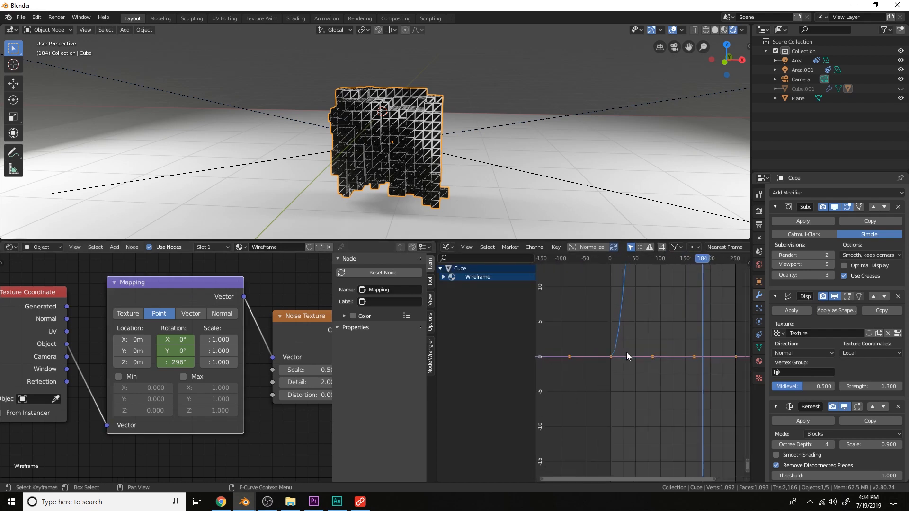
{"action": "scroll", "coordinate": [603, 355], "scroll_direction": "up", "scroll_amount": 3}
Expand the Wireframe material channels and hide the X and Y rotation curves, leaving Z Rotation
{"action": "left_click", "coordinate": [593, 351]}
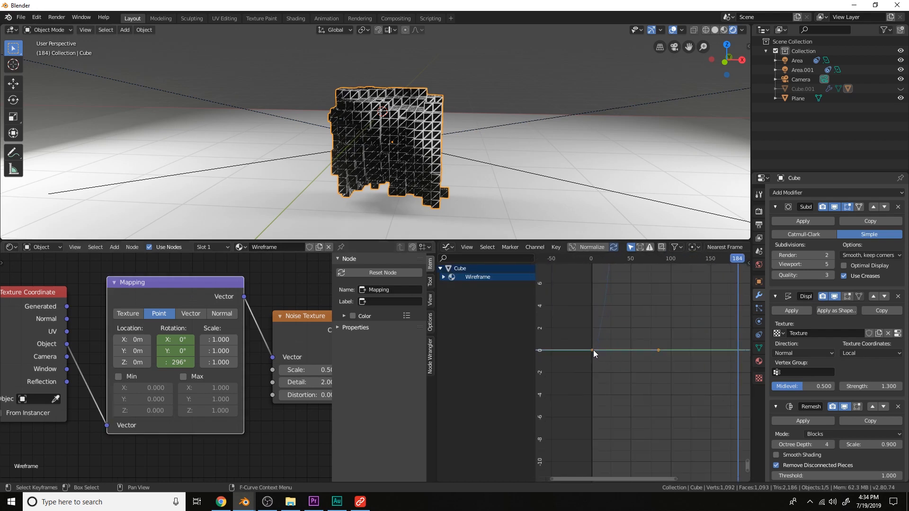
{"action": "left_click", "coordinate": [443, 277]}
{"action": "left_click", "coordinate": [448, 286]}
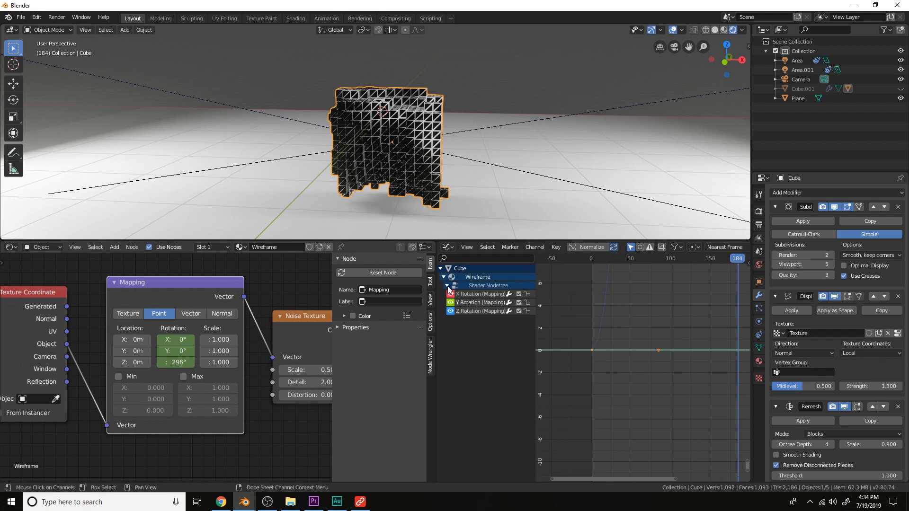
{"action": "left_click", "coordinate": [472, 310]}
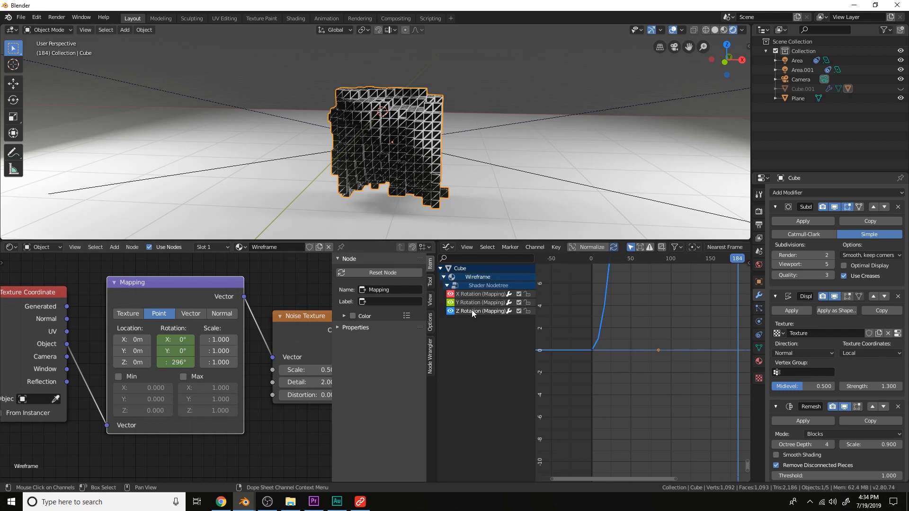
{"action": "left_click", "coordinate": [450, 303]}
{"action": "left_click", "coordinate": [451, 295]}
Set the interpolation of both Z Rotation keyframes to Linear
{"action": "left_click", "coordinate": [595, 350]}
{"action": "key", "text": "n"}
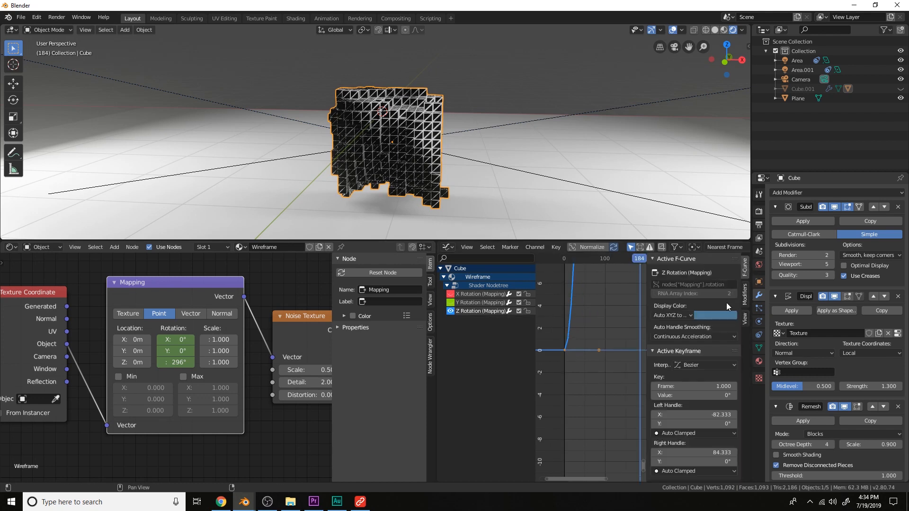
{"action": "left_click", "coordinate": [692, 364]}
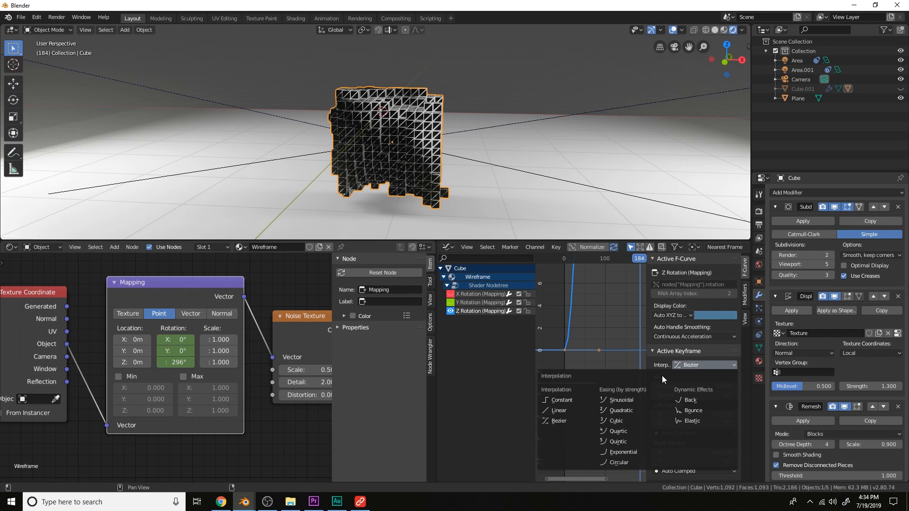
{"action": "left_click", "coordinate": [576, 409]}
{"action": "scroll", "coordinate": [597, 331], "scroll_direction": "down", "scroll_amount": 5}
{"action": "scroll", "coordinate": [598, 327], "scroll_direction": "down", "scroll_amount": 18}
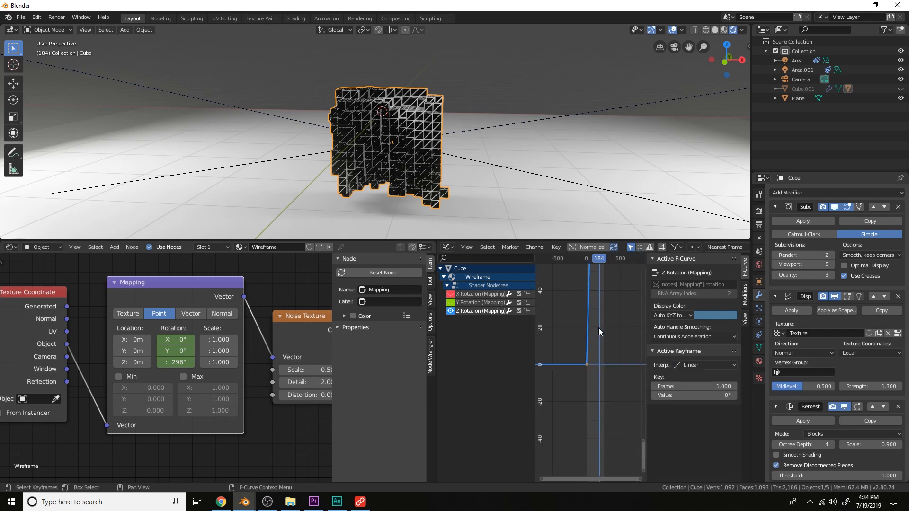
{"action": "middle_click_drag", "start_coordinate": [601, 300], "coordinate": [587, 367]}
{"action": "middle_click_drag", "start_coordinate": [586, 282], "coordinate": [596, 413]}
{"action": "middle_click_drag", "start_coordinate": [609, 378], "coordinate": [607, 428]}
{"action": "scroll", "coordinate": [607, 408], "scroll_direction": "up", "scroll_amount": 20}
{"action": "middle_click_drag", "start_coordinate": [577, 388], "coordinate": [618, 382]}
{"action": "left_click", "coordinate": [597, 367]}
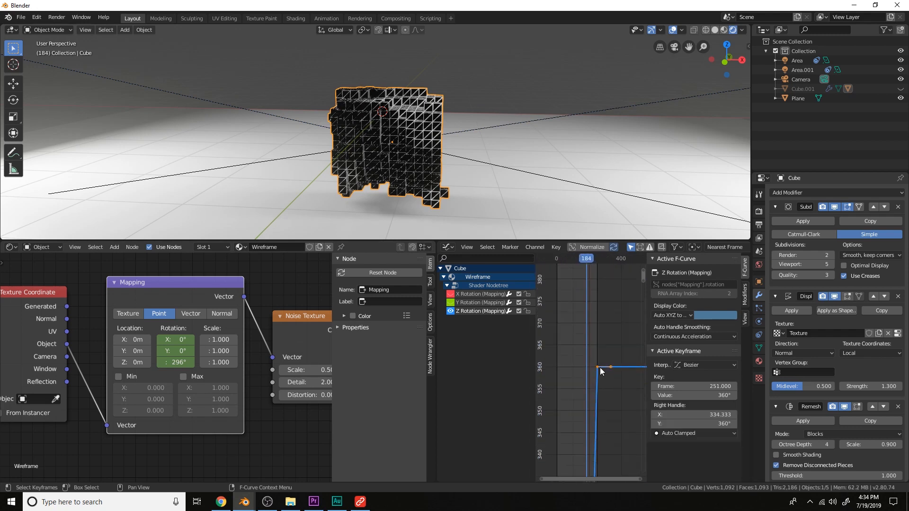
{"action": "left_click", "coordinate": [686, 364]}
{"action": "left_click", "coordinate": [576, 410]}
{"action": "scroll", "coordinate": [592, 393], "scroll_direction": "down", "scroll_amount": 10}
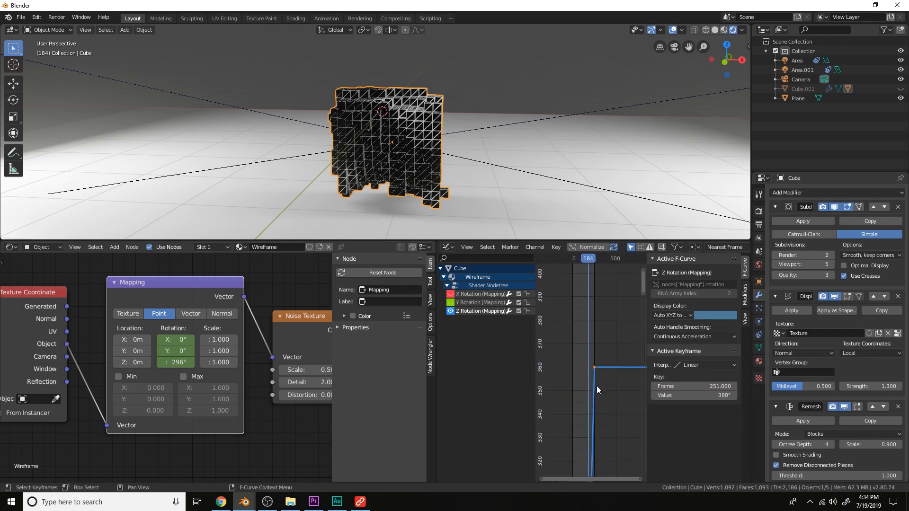
Play and stop the animation
{"action": "key", "text": "space"}
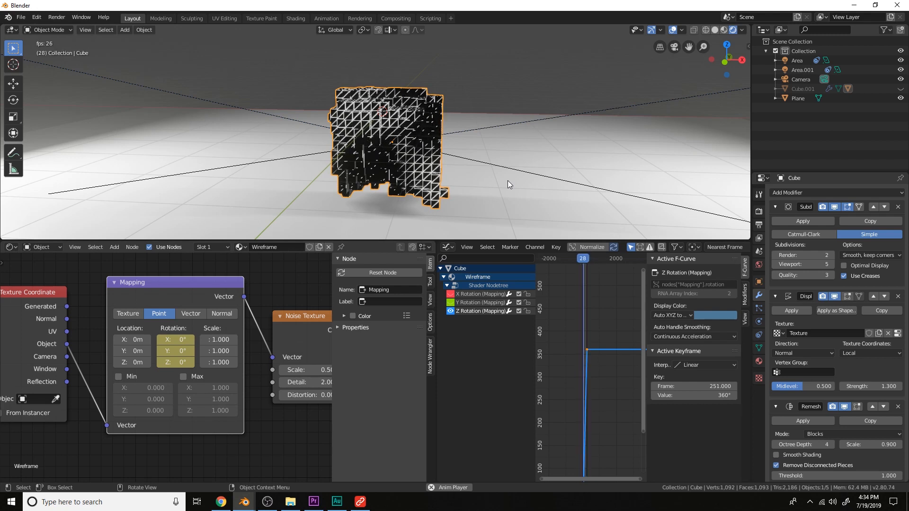
{"action": "key", "text": "space"}
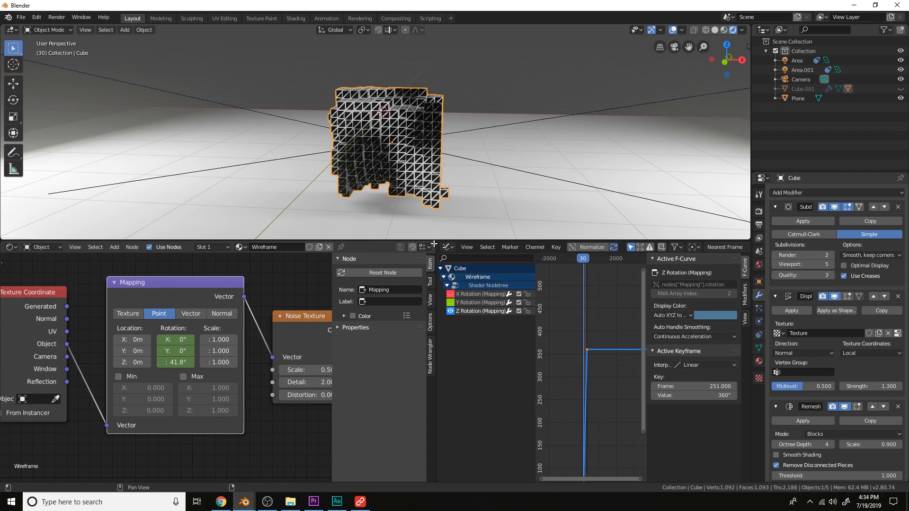
Join the two editor areas back into a single Shader Editor
{"action": "left_click_drag", "start_coordinate": [434, 244], "coordinate": [444, 269]}
{"action": "scroll", "coordinate": [451, 296], "scroll_direction": "down", "scroll_amount": 4}
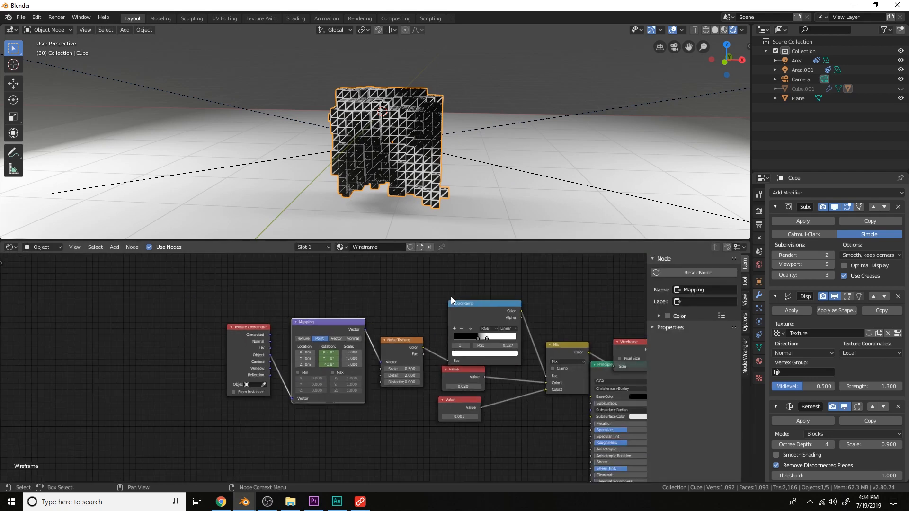
{"action": "scroll", "coordinate": [455, 191], "scroll_direction": "down", "scroll_amount": 5}
{"action": "scroll", "coordinate": [456, 196], "scroll_direction": "up", "scroll_amount": 4}
{"action": "scroll", "coordinate": [505, 302], "scroll_direction": "down", "scroll_amount": 2}
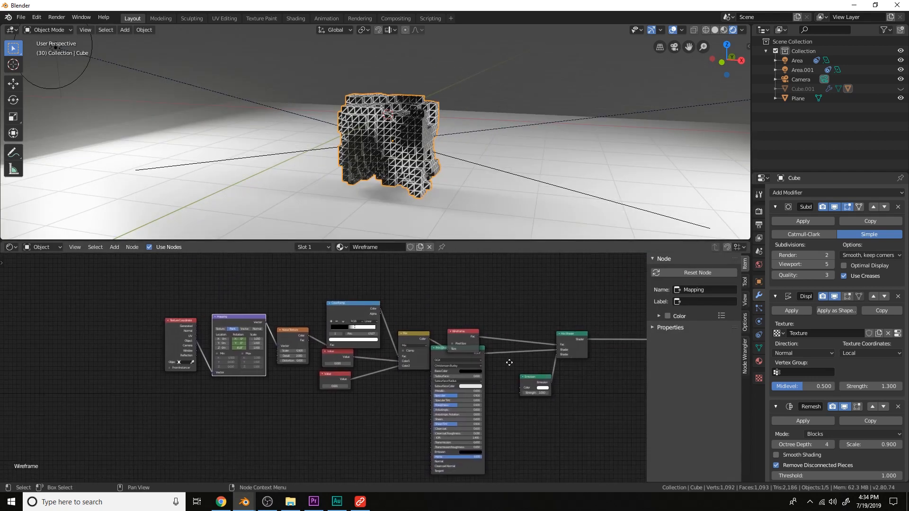
Set the Emission node's Strength to 3 and insert a keyframe on it
{"action": "scroll", "coordinate": [509, 362], "scroll_direction": "up", "scroll_amount": 2}
{"action": "left_click_drag", "start_coordinate": [448, 322], "coordinate": [433, 360]}
{"action": "scroll", "coordinate": [501, 367], "scroll_direction": "down", "scroll_amount": 1}
{"action": "middle_click_drag", "start_coordinate": [509, 368], "coordinate": [412, 352]}
{"action": "scroll", "coordinate": [413, 349], "scroll_direction": "up", "scroll_amount": 2}
{"action": "left_click_drag", "start_coordinate": [432, 313], "coordinate": [477, 370]}
{"action": "scroll", "coordinate": [476, 374], "scroll_direction": "up", "scroll_amount": 5}
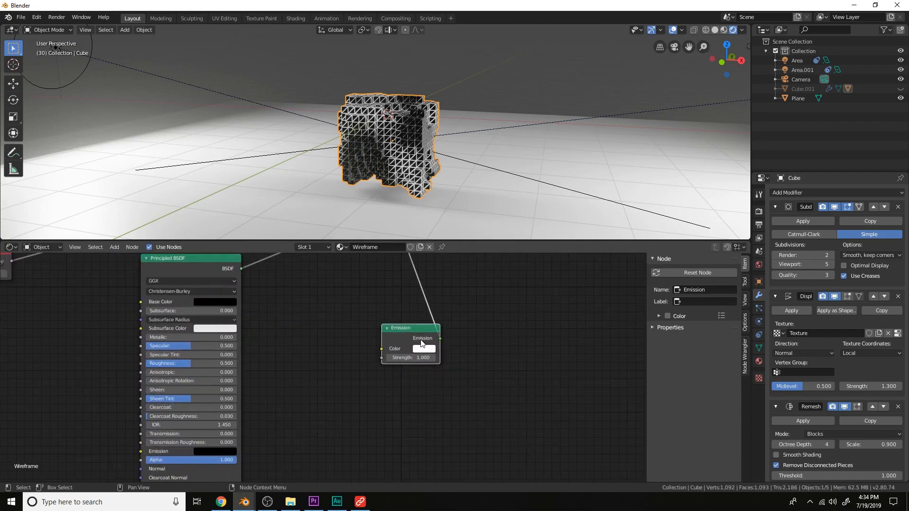
{"action": "left_click", "coordinate": [477, 351]}
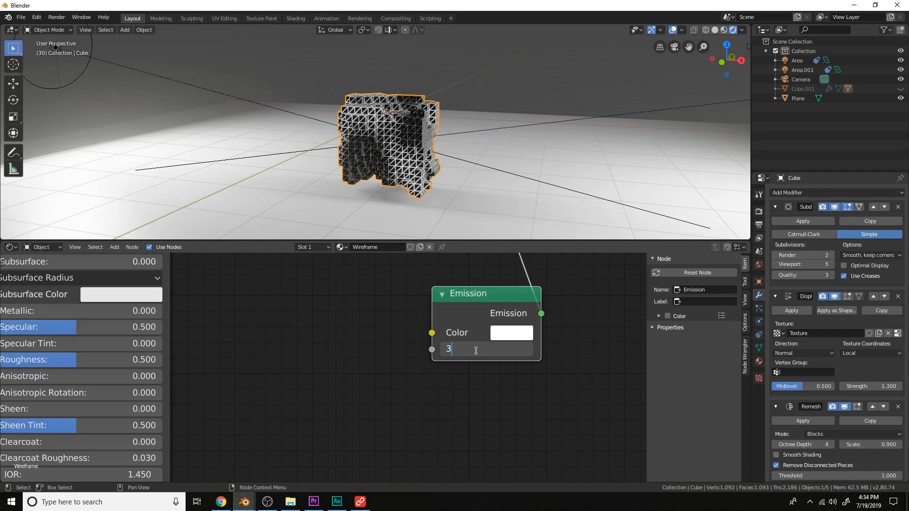
{"action": "key", "text": "Return"}
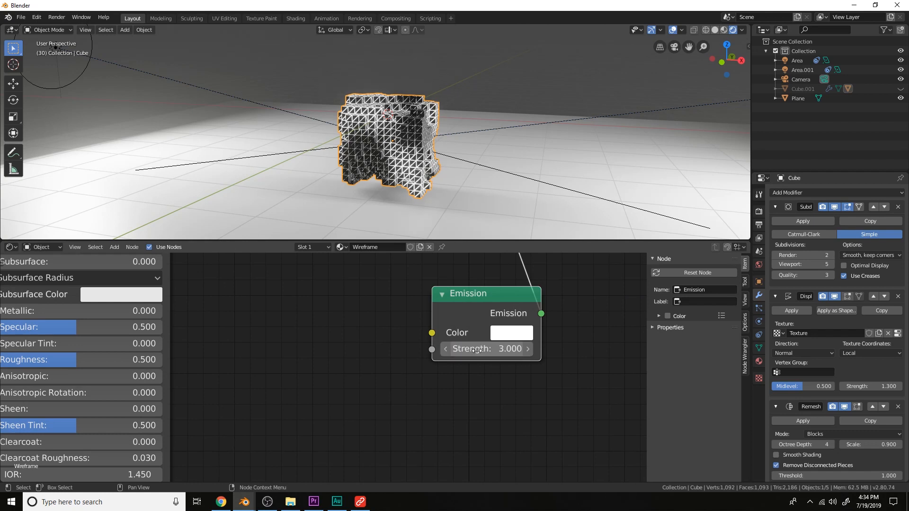
{"action": "key", "text": "i"}
Split the node editor again and turn the new area into a Graph Editor
{"action": "left_click_drag", "start_coordinate": [748, 253], "coordinate": [512, 259]}
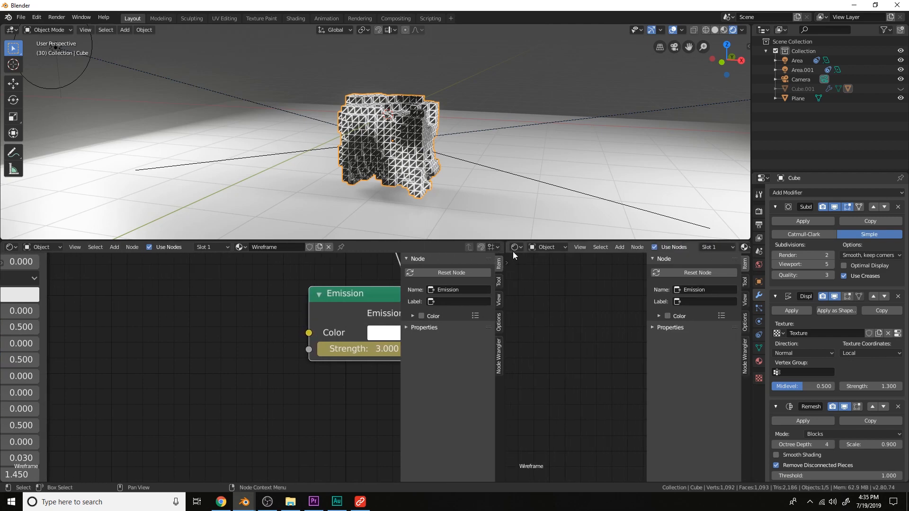
{"action": "left_click", "coordinate": [517, 247]}
{"action": "left_click", "coordinate": [640, 302]}
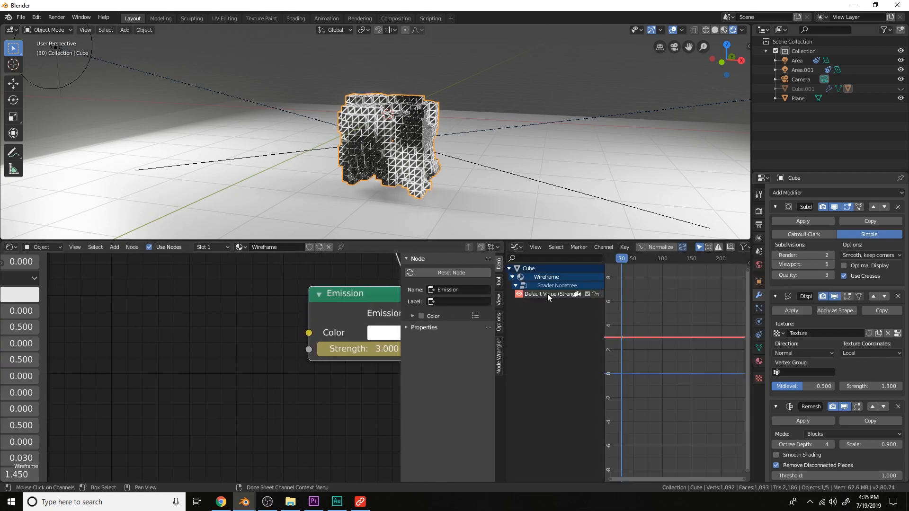
Add a Noise modifier to the Emission strength F-curve
{"action": "left_click", "coordinate": [747, 263]}
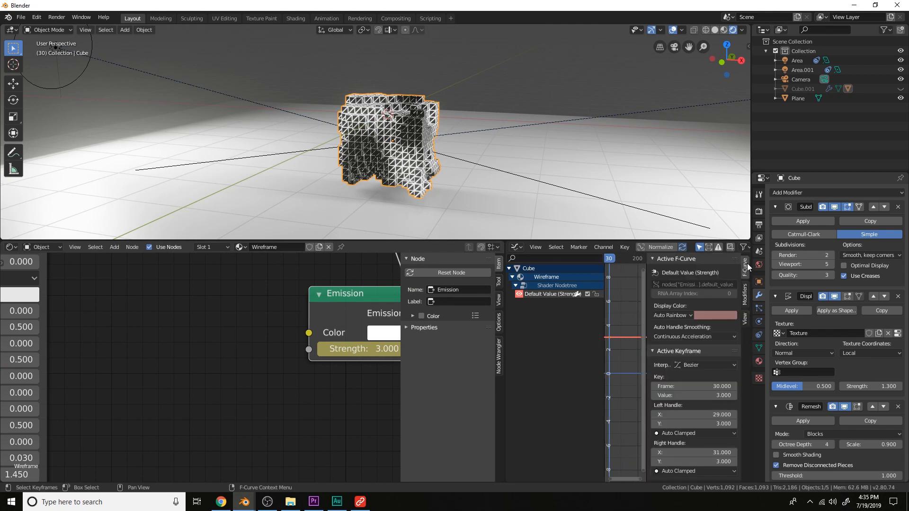
{"action": "left_click", "coordinate": [744, 294]}
{"action": "left_click", "coordinate": [694, 273]}
{"action": "left_click", "coordinate": [678, 323]}
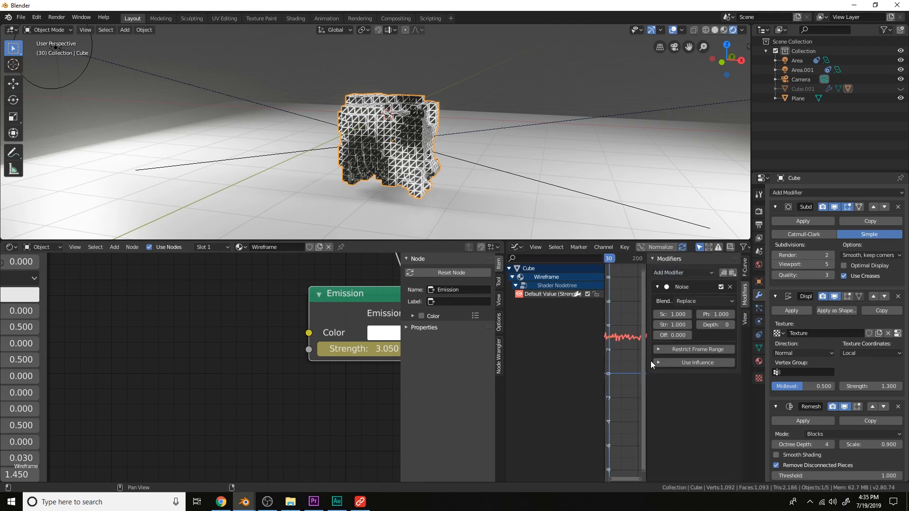
Play the animation to preview the flickering emission
{"action": "scroll", "coordinate": [627, 359], "scroll_direction": "down", "scroll_amount": 2}
{"action": "key", "text": "space"}
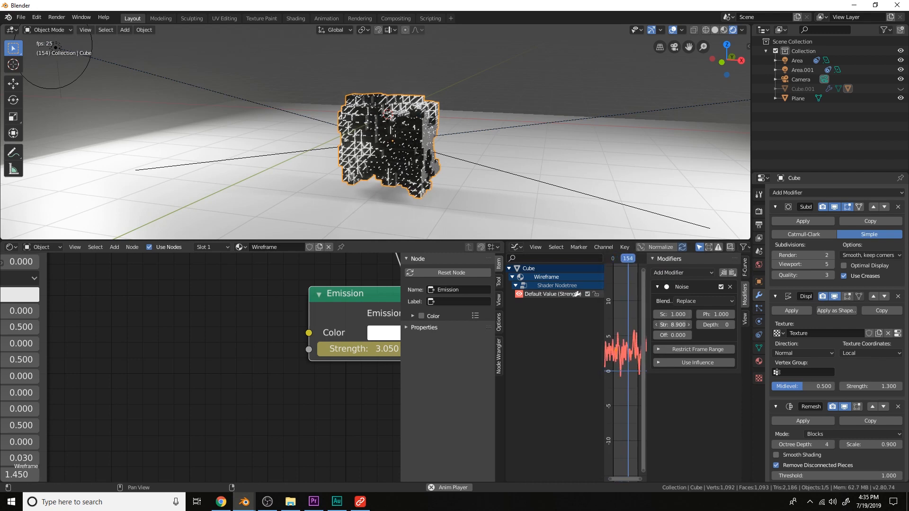
{"action": "scroll", "coordinate": [541, 177], "scroll_direction": "up", "scroll_amount": 4}
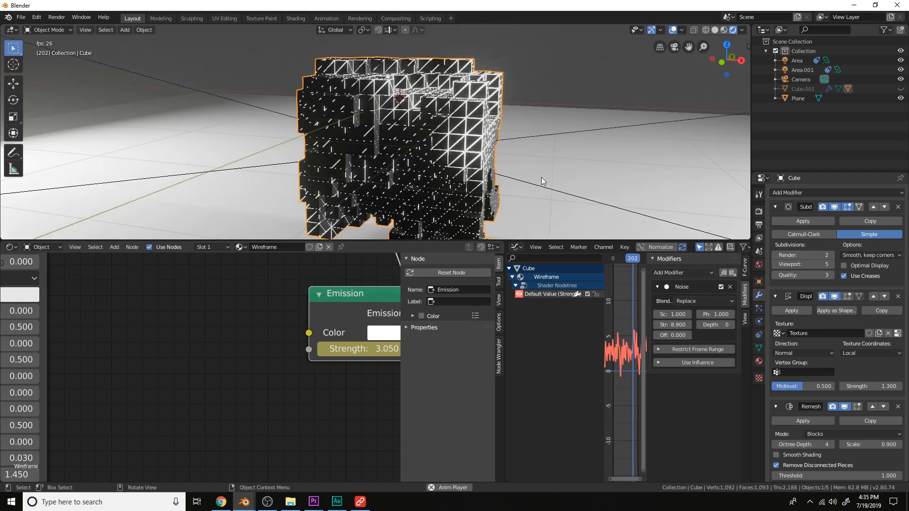
Preview playback while adjusting the emission Noise modifier's Scale, finally setting it to 15
{"action": "scroll", "coordinate": [541, 177], "scroll_direction": "up", "scroll_amount": 2}
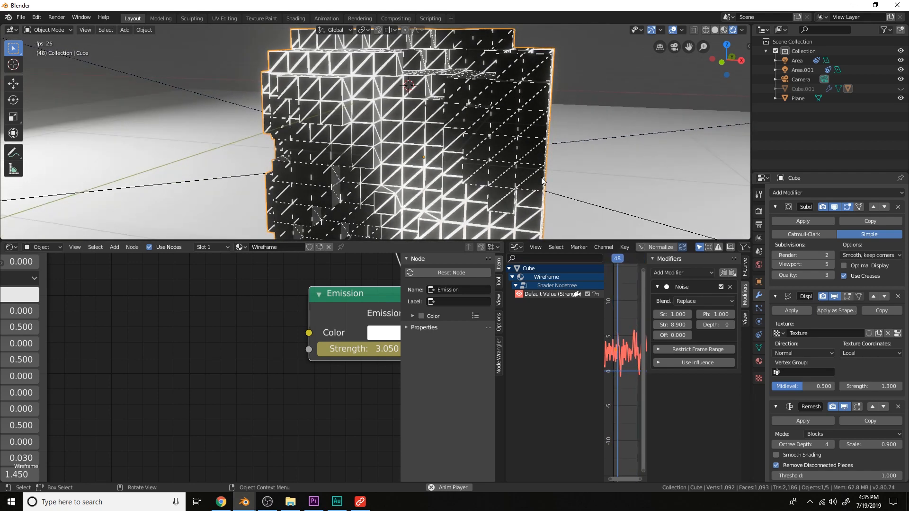
{"action": "key", "text": "space"}
{"action": "left_click_drag", "start_coordinate": [670, 314], "coordinate": [807, 314]}
{"action": "key", "text": "space"}
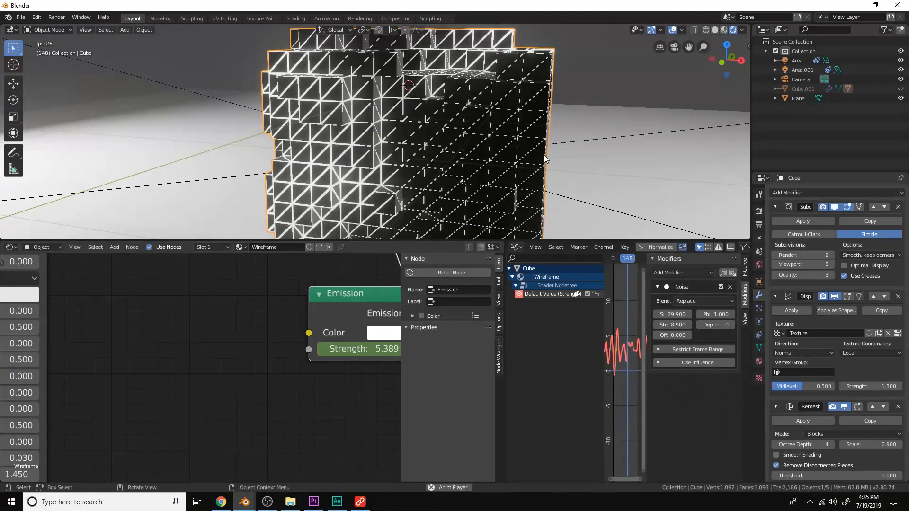
{"action": "key", "text": "space"}
{"action": "left_click", "coordinate": [667, 314]}
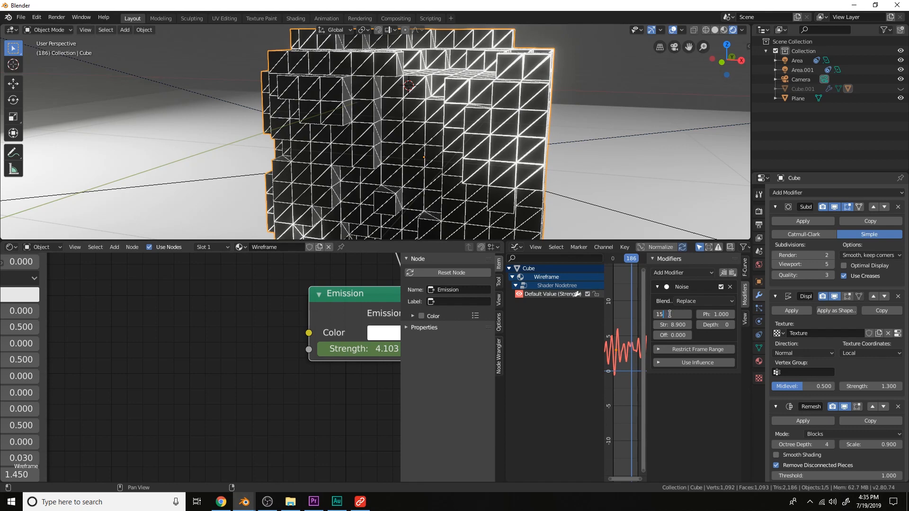
{"action": "key", "text": "Return"}
Set the emission Noise modifier's blend type to Add
{"action": "key", "text": "space"}
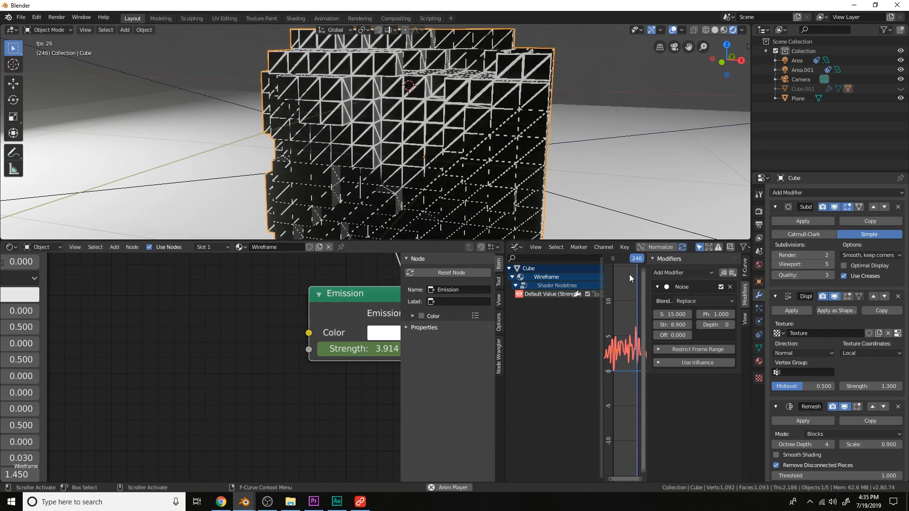
{"action": "key", "text": "space"}
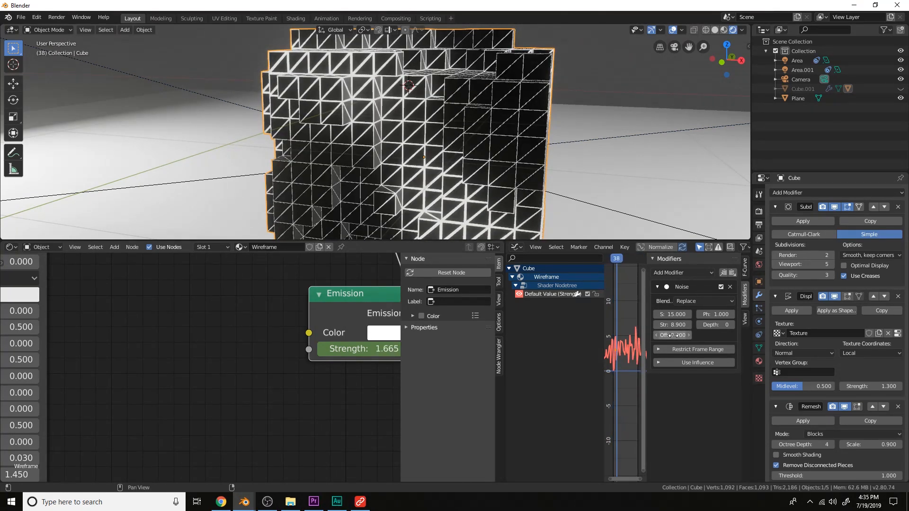
{"action": "left_click", "coordinate": [694, 304]}
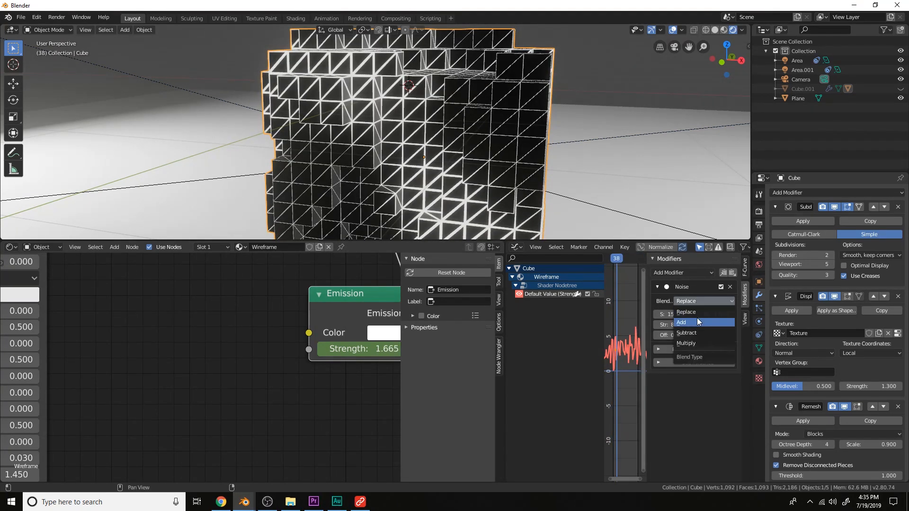
{"action": "left_click", "coordinate": [697, 317]}
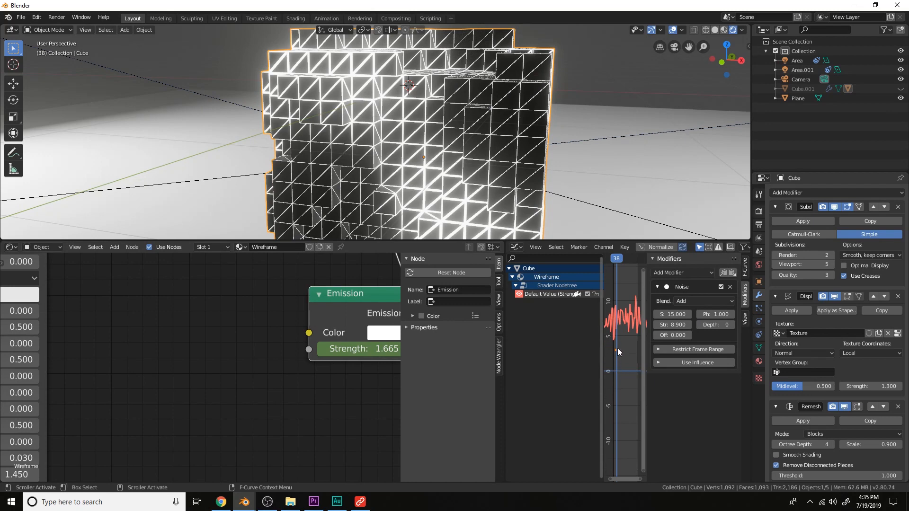
Lower the emission Noise modifier's Strength to 2.7 while previewing the animation
{"action": "key", "text": "space"}
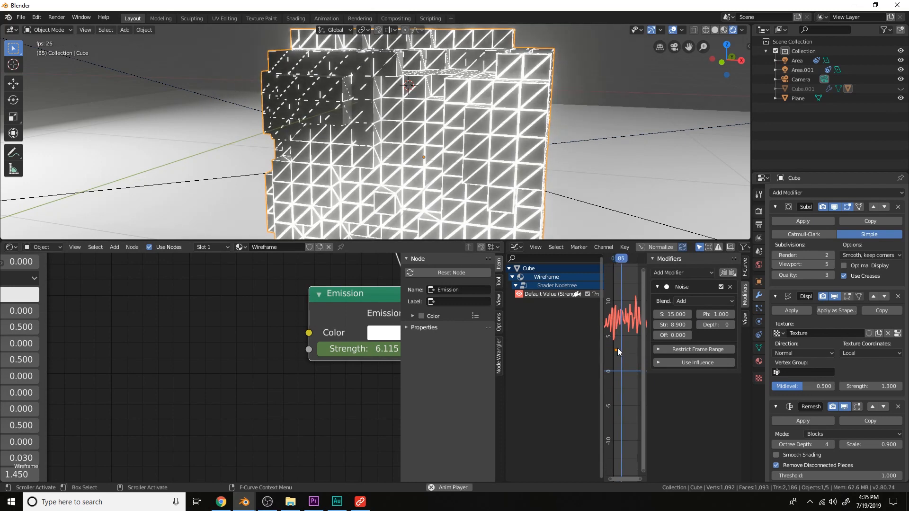
{"action": "scroll", "coordinate": [435, 169], "scroll_direction": "down", "scroll_amount": 5}
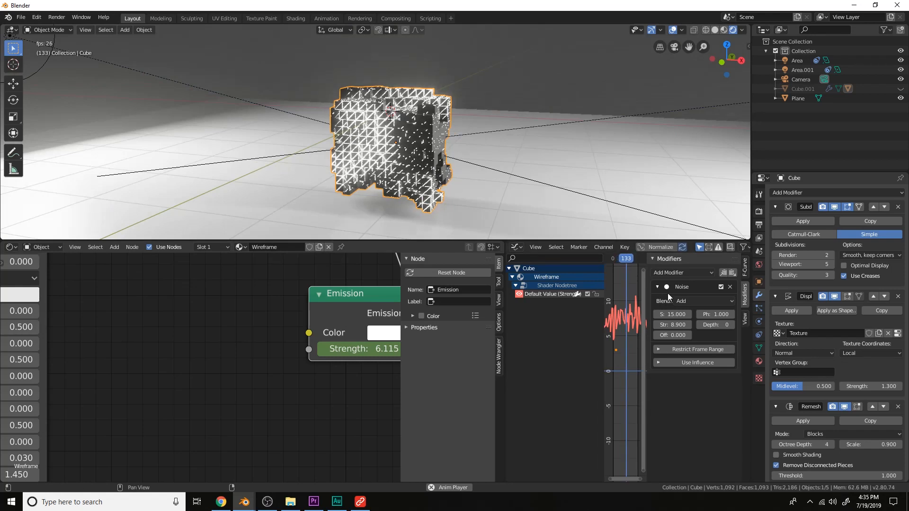
{"action": "left_click_drag", "start_coordinate": [673, 324], "coordinate": [634, 324]}
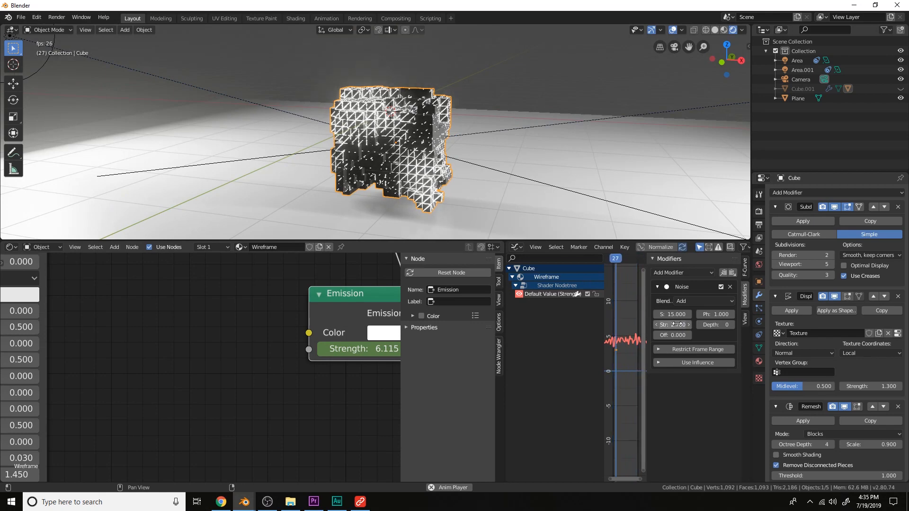
{"action": "scroll", "coordinate": [401, 130], "scroll_direction": "up", "scroll_amount": 8}
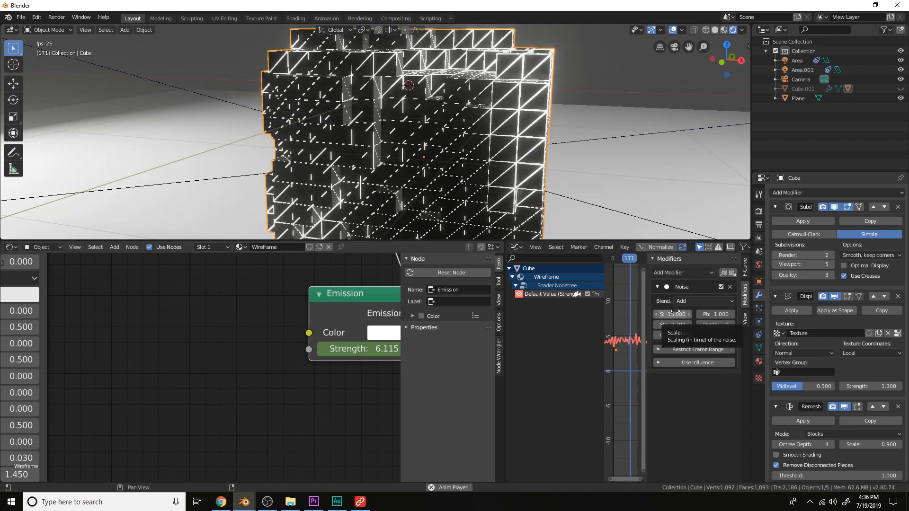
{"action": "key", "text": "space"}
{"action": "scroll", "coordinate": [560, 191], "scroll_direction": "down", "scroll_amount": 8}
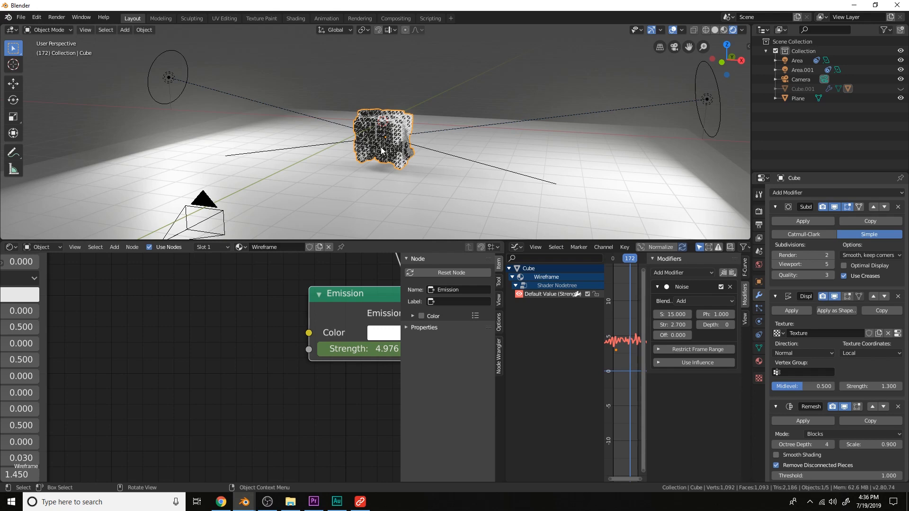
Add a ColorRamp node to the wireframe material's node tree
{"action": "scroll", "coordinate": [303, 364], "scroll_direction": "down", "scroll_amount": 8}
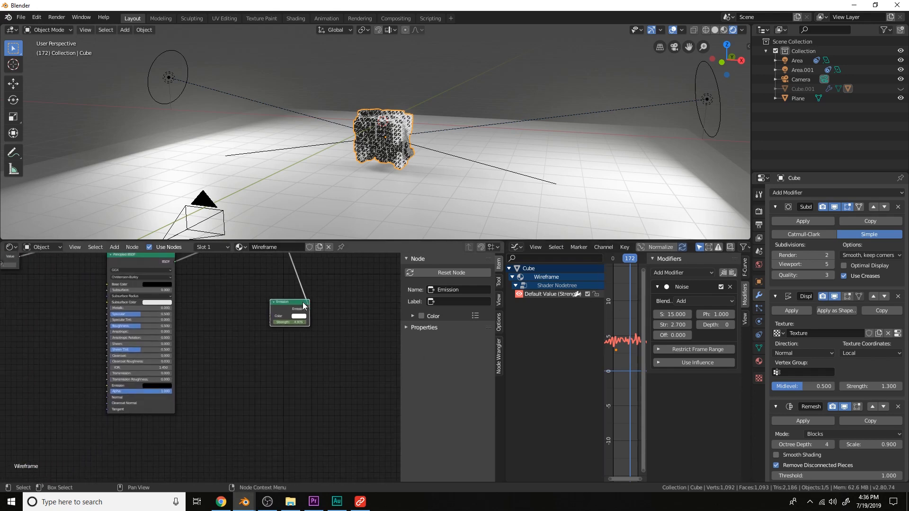
{"action": "scroll", "coordinate": [261, 350], "scroll_direction": "up", "scroll_amount": 6}
{"action": "key", "text": "shift+a"}
{"action": "left_click", "coordinate": [257, 333]}
{"action": "type", "text": "col"}
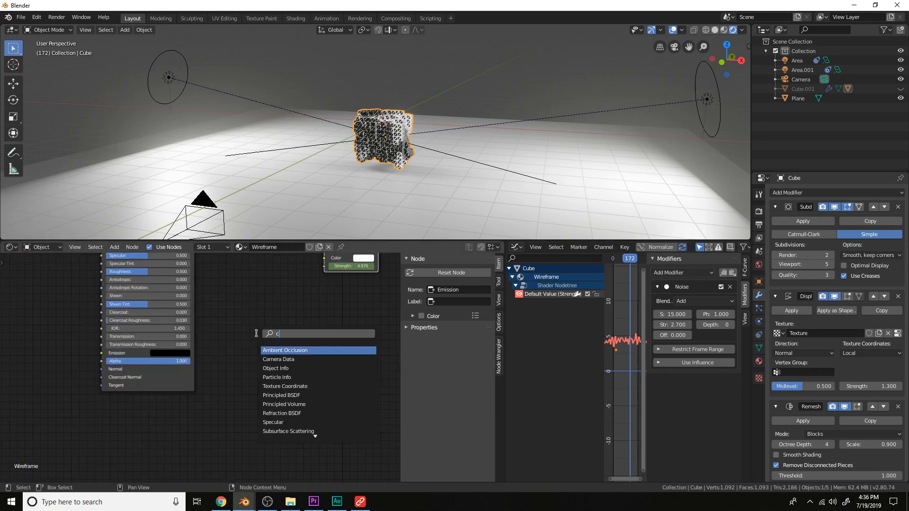
{"action": "key", "text": "Return"}
{"action": "left_click", "coordinate": [257, 333]}
{"action": "scroll", "coordinate": [284, 350], "scroll_direction": "up", "scroll_amount": 2}
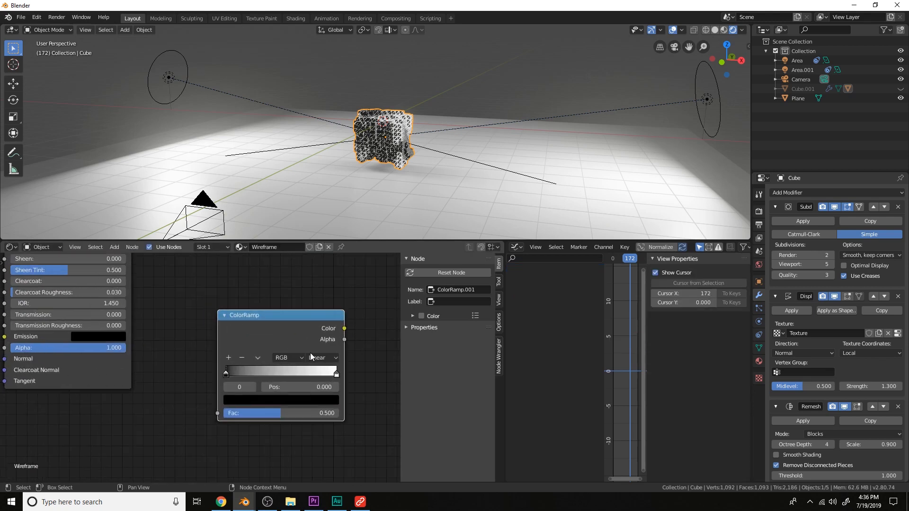
Color the ColorRamp's right stop a blue-violet
{"action": "left_click", "coordinate": [340, 373]}
{"action": "left_click", "coordinate": [319, 400]}
{"action": "left_click", "coordinate": [306, 291]}
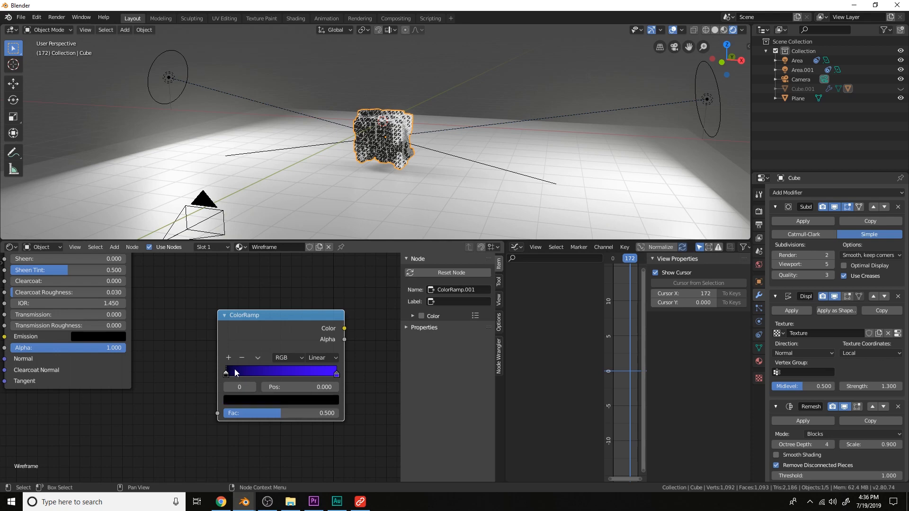
Color the ColorRamp's left stop a yellow-orange
{"action": "left_click", "coordinate": [285, 399]}
{"action": "left_click_drag", "start_coordinate": [314, 321], "coordinate": [314, 247]}
{"action": "left_click_drag", "start_coordinate": [263, 312], "coordinate": [238, 314]}
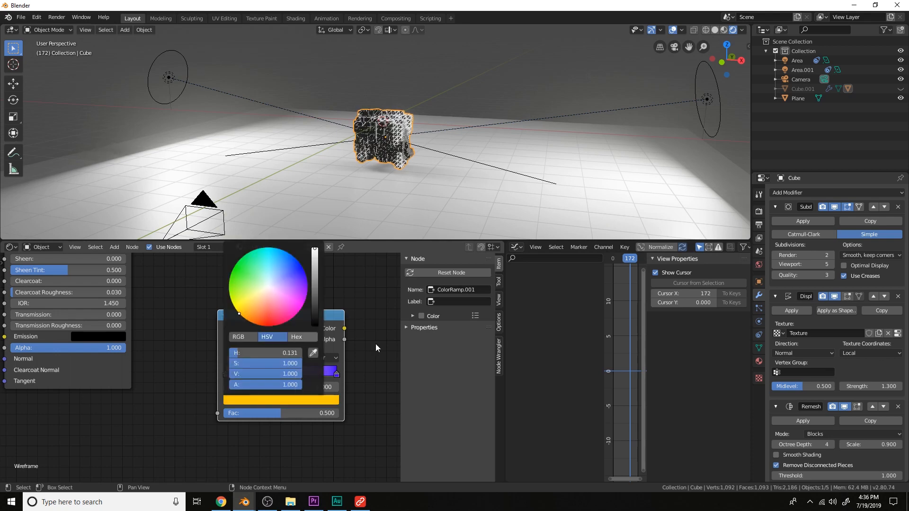
Wire the ColorRamp color into the emission shader and keyframe its Fac at 0
{"action": "scroll", "coordinate": [375, 341], "scroll_direction": "down", "scroll_amount": 5}
{"action": "middle_click_drag", "start_coordinate": [374, 316], "coordinate": [335, 378]}
{"action": "left_click_drag", "start_coordinate": [275, 406], "coordinate": [250, 324]}
{"action": "middle_click_drag", "start_coordinate": [293, 383], "coordinate": [318, 371]}
{"action": "scroll", "coordinate": [317, 371], "scroll_direction": "up", "scroll_amount": 5}
{"action": "mouse_move", "coordinate": [325, 387]}
{"action": "left_mouse_down"}
{"action": "mouse_move", "coordinate": [237, 387]}
{"action": "mouse_move", "coordinate": [416, 387]}
{"action": "mouse_move", "coordinate": [236, 387]}
{"action": "left_mouse_up"}
{"action": "scroll", "coordinate": [294, 435], "scroll_direction": "down", "scroll_amount": 1}
{"action": "middle_click_drag", "start_coordinate": [293, 434], "coordinate": [268, 433]}
{"action": "left_click", "coordinate": [612, 263]}
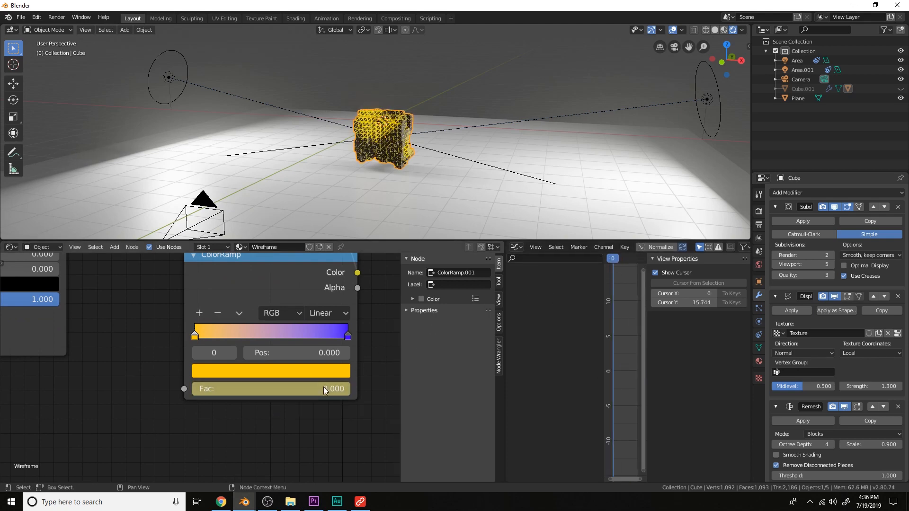
Add a Noise modifier to the ColorRamp Fac F-curve and play the animation
{"action": "left_click", "coordinate": [293, 297]}
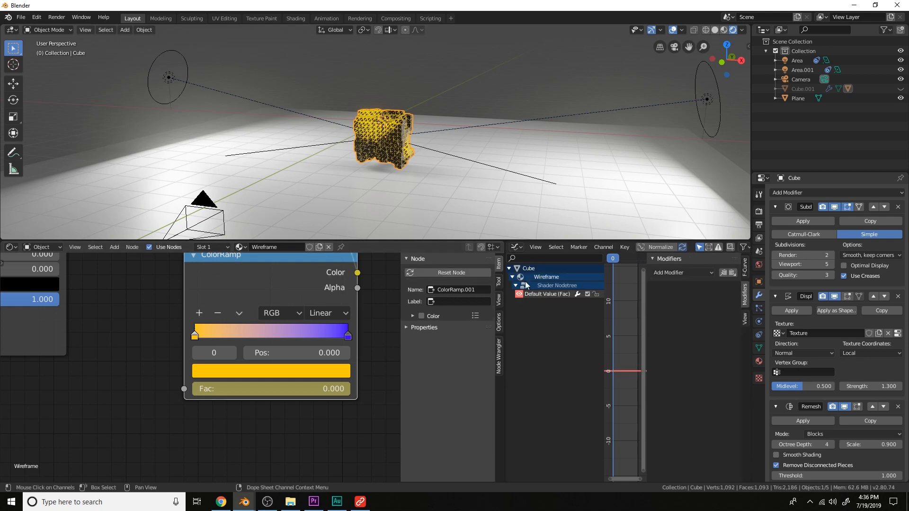
{"action": "left_click", "coordinate": [677, 273]}
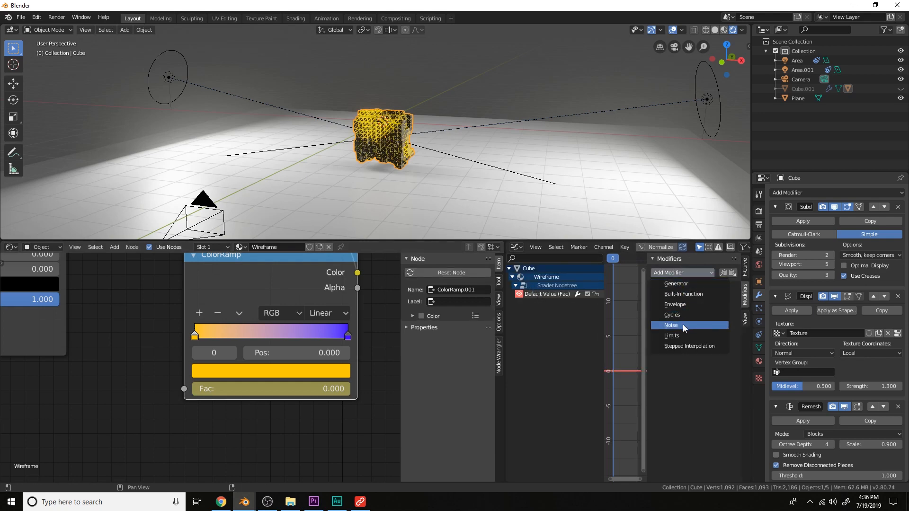
{"action": "left_click", "coordinate": [682, 325]}
{"action": "key", "text": "space"}
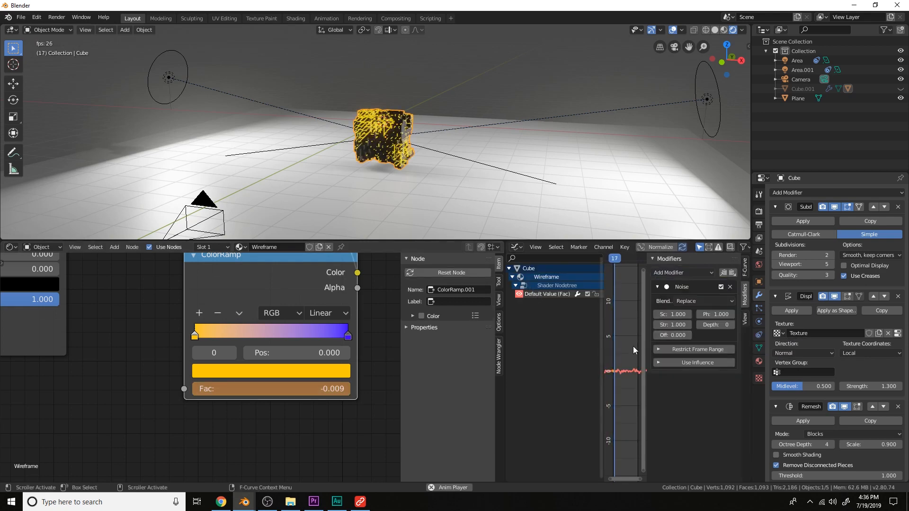
Set the Fac noise's Strength to 6.7 and Scale to 22.9 while previewing
{"action": "left_click_drag", "start_coordinate": [673, 325], "coordinate": [695, 326]}
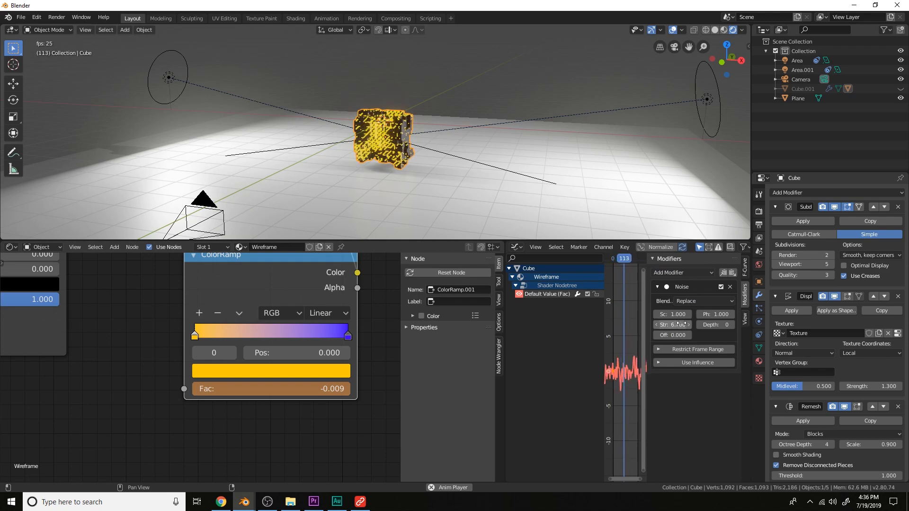
{"action": "left_click_drag", "start_coordinate": [673, 315], "coordinate": [713, 315]}
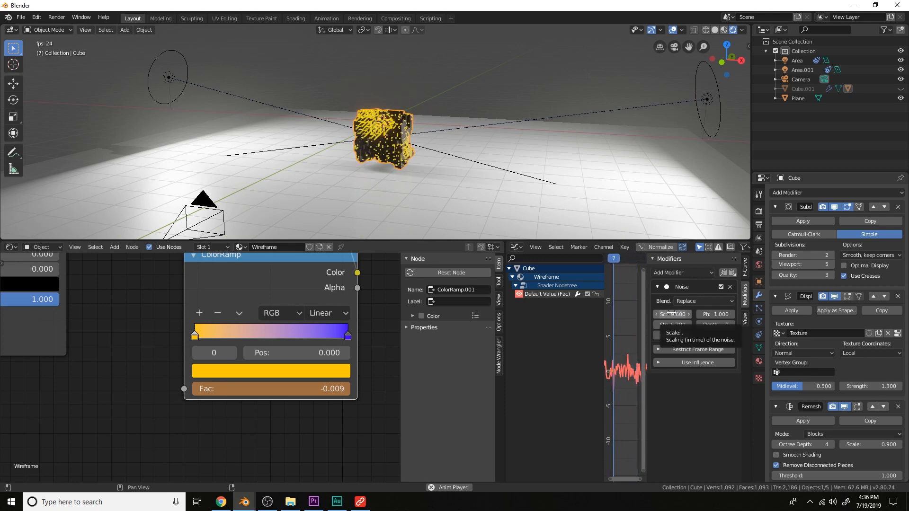
{"action": "left_click_drag", "start_coordinate": [668, 313], "coordinate": [673, 314]}
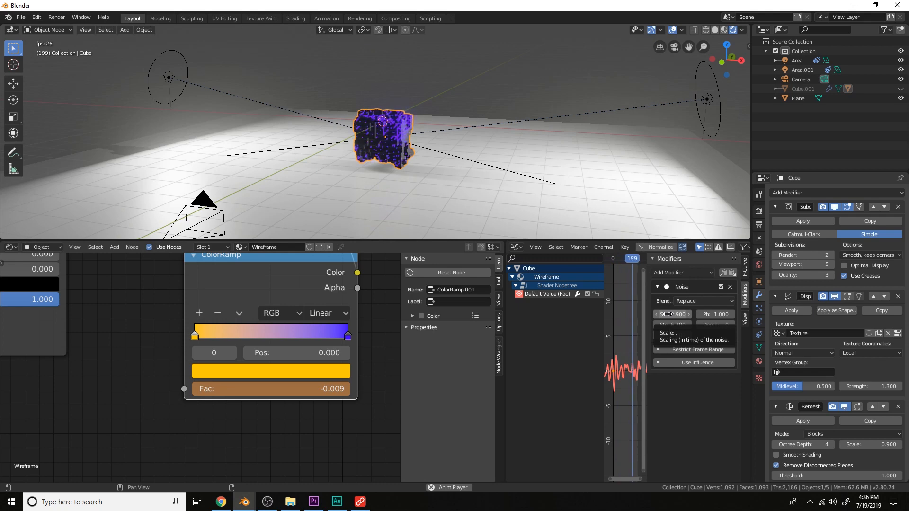
{"action": "key", "text": "space"}
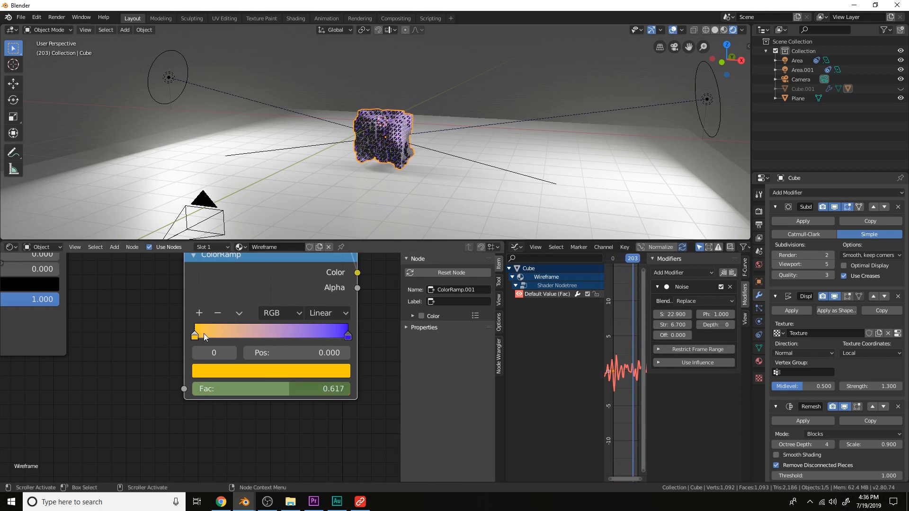
Add a middle ColorRamp stop at position 0.459, color it red, and play the animation
{"action": "left_click", "coordinate": [264, 333], "text": "ctrl"}
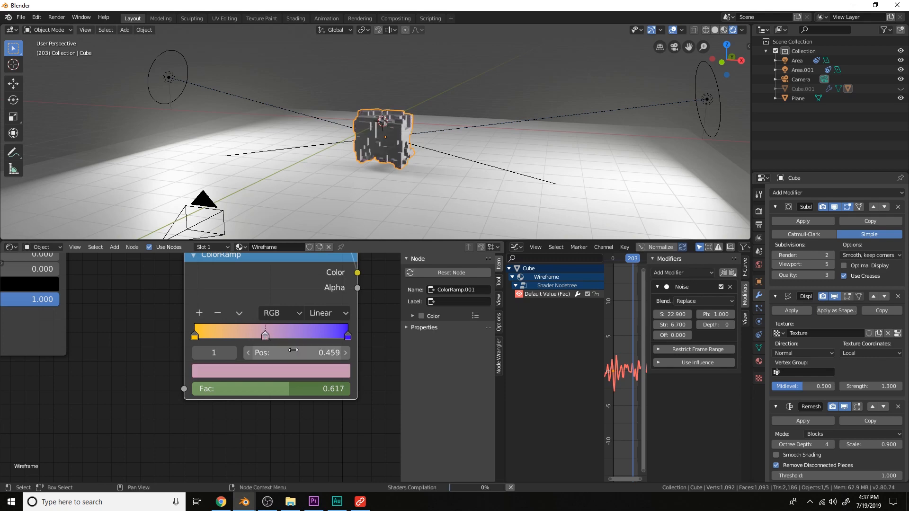
{"action": "left_click", "coordinate": [290, 370]}
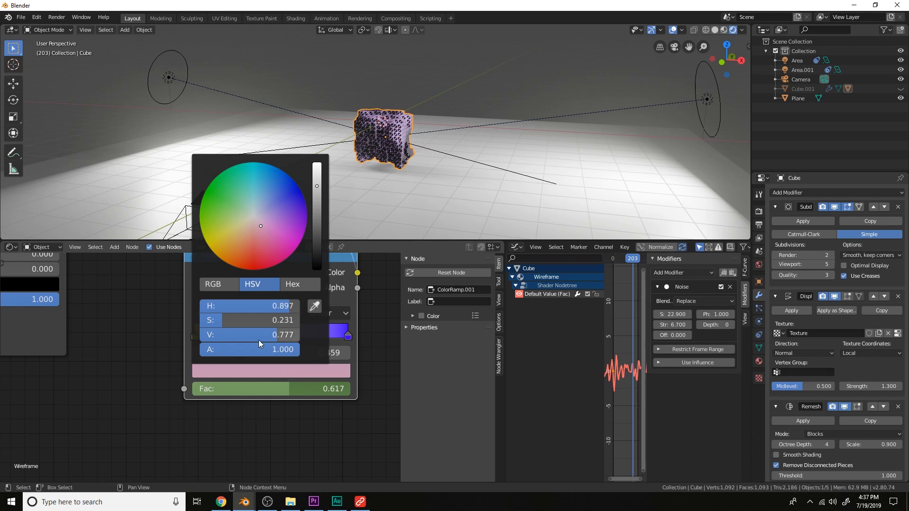
{"action": "left_click_drag", "start_coordinate": [232, 322], "coordinate": [291, 322]}
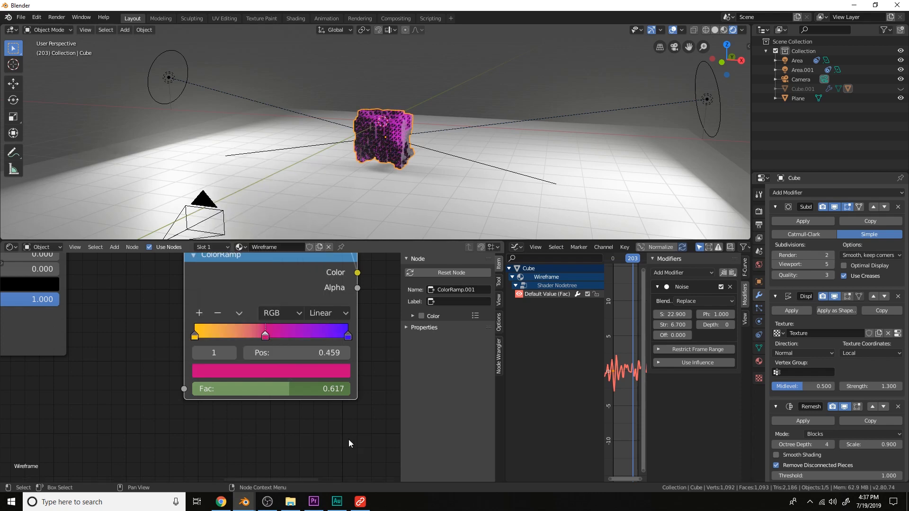
{"action": "left_click", "coordinate": [293, 371]}
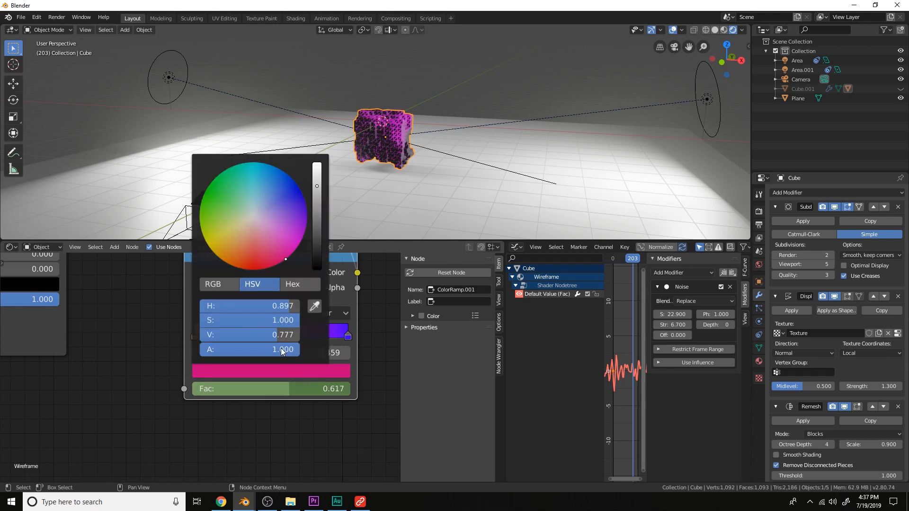
{"action": "left_click_drag", "start_coordinate": [261, 267], "coordinate": [249, 270]}
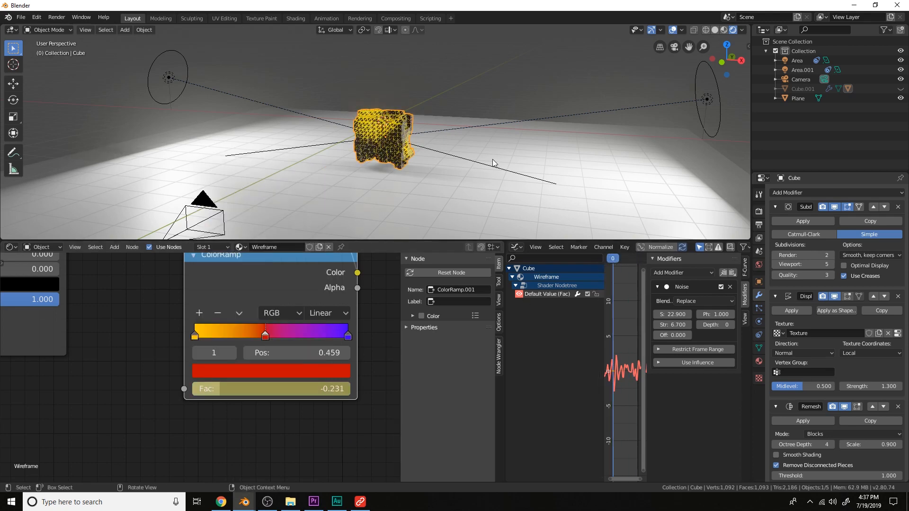
{"action": "key", "text": "space"}
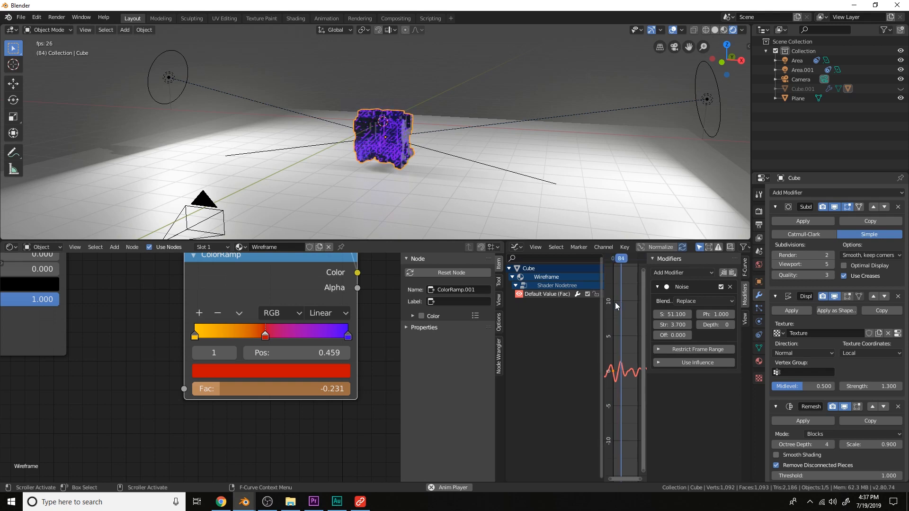
Stop playback and view the scene through the camera
{"action": "scroll", "coordinate": [355, 312], "scroll_direction": "down", "scroll_amount": 6}
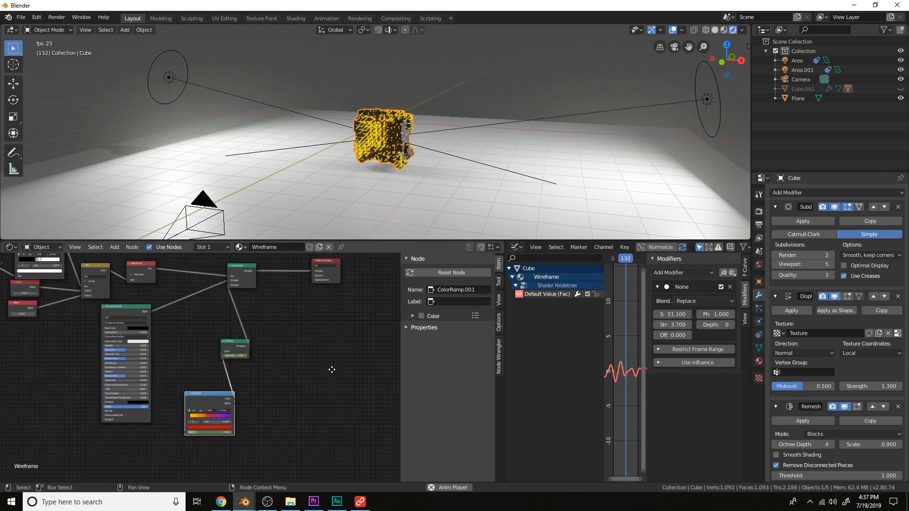
{"action": "scroll", "coordinate": [325, 371], "scroll_direction": "up", "scroll_amount": 1}
{"action": "key", "text": "space"}
{"action": "scroll", "coordinate": [423, 180], "scroll_direction": "up", "scroll_amount": 5}
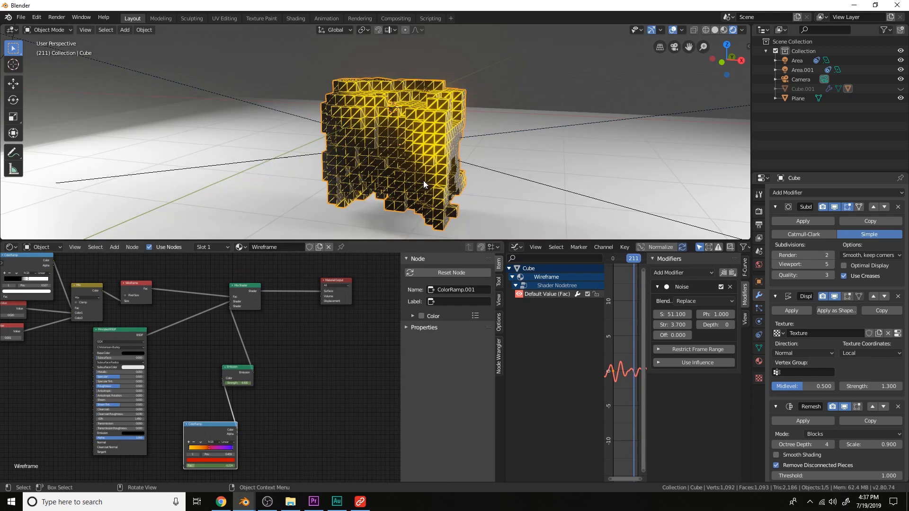
{"action": "middle_click_drag", "start_coordinate": [423, 181], "coordinate": [441, 173]}
{"action": "key", "text": "KP_0"}
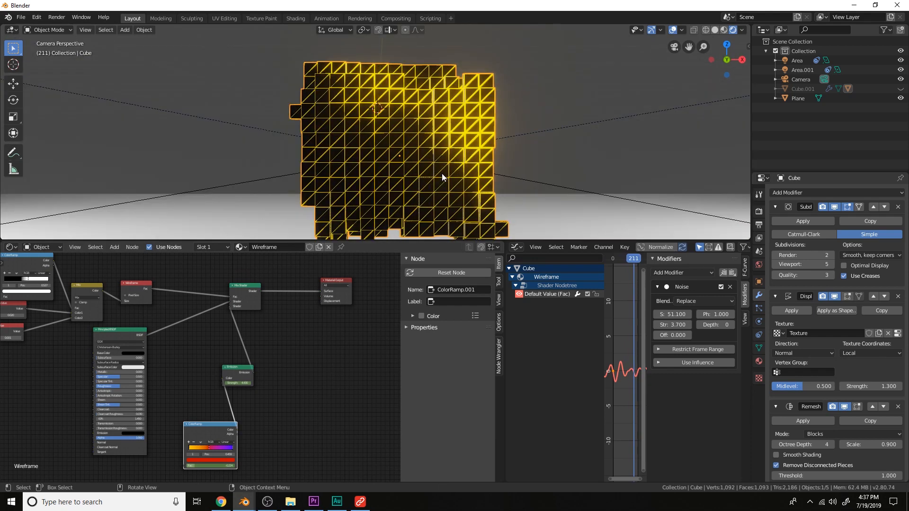
Set the lower Value node feeding the Mix shader to 0.000
{"action": "scroll", "coordinate": [247, 328], "scroll_direction": "down", "scroll_amount": 1}
{"action": "middle_click_drag", "start_coordinate": [122, 355], "coordinate": [244, 376]}
{"action": "scroll", "coordinate": [253, 386], "scroll_direction": "up", "scroll_amount": 7}
{"action": "scroll", "coordinate": [201, 367], "scroll_direction": "up", "scroll_amount": 1}
{"action": "double_click", "coordinate": [182, 389]}
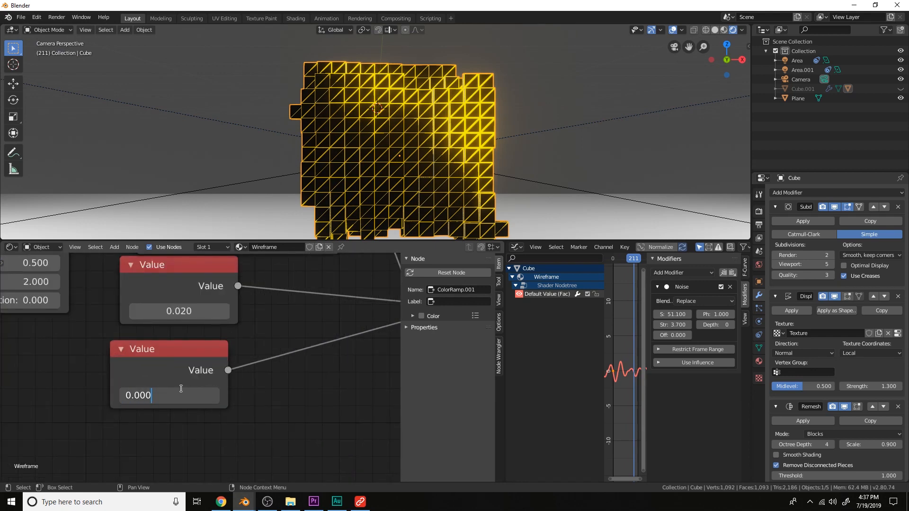
{"action": "type", "text": "0.000"}
{"action": "key", "text": "Return"}
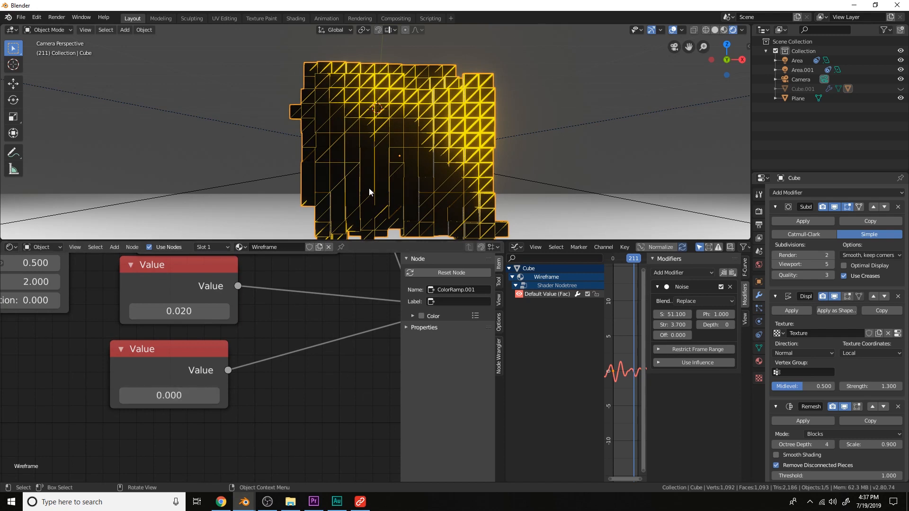
Set the upper Value node feeding the Mix shader to 0.010
{"action": "scroll", "coordinate": [346, 200], "scroll_direction": "down", "scroll_amount": 3}
{"action": "middle_click_drag", "start_coordinate": [288, 274], "coordinate": [208, 365]}
{"action": "scroll", "coordinate": [307, 336], "scroll_direction": "down", "scroll_amount": 3}
{"action": "middle_click_drag", "start_coordinate": [311, 335], "coordinate": [279, 343]}
{"action": "scroll", "coordinate": [278, 342], "scroll_direction": "down", "scroll_amount": 1}
{"action": "middle_click_drag", "start_coordinate": [135, 394], "coordinate": [236, 397]}
{"action": "scroll", "coordinate": [236, 396], "scroll_direction": "up", "scroll_amount": 6}
{"action": "double_click", "coordinate": [236, 397]}
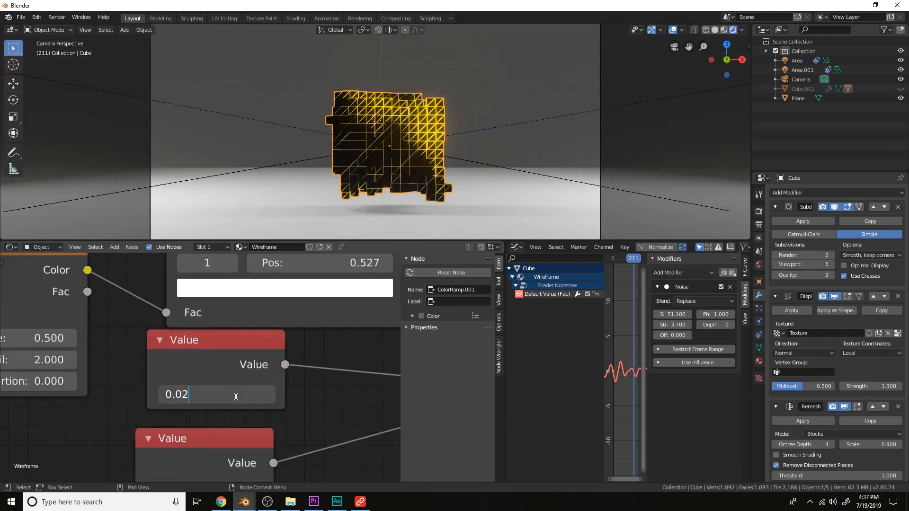
{"action": "key", "text": "BackSpace"}
{"action": "type", "text": "10"}
{"action": "key", "text": "Return"}
Unhide all hidden objects, including the glass cube, and deselect everything
{"action": "scroll", "coordinate": [413, 157], "scroll_direction": "up", "scroll_amount": 4}
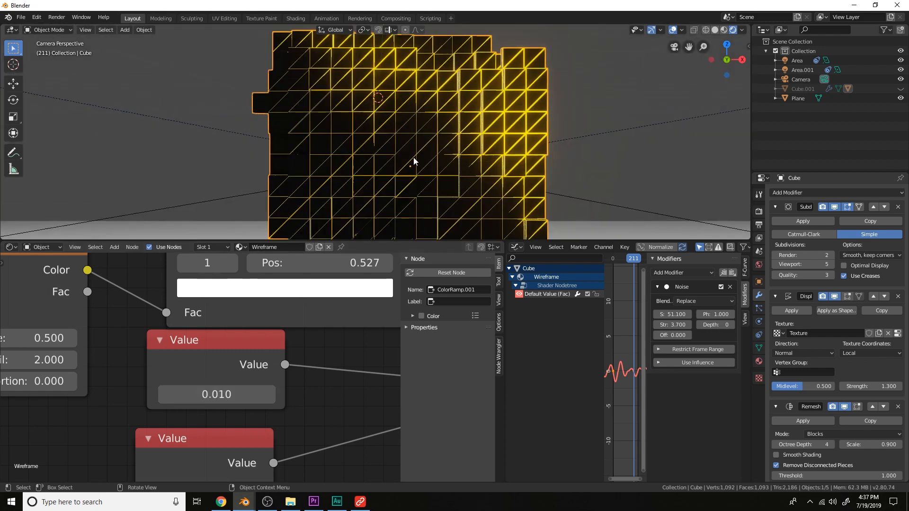
{"action": "scroll", "coordinate": [413, 157], "scroll_direction": "down", "scroll_amount": 4}
{"action": "scroll", "coordinate": [321, 354], "scroll_direction": "down", "scroll_amount": 4}
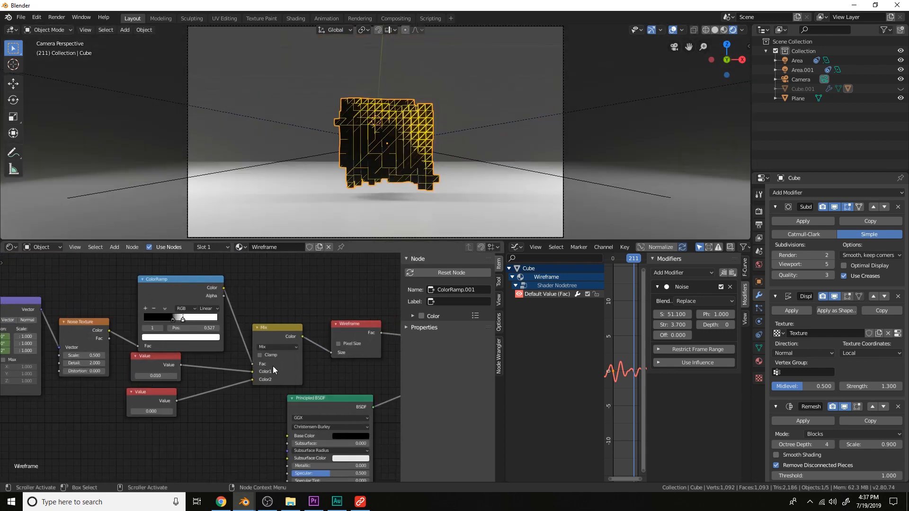
{"action": "scroll", "coordinate": [272, 365], "scroll_direction": "down", "scroll_amount": 2}
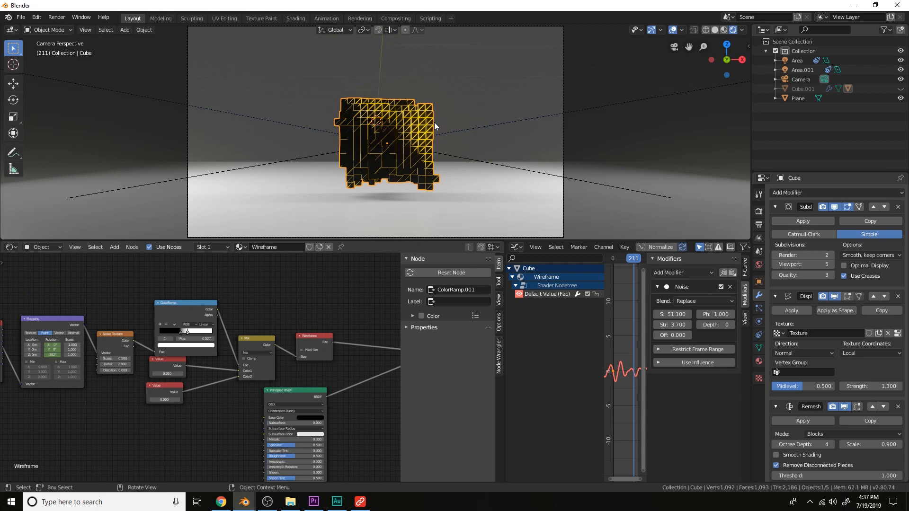
{"action": "key", "text": "alt+h"}
{"action": "key", "text": "alt+a"}
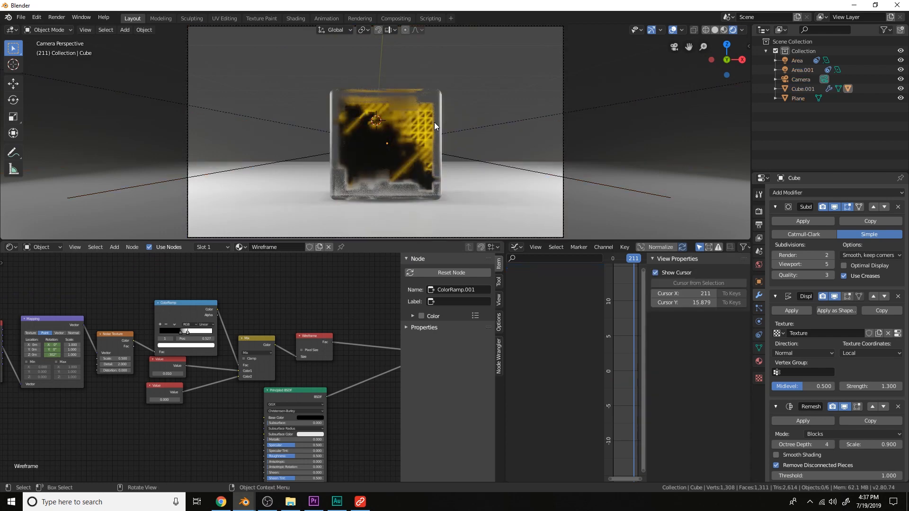
Select the glass cube and lower its Glass BSDF Roughness to 0.338
{"action": "scroll", "coordinate": [433, 122], "scroll_direction": "down", "scroll_amount": 2}
{"action": "middle_click_drag", "start_coordinate": [437, 129], "coordinate": [420, 134]}
{"action": "left_click", "coordinate": [425, 121]}
{"action": "middle_click_drag", "start_coordinate": [359, 319], "coordinate": [345, 324]}
{"action": "scroll", "coordinate": [284, 328], "scroll_direction": "up", "scroll_amount": 6}
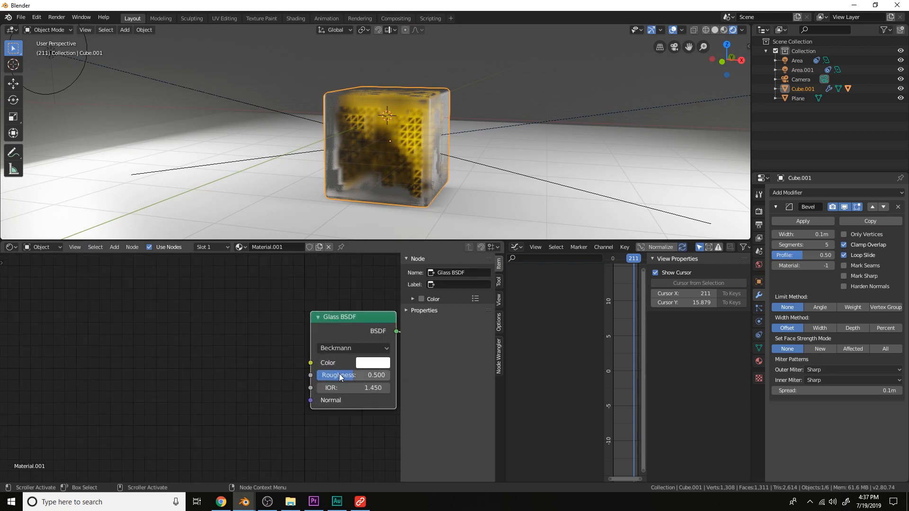
{"action": "left_click_drag", "start_coordinate": [353, 375], "coordinate": [364, 374]}
Switch to front view and insert a LocRot keyframe on the glass cube
{"action": "middle_click_drag", "start_coordinate": [463, 156], "coordinate": [475, 121]}
{"action": "key", "text": "KP_1"}
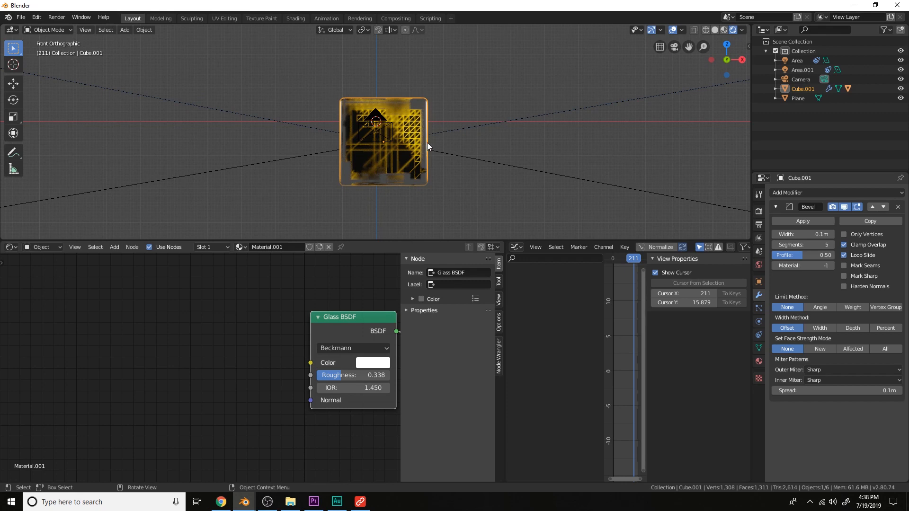
{"action": "key", "text": "i"}
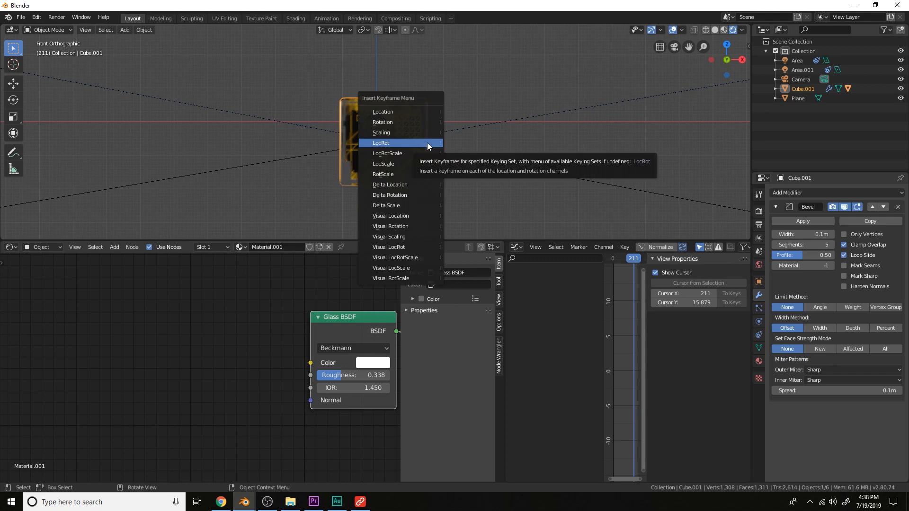
{"action": "left_click", "coordinate": [427, 143]}
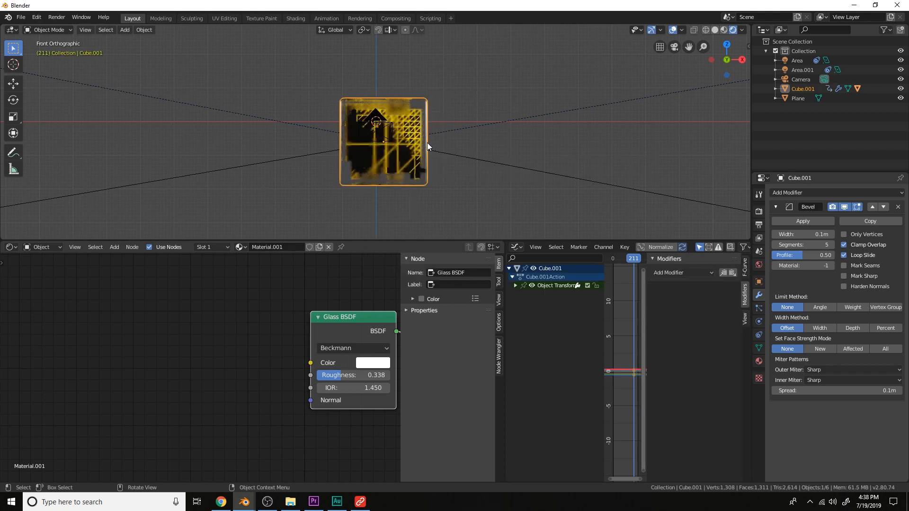
Delete the X and Y Location and X and Y Euler Rotation channels, keeping Z Location and Z Euler Rotation
{"action": "left_click", "coordinate": [515, 285]}
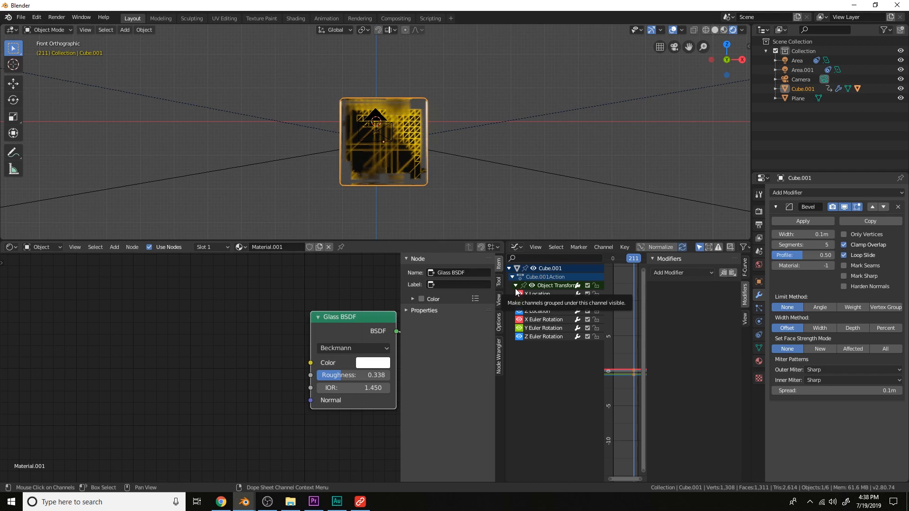
{"action": "key", "text": "x"}
{"action": "left_click", "coordinate": [527, 292]}
{"action": "key", "text": "x"}
{"action": "left_click", "coordinate": [535, 301]}
{"action": "key", "text": "x"}
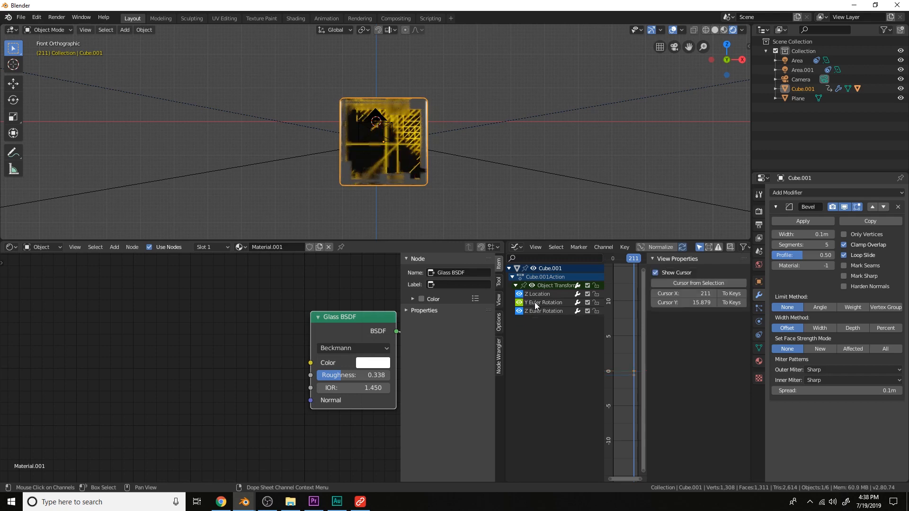
{"action": "left_click", "coordinate": [534, 302]}
{"action": "key", "text": "x"}
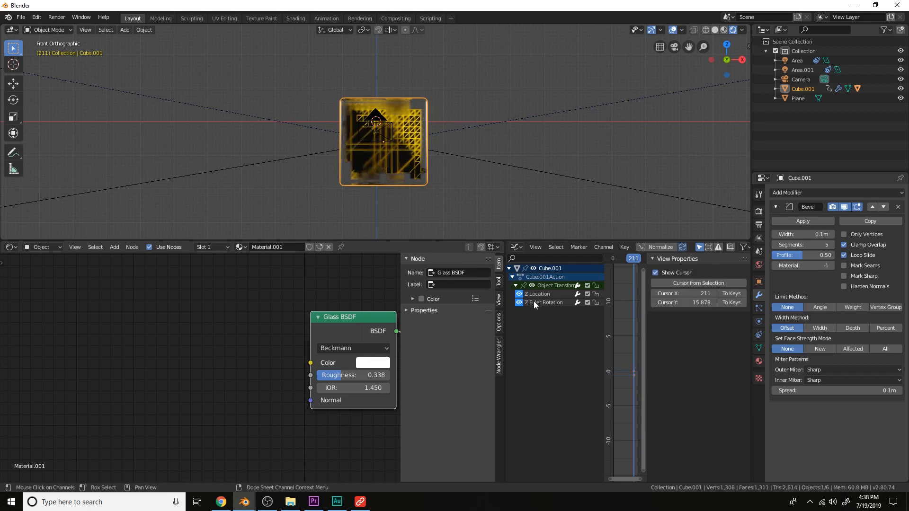
Add a Noise modifier to the Z Location F-curve and play the animation
{"action": "left_click", "coordinate": [533, 292]}
{"action": "left_click", "coordinate": [664, 272]}
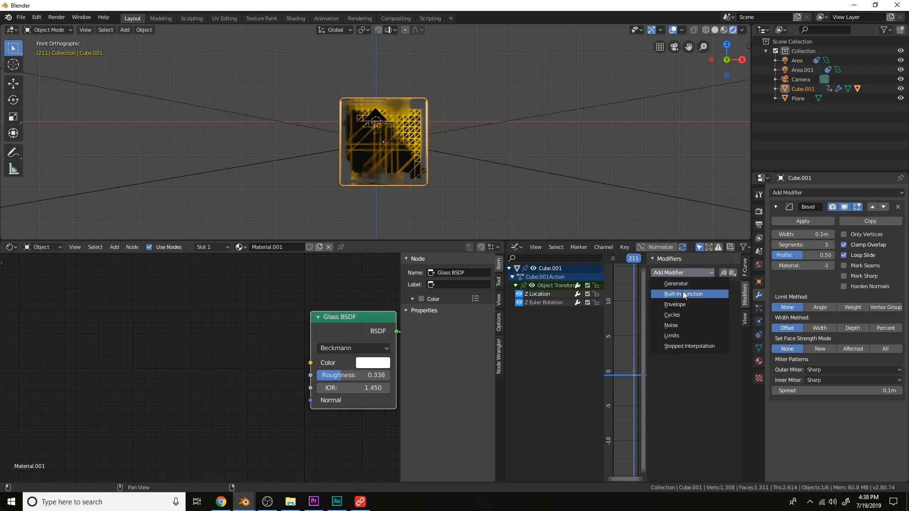
{"action": "left_click", "coordinate": [677, 325]}
{"action": "key", "text": "space"}
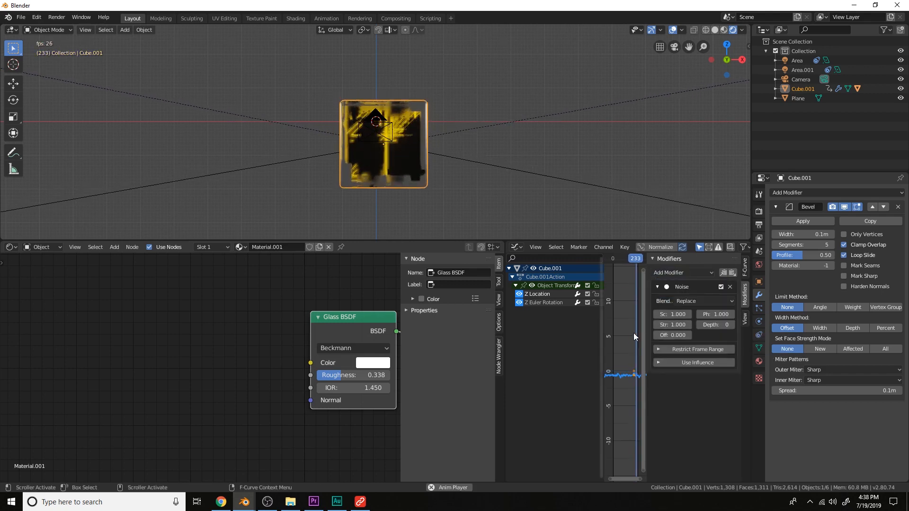
Set the noise modifier's Blend to Add and Scale to 23.1 while previewing the playback
{"action": "key", "text": "space"}
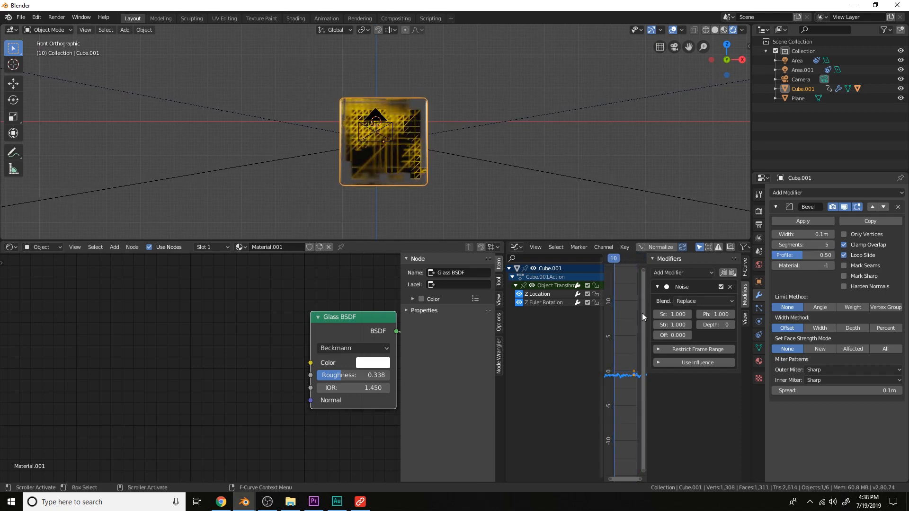
{"action": "left_click", "coordinate": [704, 301]}
{"action": "left_click", "coordinate": [687, 319]}
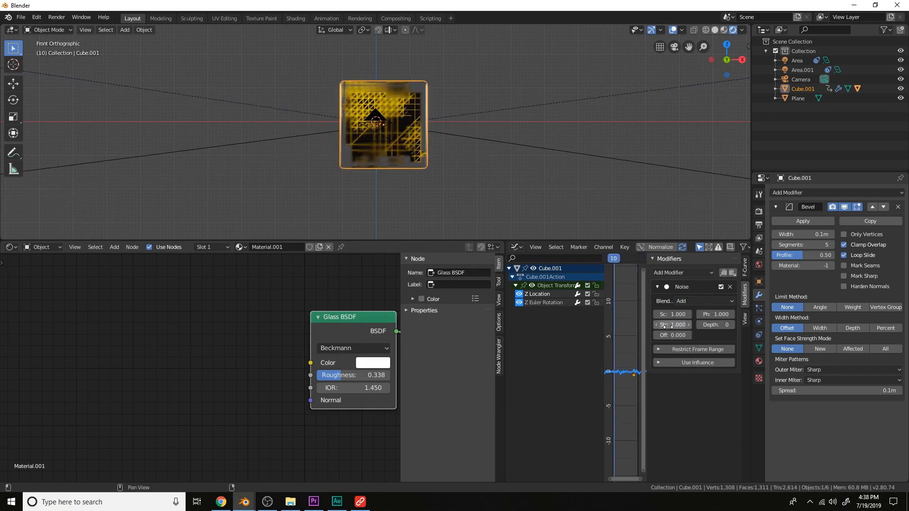
{"action": "key", "text": "space"}
{"action": "key", "text": "space"}
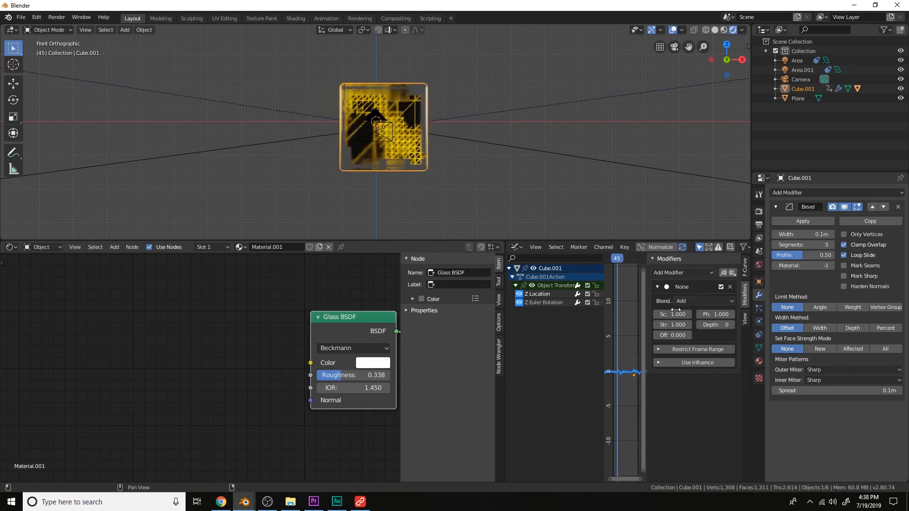
{"action": "left_click_drag", "start_coordinate": [674, 315], "coordinate": [753, 314]}
{"action": "key", "text": "space"}
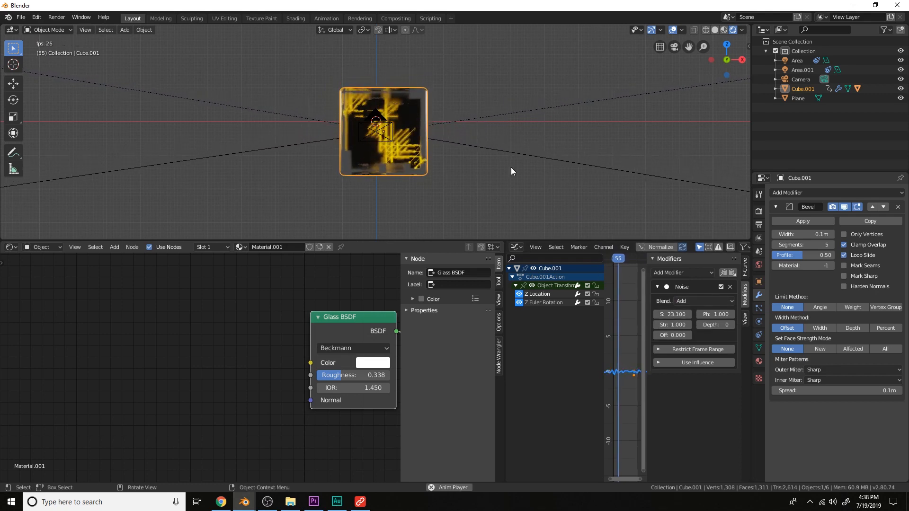
{"action": "middle_click_drag", "start_coordinate": [510, 167], "coordinate": [476, 157]}
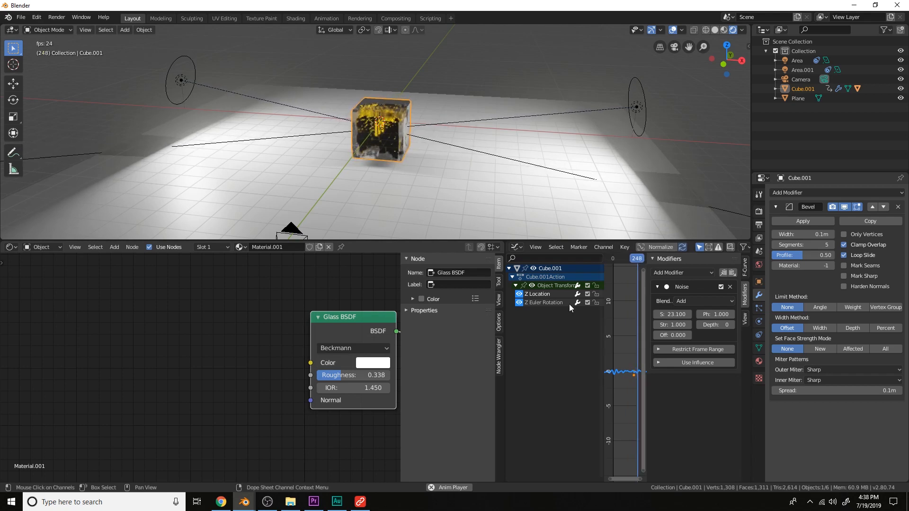
{"action": "left_click_drag", "start_coordinate": [606, 304], "coordinate": [513, 303]}
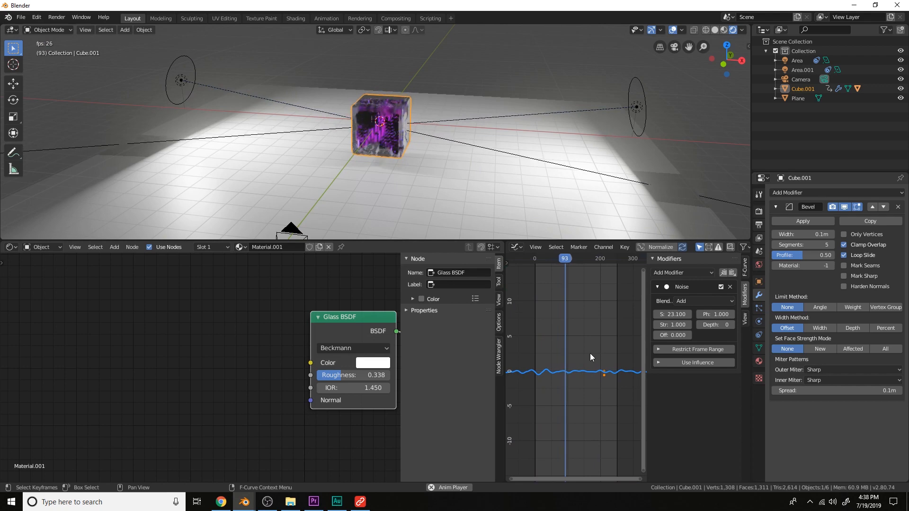
{"action": "key", "text": "space"}
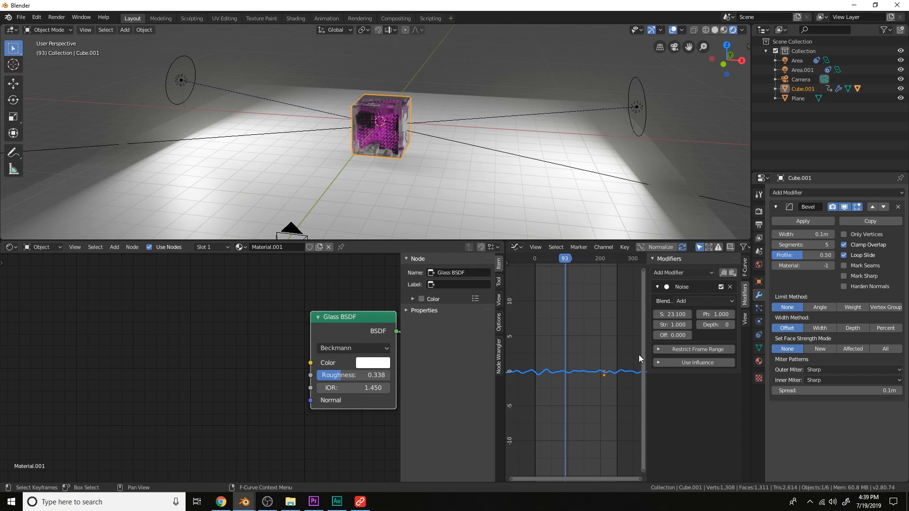
Enable Restrict Frame Range on the noise modifier and set its start frame to 10 and end frame to 240
{"action": "left_click", "coordinate": [691, 349]}
{"action": "left_click", "coordinate": [666, 357]}
{"action": "type", "text": "10"}
{"action": "key", "text": "Return"}
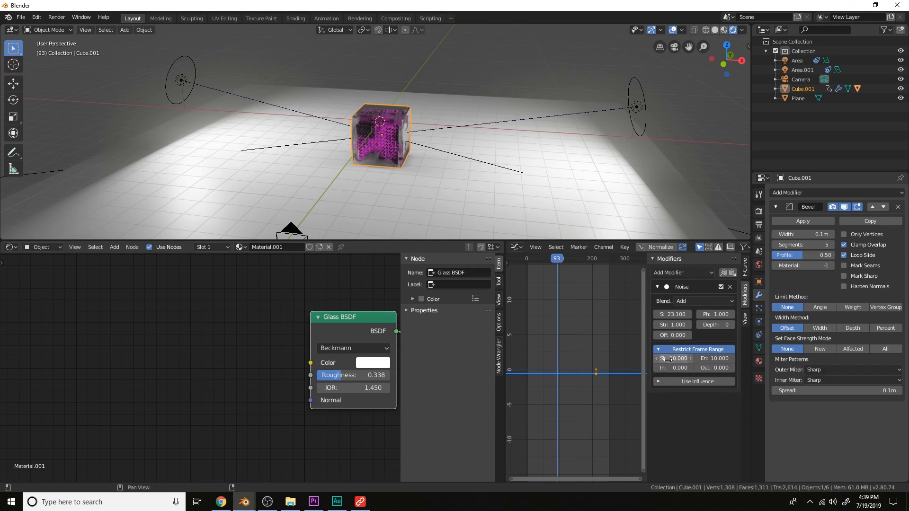
{"action": "left_click", "coordinate": [713, 358]}
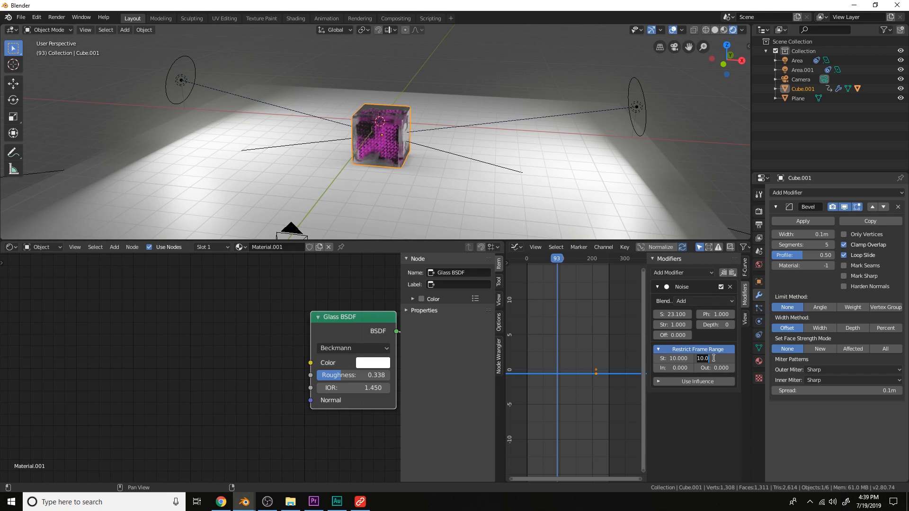
{"action": "key", "text": "Return"}
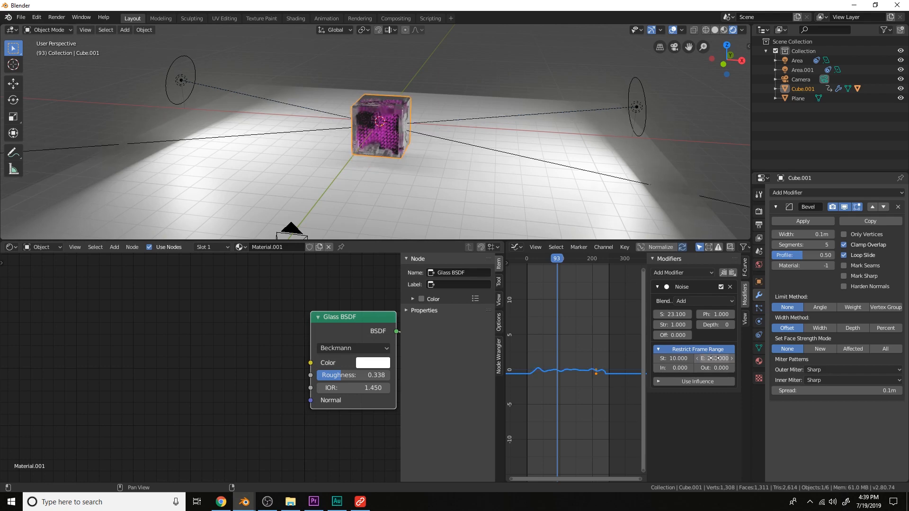
Set the noise modifier's blend in to 32 and blend out to 52.4, previewing the playback
{"action": "left_click_drag", "start_coordinate": [674, 367], "coordinate": [734, 368]}
{"action": "key", "text": "space"}
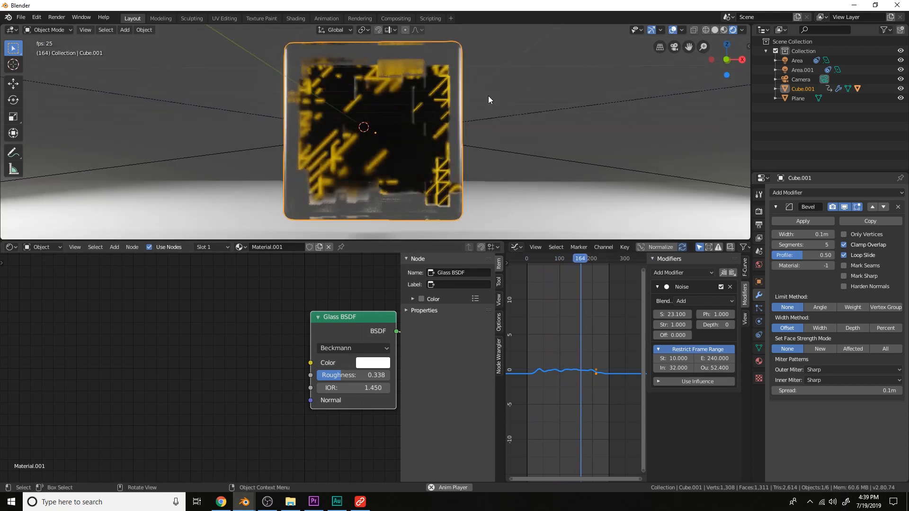
{"action": "key", "text": "space"}
Add a Generator modifier to the glass cube's Z Euler Rotation F-curve
{"action": "scroll", "coordinate": [573, 307], "scroll_direction": "down", "scroll_amount": 2}
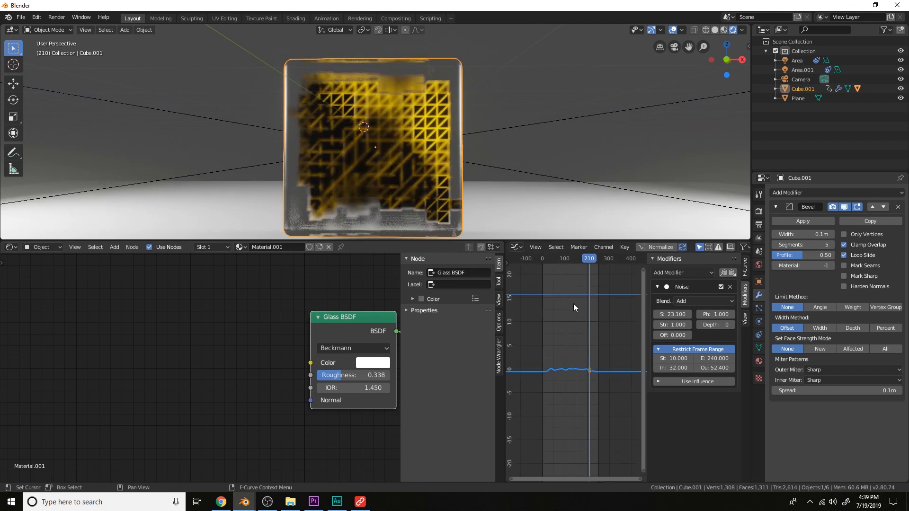
{"action": "left_click", "coordinate": [507, 264]}
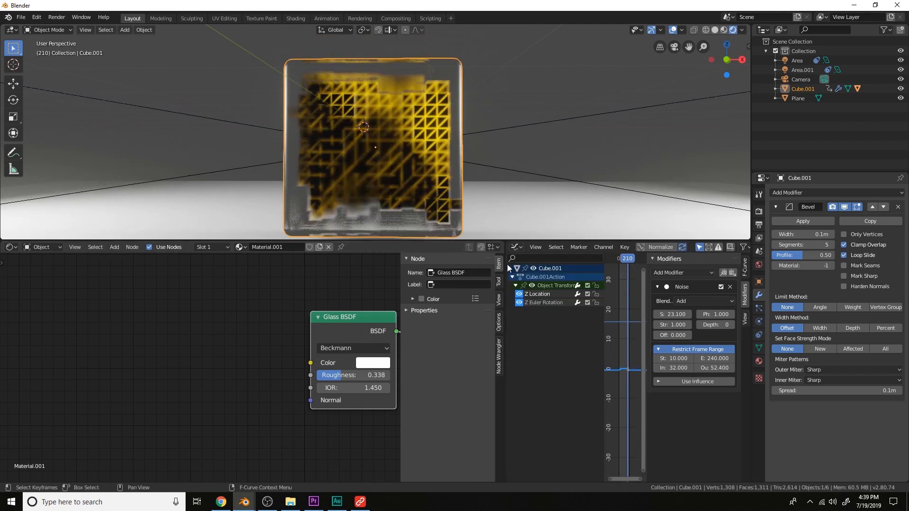
{"action": "left_click", "coordinate": [543, 302]}
{"action": "left_click_drag", "start_coordinate": [604, 309], "coordinate": [545, 309]}
{"action": "left_click", "coordinate": [694, 271]}
{"action": "left_click", "coordinate": [677, 283]}
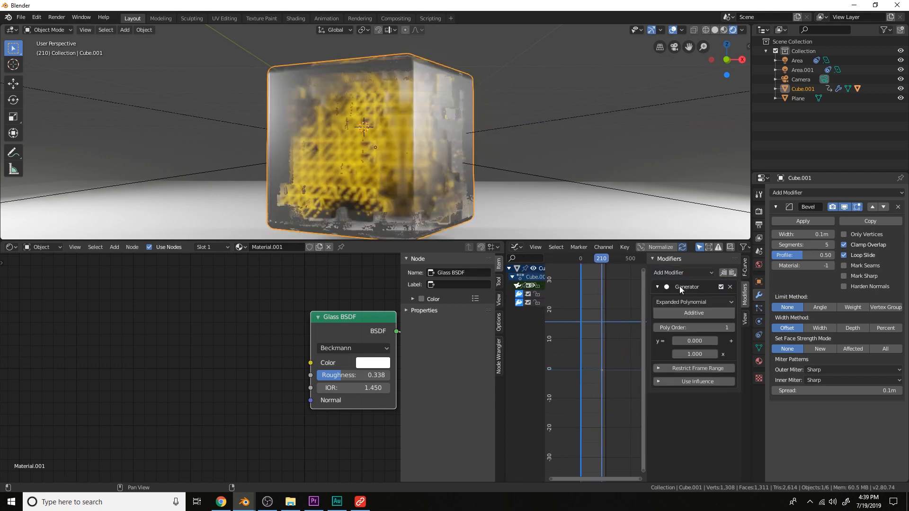
Try Generator x coefficients of 0.02, 0.01 and 0.015 while previewing the rotation playback
{"action": "key", "text": "space"}
{"action": "key", "text": "space"}
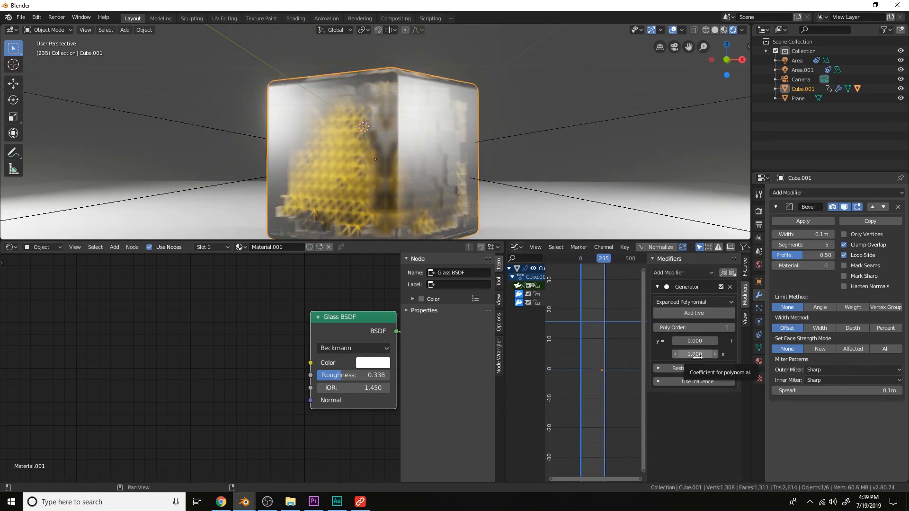
{"action": "left_click", "coordinate": [697, 354]}
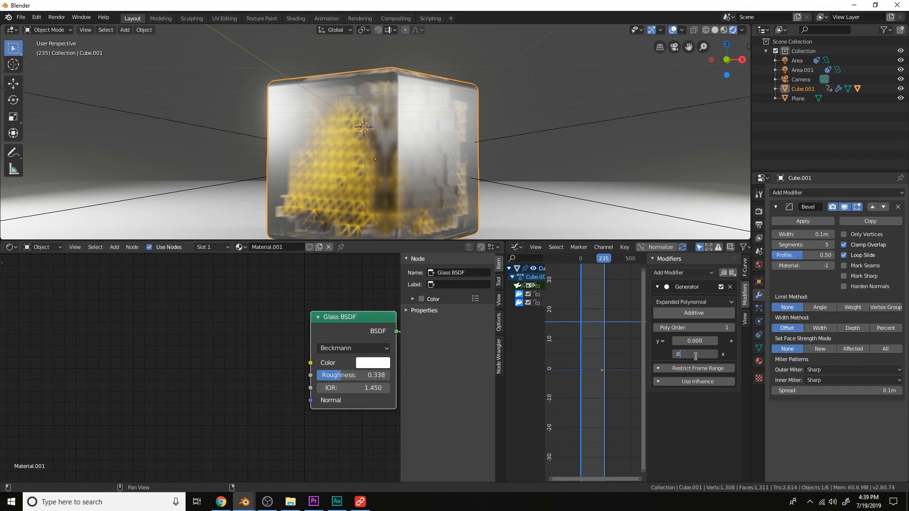
{"action": "type", "text": ".02"}
{"action": "key", "text": "Return"}
{"action": "key", "text": "space"}
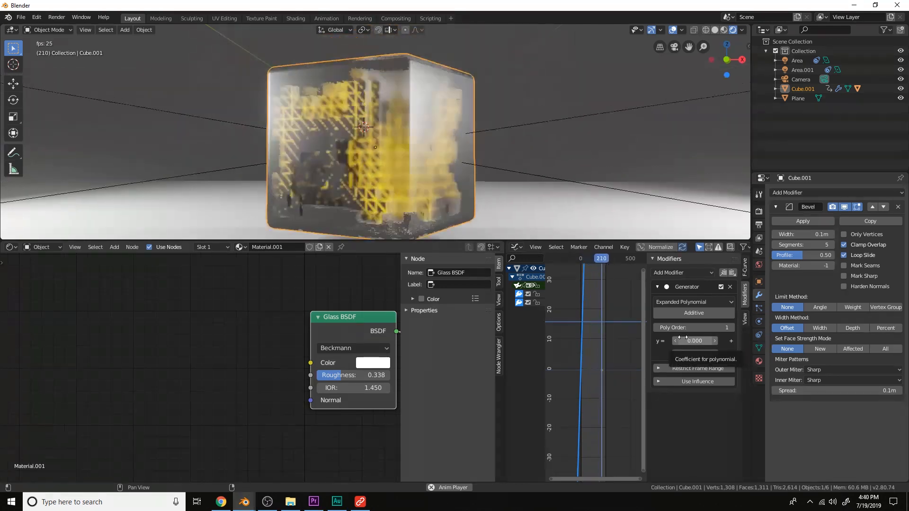
{"action": "key", "text": "space"}
{"action": "left_click", "coordinate": [699, 354]}
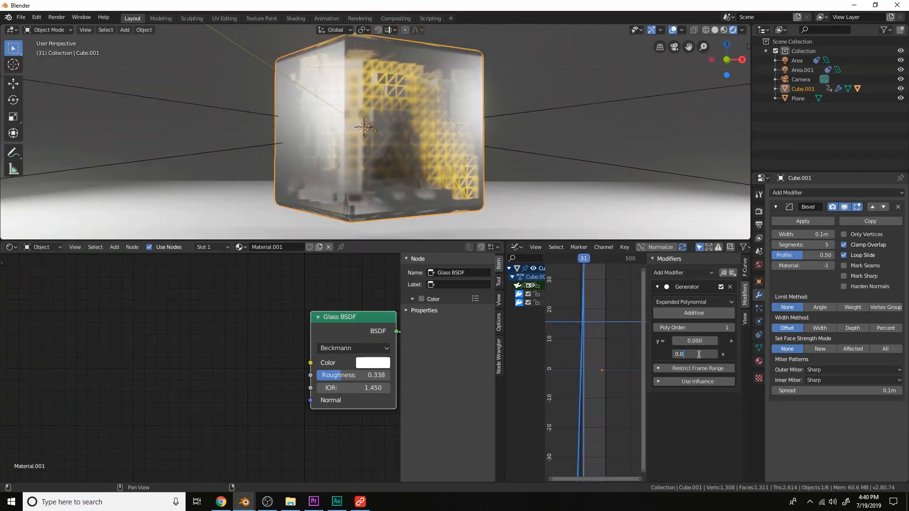
{"action": "type", "text": "1"}
{"action": "key", "text": "Return"}
{"action": "key", "text": "space"}
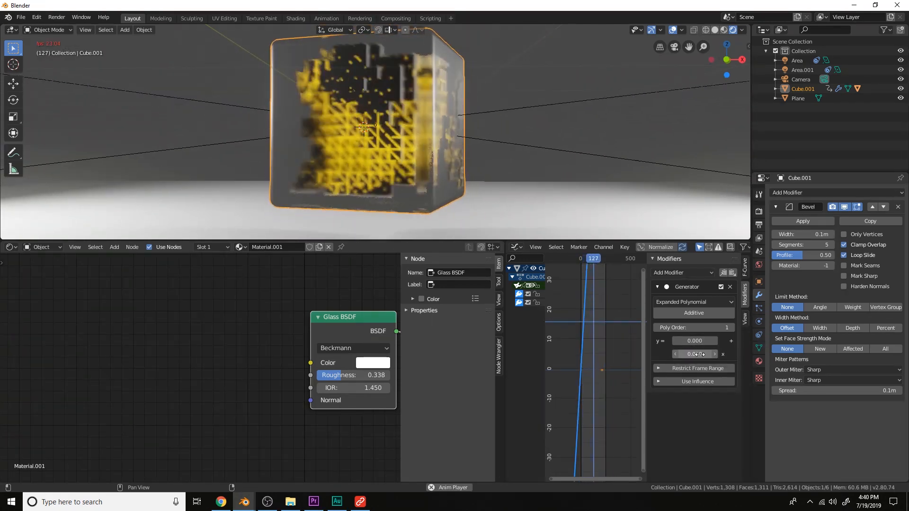
{"action": "key", "text": "space"}
{"action": "double_click", "coordinate": [699, 353]}
{"action": "type", "text": "5"}
{"action": "key", "text": "Return"}
{"action": "key", "text": "space"}
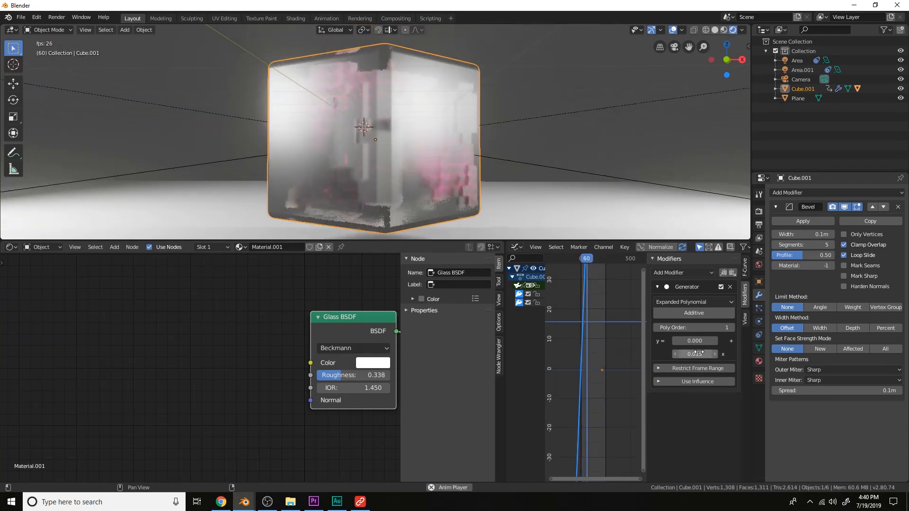
Set the Generator's x coefficient to 0.025 and preview the playback
{"action": "double_click", "coordinate": [698, 352]}
{"action": "key", "text": "BackSpace"}
{"action": "key", "text": "BackSpace"}
{"action": "type", "text": "25"}
{"action": "key", "text": "Return"}
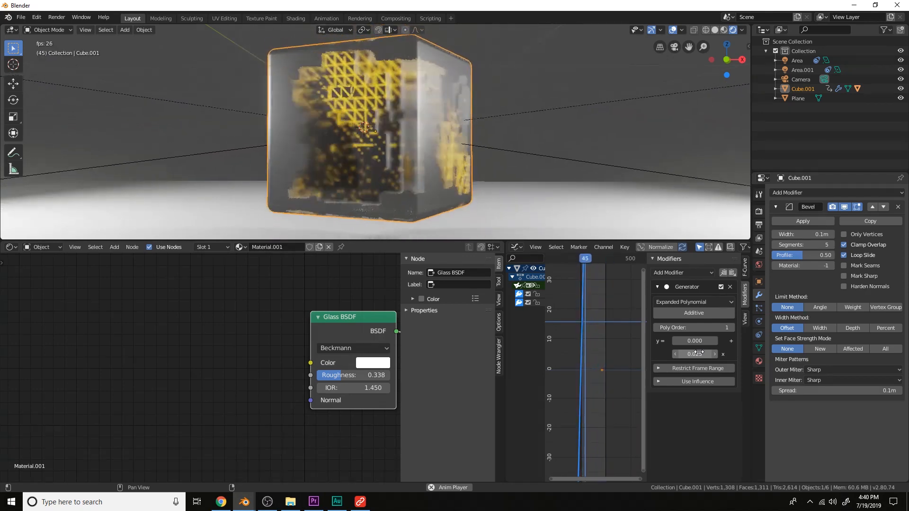
{"action": "key", "text": "space"}
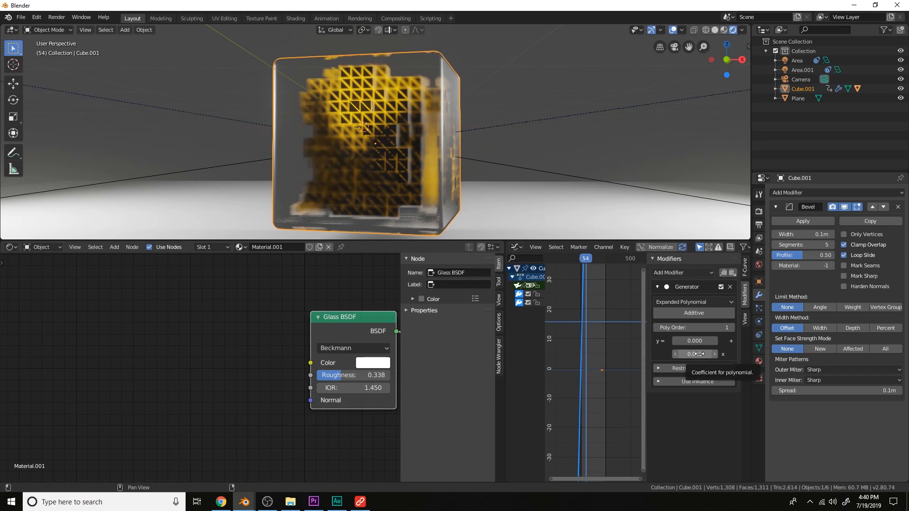
Add a mesh circle to the scene and raise it along Z above the glass cube
{"action": "scroll", "coordinate": [484, 126], "scroll_direction": "down", "scroll_amount": 1}
{"action": "scroll", "coordinate": [478, 154], "scroll_direction": "down", "scroll_amount": 4}
{"action": "middle_click_drag", "start_coordinate": [485, 125], "coordinate": [523, 170]}
{"action": "scroll", "coordinate": [495, 116], "scroll_direction": "up", "scroll_amount": 3}
{"action": "scroll", "coordinate": [495, 116], "scroll_direction": "down", "scroll_amount": 3}
{"action": "scroll", "coordinate": [490, 162], "scroll_direction": "up", "scroll_amount": 3}
{"action": "scroll", "coordinate": [502, 149], "scroll_direction": "down", "scroll_amount": 3}
{"action": "scroll", "coordinate": [507, 140], "scroll_direction": "up", "scroll_amount": 3}
{"action": "scroll", "coordinate": [507, 140], "scroll_direction": "down", "scroll_amount": 2}
{"action": "scroll", "coordinate": [538, 142], "scroll_direction": "down", "scroll_amount": 4}
{"action": "scroll", "coordinate": [474, 146], "scroll_direction": "up", "scroll_amount": 4}
{"action": "left_click", "coordinate": [438, 135]}
{"action": "key", "text": "shift+a"}
{"action": "mouse_move", "coordinate": [438, 135]}
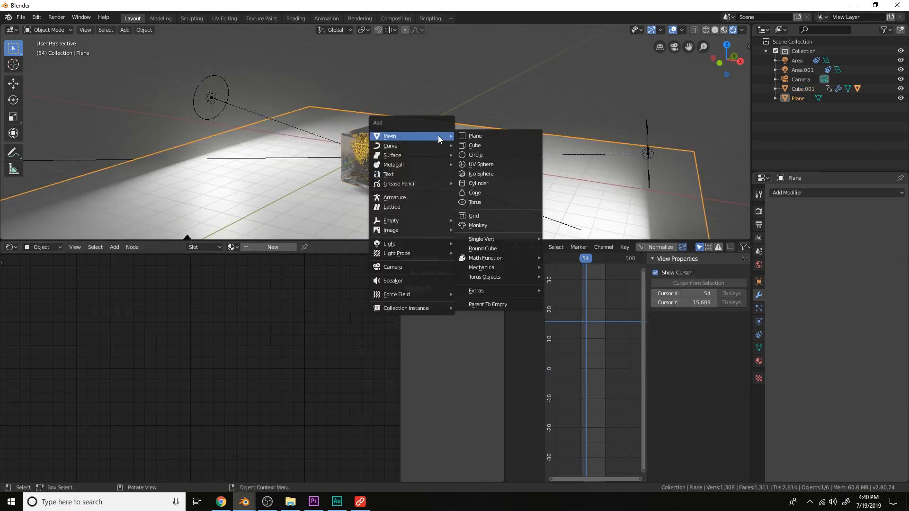
{"action": "left_click", "coordinate": [494, 154]}
{"action": "key", "text": "g"}
{"action": "key", "text": "z"}
{"action": "left_click", "coordinate": [480, 159]}
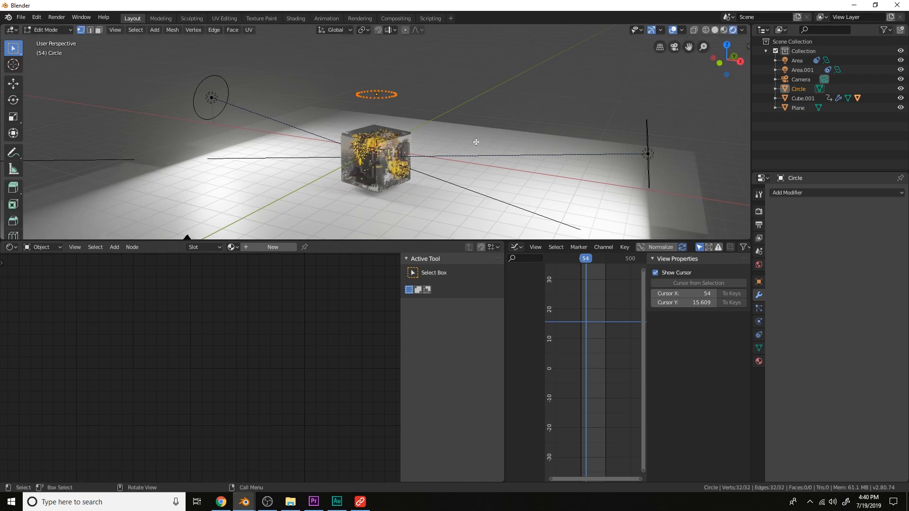
Fill the circle with a face in top view and return to object mode
{"action": "key", "text": "Tab"}
{"action": "scroll", "coordinate": [473, 126], "scroll_direction": "up", "scroll_amount": 2}
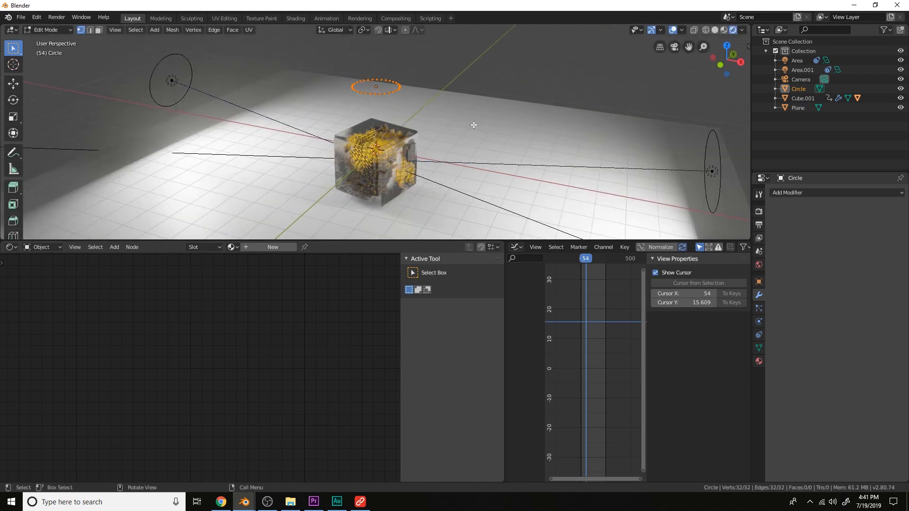
{"action": "key", "text": "KP_7"}
{"action": "key", "text": "f"}
{"action": "key", "text": "Tab"}
{"action": "scroll", "coordinate": [473, 125], "scroll_direction": "down", "scroll_amount": 4}
Scale the filled circle up and rotate it 90° about the X axis to stand upright
{"action": "key", "text": "s"}
{"action": "left_click", "coordinate": [601, 177]}
{"action": "key", "text": "s"}
{"action": "left_click", "coordinate": [538, 170]}
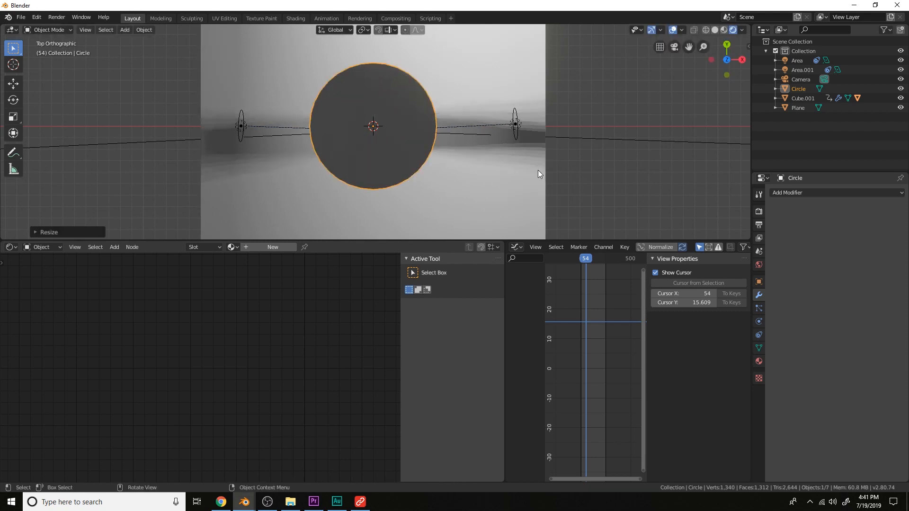
{"action": "type", "text": "rx900"}
{"action": "key", "text": "BackSpace"}
{"action": "key", "text": "Return"}
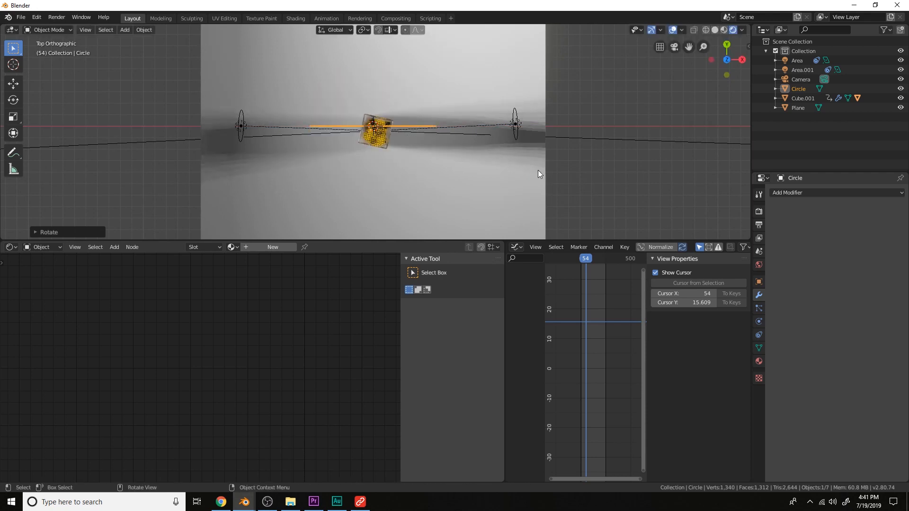
Move the circle behind the cube along Y and down along Z from front view, then view through the camera
{"action": "key", "text": "KP_1"}
{"action": "middle_click_drag", "start_coordinate": [538, 170], "coordinate": [439, 162]}
{"action": "key", "text": "g"}
{"action": "key", "text": "y"}
{"action": "left_click", "coordinate": [520, 170]}
{"action": "key", "text": "g"}
{"action": "key", "text": "z"}
{"action": "left_click", "coordinate": [526, 184]}
{"action": "key", "text": "KP_0"}
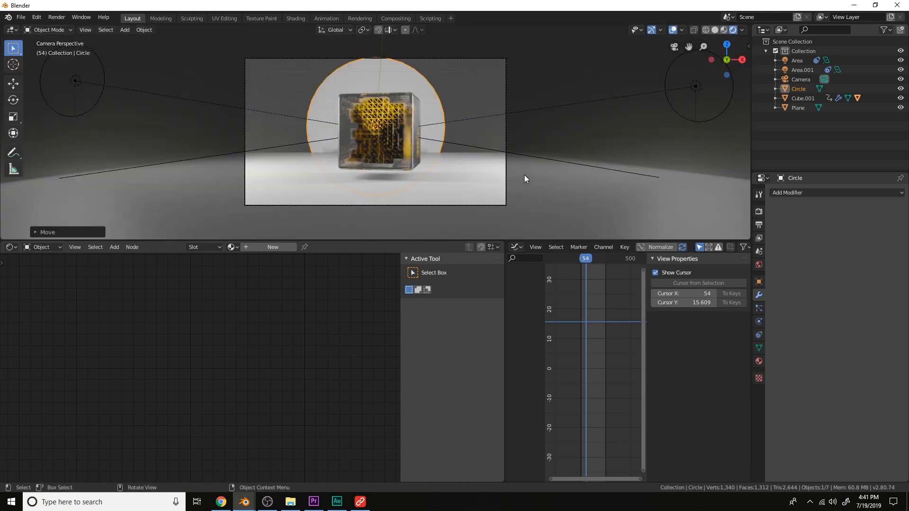
Add a Subdivision Surface modifier to the circle and scale it larger behind the cube
{"action": "left_click", "coordinate": [808, 193]}
{"action": "left_click", "coordinate": [730, 351]}
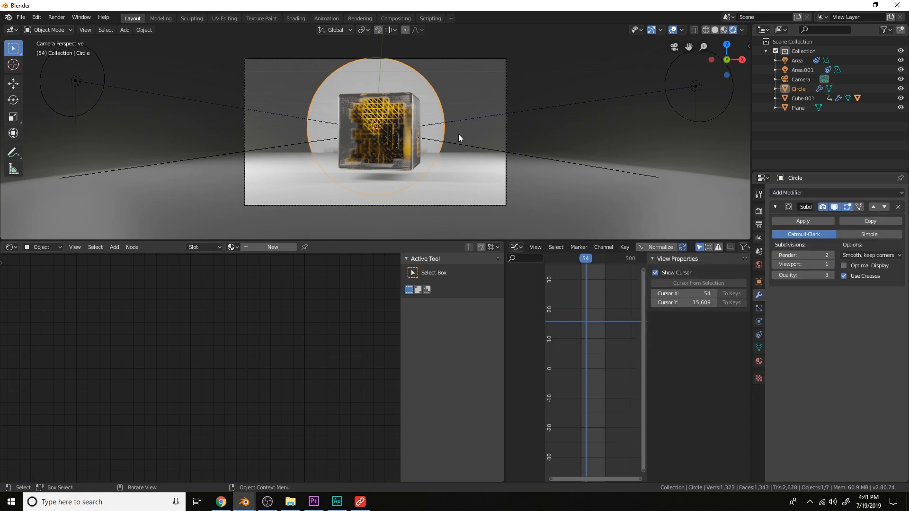
{"action": "key", "text": "s"}
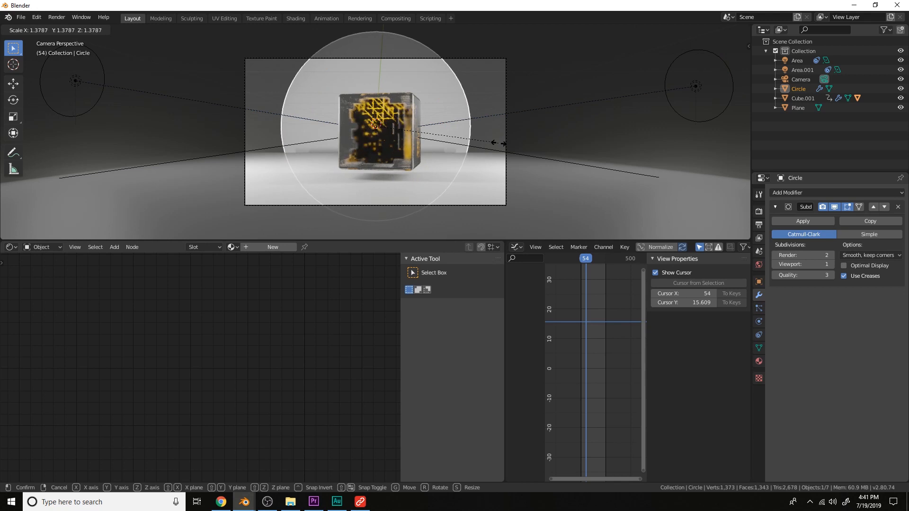
{"action": "left_click", "coordinate": [502, 142]}
Move the camera back along its local Z axis and reselect the circle
{"action": "left_click", "coordinate": [504, 132]}
{"action": "key", "text": "g"}
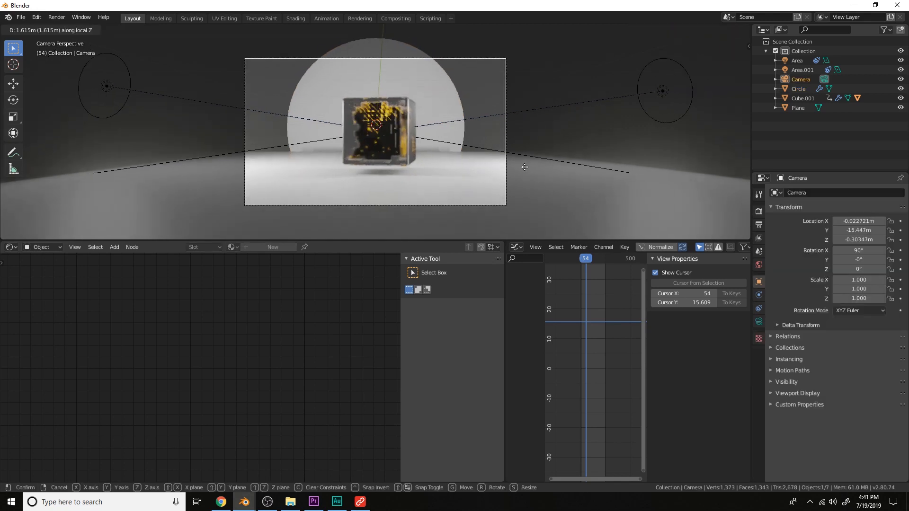
{"action": "left_click", "coordinate": [532, 194]}
{"action": "left_click", "coordinate": [447, 123]}
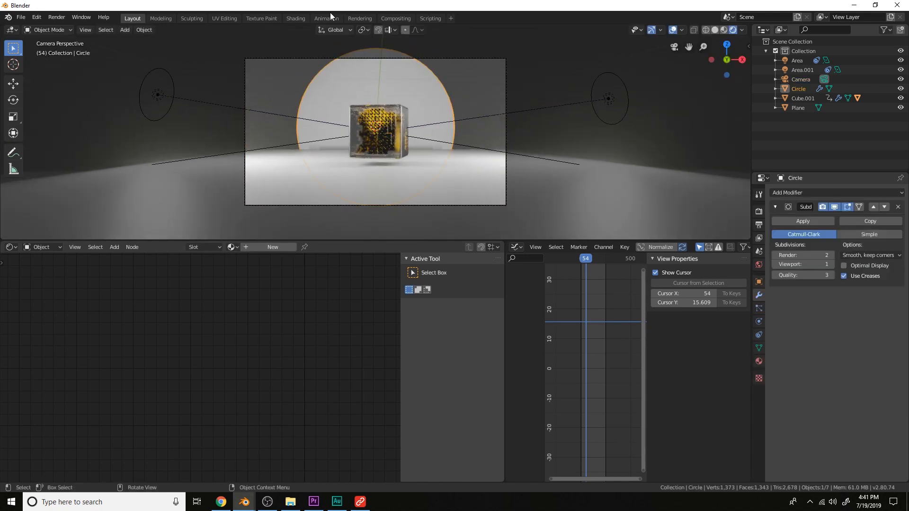
Create a new material for the circle and add a Gradient Texture node in the shader editor
{"action": "left_click", "coordinate": [277, 247]}
{"action": "left_click_drag", "start_coordinate": [503, 244], "coordinate": [569, 251]}
{"action": "scroll", "coordinate": [570, 258], "scroll_direction": "down", "scroll_amount": 4}
{"action": "middle_click_drag", "start_coordinate": [570, 318], "coordinate": [640, 311]}
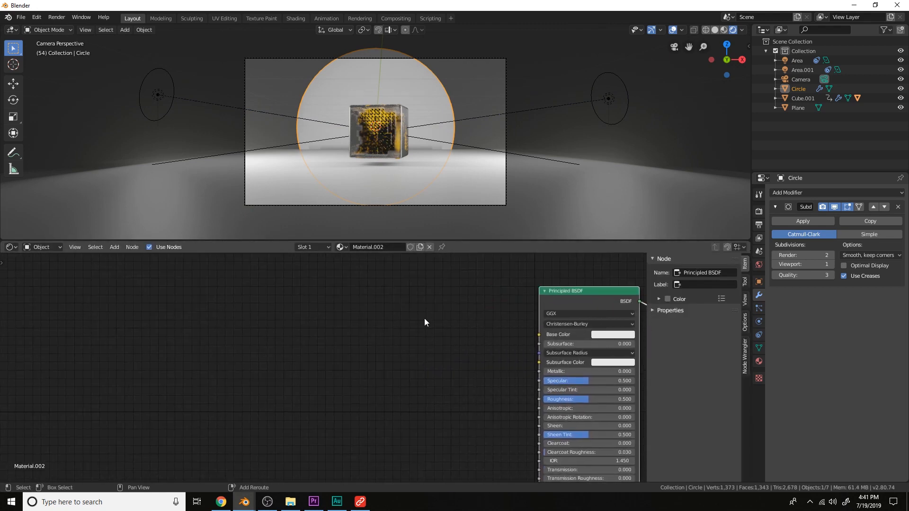
{"action": "key", "text": "shift+a"}
{"action": "type", "text": "grad"}
{"action": "key", "text": "Return"}
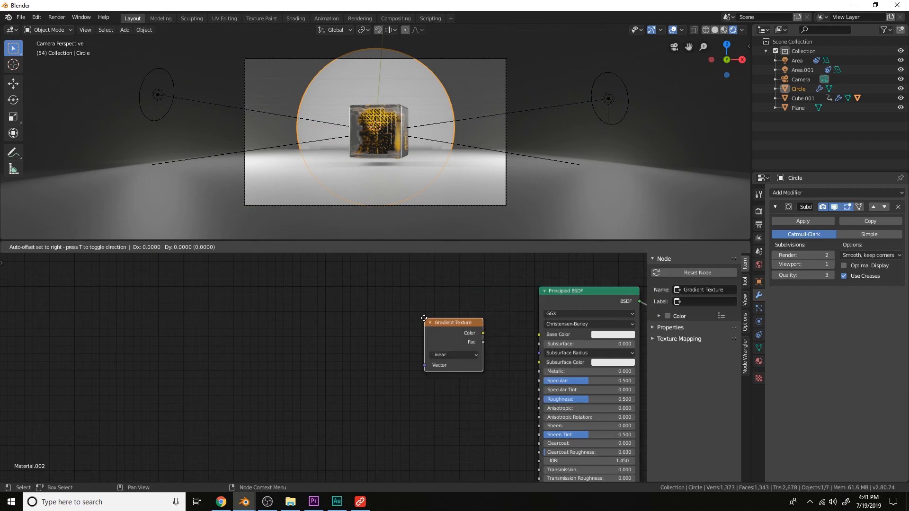
Add texture coordinate and mapping nodes to the Gradient Texture and preview its color output on the circle
{"action": "left_click", "coordinate": [376, 339]}
{"action": "key", "text": "ctrl+t"}
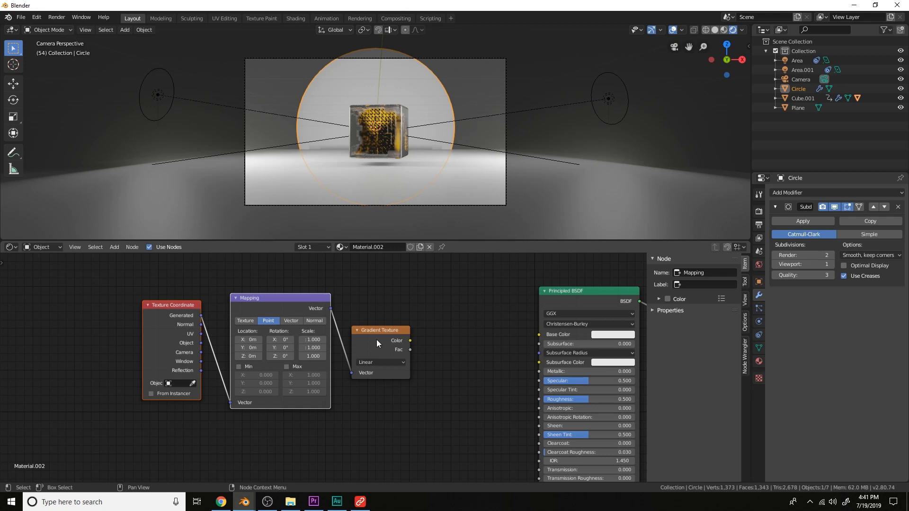
{"action": "left_click", "coordinate": [376, 339], "text": "ctrl+shift"}
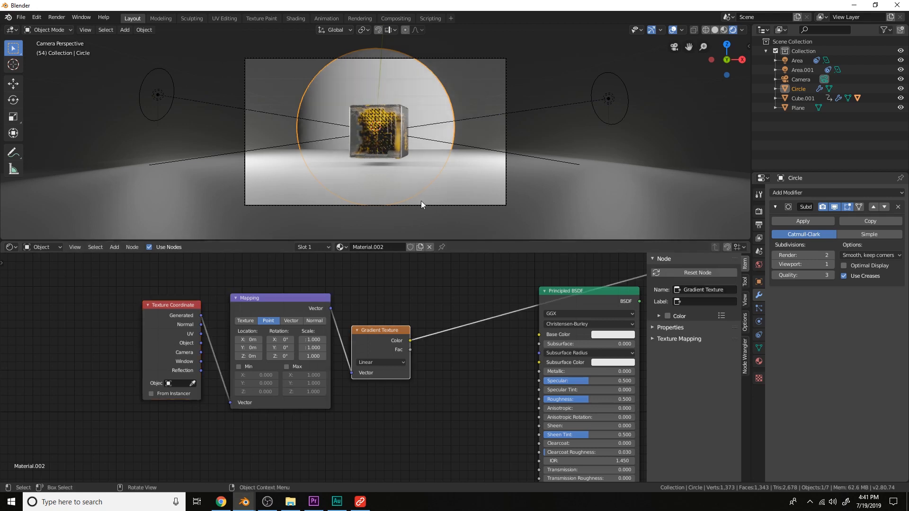
Set the Mapping node's Z rotation to 90°
{"action": "middle_click_drag", "start_coordinate": [412, 341], "coordinate": [458, 351]}
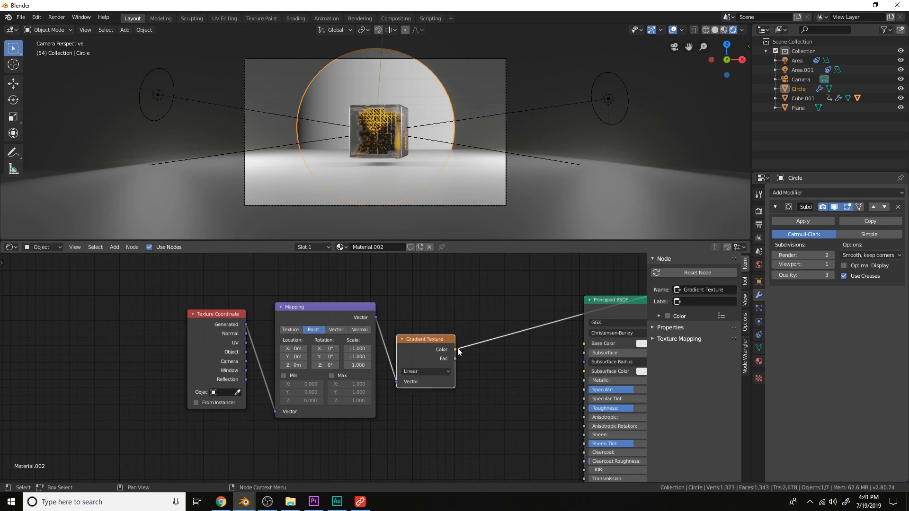
{"action": "scroll", "coordinate": [266, 354], "scroll_direction": "up", "scroll_amount": 3}
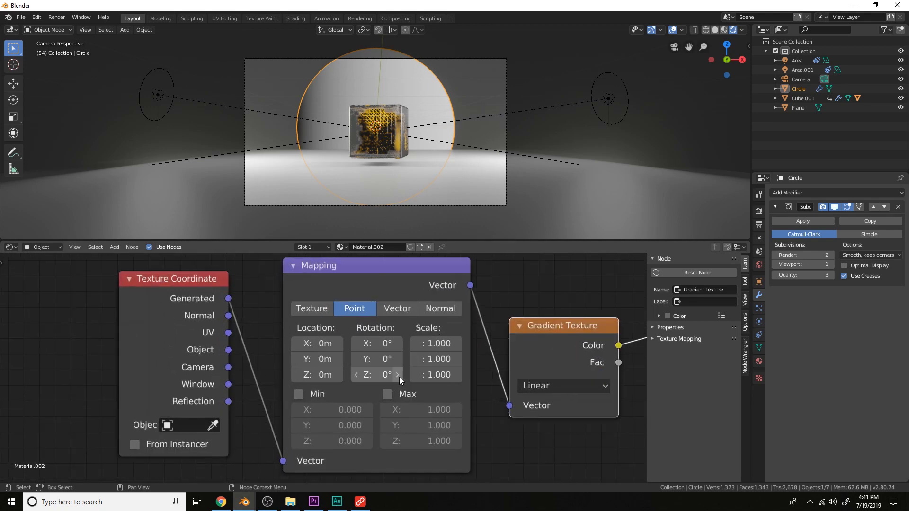
{"action": "left_click", "coordinate": [382, 375]}
{"action": "type", "text": "9"}
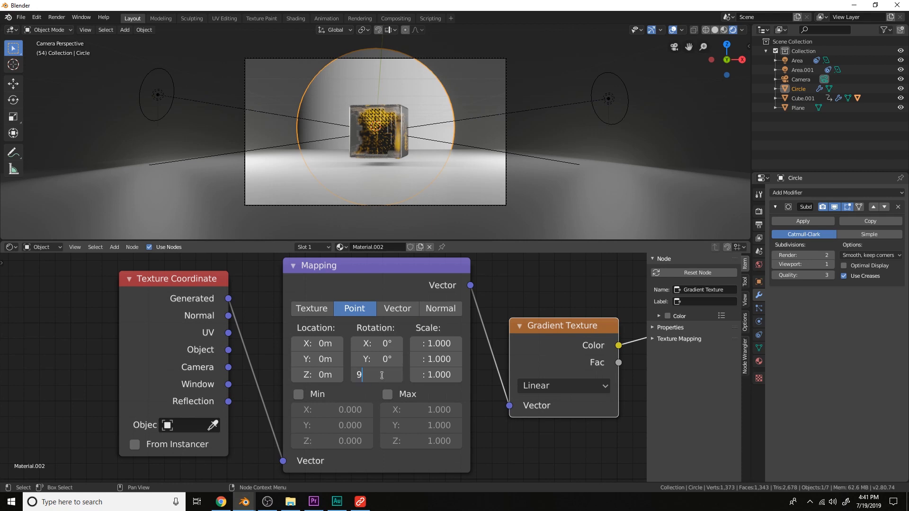
{"action": "type", "text": "0"}
{"action": "key", "text": "Return"}
Set the Mapping node's X location to about 0.7 m
{"action": "mouse_move", "coordinate": [317, 343]}
{"action": "left_mouse_down"}
{"action": "mouse_move", "coordinate": [359, 343]}
{"action": "mouse_move", "coordinate": [330, 343]}
{"action": "left_mouse_up"}
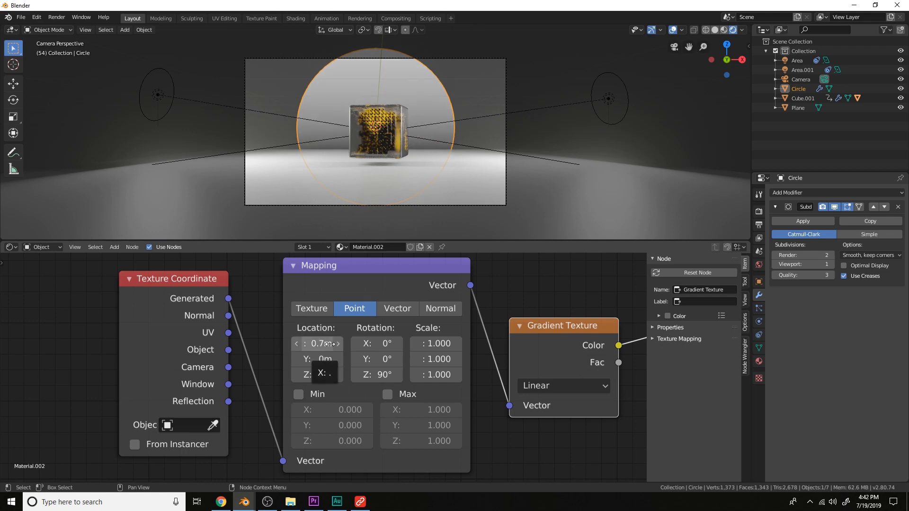
{"action": "scroll", "coordinate": [330, 344], "scroll_direction": "down", "scroll_amount": 4}
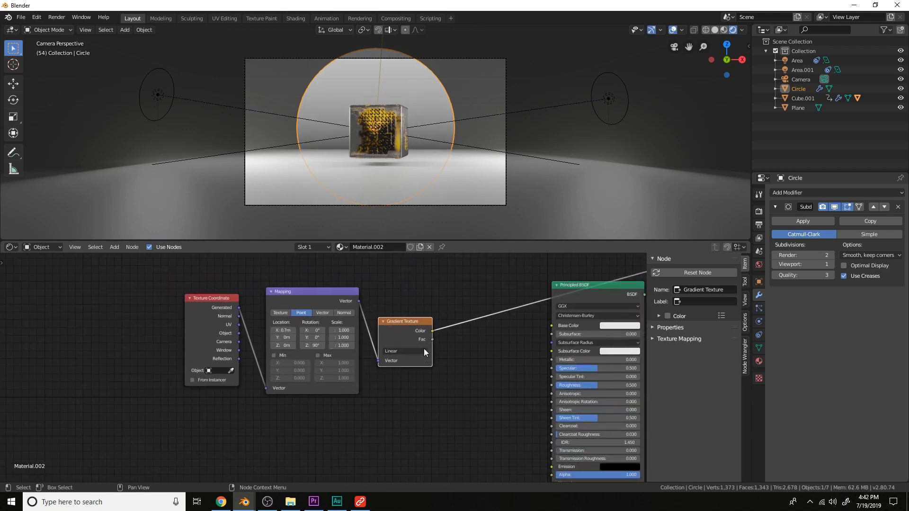
{"action": "middle_click_drag", "start_coordinate": [424, 340], "coordinate": [426, 387]}
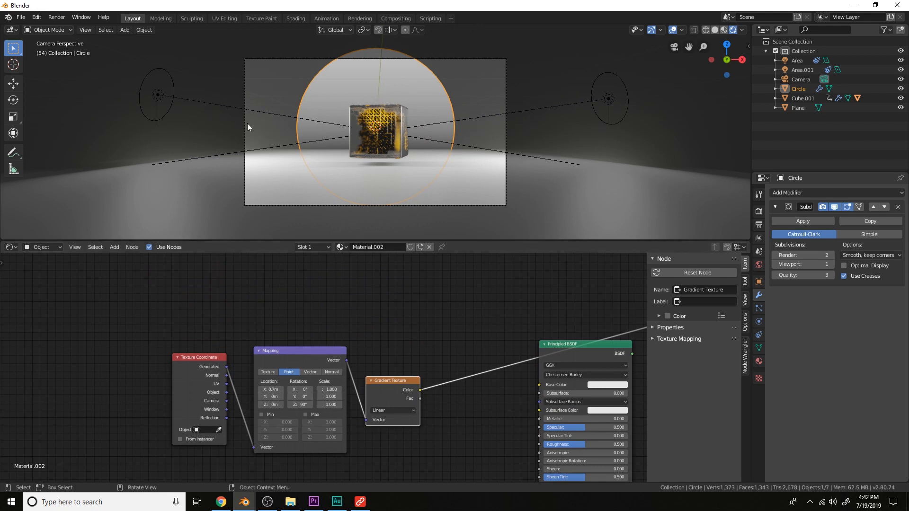
Add a Wave Texture node to the circle's material and preview its color on the circle
{"action": "middle_click_drag", "start_coordinate": [483, 345], "coordinate": [448, 343]}
{"action": "scroll", "coordinate": [448, 343], "scroll_direction": "up", "scroll_amount": 1}
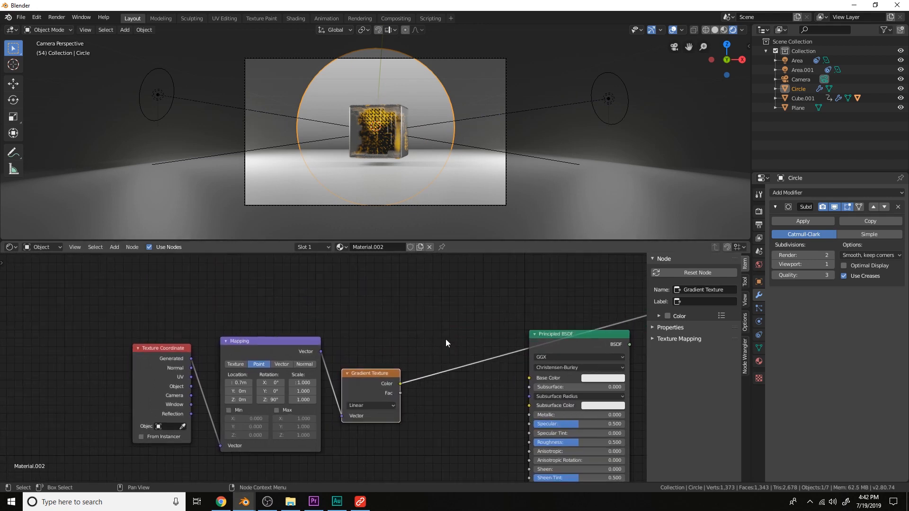
{"action": "middle_click_drag", "start_coordinate": [422, 311], "coordinate": [425, 338]}
{"action": "key", "text": "shift+a"}
{"action": "left_click", "coordinate": [411, 297]}
{"action": "type", "text": "wa"}
{"action": "key", "text": "Return"}
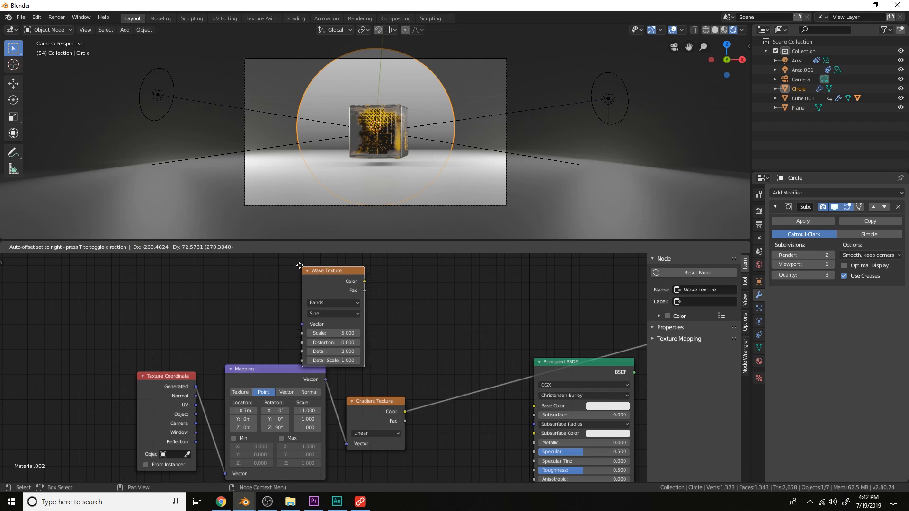
{"action": "left_click", "coordinate": [297, 264]}
{"action": "left_click", "coordinate": [316, 271], "text": "ctrl+shift"}
{"action": "middle_click_drag", "start_coordinate": [320, 273], "coordinate": [362, 292]}
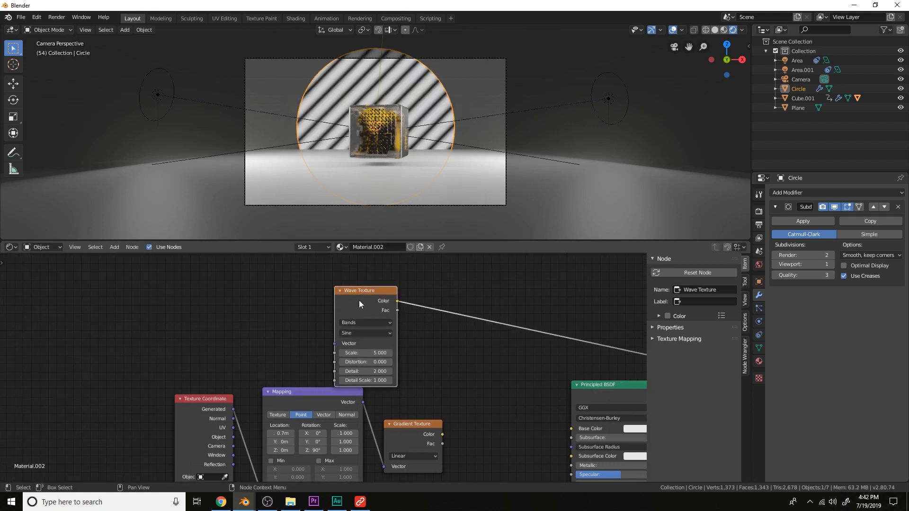
Add texture coordinate and mapping nodes to the Wave Texture, driving it with Object coordinates
{"action": "key", "text": "ctrl+t"}
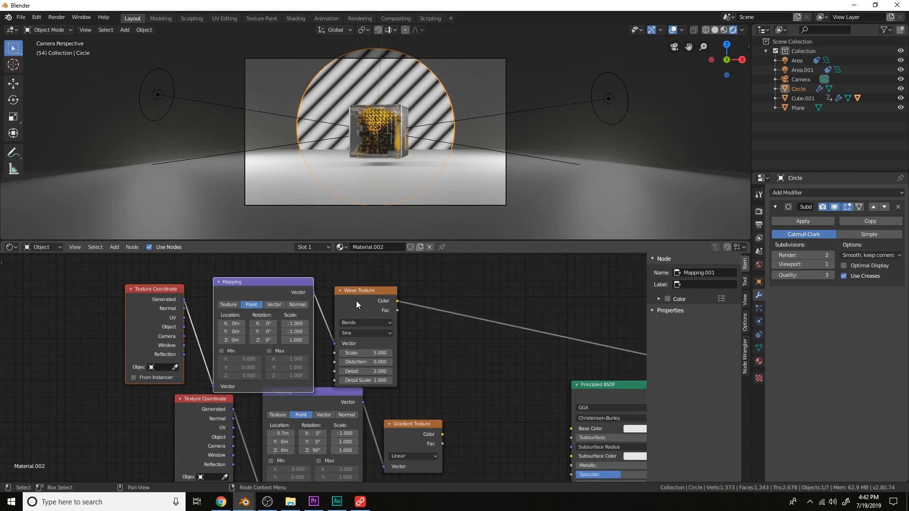
{"action": "scroll", "coordinate": [356, 300], "scroll_direction": "up", "scroll_amount": 2}
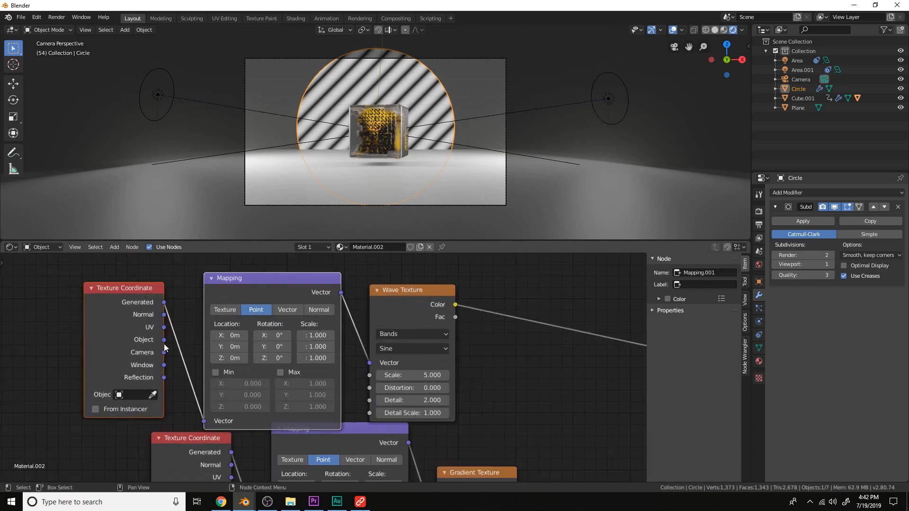
{"action": "left_click_drag", "start_coordinate": [161, 339], "coordinate": [209, 419]}
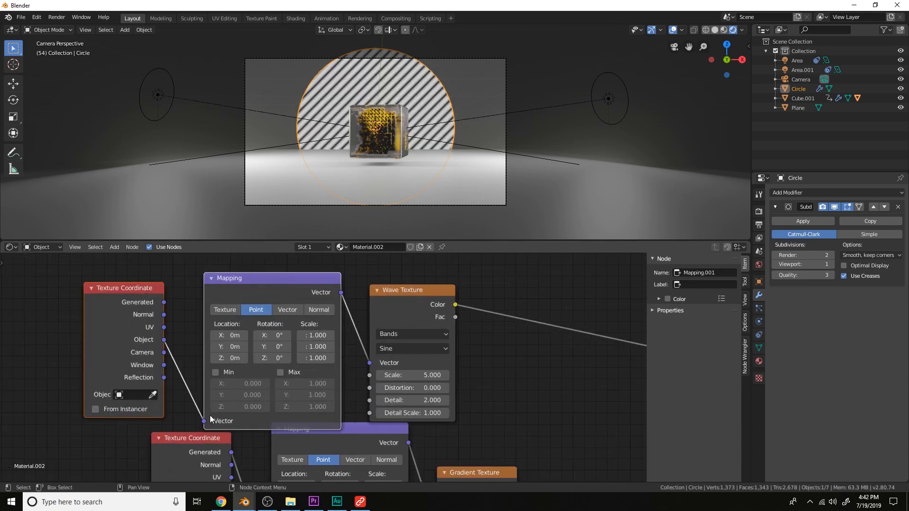
Set the wave Mapping node's Y rotation to 45°
{"action": "left_click_drag", "start_coordinate": [272, 335], "coordinate": [295, 346]}
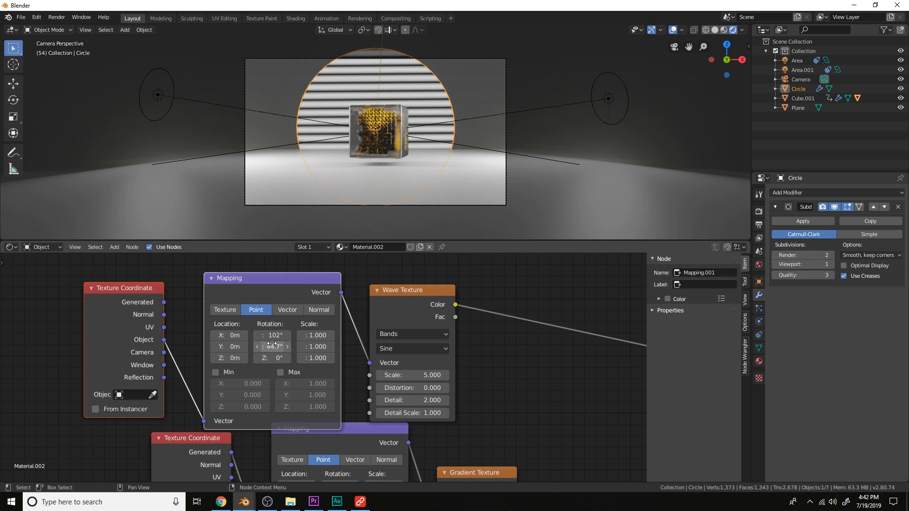
{"action": "key", "text": "Return"}
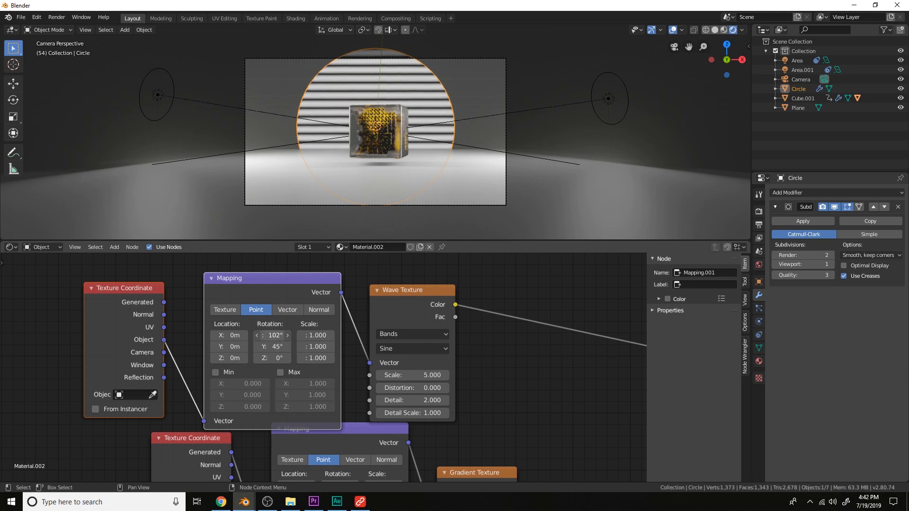
{"action": "key", "text": "Return"}
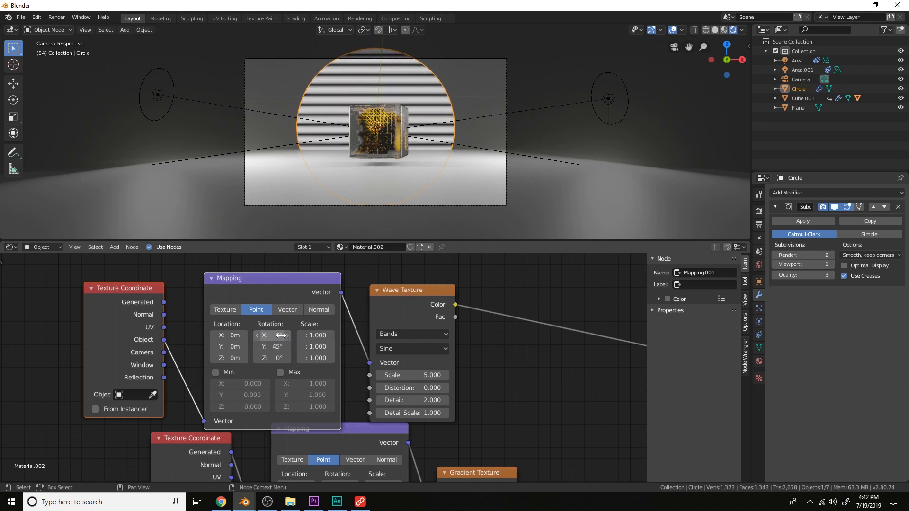
Insert a Noise Texture node between the Wave Texture color and the preview output
{"action": "scroll", "coordinate": [487, 370], "scroll_direction": "down", "scroll_amount": 4}
{"action": "middle_click_drag", "start_coordinate": [498, 384], "coordinate": [441, 370]}
{"action": "scroll", "coordinate": [416, 352], "scroll_direction": "up", "scroll_amount": 2}
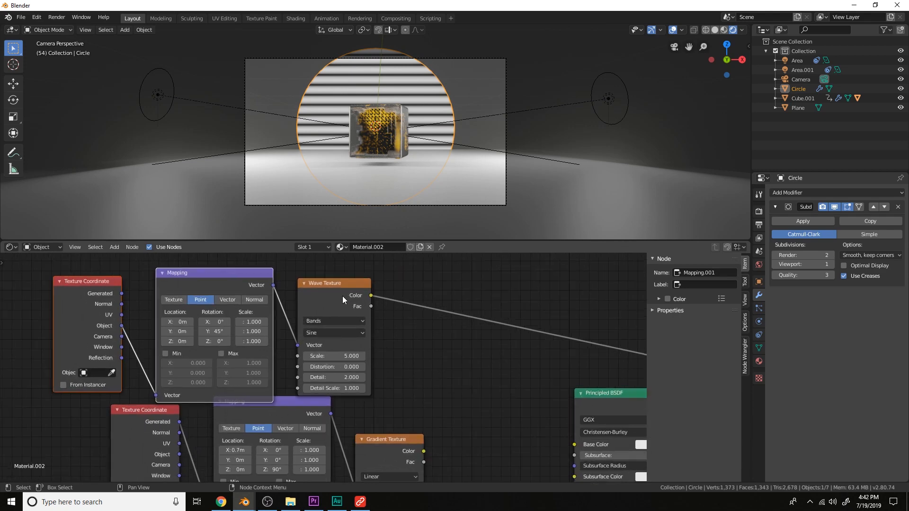
{"action": "left_click_drag", "start_coordinate": [342, 297], "coordinate": [342, 286]}
{"action": "middle_click_drag", "start_coordinate": [414, 327], "coordinate": [388, 330]}
{"action": "key", "text": "shift+a"}
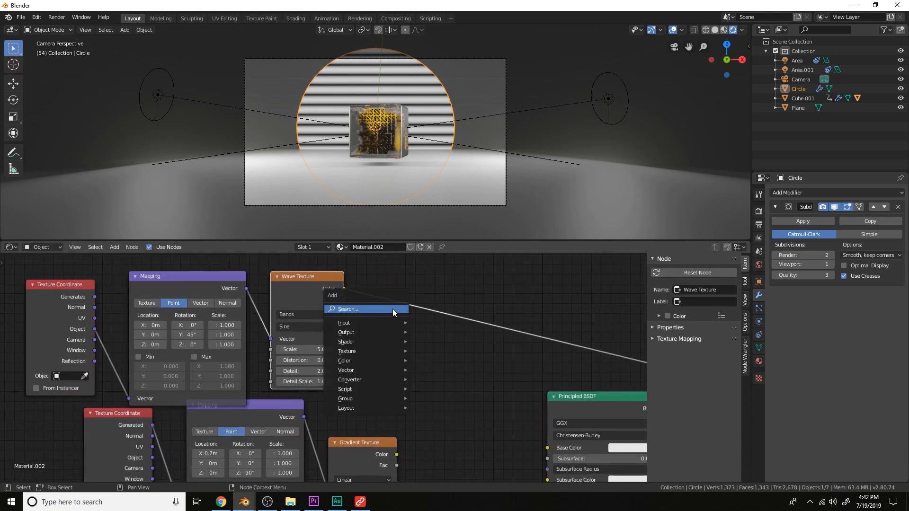
{"action": "left_click", "coordinate": [392, 308]}
{"action": "type", "text": "nois"}
{"action": "key", "text": "Return"}
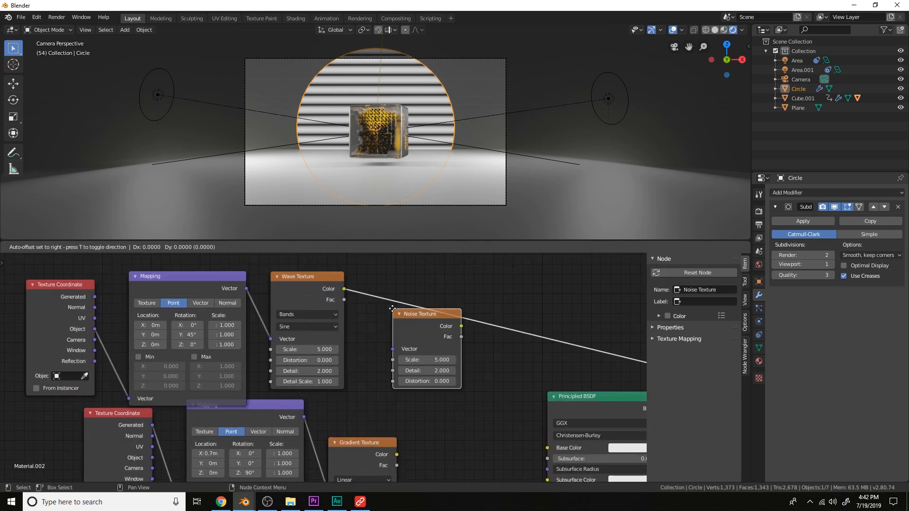
{"action": "left_click", "coordinate": [394, 285]}
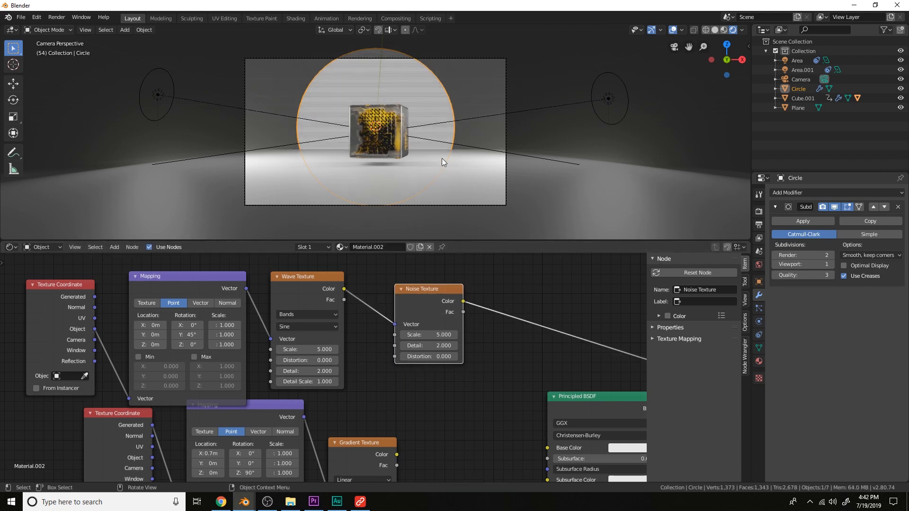
Set the Wave Texture scale to 1.2 and the Noise Texture scale to 2.5
{"action": "scroll", "coordinate": [447, 132], "scroll_direction": "up", "scroll_amount": 6}
{"action": "scroll", "coordinate": [321, 367], "scroll_direction": "up", "scroll_amount": 1}
{"action": "left_click_drag", "start_coordinate": [318, 349], "coordinate": [297, 349]}
{"action": "mouse_move", "coordinate": [426, 332]}
{"action": "left_mouse_down"}
{"action": "mouse_move", "coordinate": [452, 331]}
{"action": "mouse_move", "coordinate": [426, 330]}
{"action": "left_mouse_up"}
{"action": "scroll", "coordinate": [444, 329], "scroll_direction": "down", "scroll_amount": 1}
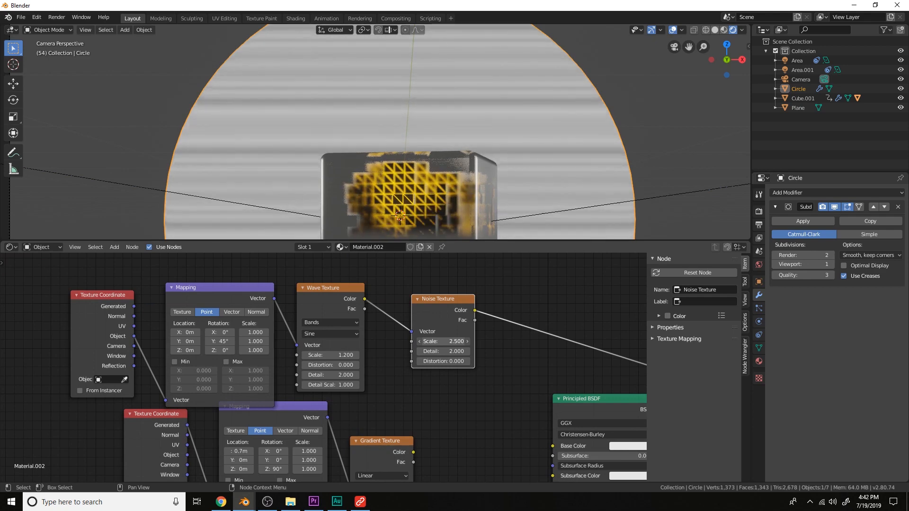
Insert a Math node after the Noise Texture and set its operation to Less Than
{"action": "scroll", "coordinate": [443, 330], "scroll_direction": "down", "scroll_amount": 1}
{"action": "left_click_drag", "start_coordinate": [160, 291], "coordinate": [473, 368]}
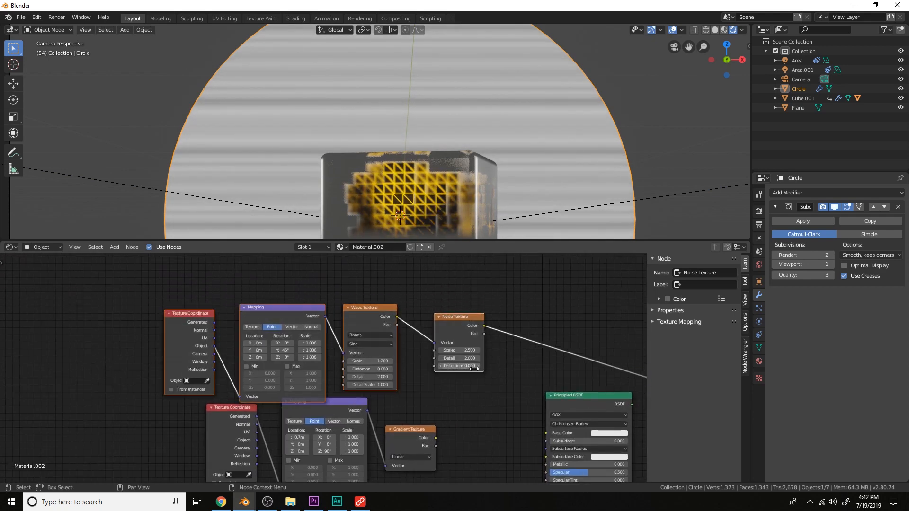
{"action": "key", "text": "g"}
{"action": "left_click", "coordinate": [372, 369]}
{"action": "middle_click_drag", "start_coordinate": [374, 368], "coordinate": [331, 373]}
{"action": "scroll", "coordinate": [360, 365], "scroll_direction": "up", "scroll_amount": 4}
{"action": "key", "text": "shift+a"}
{"action": "left_click", "coordinate": [395, 343]}
{"action": "type", "text": "math"}
{"action": "key", "text": "Return"}
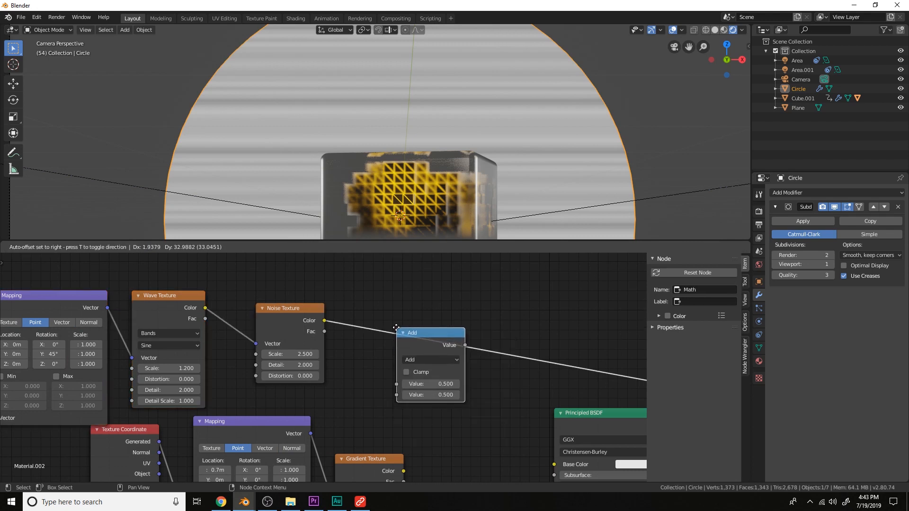
{"action": "left_click", "coordinate": [393, 323]}
{"action": "left_click", "coordinate": [416, 350]}
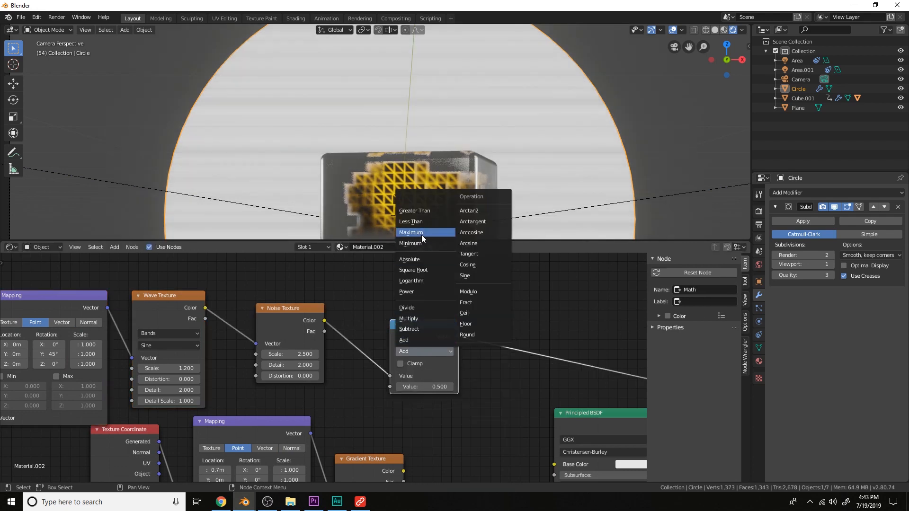
{"action": "left_click", "coordinate": [419, 221]}
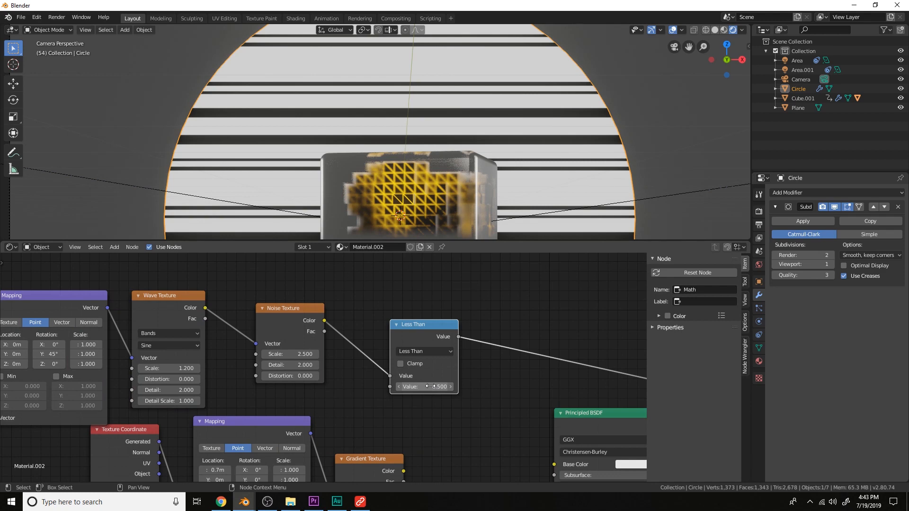
Move the Less Than node further right in the node tree
{"action": "scroll", "coordinate": [465, 187], "scroll_direction": "down", "scroll_amount": 3}
{"action": "scroll", "coordinate": [471, 314], "scroll_direction": "down", "scroll_amount": 2}
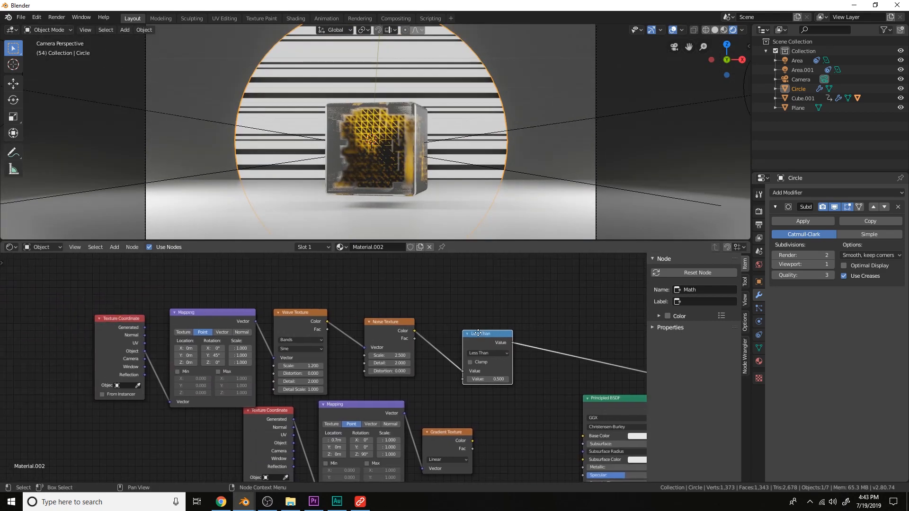
{"action": "middle_click_drag", "start_coordinate": [478, 332], "coordinate": [537, 332]}
{"action": "scroll", "coordinate": [536, 330], "scroll_direction": "up", "scroll_amount": 4}
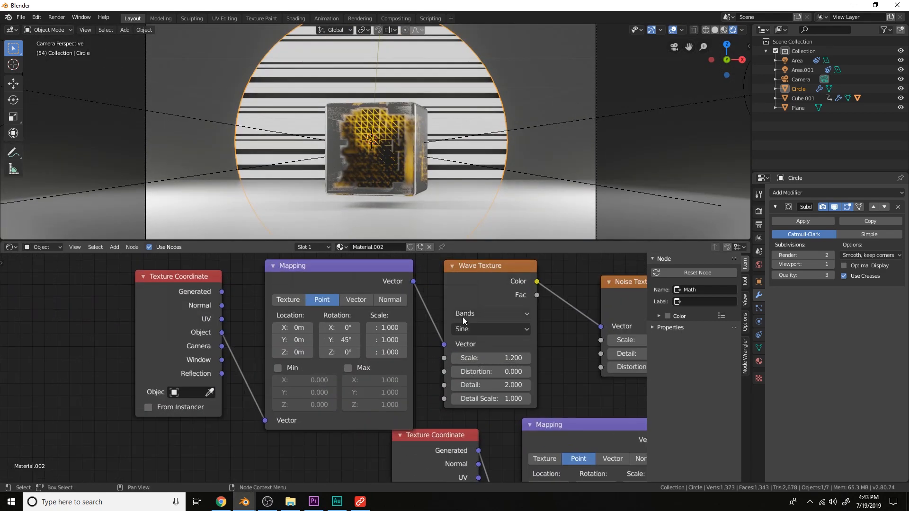
Try to change the wave Mapping node's location values
{"action": "left_click_drag", "start_coordinate": [301, 350], "coordinate": [373, 349]}
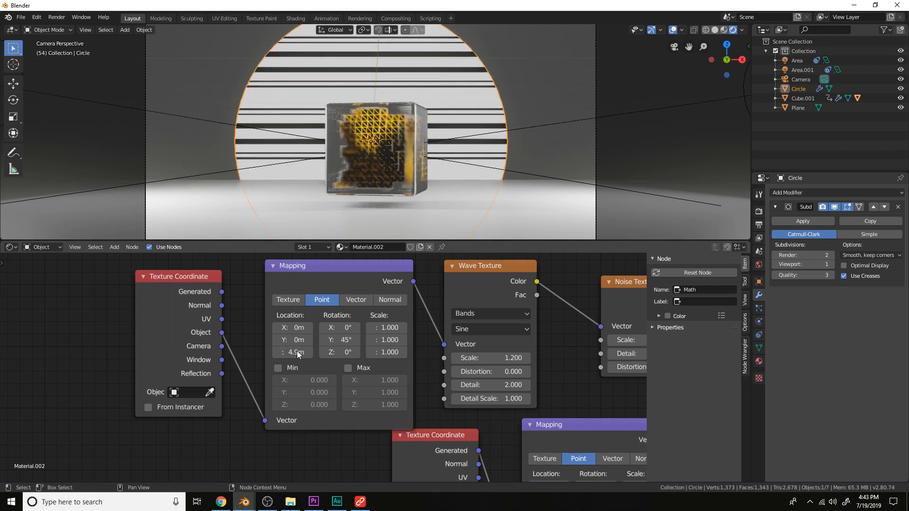
{"action": "left_click_drag", "start_coordinate": [293, 327], "coordinate": [321, 340]}
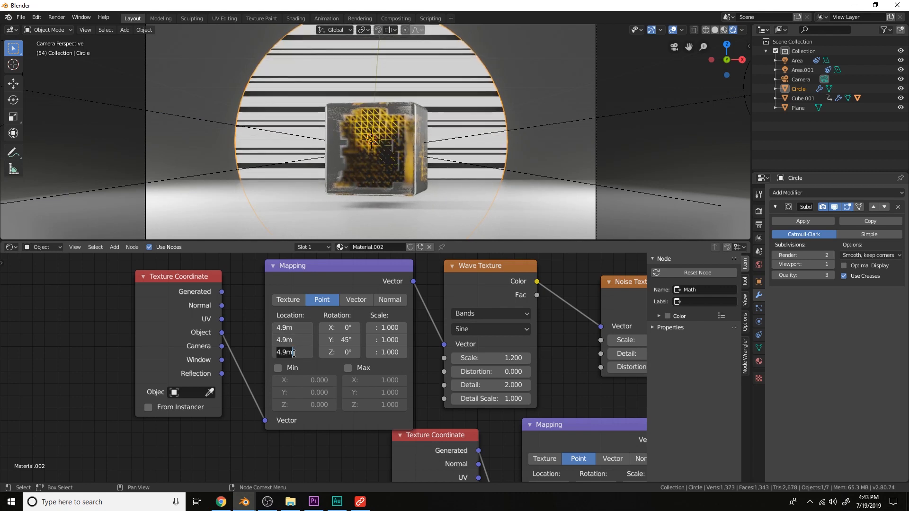
{"action": "key", "text": "Return"}
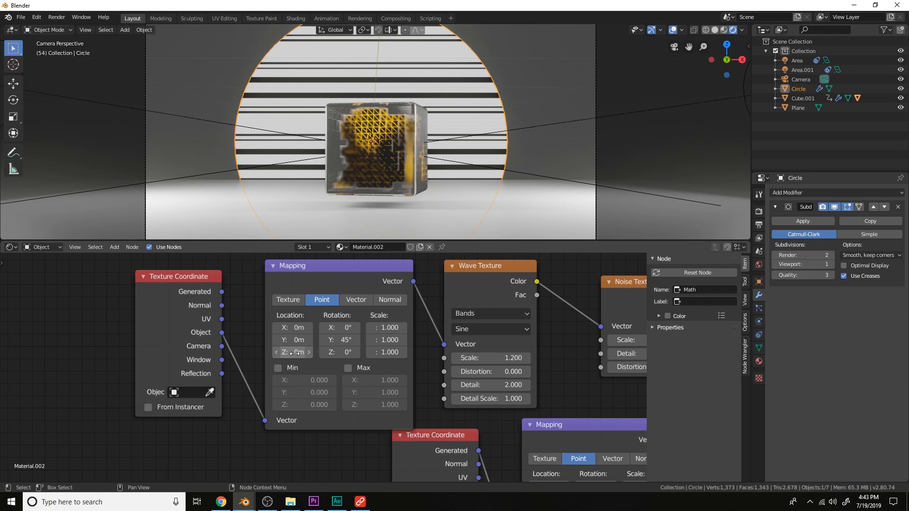
Add an Empty object to the scene
{"action": "scroll", "coordinate": [419, 352], "scroll_direction": "down", "scroll_amount": 3}
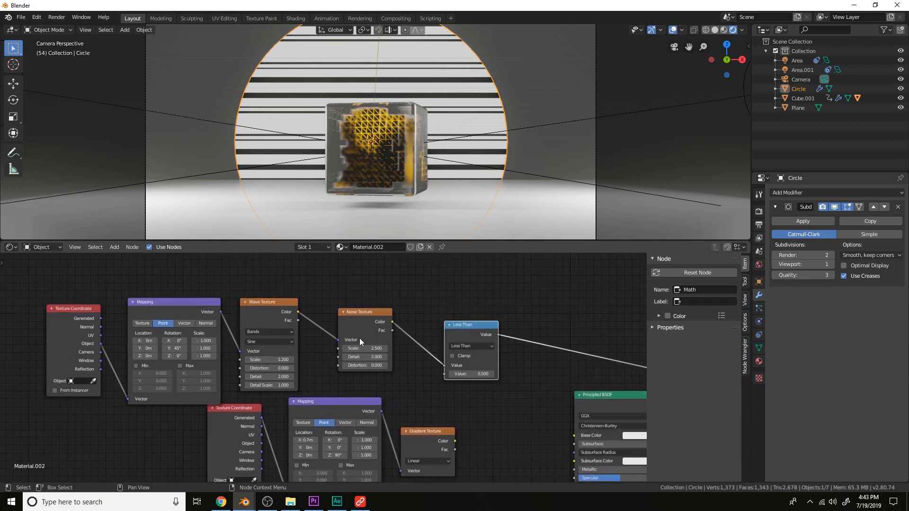
{"action": "middle_click_drag", "start_coordinate": [359, 338], "coordinate": [505, 330]}
{"action": "scroll", "coordinate": [469, 334], "scroll_direction": "up", "scroll_amount": 4}
{"action": "scroll", "coordinate": [369, 175], "scroll_direction": "down", "scroll_amount": 2}
{"action": "key", "text": "shift+a"}
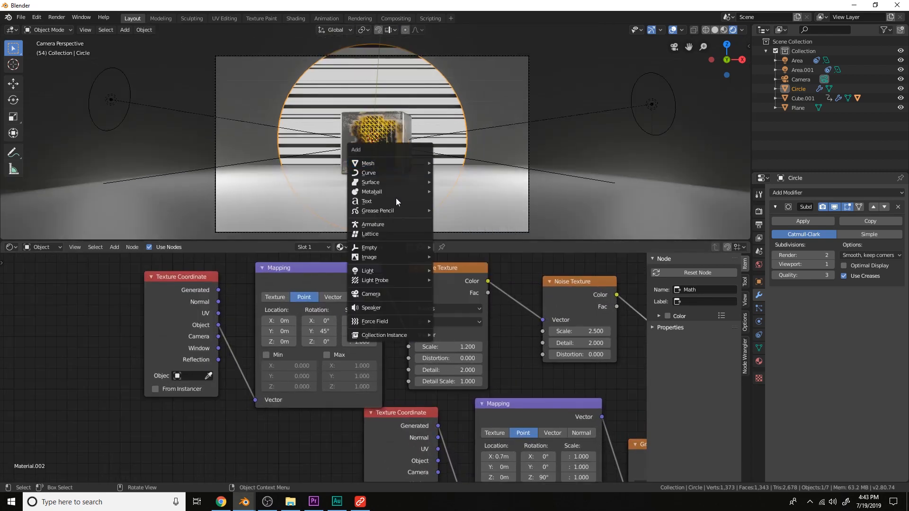
{"action": "mouse_move", "coordinate": [372, 249]}
{"action": "left_click", "coordinate": [461, 251]}
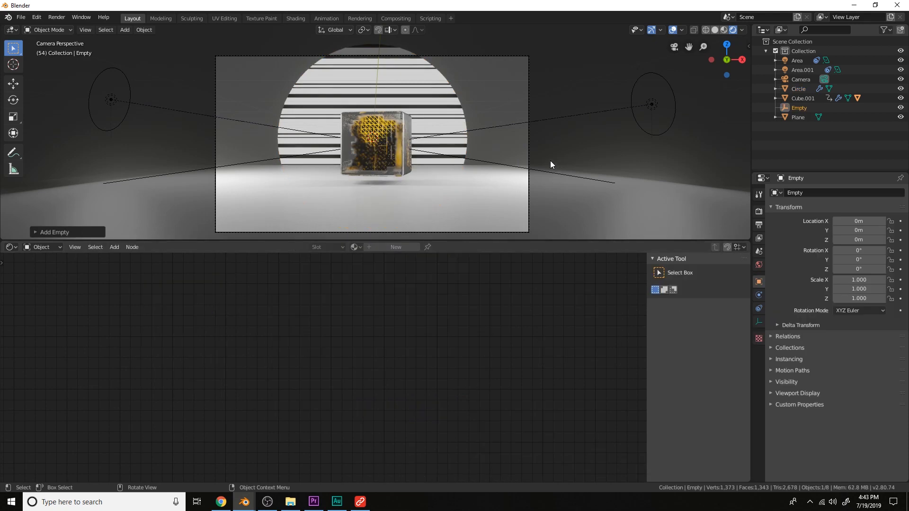
Move the Empty to about X 12.5 m, Y 7.9 m, Z 5.2 m
{"action": "middle_click_drag", "start_coordinate": [550, 160], "coordinate": [445, 170]}
{"action": "scroll", "coordinate": [445, 169], "scroll_direction": "down", "scroll_amount": 3}
{"action": "key", "text": "g"}
{"action": "left_click", "coordinate": [442, 107]}
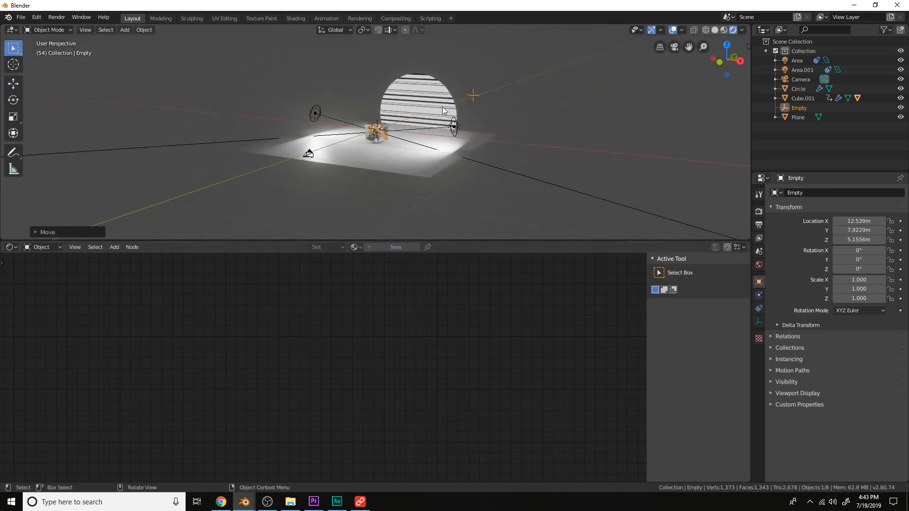
{"action": "left_click", "coordinate": [442, 107]}
{"action": "left_click", "coordinate": [473, 96]}
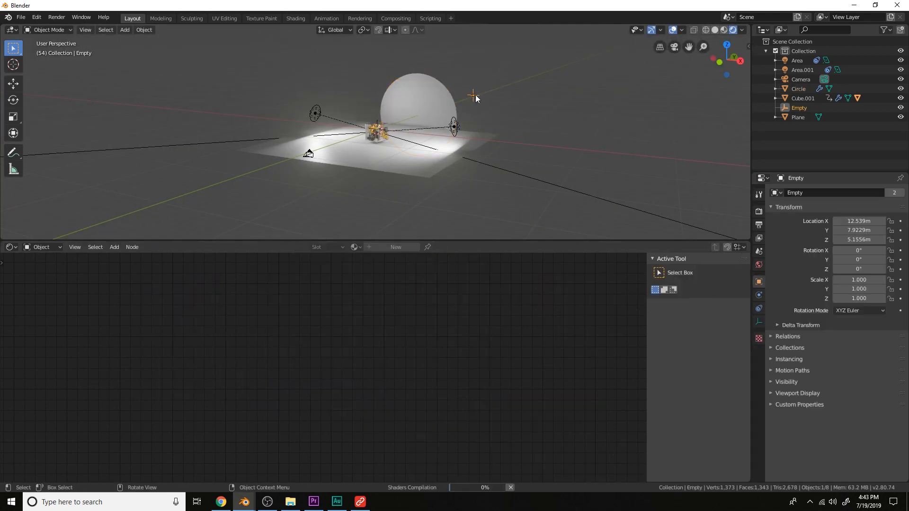
Scale the Empty up to about 12.2 in the camera view
{"action": "scroll", "coordinate": [539, 104], "scroll_direction": "up", "scroll_amount": 2}
{"action": "key", "text": "KP_0"}
{"action": "key", "text": "s"}
{"action": "left_click", "coordinate": [637, 89]}
{"action": "key", "text": "s"}
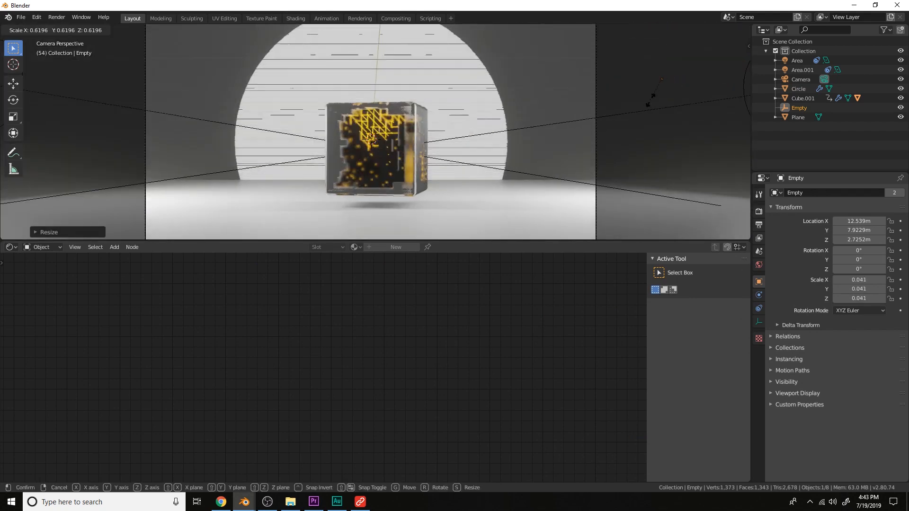
{"action": "left_click", "coordinate": [530, 182]}
{"action": "key", "text": "s"}
{"action": "left_click", "coordinate": [534, 165]}
{"action": "key", "text": "s"}
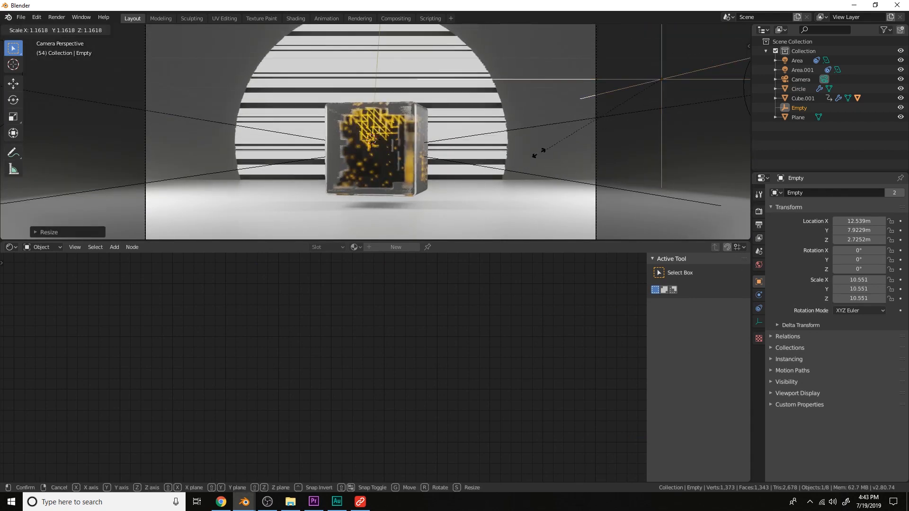
{"action": "left_click", "coordinate": [573, 126]}
Move the Empty along Z to about -1.8 m
{"action": "key", "text": "g"}
{"action": "key", "text": "z"}
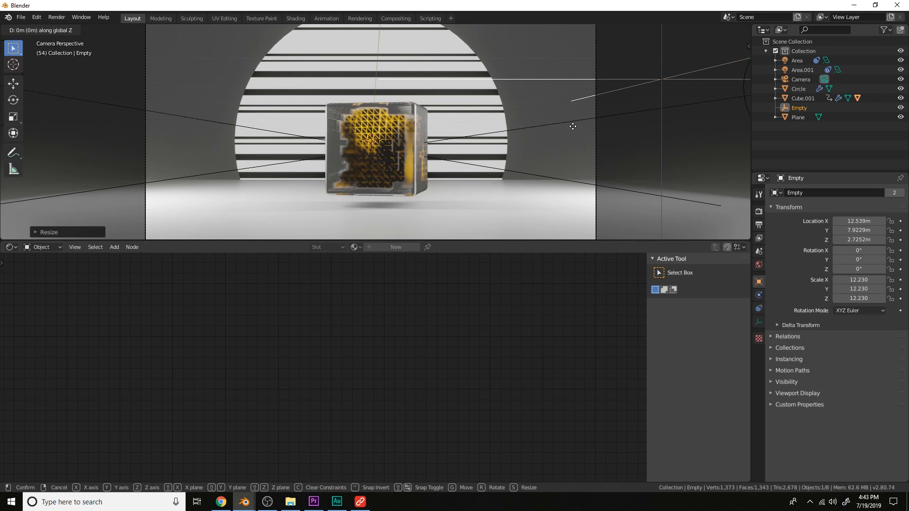
{"action": "left_click", "coordinate": [573, 126]}
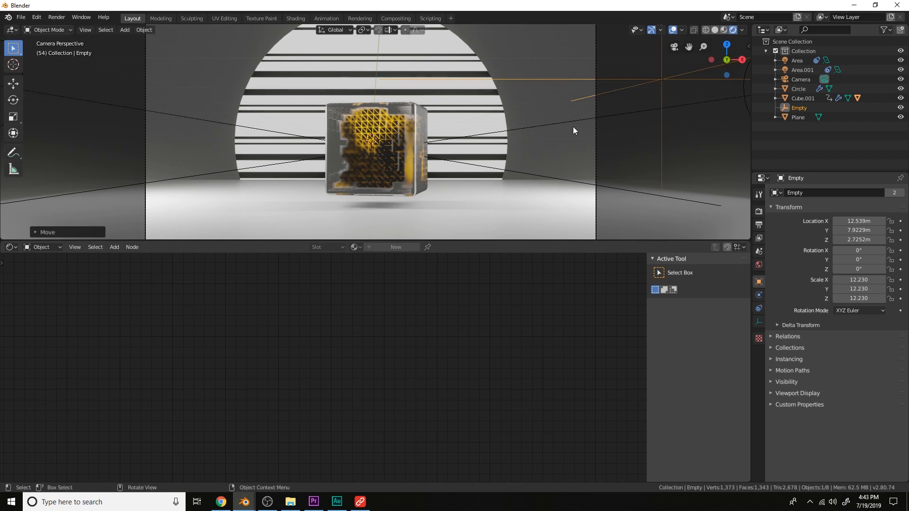
{"action": "key", "text": "g"}
{"action": "key", "text": "z"}
{"action": "left_click", "coordinate": [594, 58]}
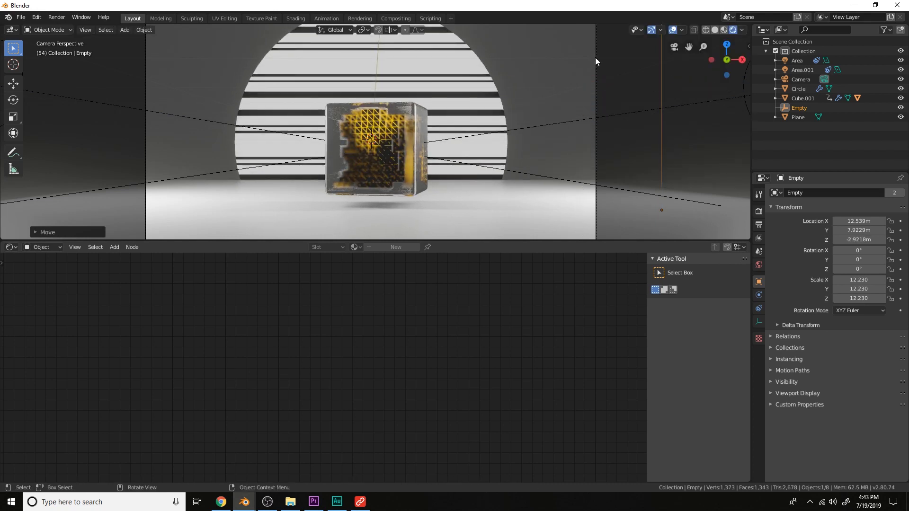
{"action": "scroll", "coordinate": [593, 64], "scroll_direction": "down", "scroll_amount": 2}
{"action": "key", "text": "g"}
{"action": "key", "text": "z"}
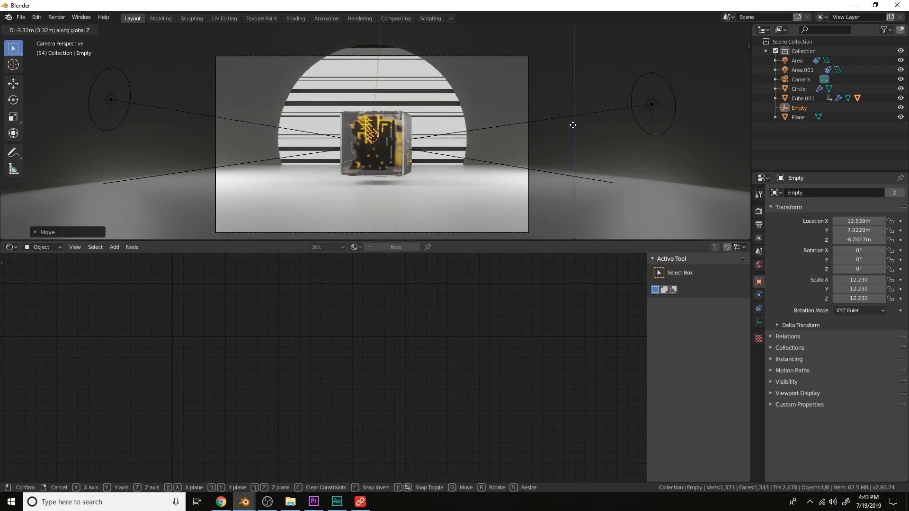
{"action": "left_click", "coordinate": [569, 59]}
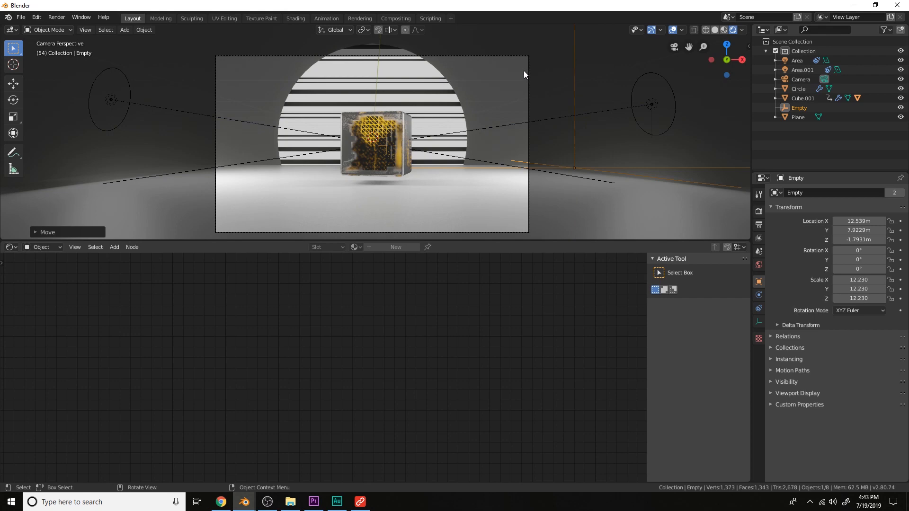
Reselect the circle and rearrange its material nodes
{"action": "left_click", "coordinate": [448, 96]}
{"action": "scroll", "coordinate": [578, 317], "scroll_direction": "down", "scroll_amount": 5}
{"action": "middle_click_drag", "start_coordinate": [608, 337], "coordinate": [404, 324]}
{"action": "middle_click_drag", "start_coordinate": [514, 342], "coordinate": [428, 348]}
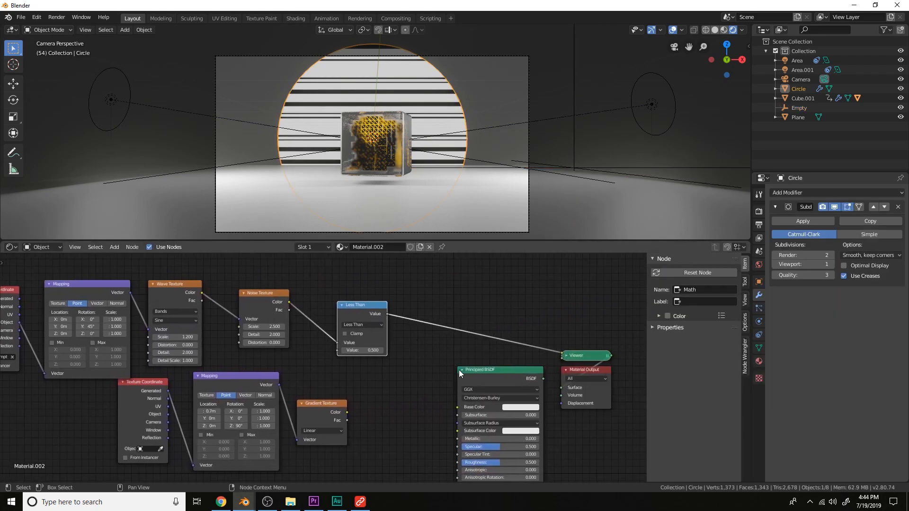
Delete the Principled BSDF node from the circle's material and add an Emission node
{"action": "middle_click_drag", "start_coordinate": [490, 380], "coordinate": [435, 342]}
{"action": "left_click", "coordinate": [436, 341]}
{"action": "key", "text": "x"}
{"action": "key", "text": "shift+a"}
{"action": "left_click", "coordinate": [424, 351]}
{"action": "type", "text": "em"}
{"action": "key", "text": "Return"}
{"action": "left_click", "coordinate": [424, 333]}
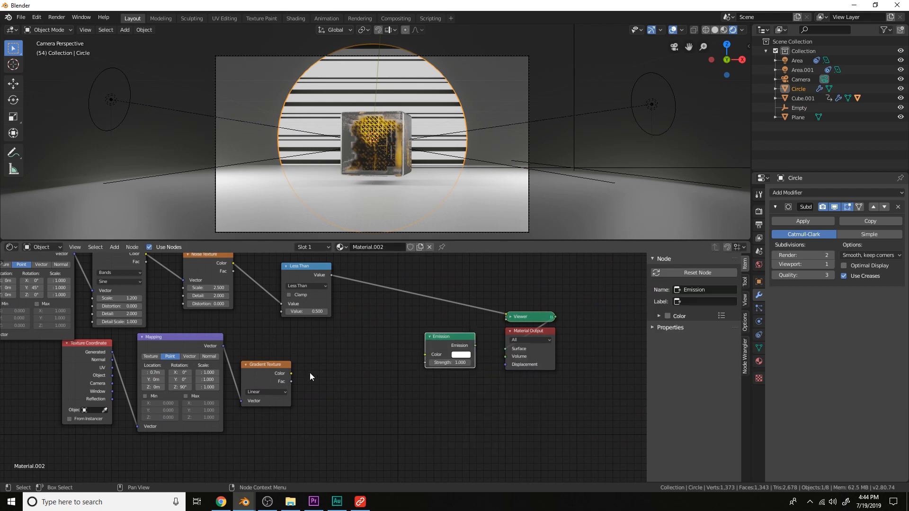
Connect the Gradient Texture color into the Emission node and the Emission into the Material Output surface
{"action": "left_click_drag", "start_coordinate": [291, 374], "coordinate": [364, 369]}
{"action": "left_click_drag", "start_coordinate": [422, 353], "coordinate": [424, 355]}
{"action": "left_click", "coordinate": [450, 337], "text": "ctrl+shift"}
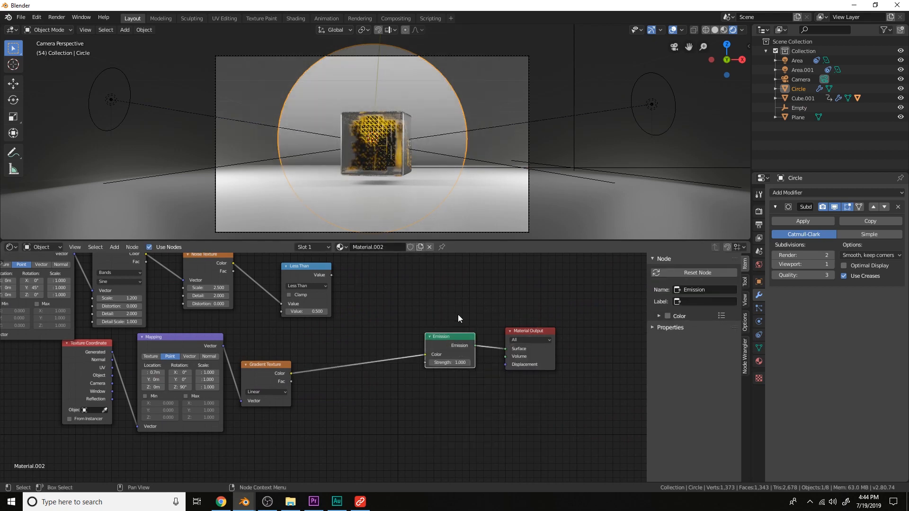
Insert a ColorRamp between the Gradient Texture and Emission, and set its first stop to bright magenta
{"action": "scroll", "coordinate": [426, 321], "scroll_direction": "up", "scroll_amount": 3}
{"action": "middle_click_drag", "start_coordinate": [347, 341], "coordinate": [374, 319]}
{"action": "key", "text": "shift+a"}
{"action": "left_click", "coordinate": [374, 316]}
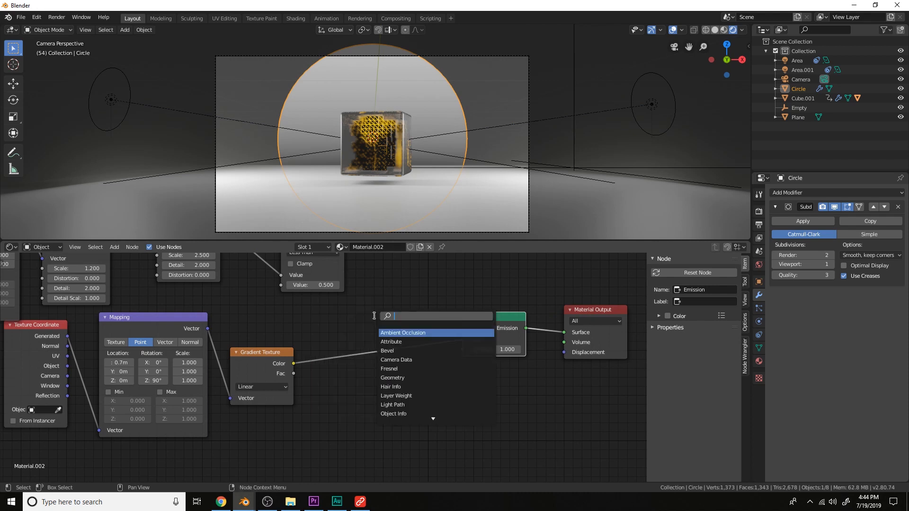
{"action": "type", "text": "col"}
{"action": "key", "text": "Return"}
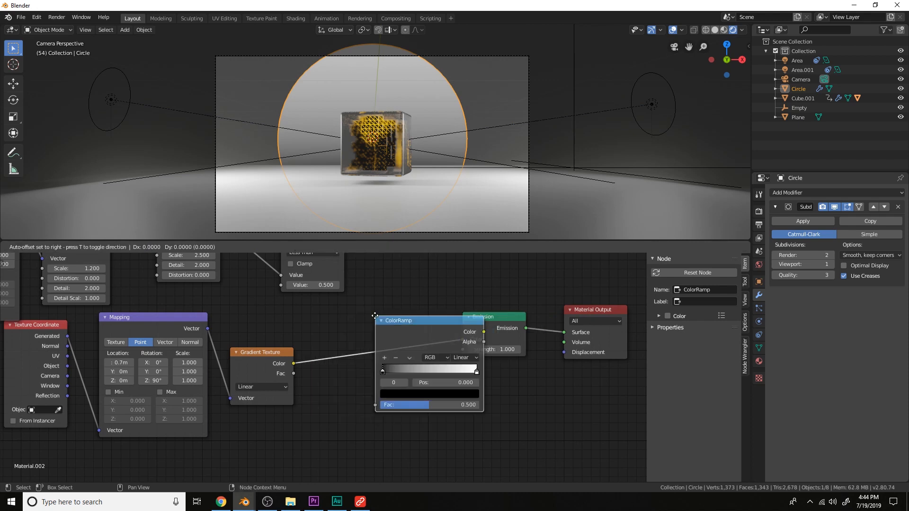
{"action": "left_click", "coordinate": [330, 316]}
{"action": "left_click", "coordinate": [390, 392]}
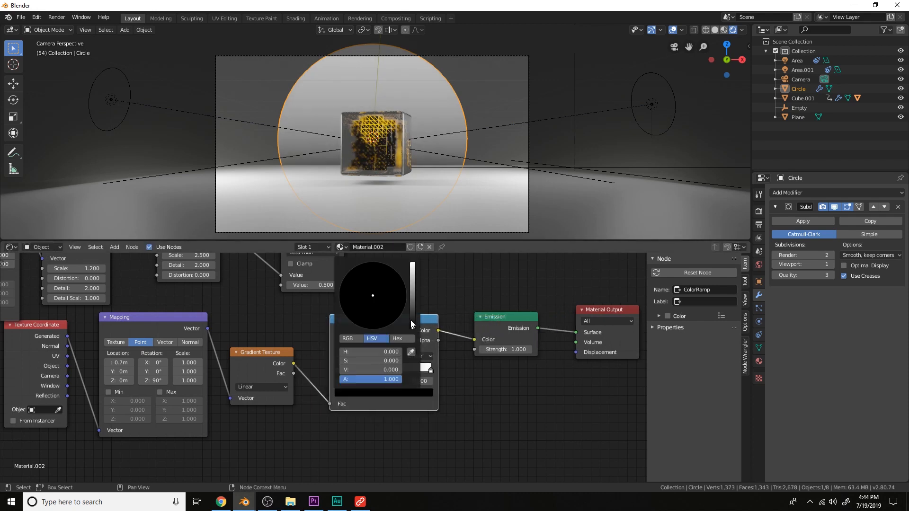
{"action": "left_click_drag", "start_coordinate": [410, 320], "coordinate": [412, 264]}
{"action": "left_click", "coordinate": [401, 313]}
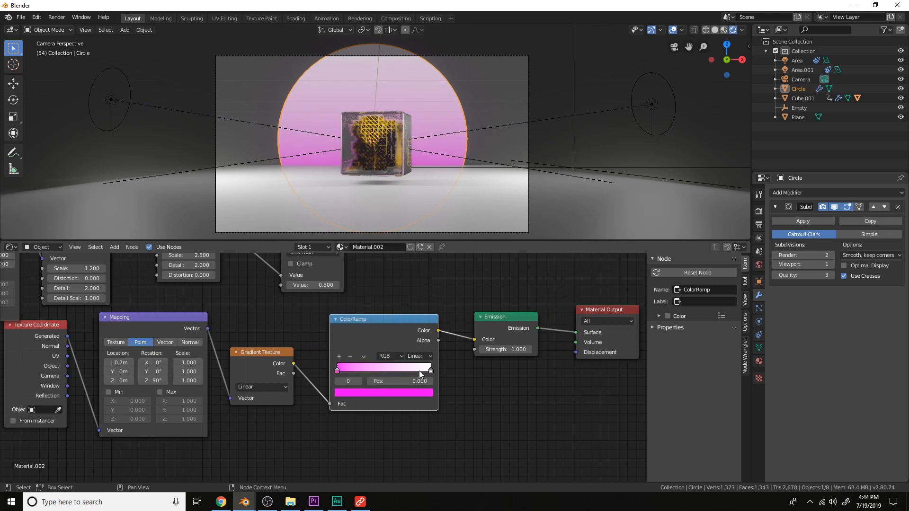
Move the ColorRamp's second stop to about 0.48 and color it orange-yellow
{"action": "left_click", "coordinate": [419, 369]}
{"action": "left_click", "coordinate": [405, 394]}
{"action": "left_click", "coordinate": [381, 268]}
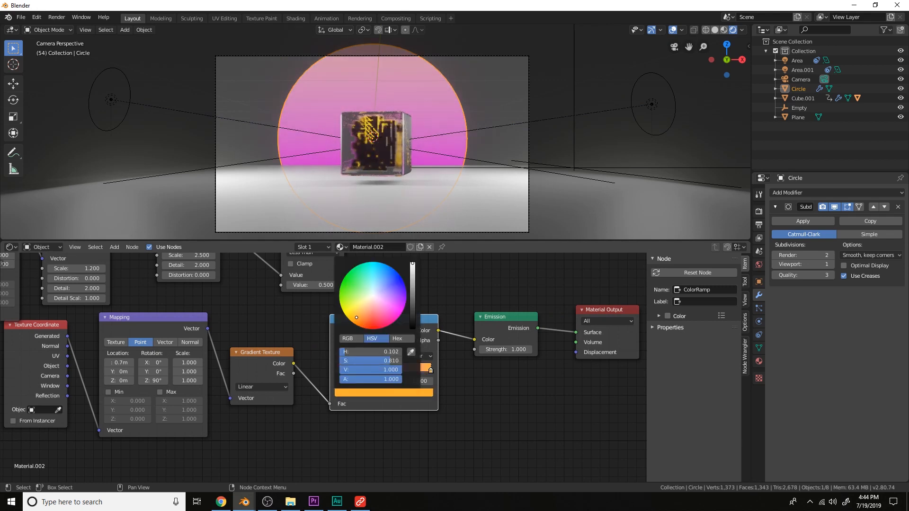
{"action": "left_click_drag", "start_coordinate": [416, 368], "coordinate": [383, 392]}
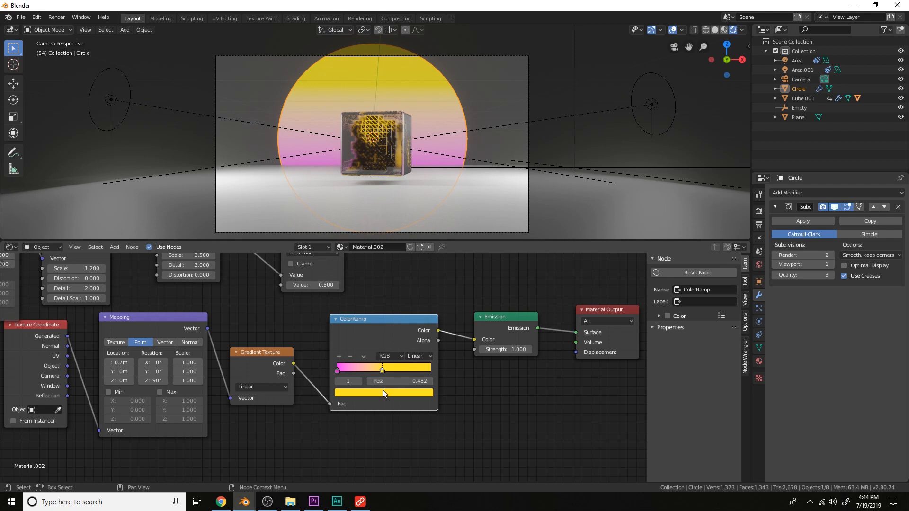
{"action": "left_click", "coordinate": [383, 395]}
{"action": "left_click_drag", "start_coordinate": [372, 351], "coordinate": [369, 351]}
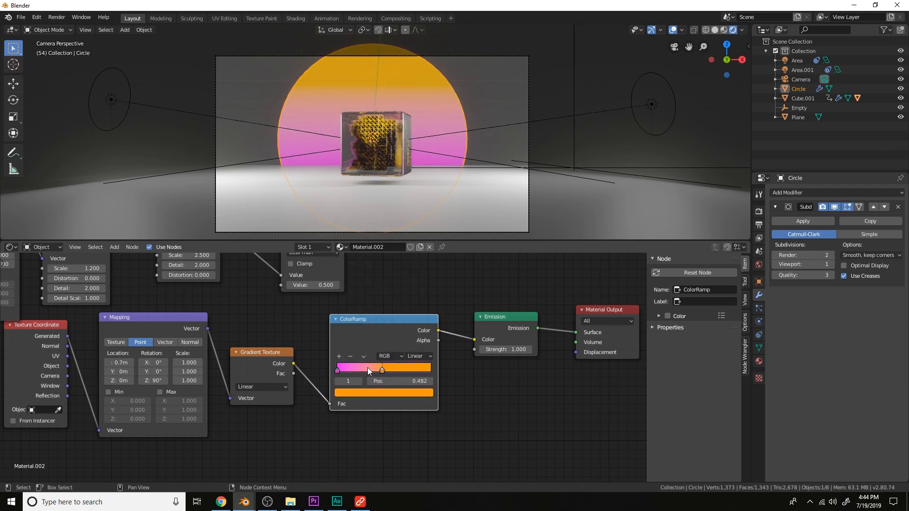
Add a middle ColorRamp stop at about 0.24 and adjust its color toward red-orange
{"action": "left_click", "coordinate": [368, 368], "text": "ctrl"}
{"action": "left_click", "coordinate": [377, 389]}
{"action": "mouse_move", "coordinate": [378, 364]}
{"action": "left_mouse_down"}
{"action": "mouse_move", "coordinate": [412, 370]}
{"action": "mouse_move", "coordinate": [364, 370]}
{"action": "mouse_move", "coordinate": [372, 364]}
{"action": "left_mouse_up"}
{"action": "scroll", "coordinate": [488, 368], "scroll_direction": "up", "scroll_amount": 1}
{"action": "left_click", "coordinate": [373, 391]}
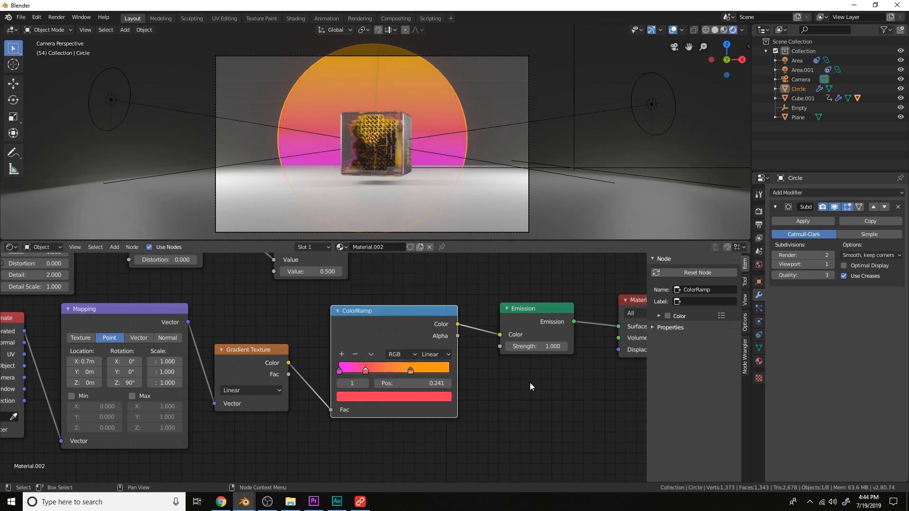
Recolor the ColorRamp's first stop to a pinkish red
{"action": "left_click", "coordinate": [348, 373]}
{"action": "left_click", "coordinate": [358, 394]}
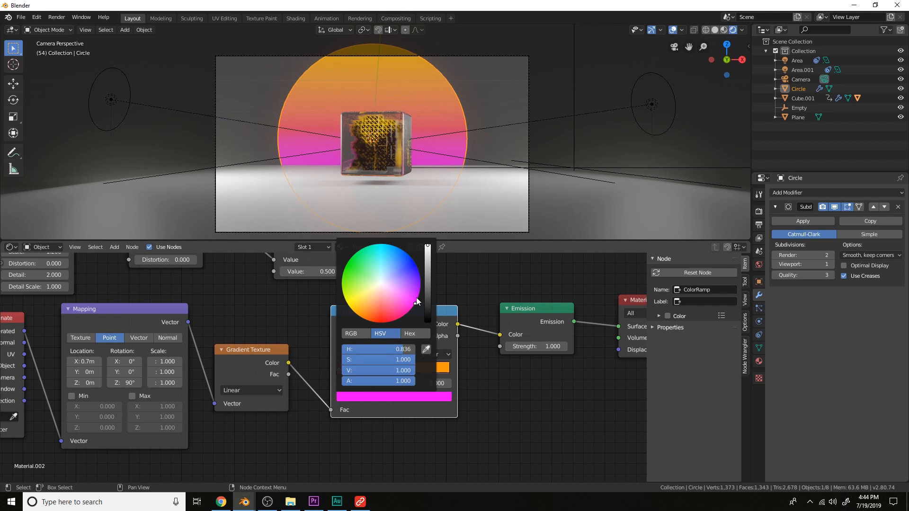
{"action": "left_click_drag", "start_coordinate": [415, 303], "coordinate": [395, 315]}
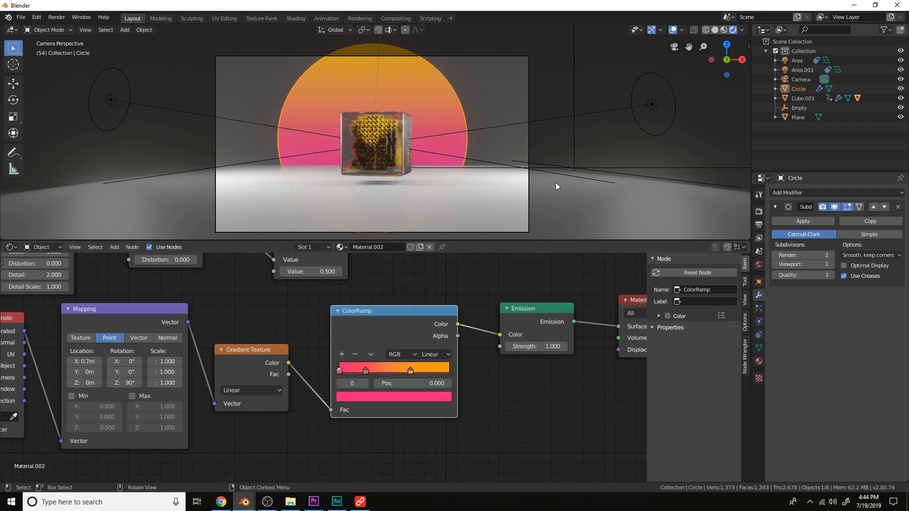
Set the Emission strength to 5 and move the Material Output node aside
{"action": "scroll", "coordinate": [523, 322], "scroll_direction": "down", "scroll_amount": 1}
{"action": "middle_click_drag", "start_coordinate": [523, 322], "coordinate": [408, 360]}
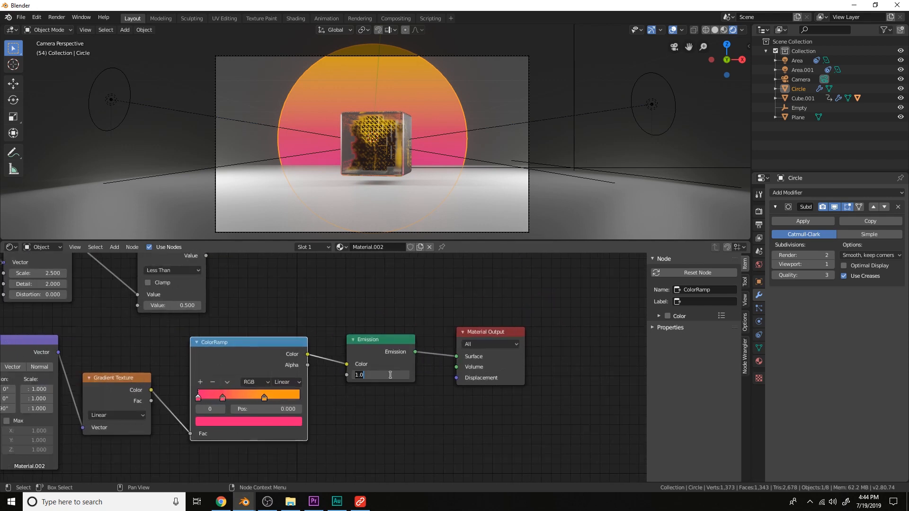
{"action": "key", "text": "Return"}
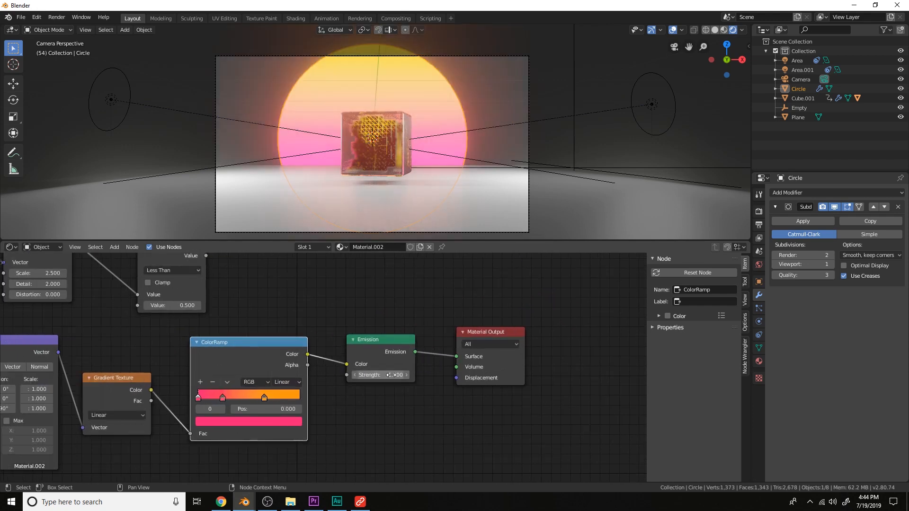
{"action": "scroll", "coordinate": [405, 347], "scroll_direction": "down", "scroll_amount": 3}
{"action": "middle_click_drag", "start_coordinate": [393, 312], "coordinate": [409, 334]}
{"action": "middle_click_drag", "start_coordinate": [354, 345], "coordinate": [381, 365]}
{"action": "left_click_drag", "start_coordinate": [528, 392], "coordinate": [610, 399]}
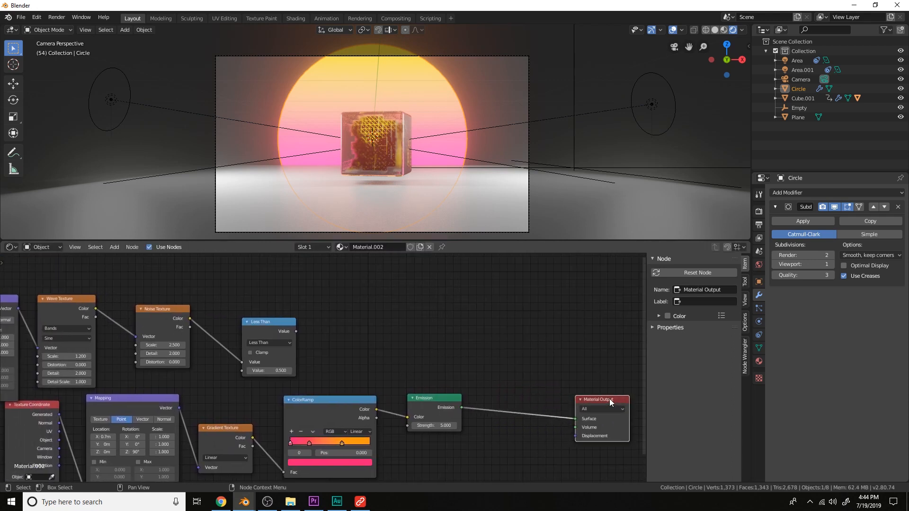
Add a Transparent BSDF node below the Emission node
{"action": "middle_click_drag", "start_coordinate": [527, 365], "coordinate": [435, 334]}
{"action": "key", "text": "shift+a"}
{"action": "left_click", "coordinate": [435, 333]}
{"action": "type", "text": "trans"}
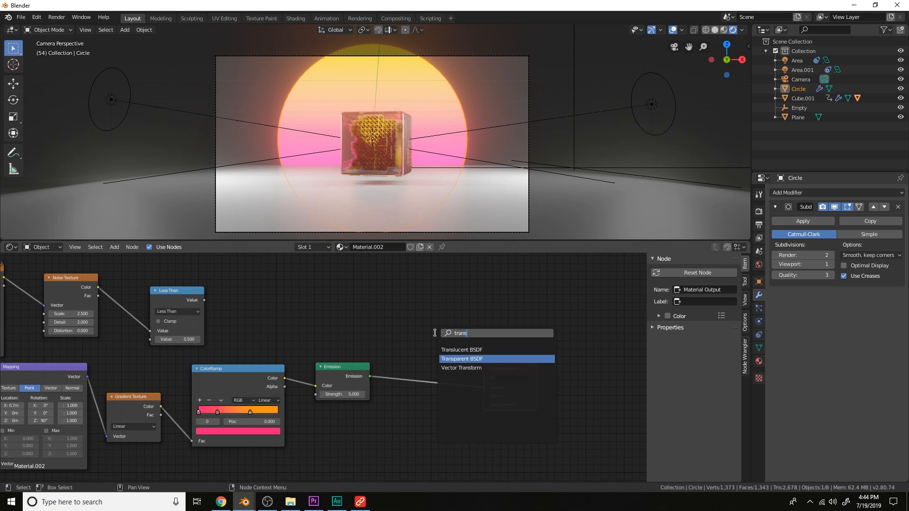
{"action": "key", "text": "Return"}
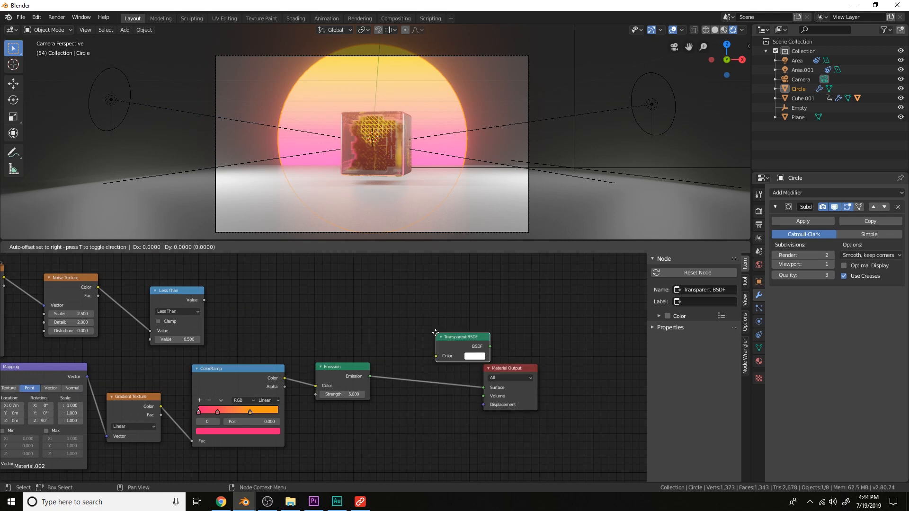
{"action": "left_click", "coordinate": [325, 408]}
Insert a Mix Shader between Emission and Material Output and plug the Transparent BSDF into it
{"action": "key", "text": "shift+a"}
{"action": "left_click", "coordinate": [402, 355]}
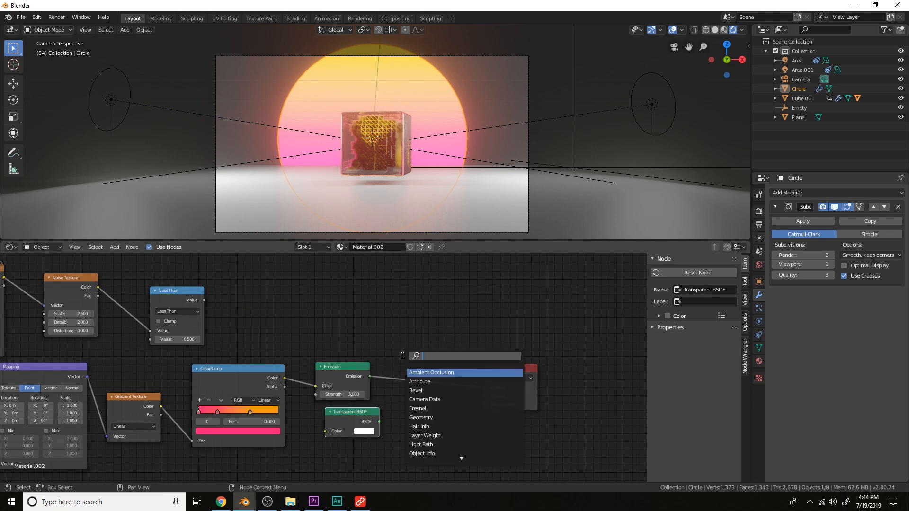
{"action": "type", "text": "mix"}
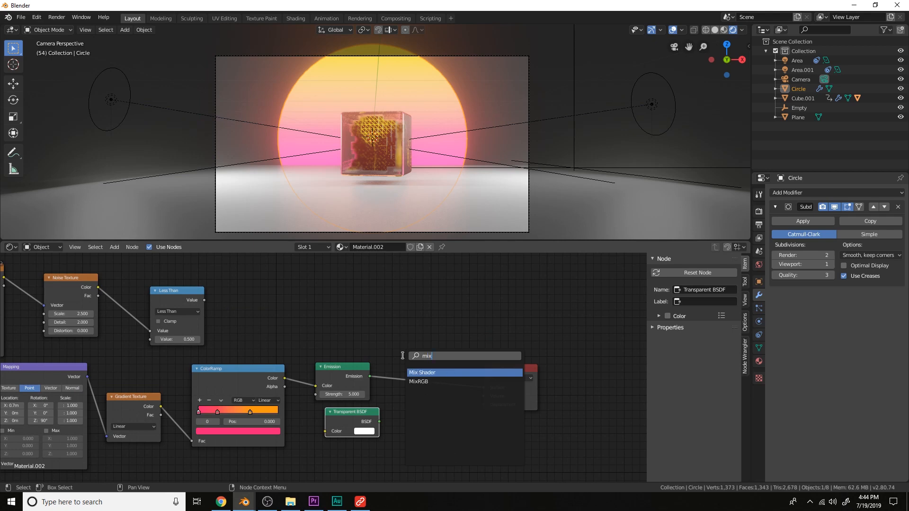
{"action": "key", "text": "Return"}
{"action": "left_click", "coordinate": [403, 356]}
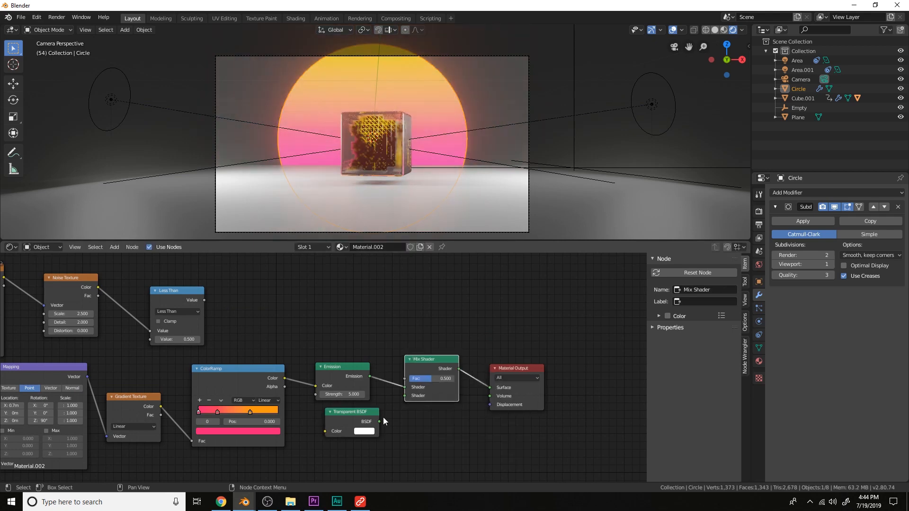
{"action": "left_click_drag", "start_coordinate": [380, 421], "coordinate": [410, 398]}
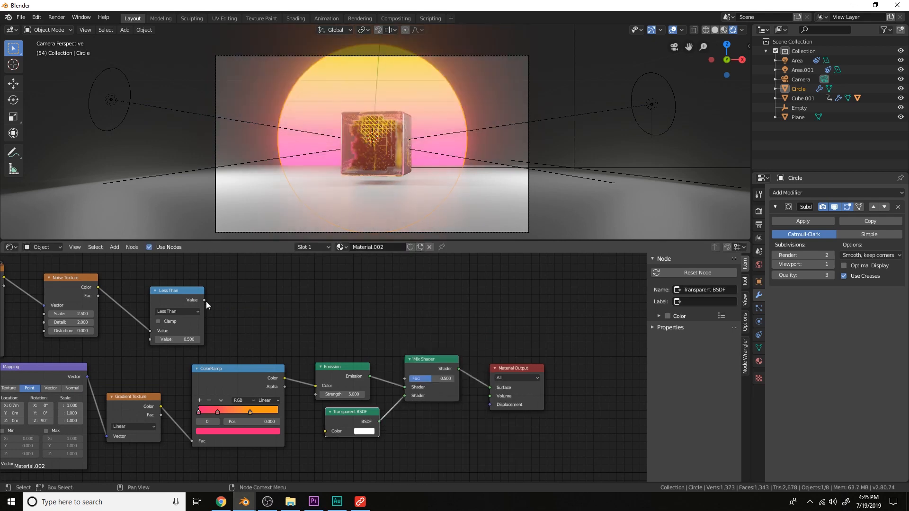
Connect the Less Than value to the Mix Shader factor and move the Transparent BSDF to its first shader input
{"action": "left_click_drag", "start_coordinate": [204, 300], "coordinate": [409, 376]}
{"action": "scroll", "coordinate": [450, 151], "scroll_direction": "up", "scroll_amount": 1}
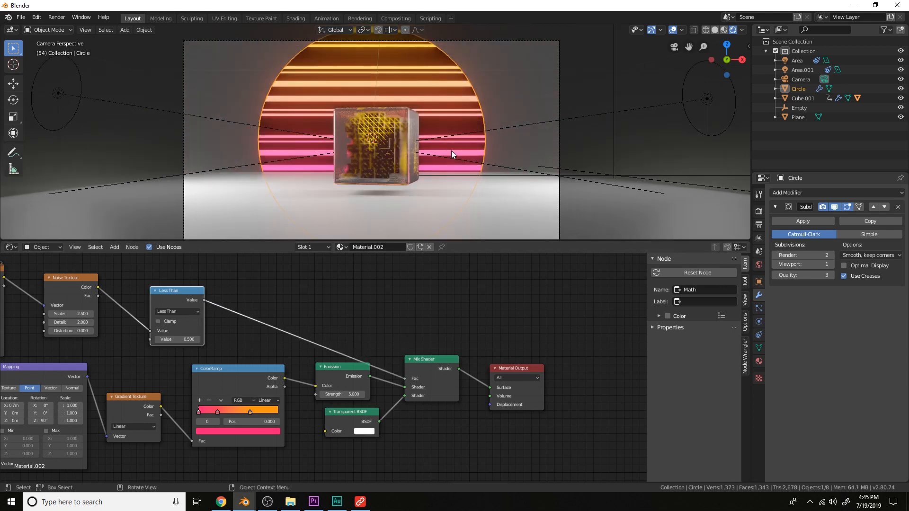
{"action": "left_click_drag", "start_coordinate": [410, 399], "coordinate": [407, 387]}
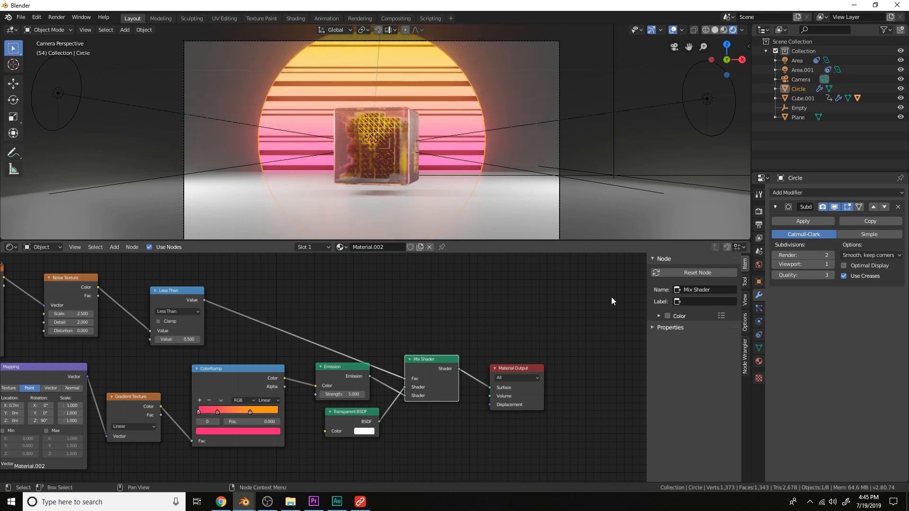
Set the circle material's blend mode to Alpha Clip
{"action": "left_click", "coordinate": [759, 362]}
{"action": "left_click", "coordinate": [862, 382]}
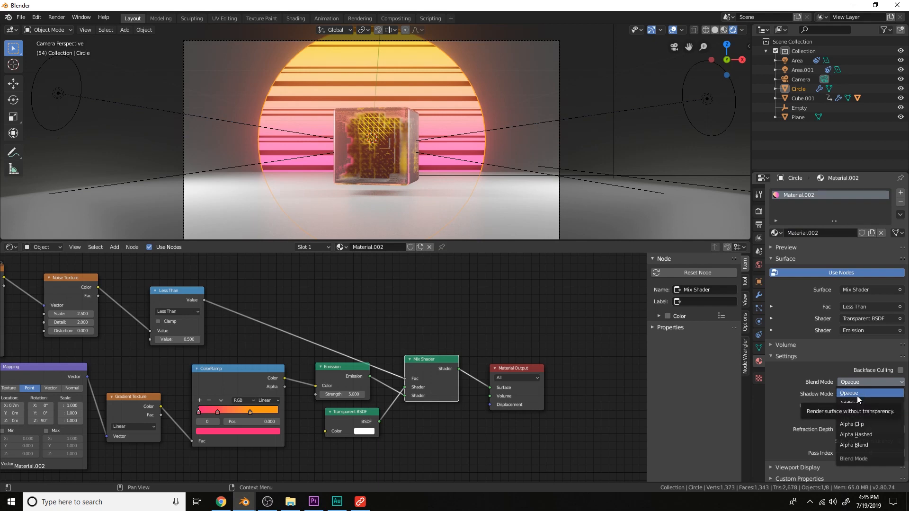
{"action": "left_click", "coordinate": [854, 423]}
Preview the animation from the camera view
{"action": "middle_click_drag", "start_coordinate": [563, 148], "coordinate": [630, 169]}
{"action": "key", "text": "KP_0"}
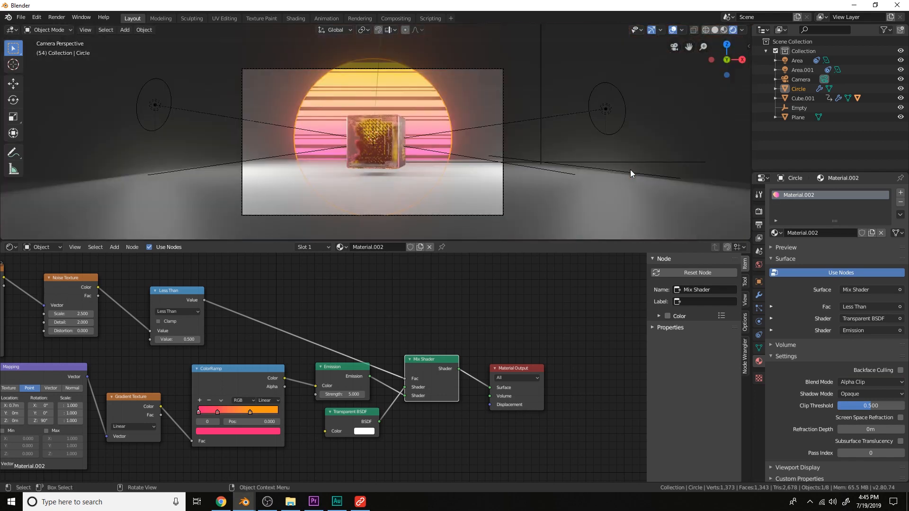
{"action": "scroll", "coordinate": [554, 122], "scroll_direction": "down", "scroll_amount": 3}
{"action": "key", "text": "space"}
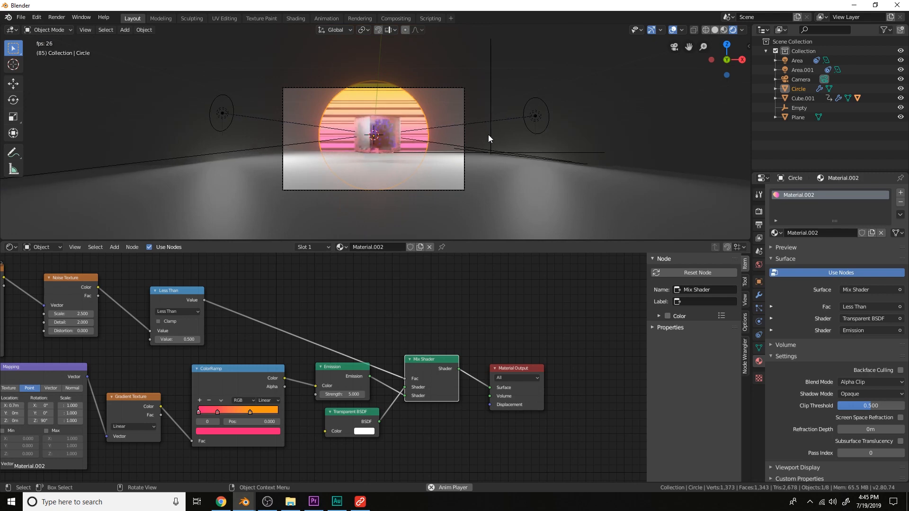
{"action": "key", "text": "space"}
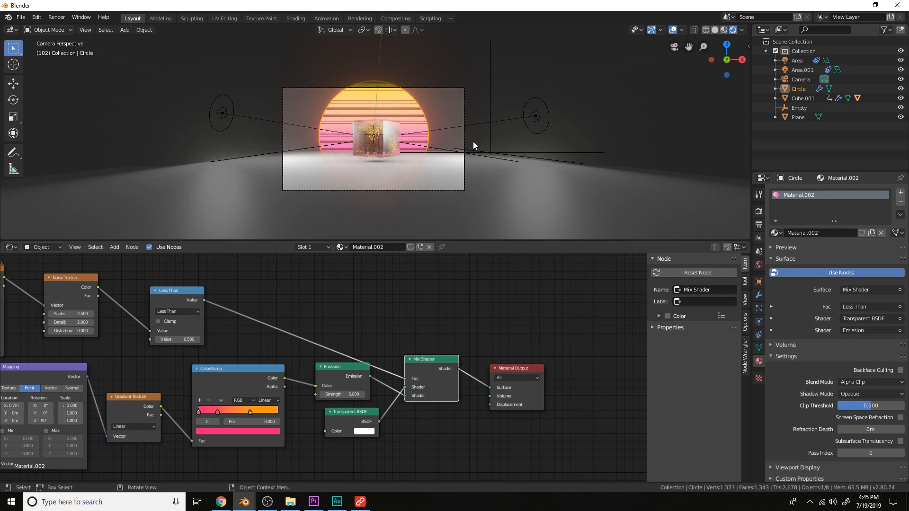
Add a new plane to the scene
{"action": "scroll", "coordinate": [472, 141], "scroll_direction": "up", "scroll_amount": 3}
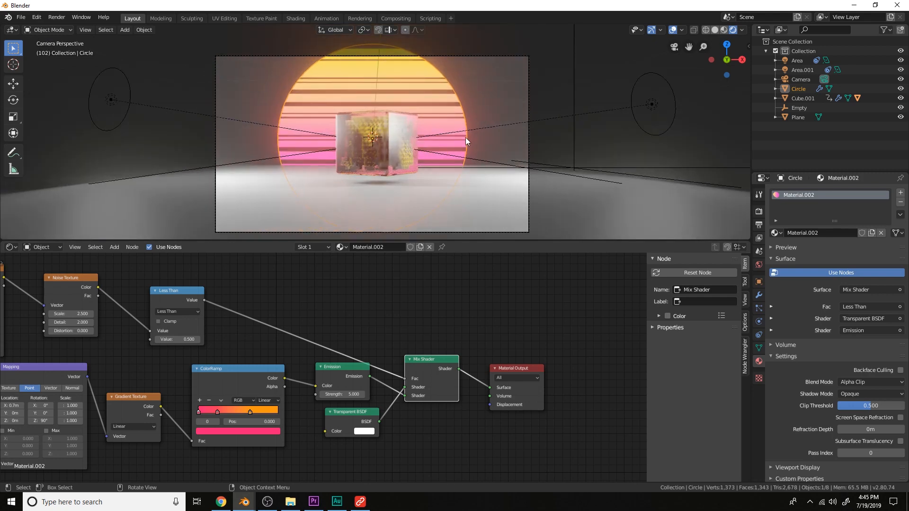
{"action": "middle_click_drag", "start_coordinate": [464, 137], "coordinate": [457, 128]}
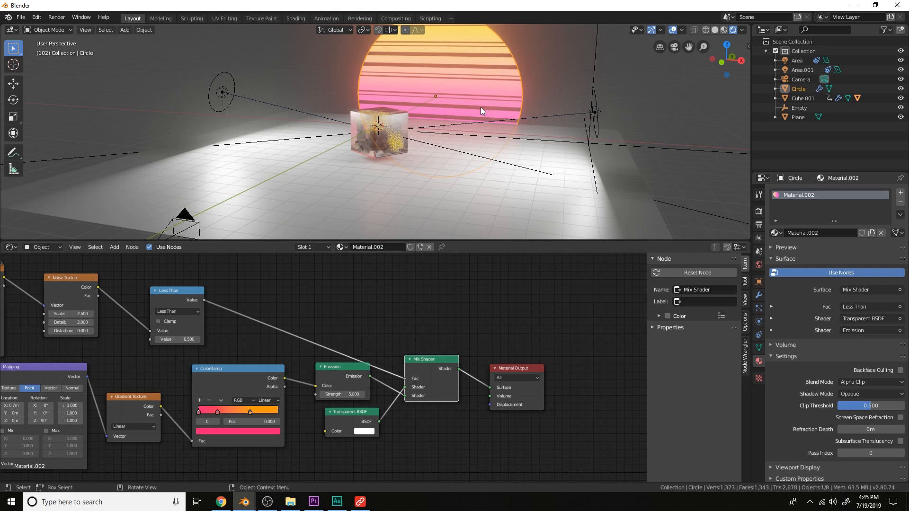
{"action": "middle_click_drag", "start_coordinate": [481, 107], "coordinate": [435, 181], "text": "shift"}
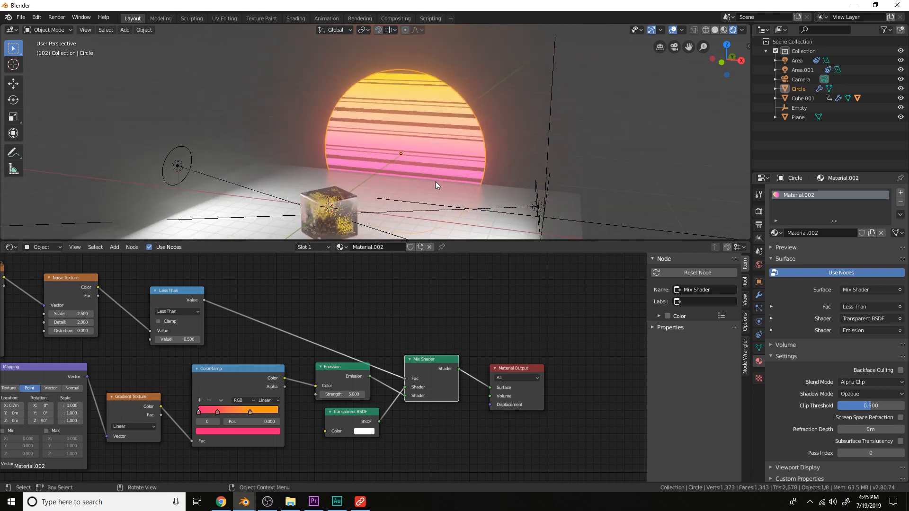
{"action": "key", "text": "shift+a"}
{"action": "mouse_move", "coordinate": [433, 168]}
{"action": "left_click", "coordinate": [475, 169]}
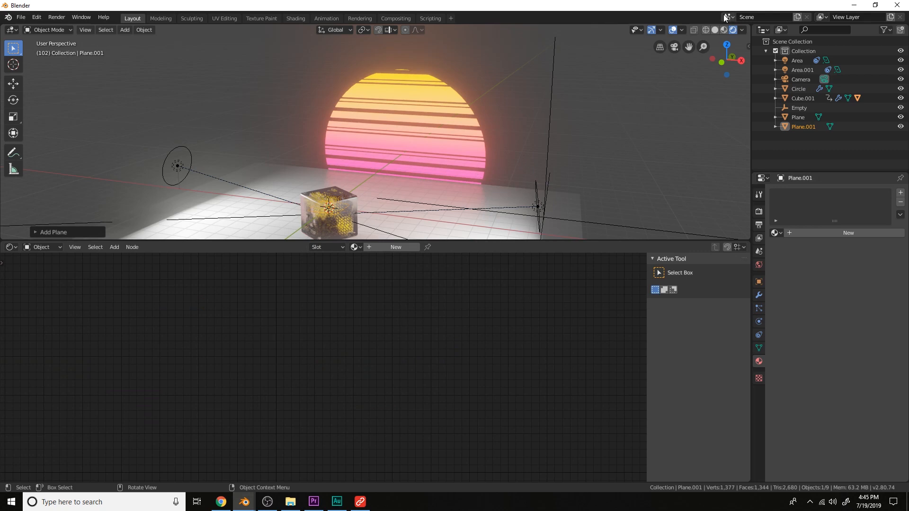
Switch to solid shading and scale the new plane up
{"action": "left_click", "coordinate": [713, 29]}
{"action": "scroll", "coordinate": [485, 164], "scroll_direction": "down", "scroll_amount": 5}
{"action": "key", "text": "s"}
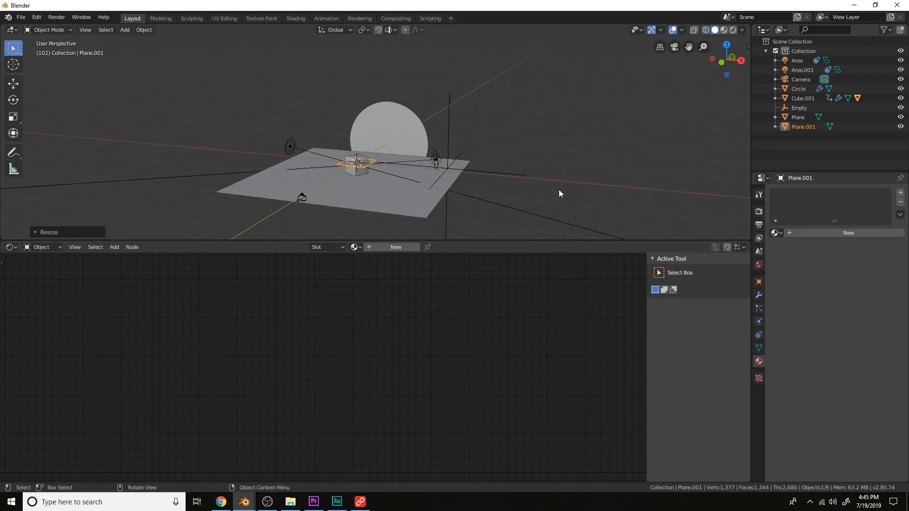
{"action": "left_click", "coordinate": [513, 198]}
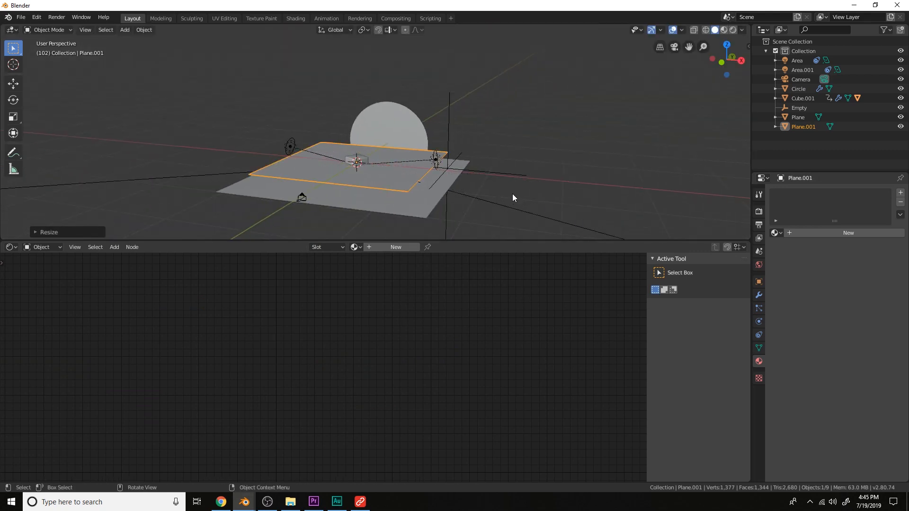
Rotate the new plane 90 degrees around the X axis
{"action": "type", "text": "rx"}
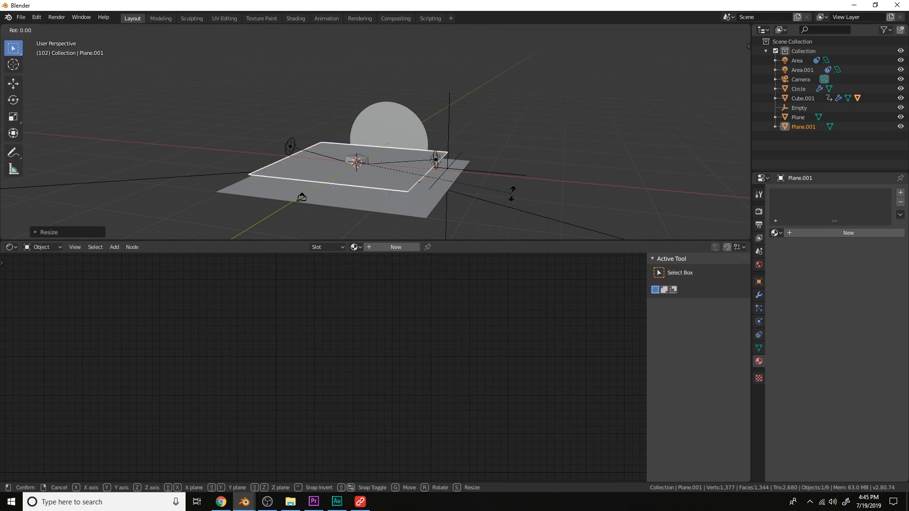
{"action": "type", "text": "90"}
{"action": "key", "text": "Return"}
{"action": "key", "text": "KP_1"}
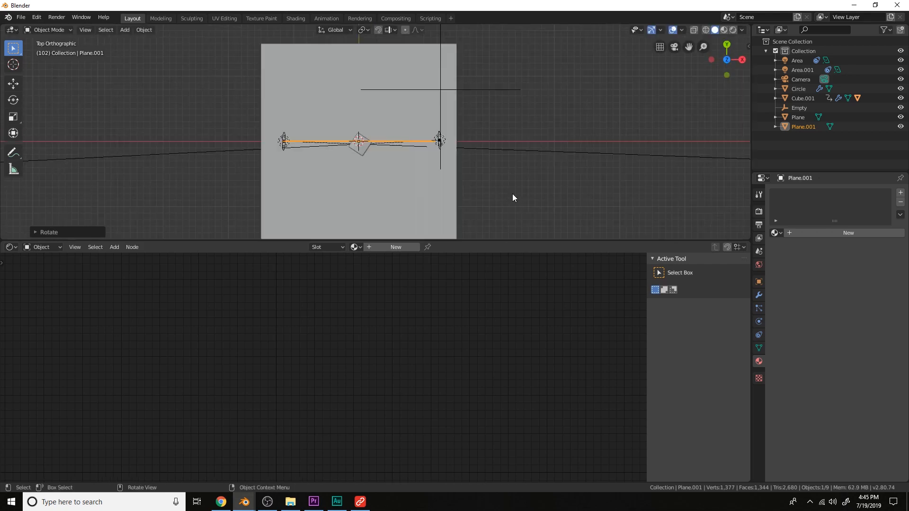
Move the new plane in the top view
{"action": "key", "text": "g"}
{"action": "left_click", "coordinate": [498, 87]}
{"action": "middle_click_drag", "start_coordinate": [499, 87], "coordinate": [380, 135]}
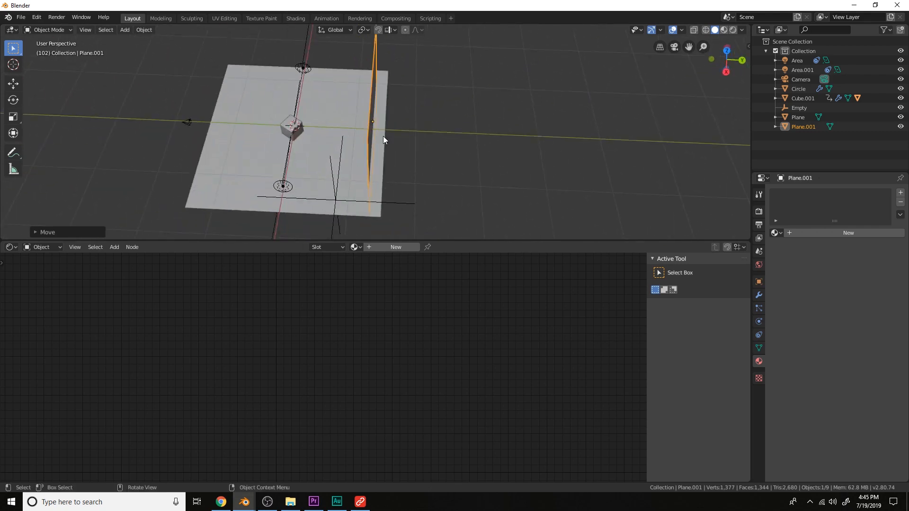
Select the glowing circle and move it along the Y axis
{"action": "left_click", "coordinate": [385, 135]}
{"action": "key", "text": "g"}
{"action": "key", "text": "y"}
{"action": "left_click", "coordinate": [397, 135]}
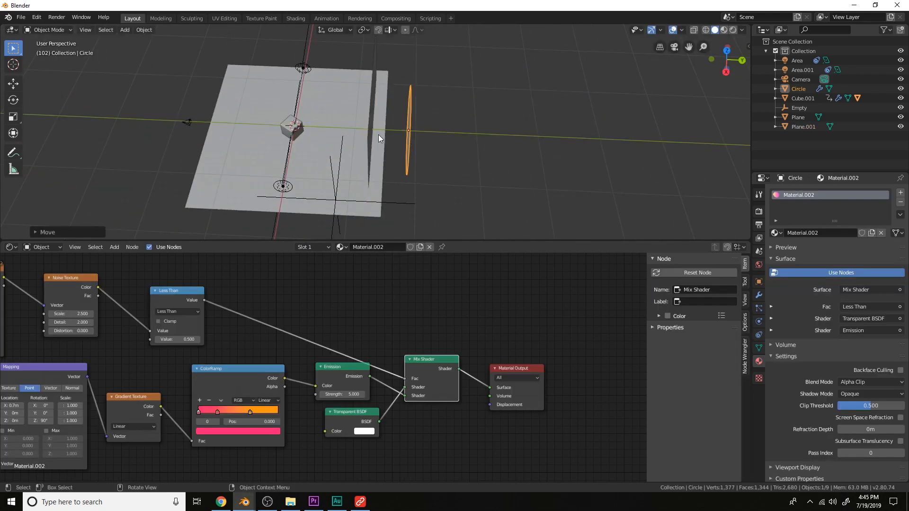
Select the new plane and move it along the Y axis in front of the circle
{"action": "left_click", "coordinate": [373, 134]}
{"action": "key", "text": "g"}
{"action": "key", "text": "y"}
{"action": "left_click", "coordinate": [390, 135]}
{"action": "middle_click_drag", "start_coordinate": [421, 150], "coordinate": [467, 126]}
{"action": "key", "text": "KP_0"}
{"action": "scroll", "coordinate": [466, 124], "scroll_direction": "up", "scroll_amount": 1}
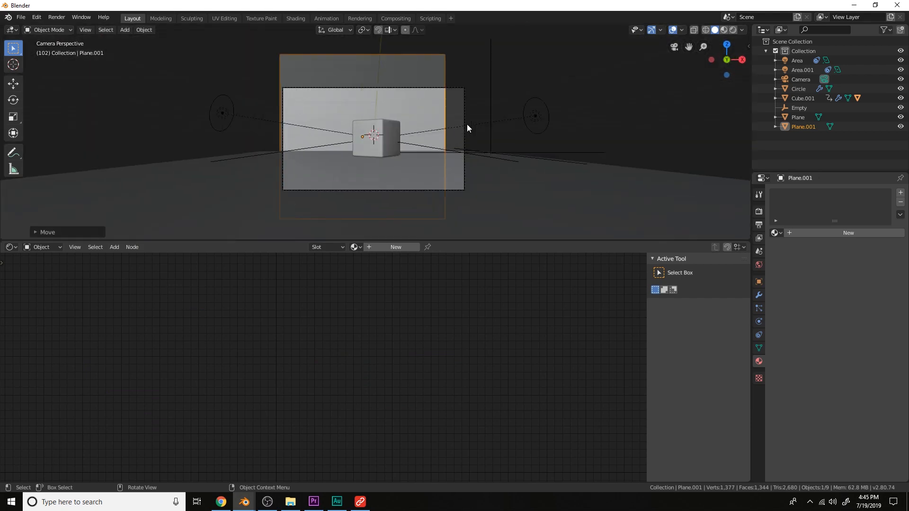
Scale the new plane up and shift it along the X axis to fill the camera frame
{"action": "key", "text": "s"}
{"action": "left_click", "coordinate": [489, 129]}
{"action": "key", "text": "g"}
{"action": "key", "text": "x"}
{"action": "left_click", "coordinate": [506, 131]}
Add a Displace modifier to the new plane
{"action": "left_click", "coordinate": [759, 295]}
{"action": "left_click", "coordinate": [816, 193]}
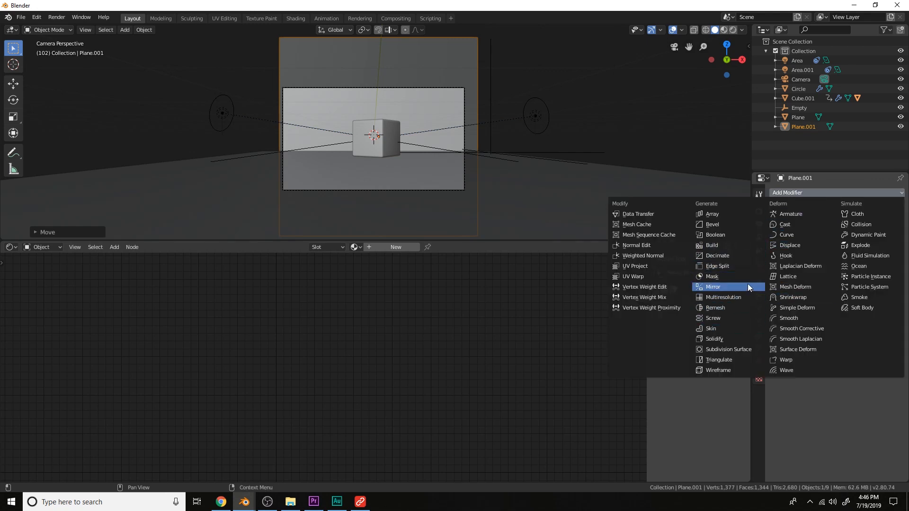
{"action": "left_click", "coordinate": [788, 244]}
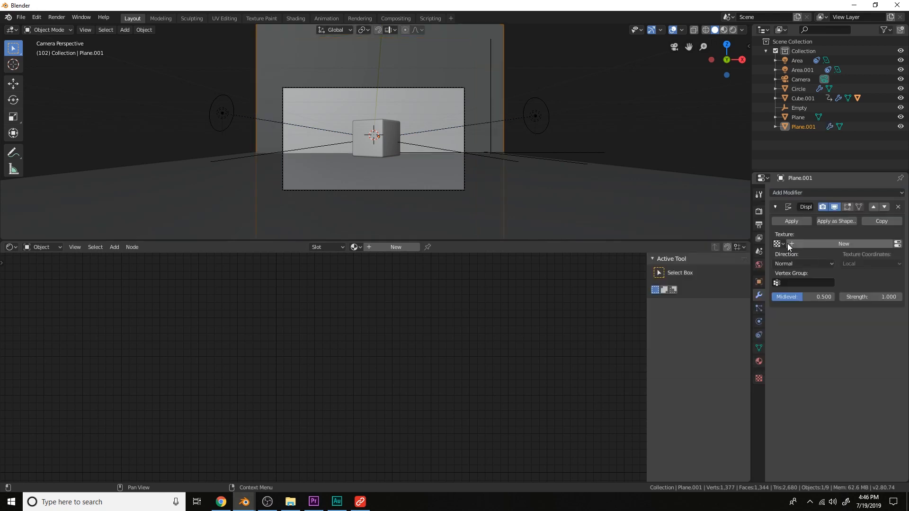
Add a Subdivision Surface modifier, move it above Displace, and set it to Simple
{"action": "left_click", "coordinate": [833, 189]}
{"action": "left_click", "coordinate": [728, 349]}
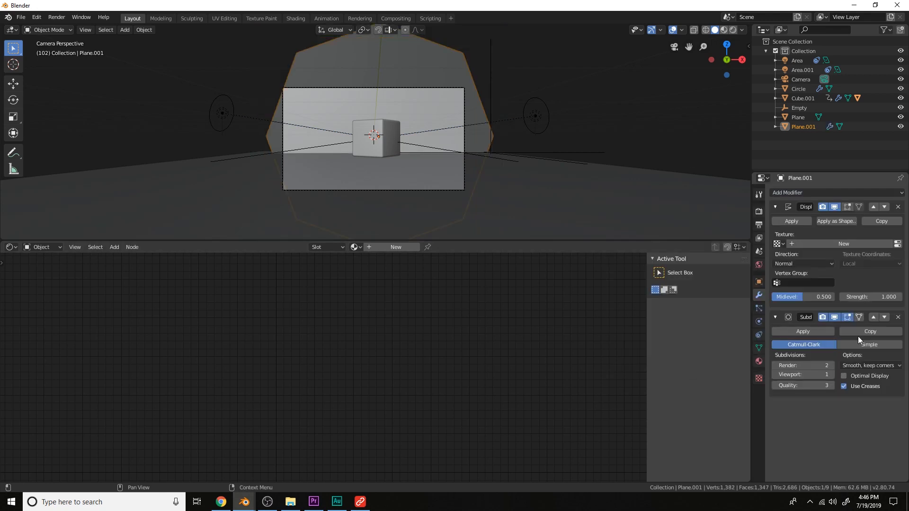
{"action": "left_click", "coordinate": [873, 317]}
{"action": "left_click", "coordinate": [871, 234]}
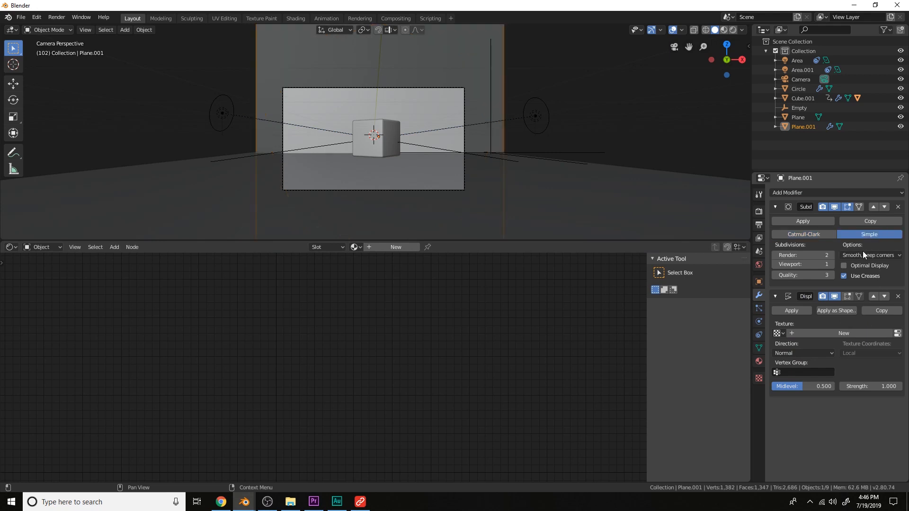
Set the viewport subdivisions to 5 and create a new texture for the Displace modifier
{"action": "left_click_drag", "start_coordinate": [831, 266], "coordinate": [862, 266]}
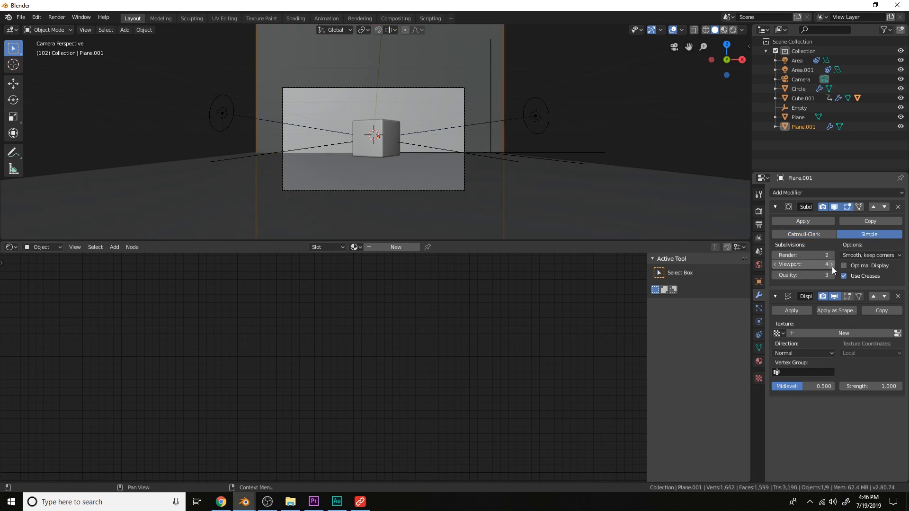
{"action": "left_click", "coordinate": [842, 333]}
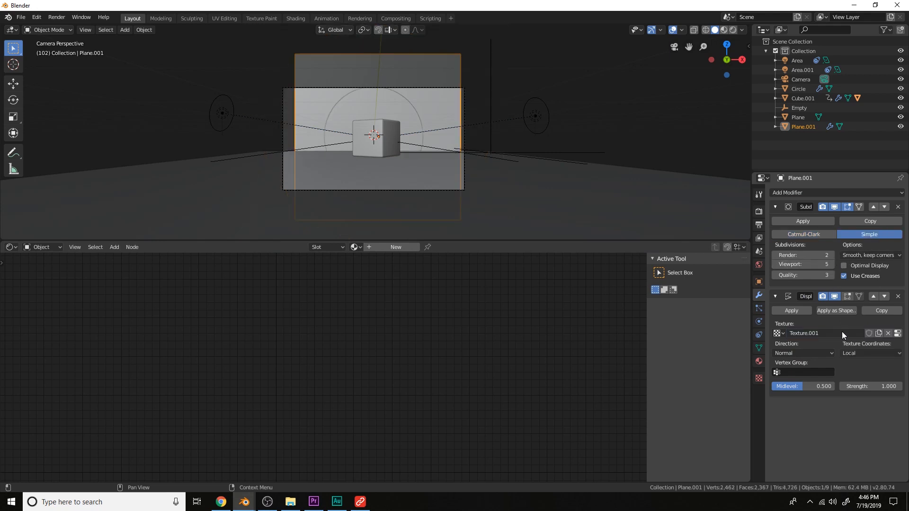
Open the displacement texture, set its type to Clouds and increase its size
{"action": "left_click", "coordinate": [897, 333]}
{"action": "left_click", "coordinate": [856, 218]}
{"action": "left_click", "coordinate": [841, 255]}
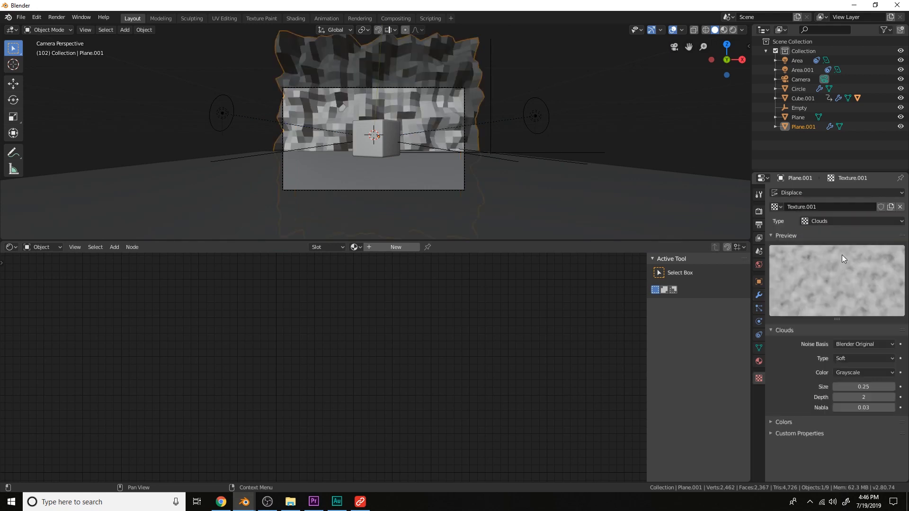
{"action": "left_click_drag", "start_coordinate": [856, 386], "coordinate": [875, 386]}
Shade the plane smooth and set the Displace strength to 0.1
{"action": "middle_click_drag", "start_coordinate": [473, 142], "coordinate": [717, 299]}
{"action": "left_click", "coordinate": [759, 295]}
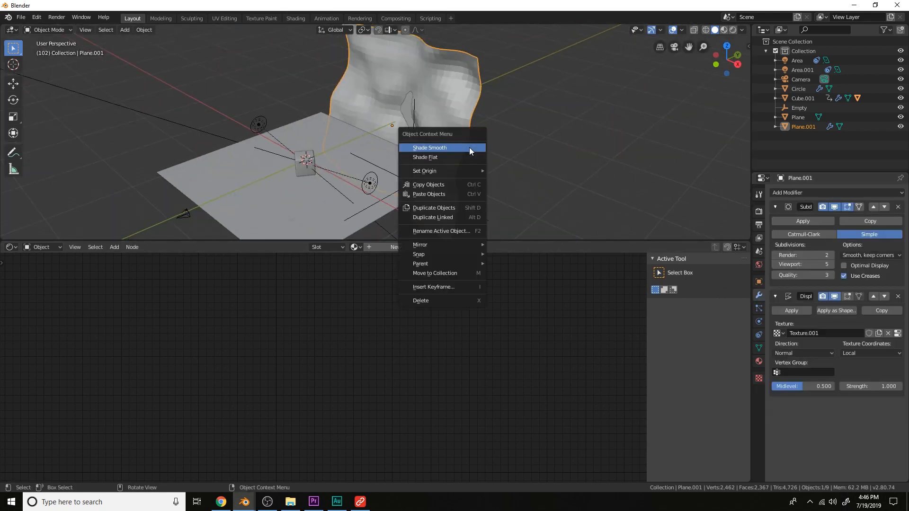
{"action": "left_click", "coordinate": [860, 385]}
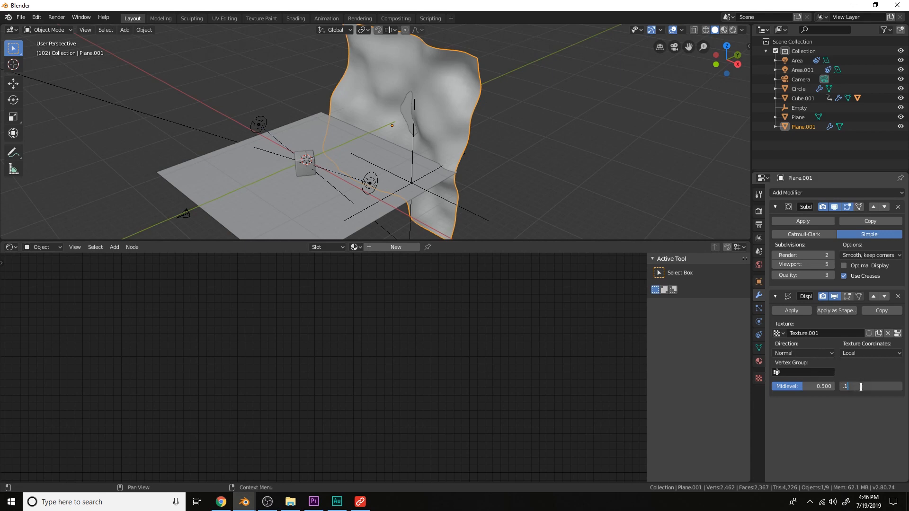
{"action": "type", "text": ".1"}
{"action": "key", "text": "Return"}
Create a new material for the plane using a Glass BSDF node in place of the Principled BSDF
{"action": "middle_click_drag", "start_coordinate": [584, 115], "coordinate": [600, 104]}
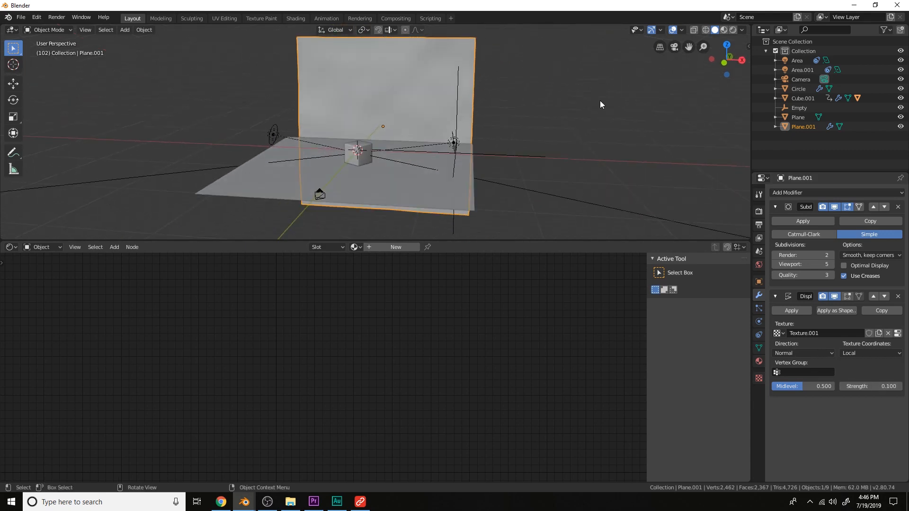
{"action": "left_click", "coordinate": [399, 248]}
{"action": "key", "text": "shift+a"}
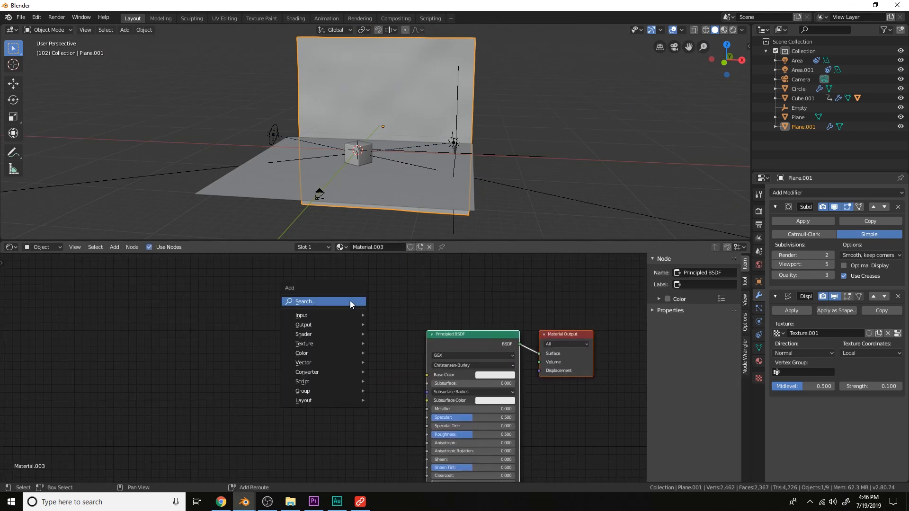
{"action": "left_click", "coordinate": [349, 300]}
{"action": "type", "text": "glass"}
{"action": "key", "text": "Return"}
{"action": "left_click", "coordinate": [356, 305]}
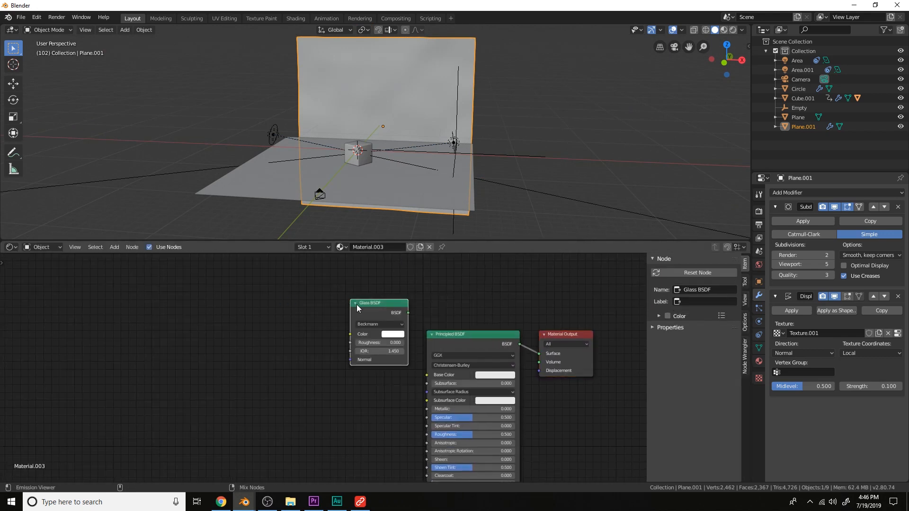
{"action": "left_click", "coordinate": [470, 345]}
{"action": "key", "text": "x"}
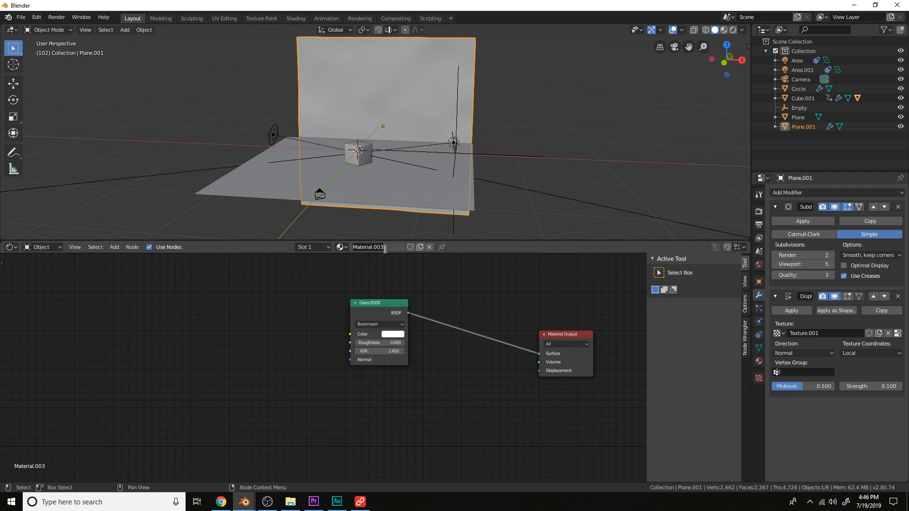
Rename the material Heat Distortion and enable Screen Space Refraction in rendered shading
{"action": "type", "text": "Heat Distortion"}
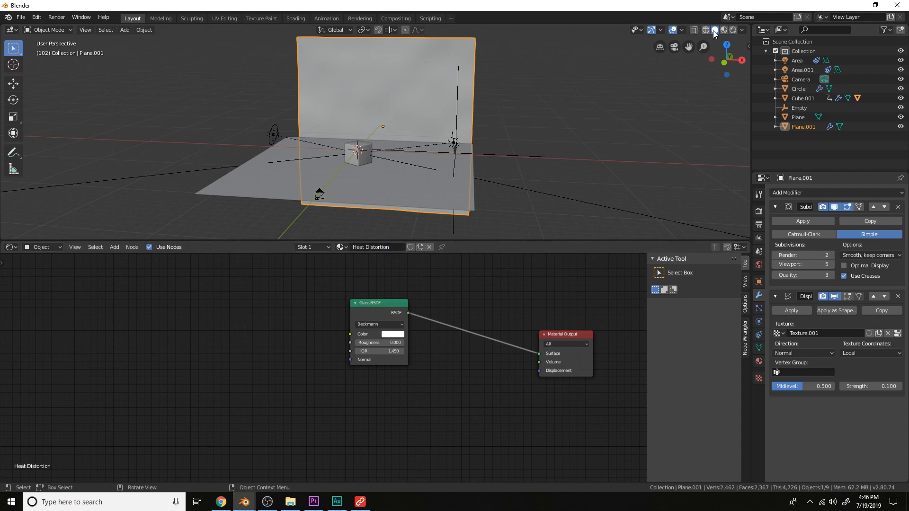
{"action": "left_click", "coordinate": [732, 30]}
{"action": "left_click", "coordinate": [758, 361]}
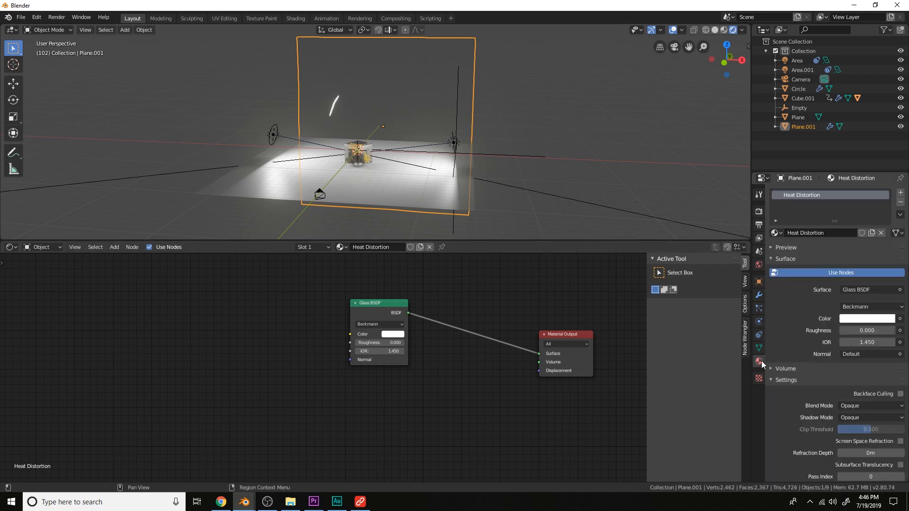
{"action": "scroll", "coordinate": [856, 399], "scroll_direction": "down", "scroll_amount": 2}
{"action": "left_click", "coordinate": [900, 416]}
{"action": "key", "text": "KP_0"}
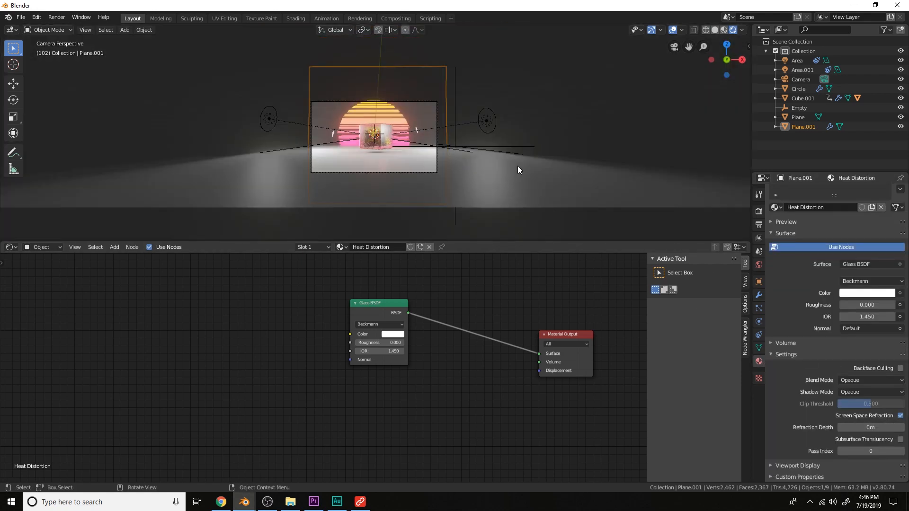
Set the glass roughness to 0.292
{"action": "scroll", "coordinate": [516, 164], "scroll_direction": "up", "scroll_amount": 4}
{"action": "left_click_drag", "start_coordinate": [393, 343], "coordinate": [411, 342]}
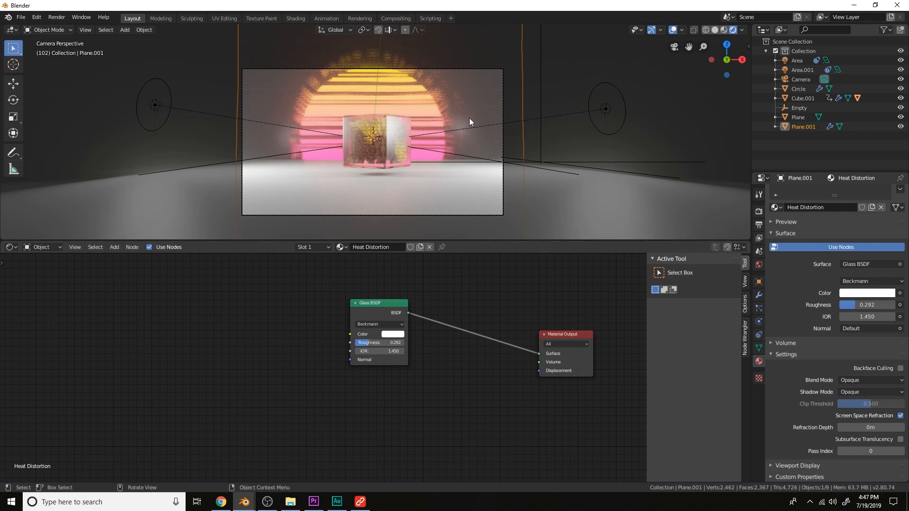
Add a Plain Axes empty beside the distortion plane
{"action": "scroll", "coordinate": [531, 138], "scroll_direction": "down", "scroll_amount": 4}
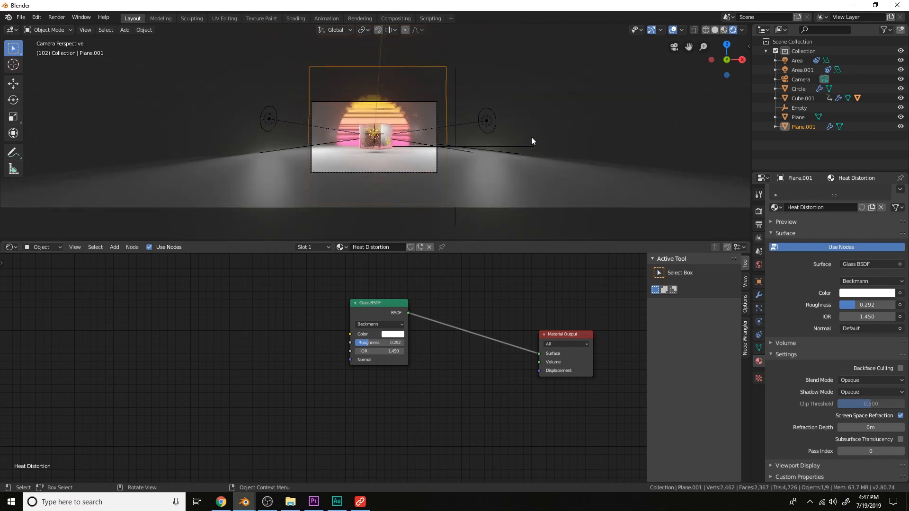
{"action": "middle_click_drag", "start_coordinate": [539, 116], "coordinate": [512, 175]}
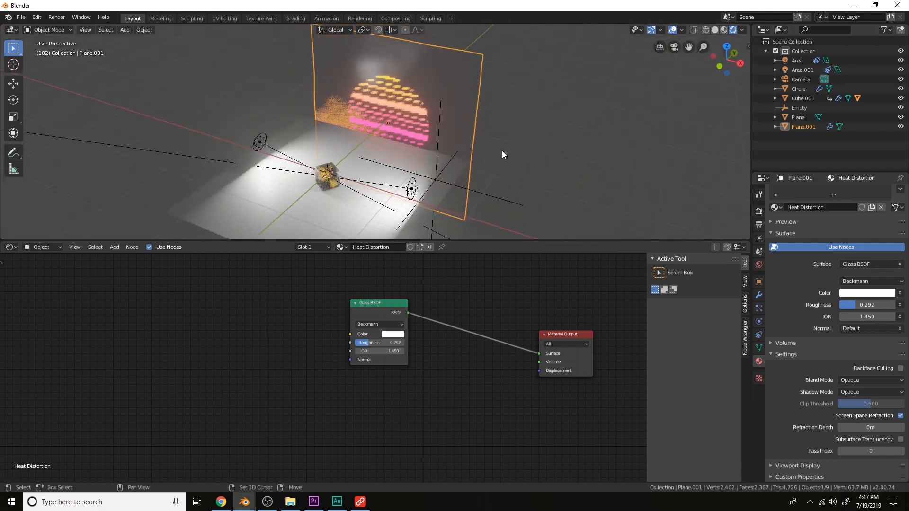
{"action": "key", "text": "shift+a"}
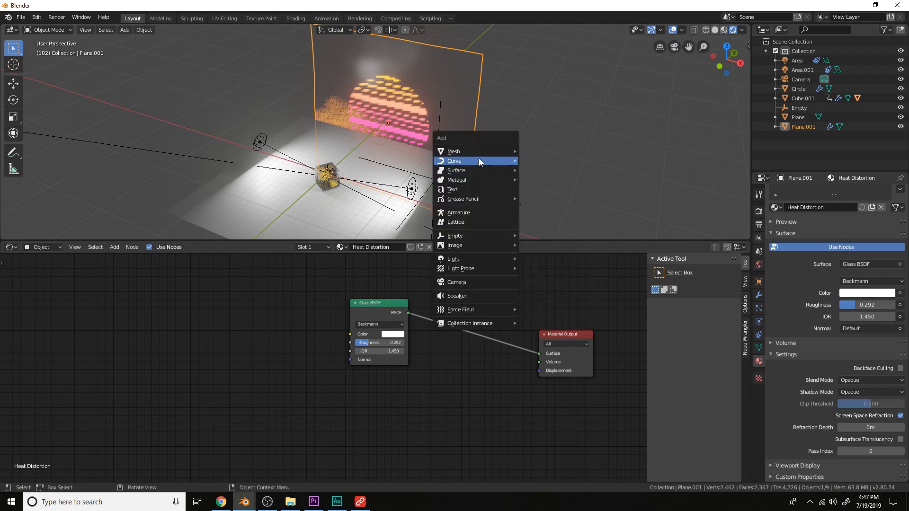
{"action": "mouse_move", "coordinate": [472, 238]}
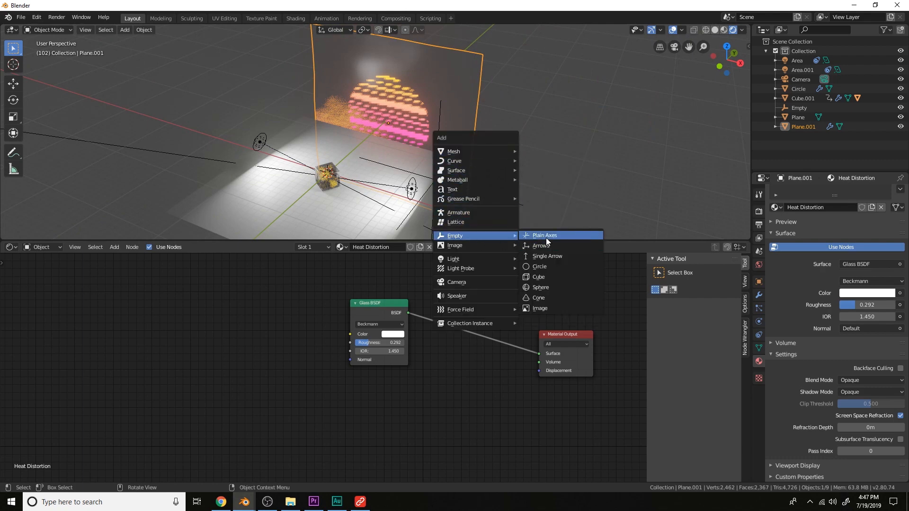
{"action": "left_click", "coordinate": [548, 245]}
Set the Displace texture coordinates to Object, using the new empty as the object
{"action": "left_click", "coordinate": [457, 121]}
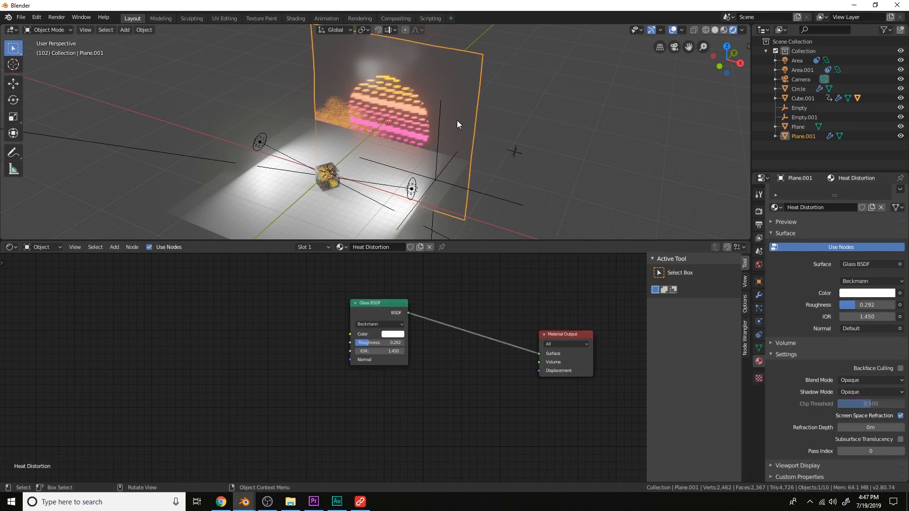
{"action": "left_click", "coordinate": [759, 295]}
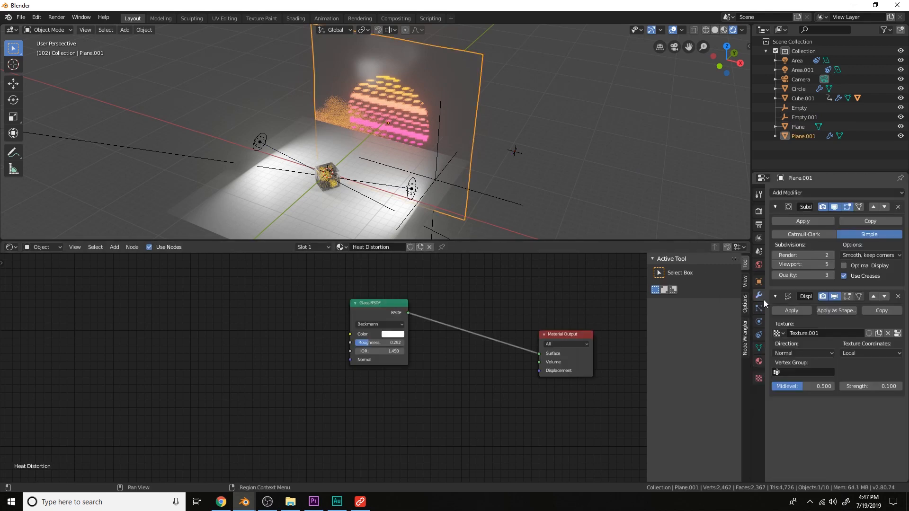
{"action": "left_click", "coordinate": [859, 354]}
{"action": "left_click", "coordinate": [856, 384]}
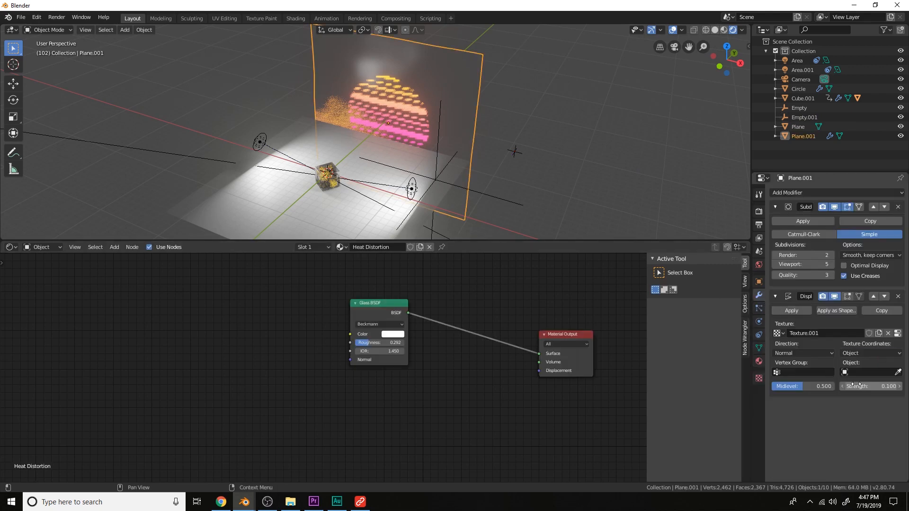
{"action": "left_click", "coordinate": [897, 373]}
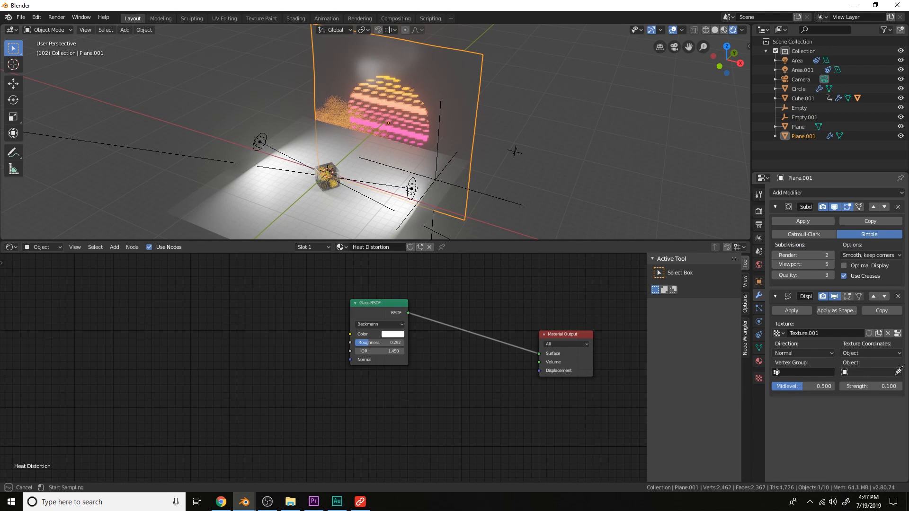
{"action": "left_click", "coordinate": [517, 152]}
Scale the empty to about 5.8 and insert a location and rotation keyframe for it
{"action": "key", "text": "s"}
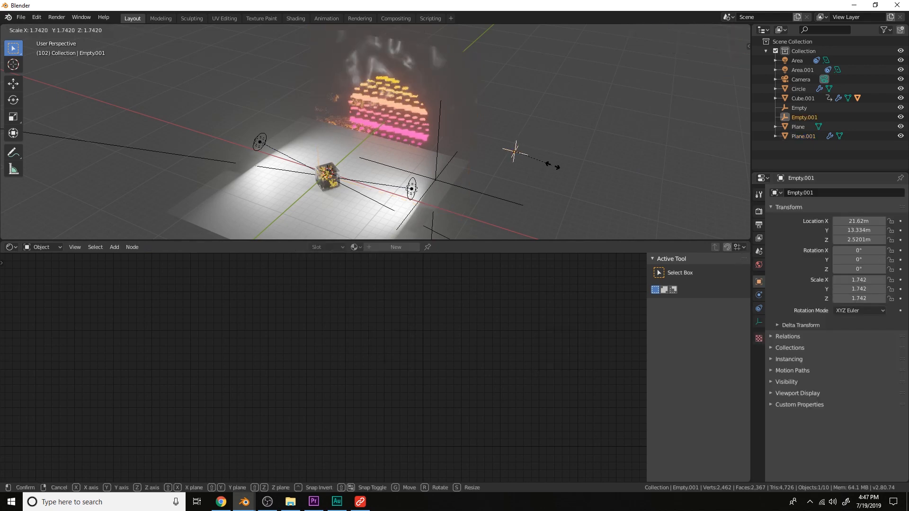
{"action": "left_click", "coordinate": [606, 195]}
{"action": "middle_click_drag", "start_coordinate": [593, 196], "coordinate": [602, 175]}
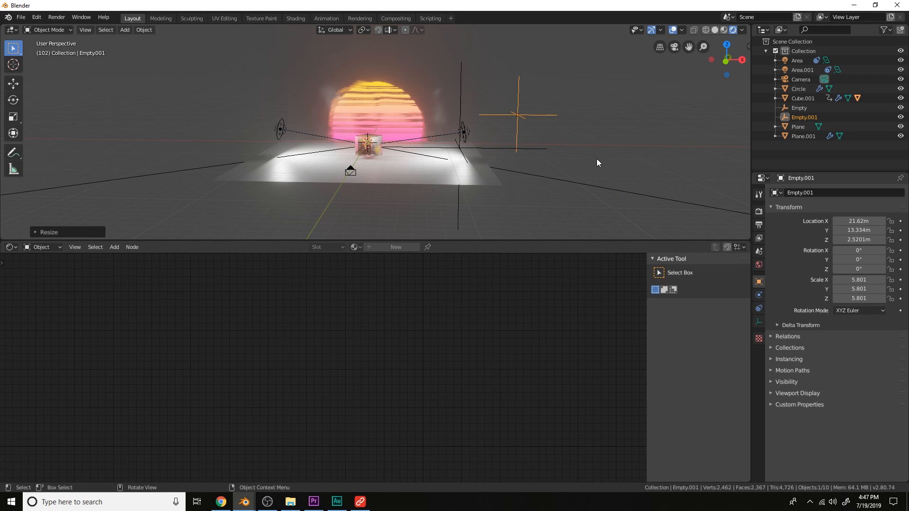
{"action": "key", "text": "i"}
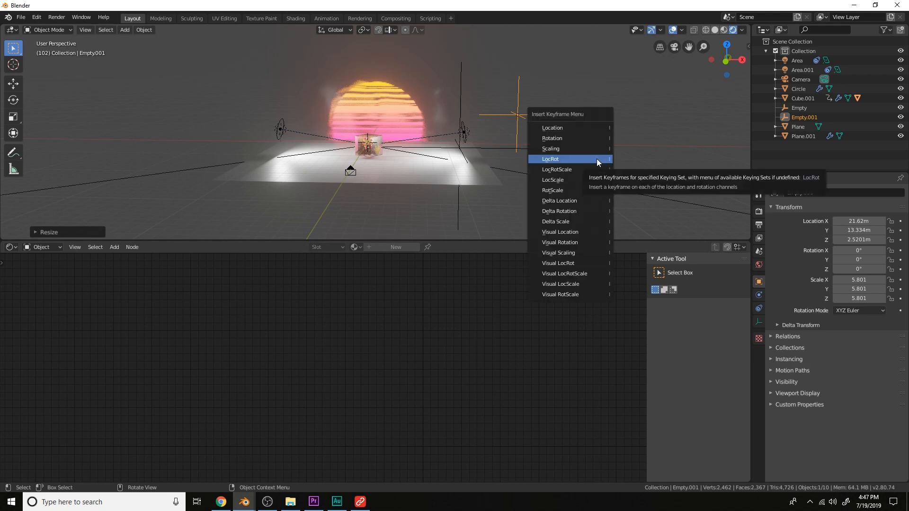
{"action": "left_click", "coordinate": [596, 159]}
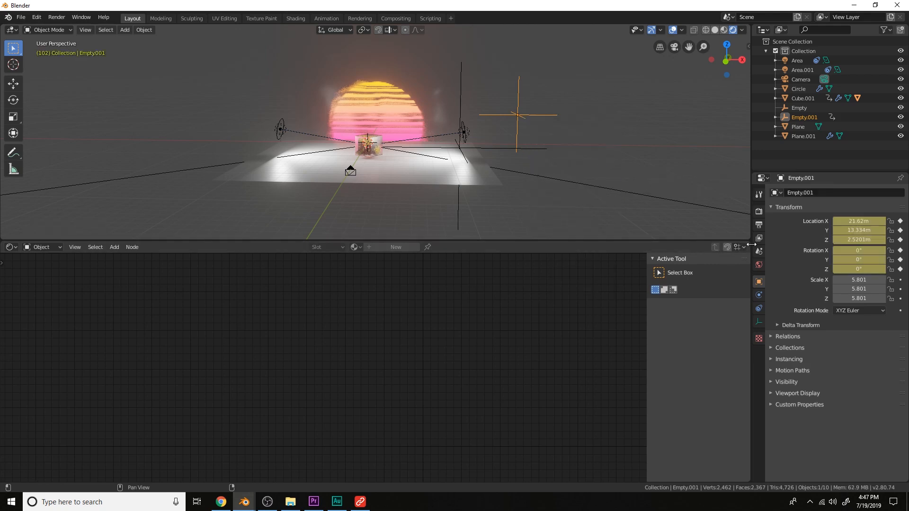
Split the node editor and turn one half into a Graph Editor
{"action": "left_click_drag", "start_coordinate": [749, 244], "coordinate": [348, 251]}
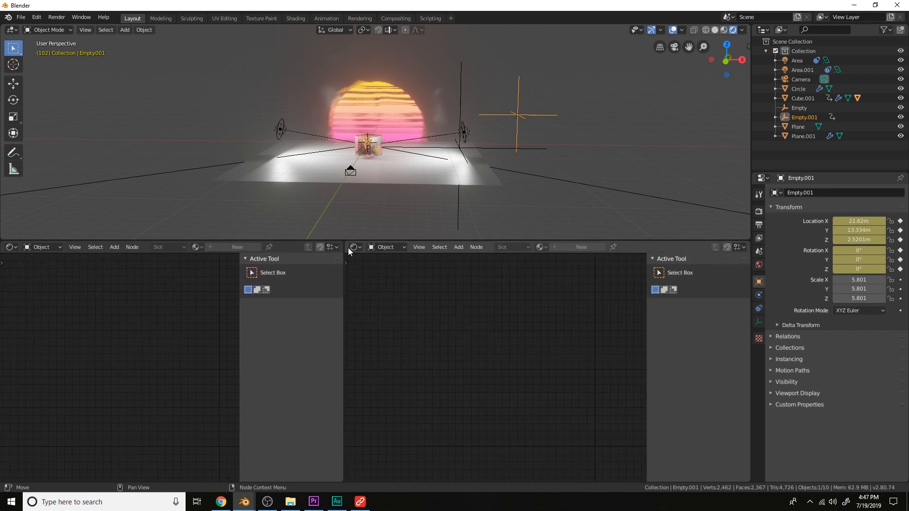
{"action": "left_click", "coordinate": [354, 247]}
{"action": "left_click", "coordinate": [477, 303]}
{"action": "middle_click_drag", "start_coordinate": [501, 180], "coordinate": [481, 174]}
{"action": "scroll", "coordinate": [481, 178], "scroll_direction": "up", "scroll_amount": 3}
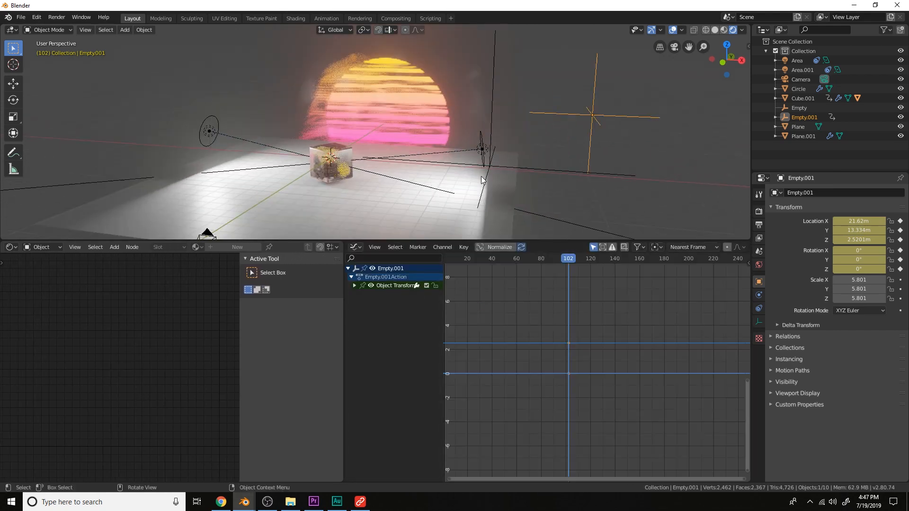
Copy the rock cube's Generator F-curve modifier and paste it onto the empty's Z Euler Rotation channel
{"action": "left_click", "coordinate": [349, 172]}
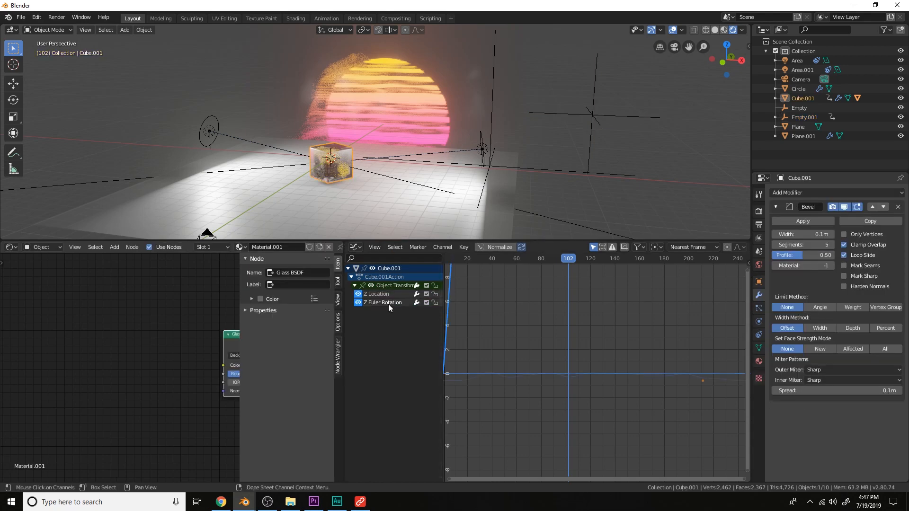
{"action": "scroll", "coordinate": [625, 295], "scroll_direction": "down", "scroll_amount": 12}
{"action": "middle_click_drag", "start_coordinate": [675, 290], "coordinate": [663, 327]}
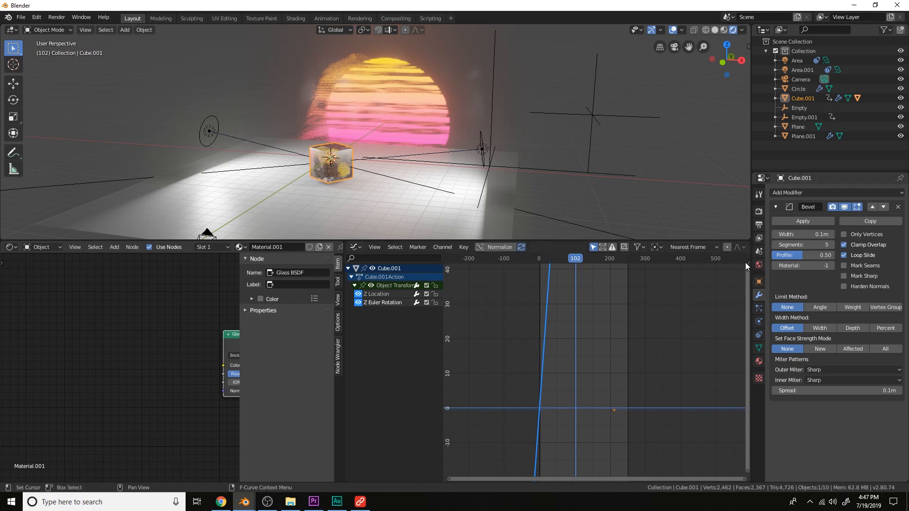
{"action": "left_click", "coordinate": [747, 265]}
{"action": "left_click", "coordinate": [741, 294]}
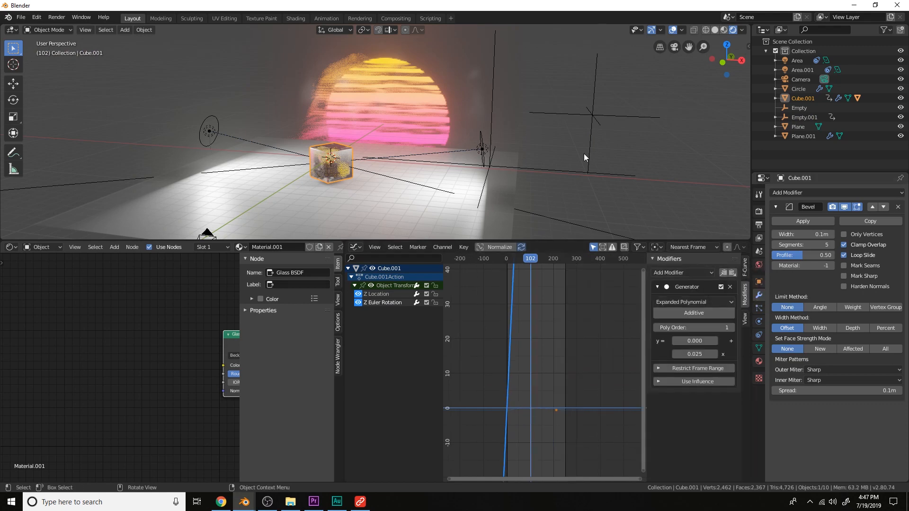
{"action": "left_click", "coordinate": [590, 120]}
{"action": "left_click", "coordinate": [354, 285]}
{"action": "left_click", "coordinate": [383, 336]}
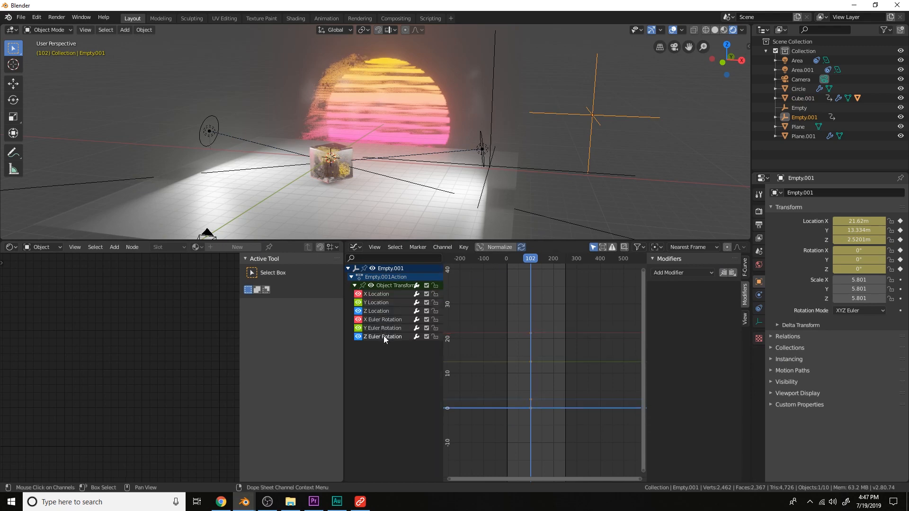
{"action": "left_click", "coordinate": [732, 271]}
Play the animation from the camera view to preview the heat distortion effect
{"action": "key", "text": "space"}
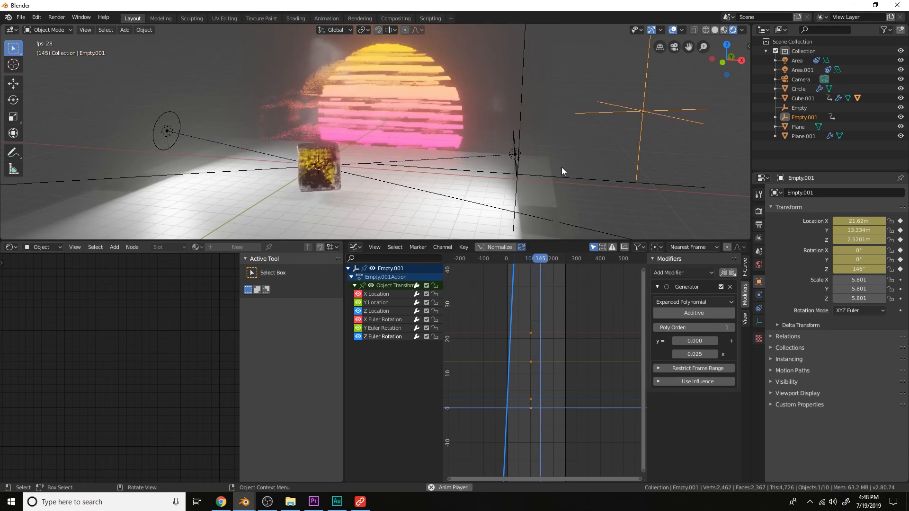
{"action": "key", "text": "KP_0"}
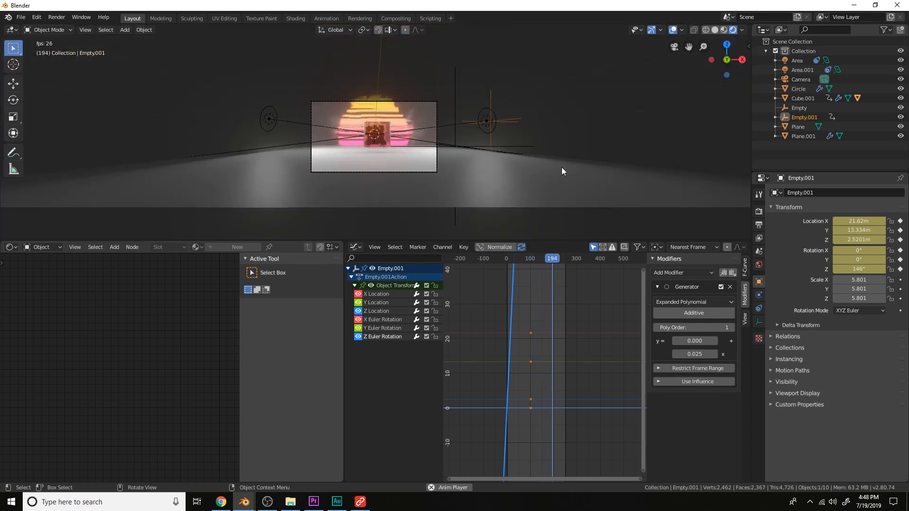
{"action": "scroll", "coordinate": [562, 167], "scroll_direction": "up", "scroll_amount": 4}
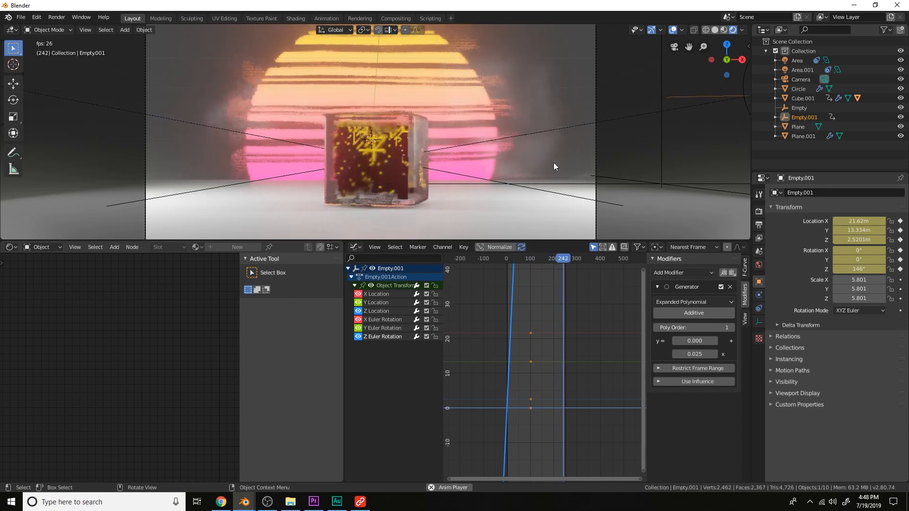
{"action": "key", "text": "space"}
{"action": "left_click", "coordinate": [533, 103]}
{"action": "mouse_move", "coordinate": [187, 342]}
{"action": "left_mouse_down"}
{"action": "mouse_move", "coordinate": [177, 342]}
{"action": "mouse_move", "coordinate": [192, 342]}
{"action": "left_mouse_up"}
{"action": "key", "text": "space"}
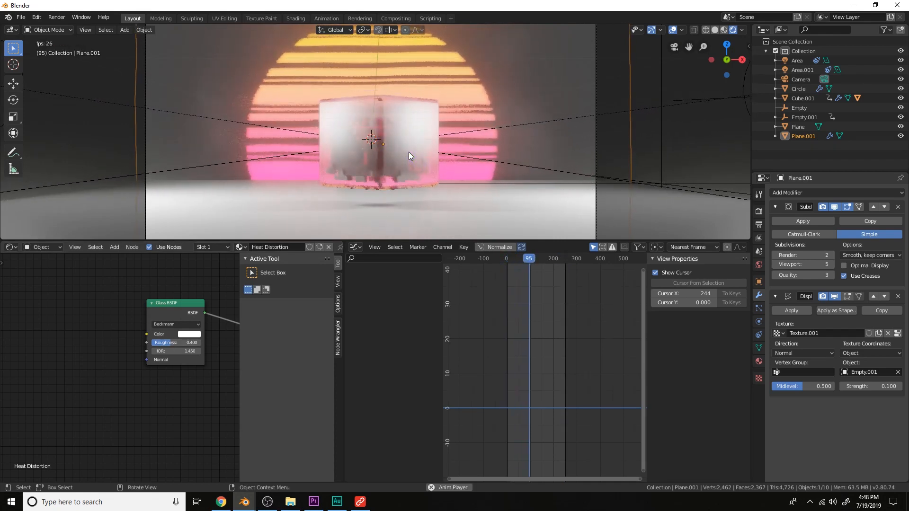
{"action": "key", "text": "KP_0"}
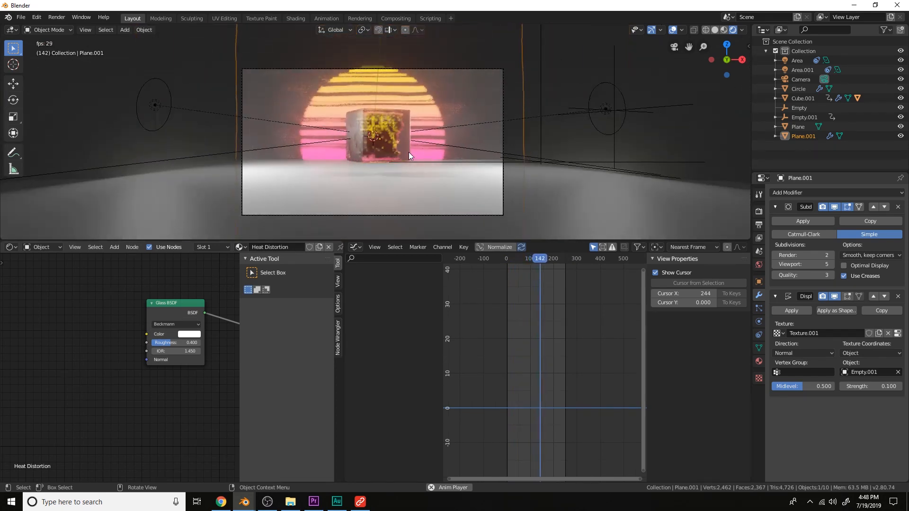
{"action": "key", "text": "space"}
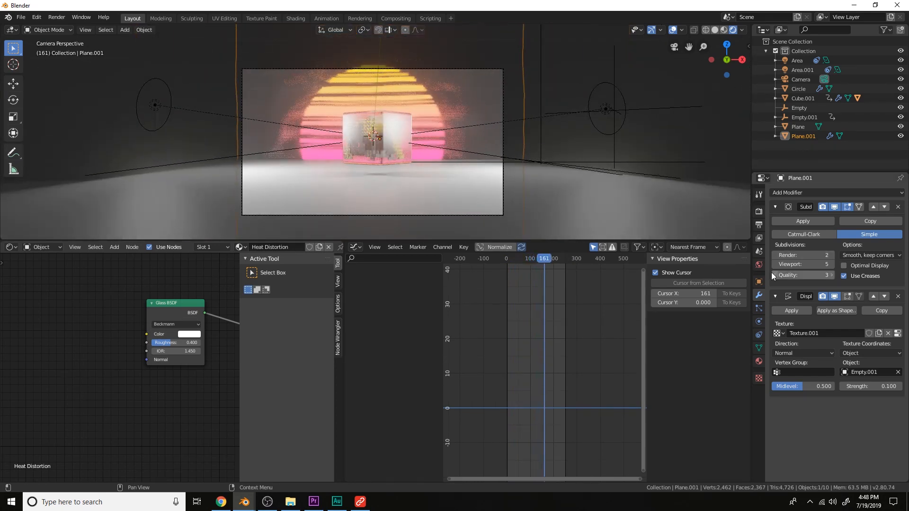
Set the world background color to black and play the animation to check it
{"action": "left_click", "coordinate": [759, 265]}
{"action": "left_click", "coordinate": [851, 255]}
{"action": "left_click_drag", "start_coordinate": [895, 189], "coordinate": [886, 193]}
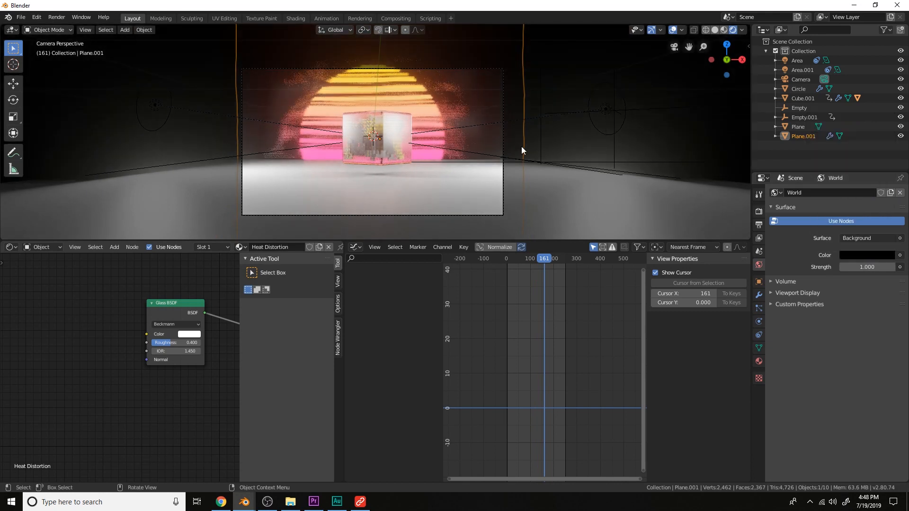
{"action": "key", "text": "space"}
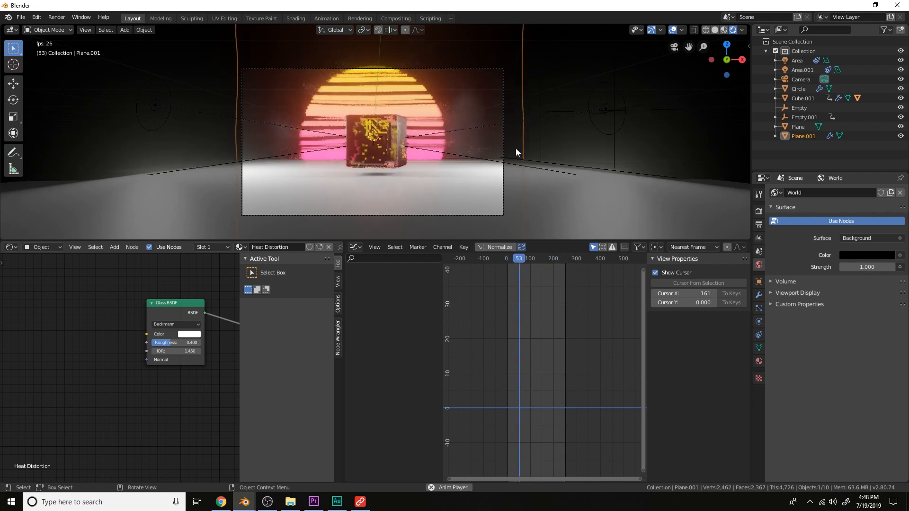
{"action": "key", "text": "space"}
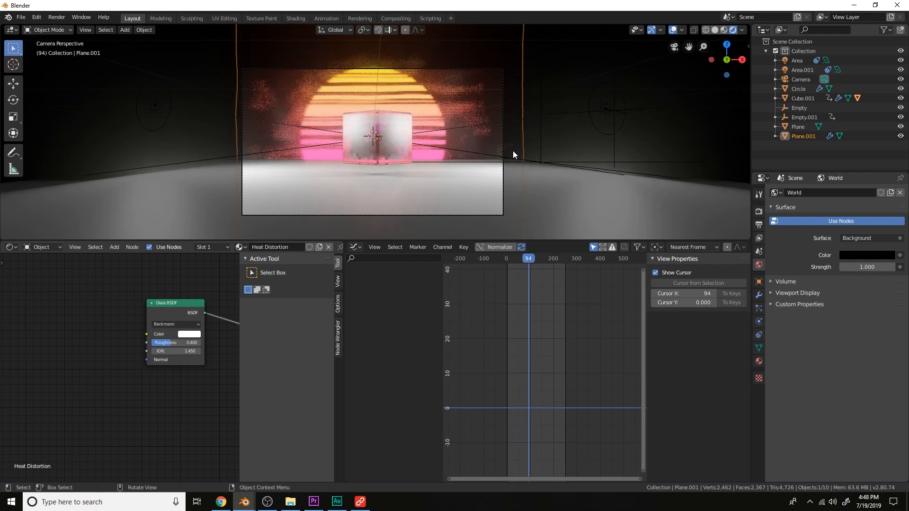
Give the floor plane a new material and set its Principled BSDF base color to black
{"action": "left_click", "coordinate": [544, 181]}
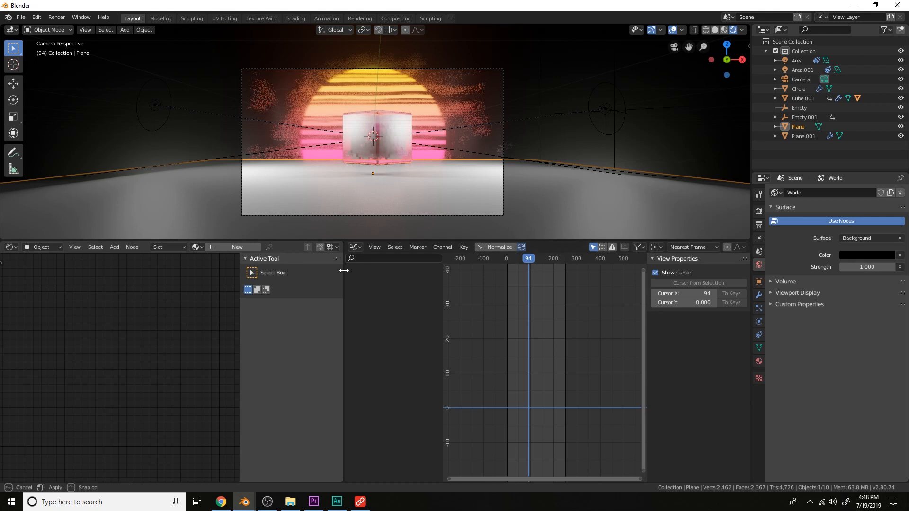
{"action": "left_click_drag", "start_coordinate": [345, 270], "coordinate": [550, 265]}
{"action": "left_click", "coordinate": [310, 247]}
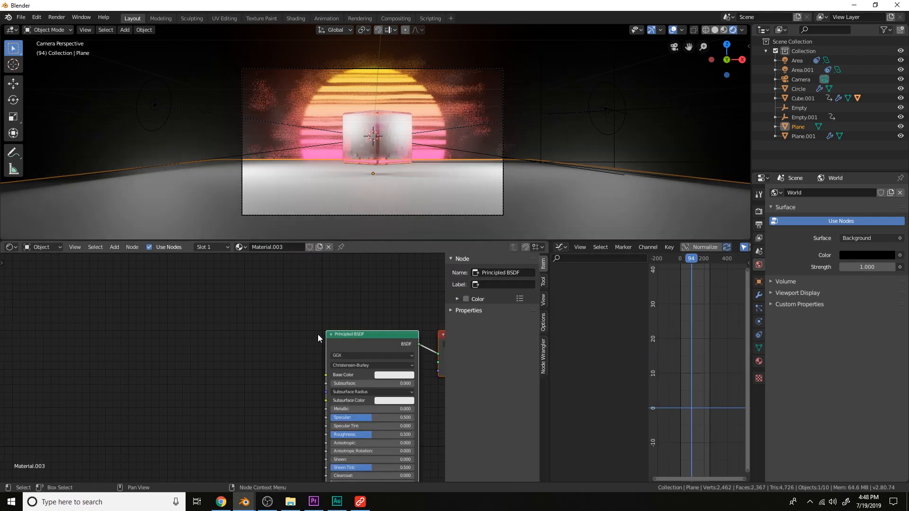
{"action": "middle_click_drag", "start_coordinate": [317, 334], "coordinate": [276, 306]}
{"action": "left_click", "coordinate": [348, 345]}
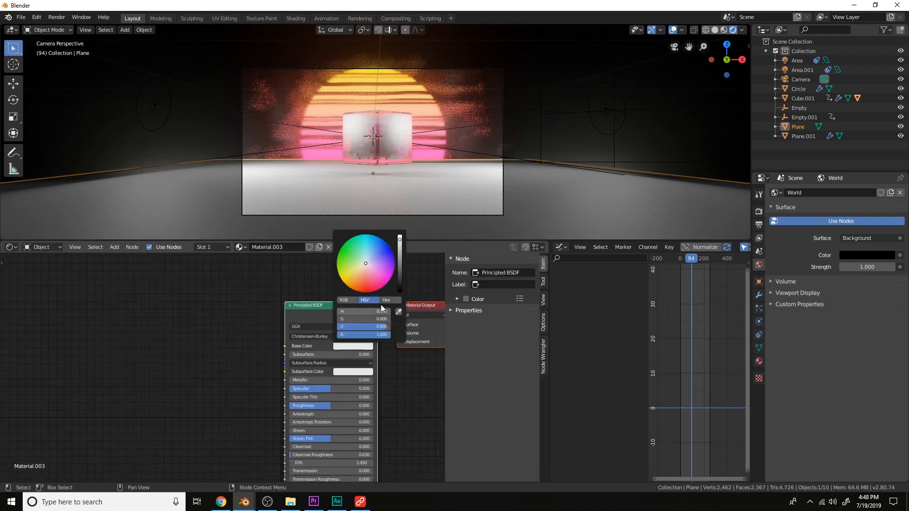
{"action": "left_click_drag", "start_coordinate": [399, 284], "coordinate": [414, 306]}
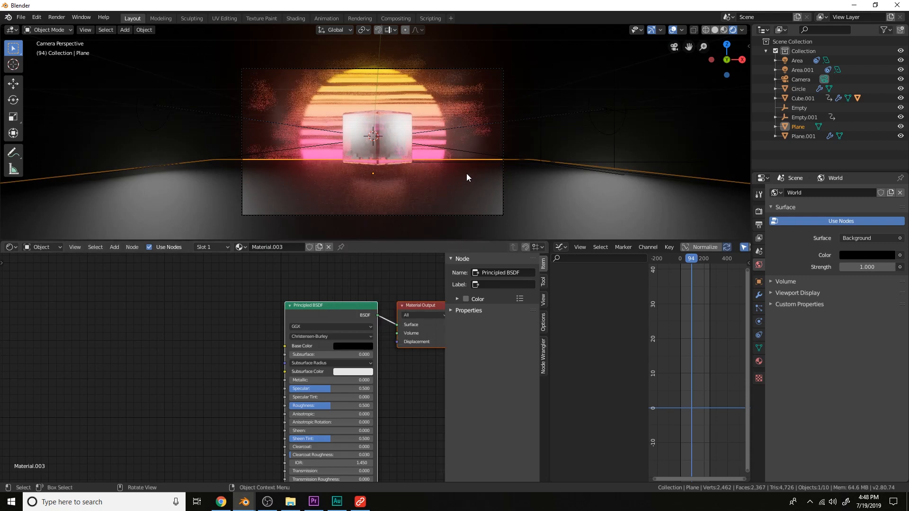
Add a Solidify modifier to the floor plane with a thickness of 0.1 m
{"action": "middle_click_drag", "start_coordinate": [467, 171], "coordinate": [520, 180]}
{"action": "left_click", "coordinate": [759, 295]}
{"action": "left_click", "coordinate": [808, 192]}
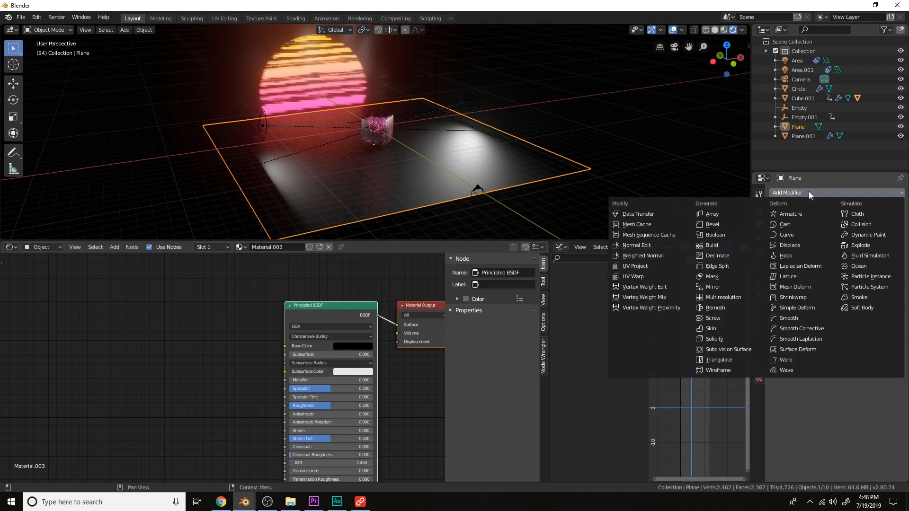
{"action": "left_click", "coordinate": [720, 340]}
{"action": "left_click", "coordinate": [715, 30]}
{"action": "mouse_move", "coordinate": [802, 234]}
{"action": "left_mouse_down"}
{"action": "mouse_move", "coordinate": [833, 234]}
{"action": "mouse_move", "coordinate": [819, 234]}
{"action": "left_mouse_up"}
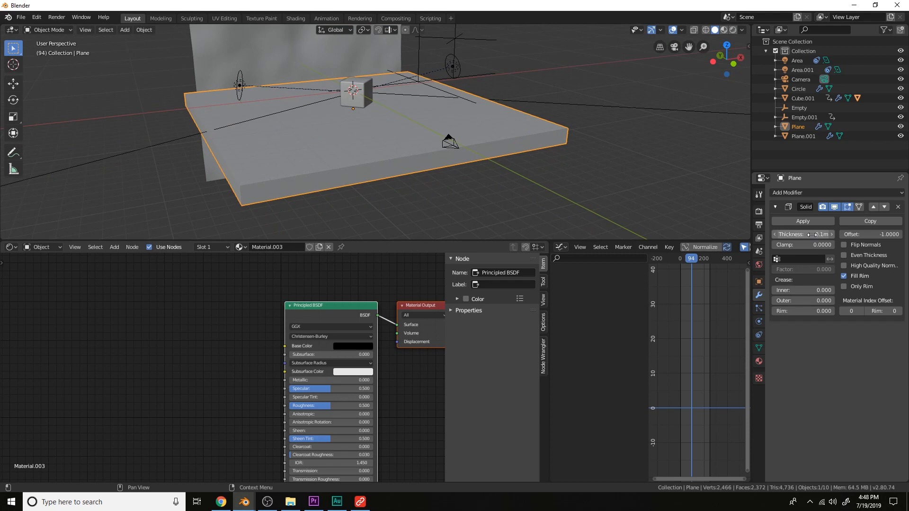
Add a Simple Subdivision Surface modifier with 5 render and 5 viewport subdivisions
{"action": "left_click", "coordinate": [828, 193]}
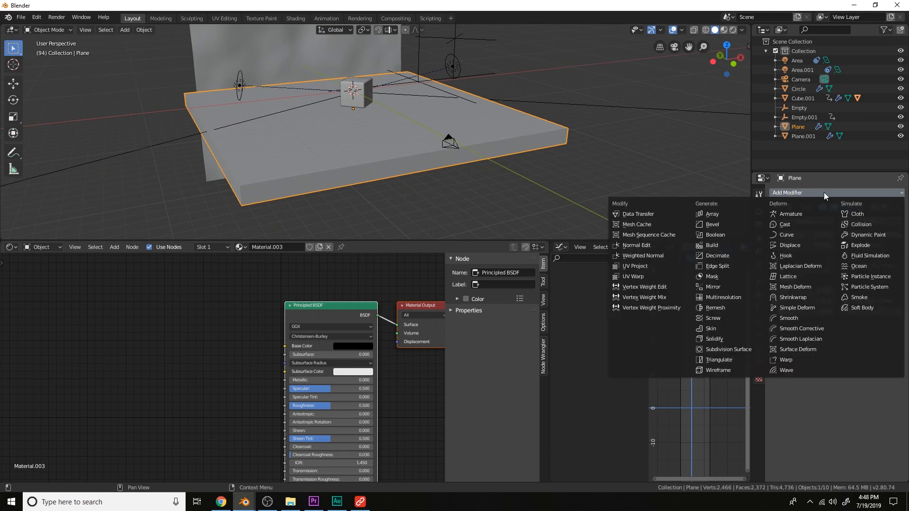
{"action": "left_click", "coordinate": [731, 349]}
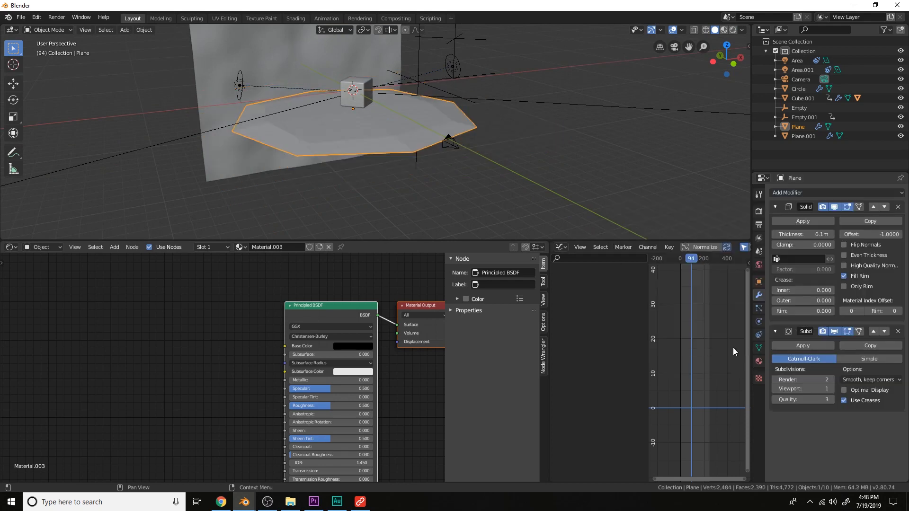
{"action": "left_click", "coordinate": [859, 358]}
{"action": "left_click", "coordinate": [832, 389]}
{"action": "left_click", "coordinate": [831, 388]}
{"action": "left_click", "coordinate": [832, 388]}
{"action": "left_click", "coordinate": [832, 388]}
{"action": "left_click", "coordinate": [831, 379]}
{"action": "left_click", "coordinate": [832, 379]}
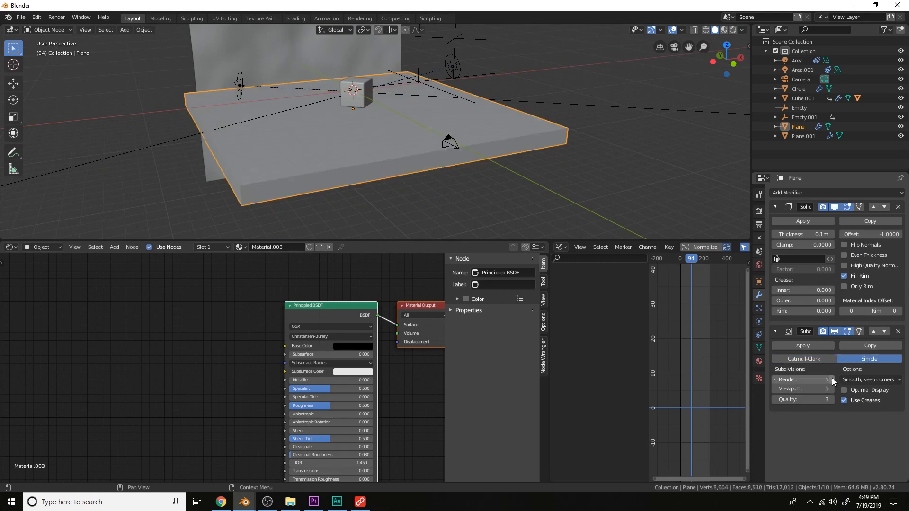
Add a Displace modifier with a new Clouds texture and set its strength to 0.4
{"action": "left_click", "coordinate": [819, 190]}
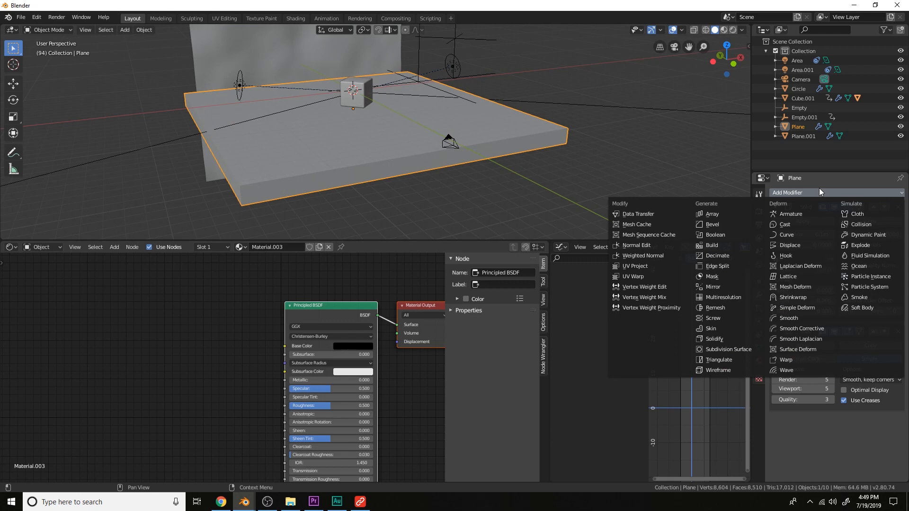
{"action": "left_click", "coordinate": [804, 243]}
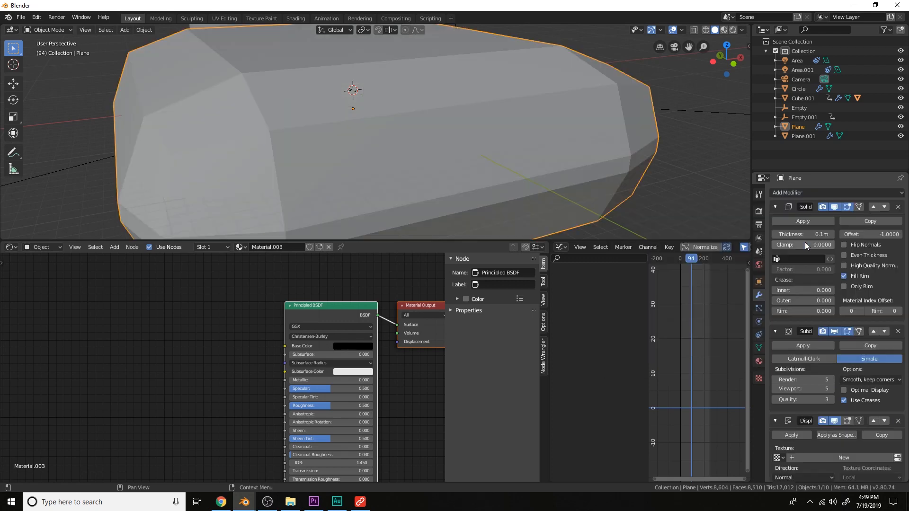
{"action": "left_click", "coordinate": [852, 458]}
{"action": "scroll", "coordinate": [847, 455], "scroll_direction": "down", "scroll_amount": 2}
{"action": "left_click", "coordinate": [895, 421]}
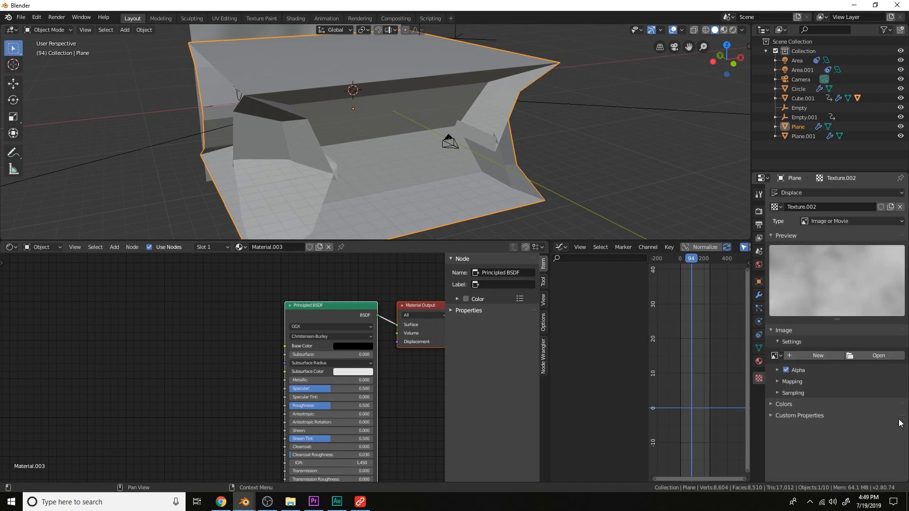
{"action": "left_click", "coordinate": [840, 221]}
{"action": "left_click", "coordinate": [831, 253]}
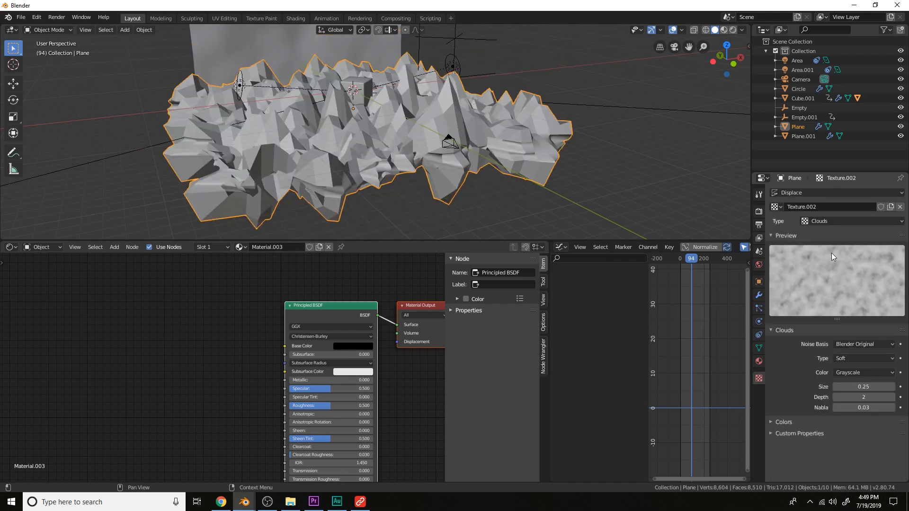
{"action": "left_click", "coordinate": [759, 293]}
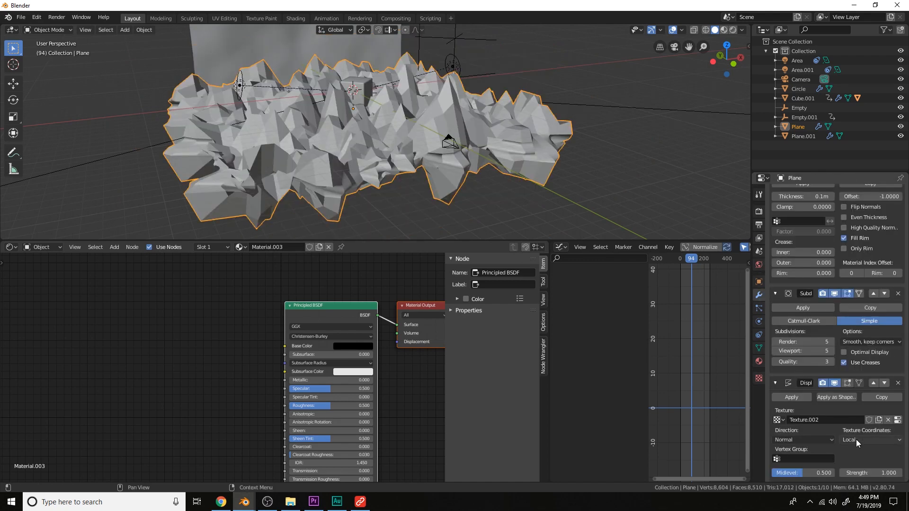
{"action": "mouse_move", "coordinate": [870, 473]}
{"action": "left_mouse_down"}
{"action": "mouse_move", "coordinate": [882, 472]}
{"action": "mouse_move", "coordinate": [867, 473]}
{"action": "left_mouse_up"}
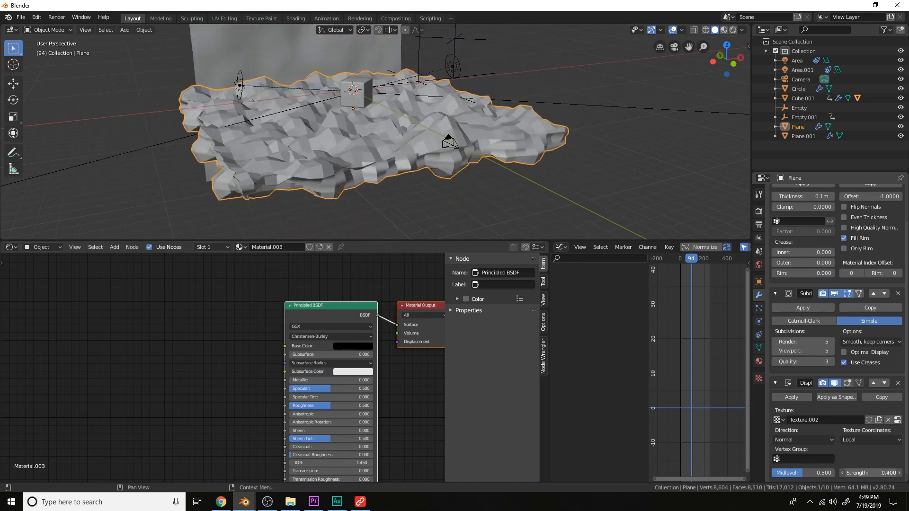
Add a Remesh modifier to the floor plane and switch its mode to Blocks
{"action": "scroll", "coordinate": [860, 342], "scroll_direction": "up", "scroll_amount": 2}
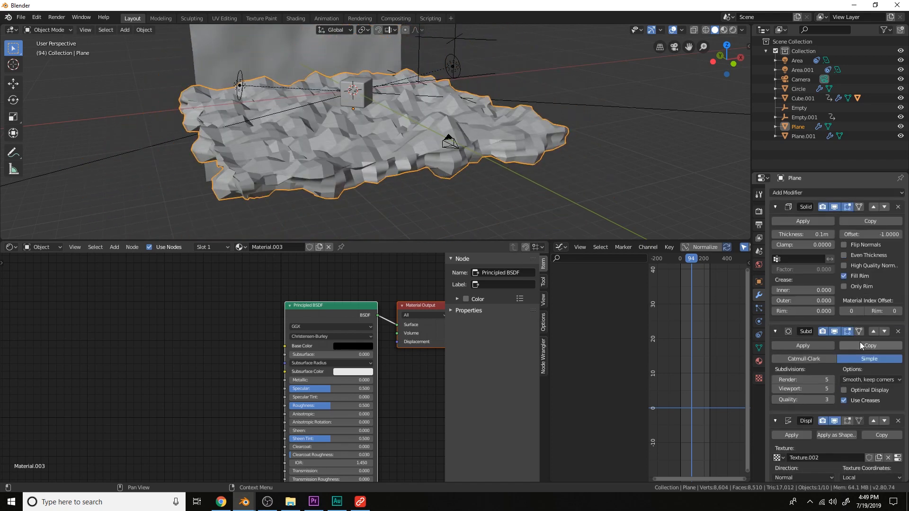
{"action": "left_click", "coordinate": [795, 193]}
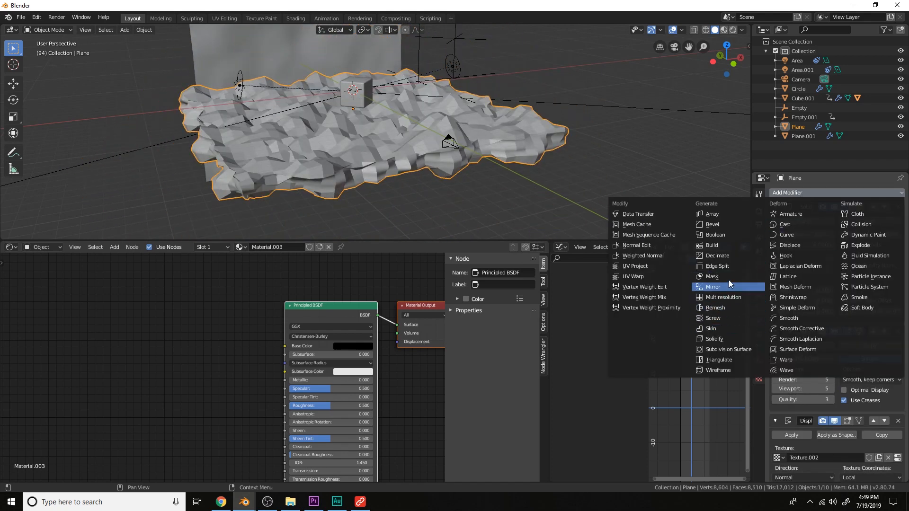
{"action": "left_click", "coordinate": [716, 307]}
{"action": "scroll", "coordinate": [860, 393], "scroll_direction": "down", "scroll_amount": 6}
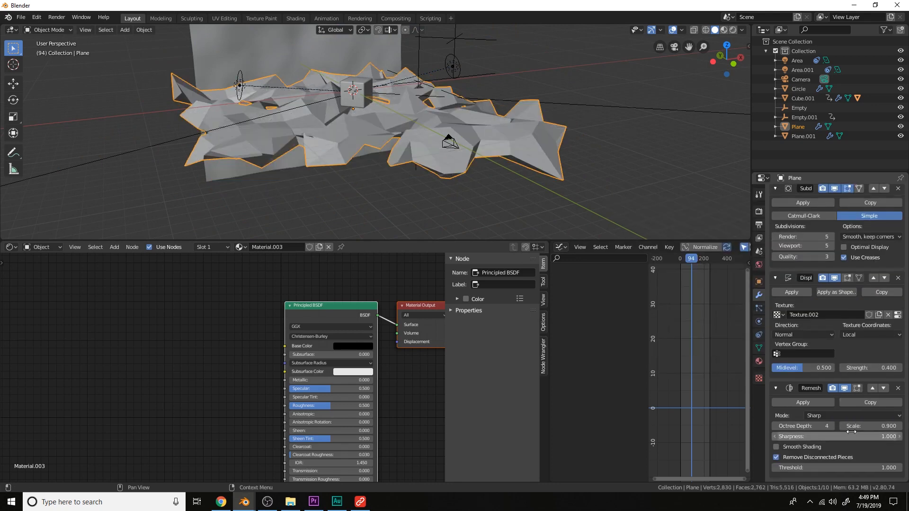
{"action": "left_click", "coordinate": [851, 418]}
{"action": "left_click", "coordinate": [840, 425]}
Set the Remesh octree depth to 7
{"action": "middle_click_drag", "start_coordinate": [601, 199], "coordinate": [594, 185]}
{"action": "scroll", "coordinate": [594, 186], "scroll_direction": "up", "scroll_amount": 2}
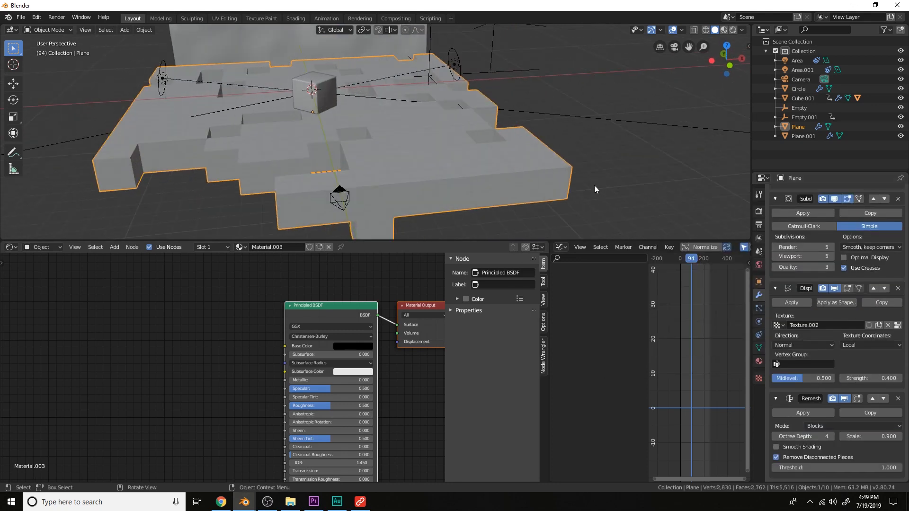
{"action": "left_click", "coordinate": [831, 438]}
{"action": "left_click", "coordinate": [831, 438]}
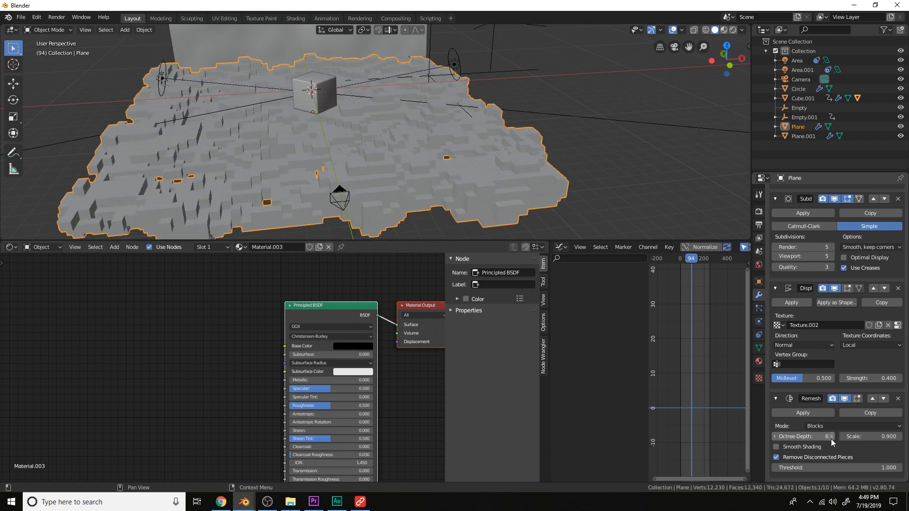
{"action": "left_click", "coordinate": [831, 437]}
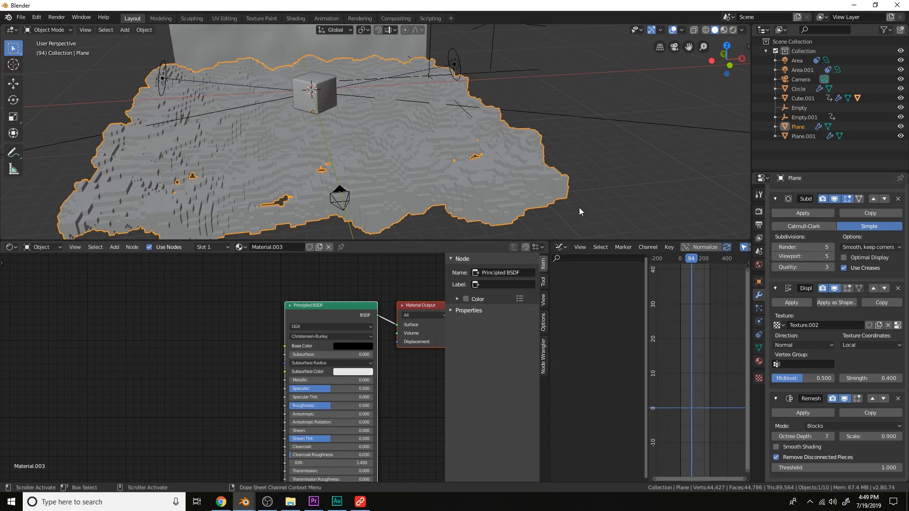
{"action": "middle_click_drag", "start_coordinate": [578, 207], "coordinate": [524, 172]}
{"action": "key", "text": "KP_0"}
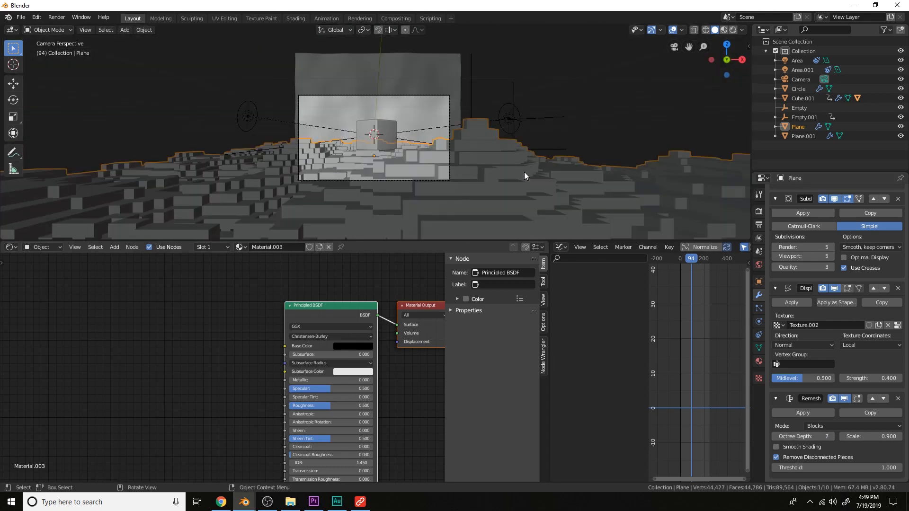
Move the voxel floor plane along the Z axis in camera view
{"action": "key", "text": "space"}
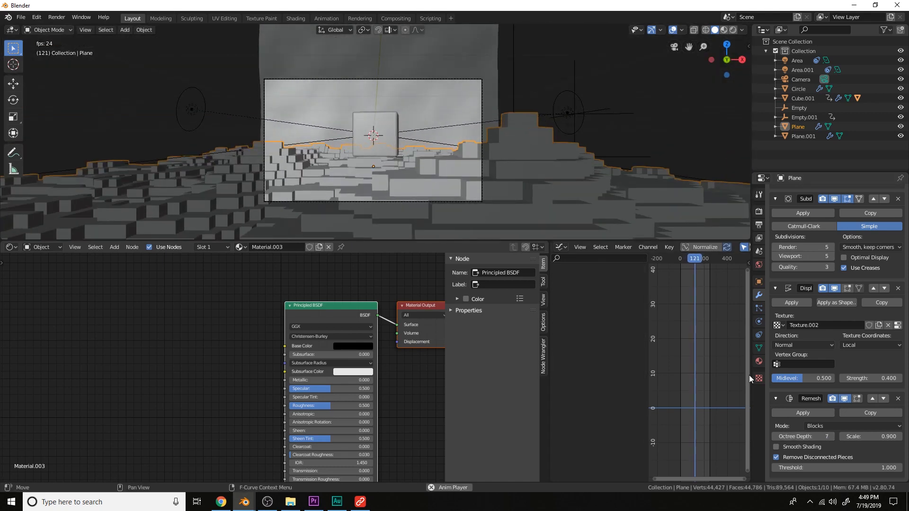
{"action": "key", "text": "KP_0"}
{"action": "scroll", "coordinate": [506, 152], "scroll_direction": "down", "scroll_amount": 1}
{"action": "middle_click_drag", "start_coordinate": [506, 152], "coordinate": [494, 146]}
{"action": "key", "text": "g"}
{"action": "key", "text": "z"}
{"action": "left_click", "coordinate": [496, 159]}
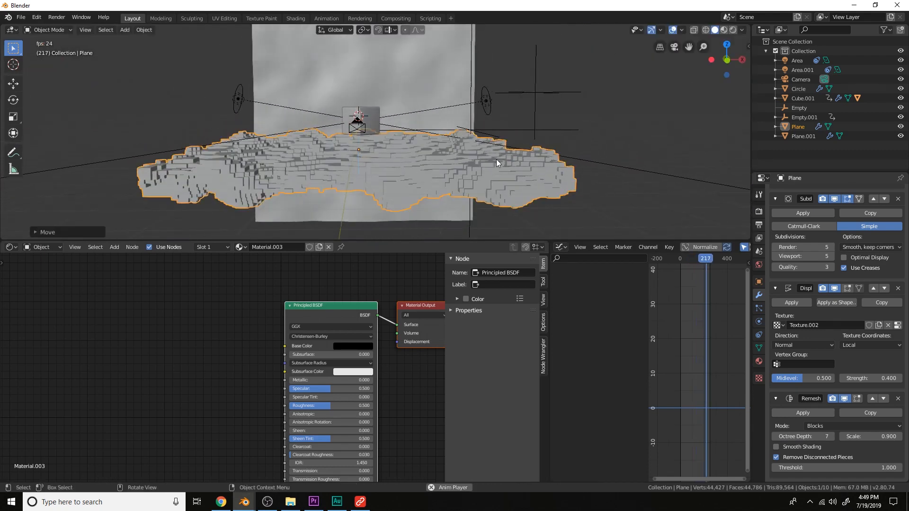
Switch to wireframe shading, reselect the floor plane and assign it the existing Wireframe material
{"action": "key", "text": "KP_0"}
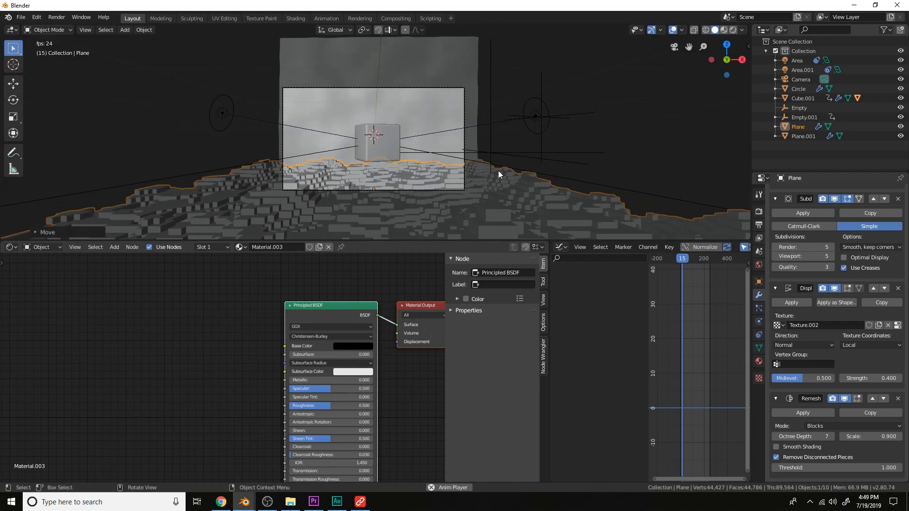
{"action": "scroll", "coordinate": [503, 143], "scroll_direction": "up", "scroll_amount": 3}
{"action": "key", "text": "space"}
{"action": "key", "text": "z"}
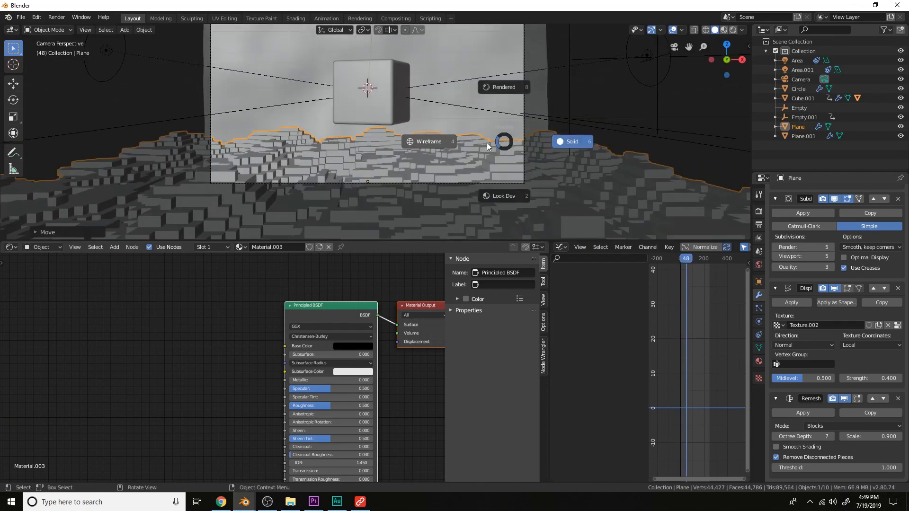
{"action": "left_click", "coordinate": [429, 141]}
{"action": "scroll", "coordinate": [378, 118], "scroll_direction": "up", "scroll_amount": 2}
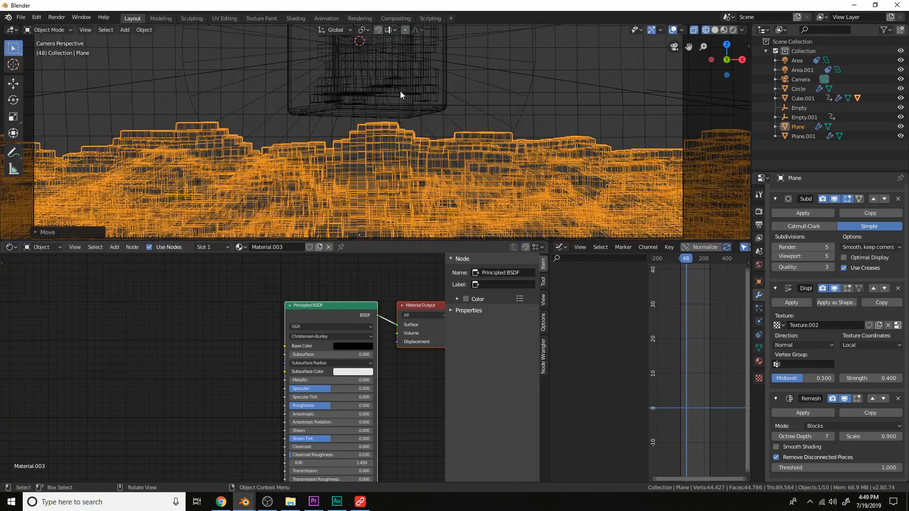
{"action": "left_click", "coordinate": [399, 90]}
{"action": "left_click", "coordinate": [394, 89]}
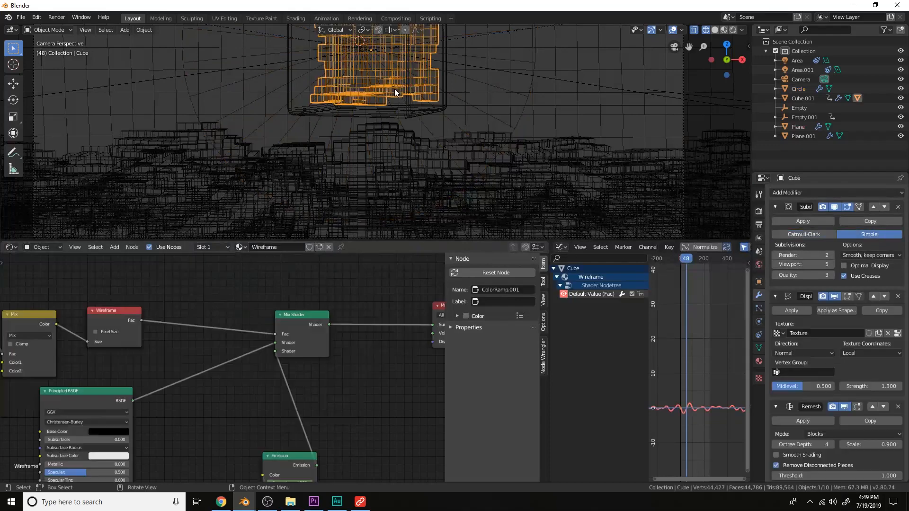
{"action": "left_click", "coordinate": [372, 180]}
{"action": "left_click", "coordinate": [240, 247]}
{"action": "type", "text": "w"}
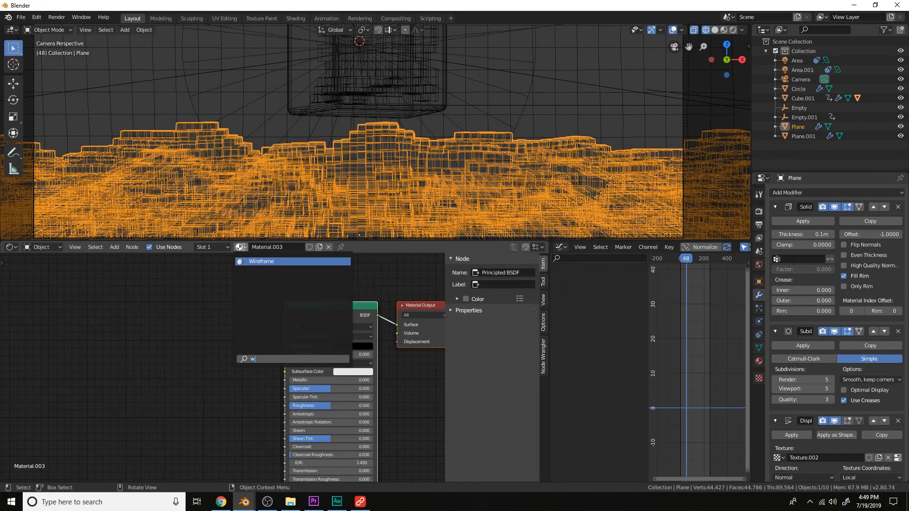
{"action": "left_click", "coordinate": [260, 261]}
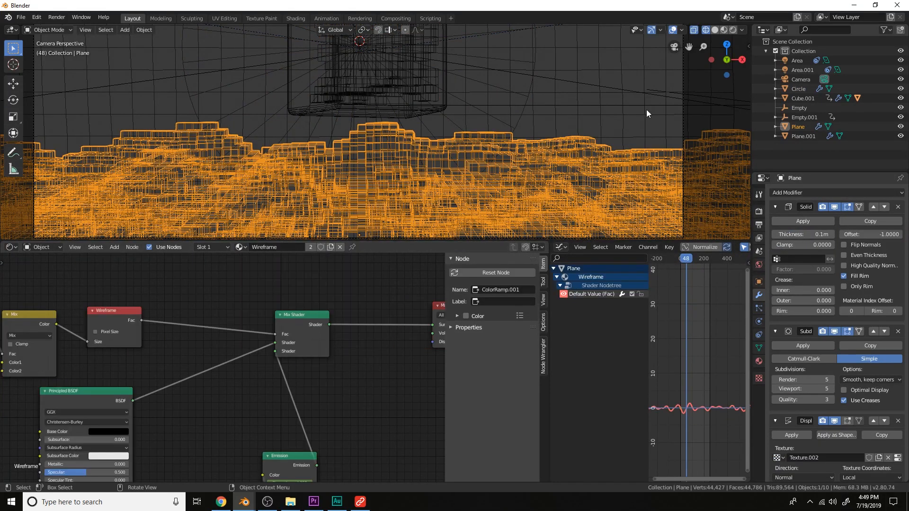
Preview the wireframe floor in rendered shading while playing the animation
{"action": "left_click", "coordinate": [732, 30]}
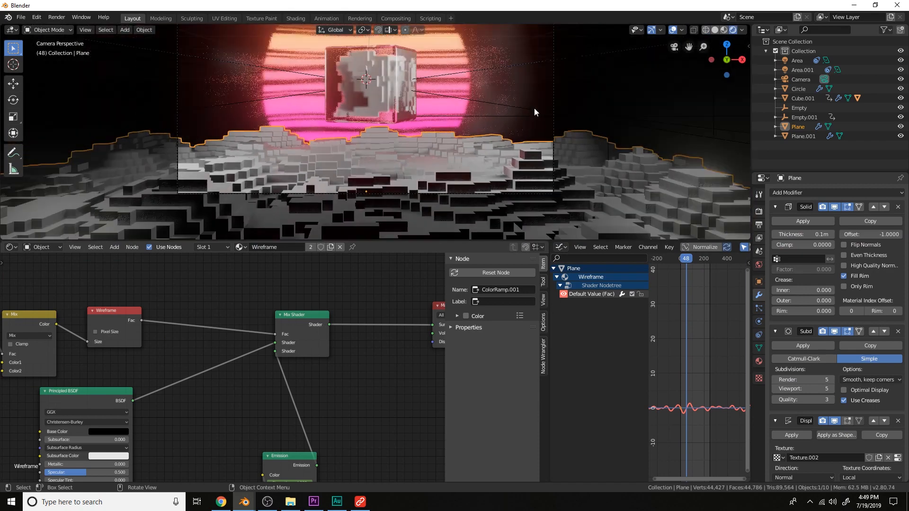
{"action": "key", "text": "space"}
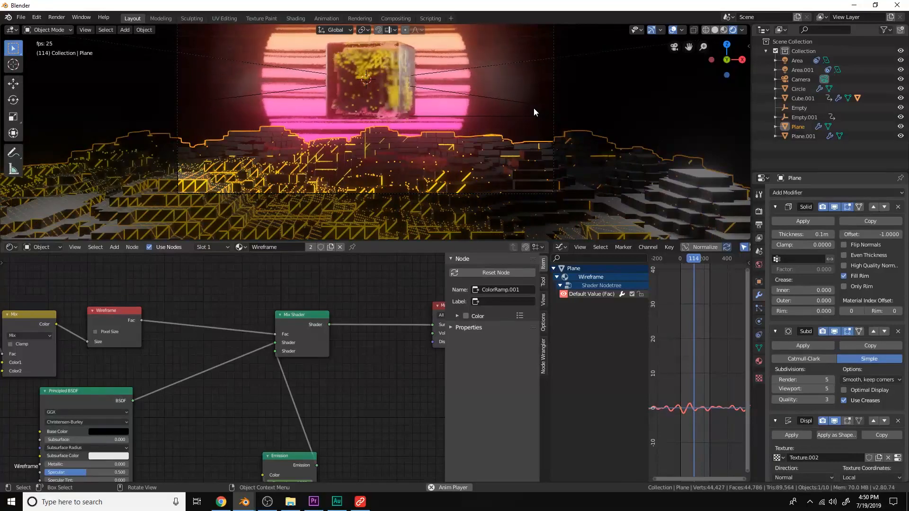
{"action": "key", "text": "space"}
{"action": "middle_click_drag", "start_coordinate": [533, 108], "coordinate": [570, 101]}
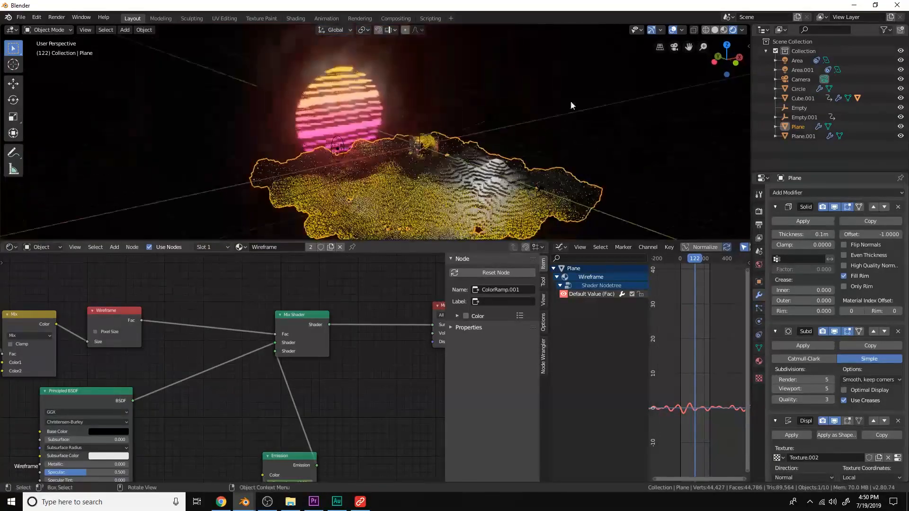
{"action": "left_click", "coordinate": [714, 29]}
{"action": "mouse_move", "coordinate": [537, 160]}
{"action": "middle_mouse_down"}
{"action": "mouse_move", "coordinate": [499, 135]}
{"action": "mouse_move", "coordinate": [515, 147]}
{"action": "middle_mouse_up"}
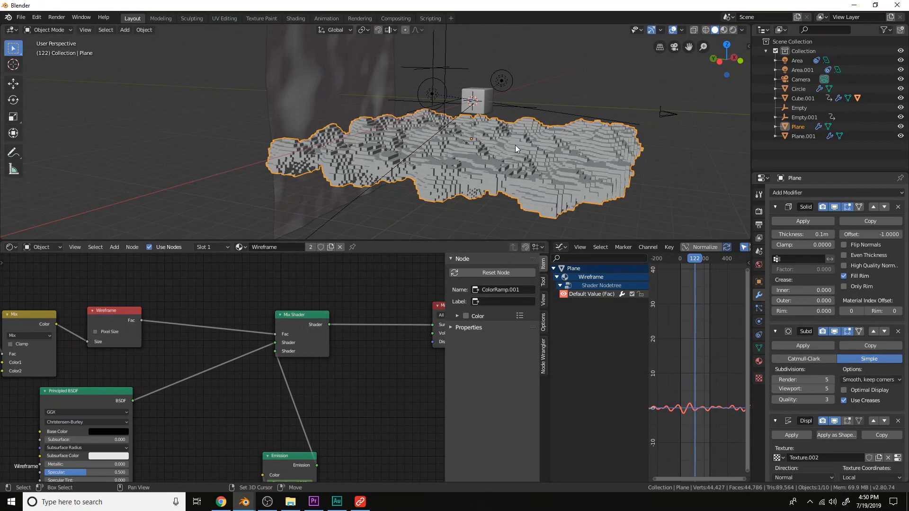
Add a new plane and move it up along the Z axis above the floor
{"action": "key", "text": "shift+a"}
{"action": "mouse_move", "coordinate": [517, 61]}
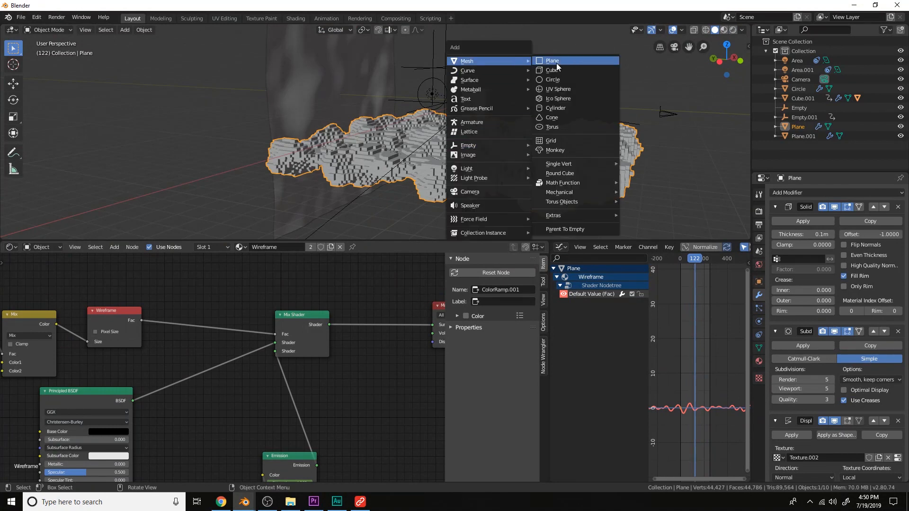
{"action": "left_click", "coordinate": [555, 63]}
{"action": "key", "text": "g"}
{"action": "key", "text": "z"}
{"action": "left_click", "coordinate": [534, 141]}
Scale the new plane up so it covers the floor
{"action": "key", "text": "s"}
{"action": "left_click", "coordinate": [597, 174]}
{"action": "middle_click_drag", "start_coordinate": [597, 175], "coordinate": [574, 163]}
{"action": "key", "text": "s"}
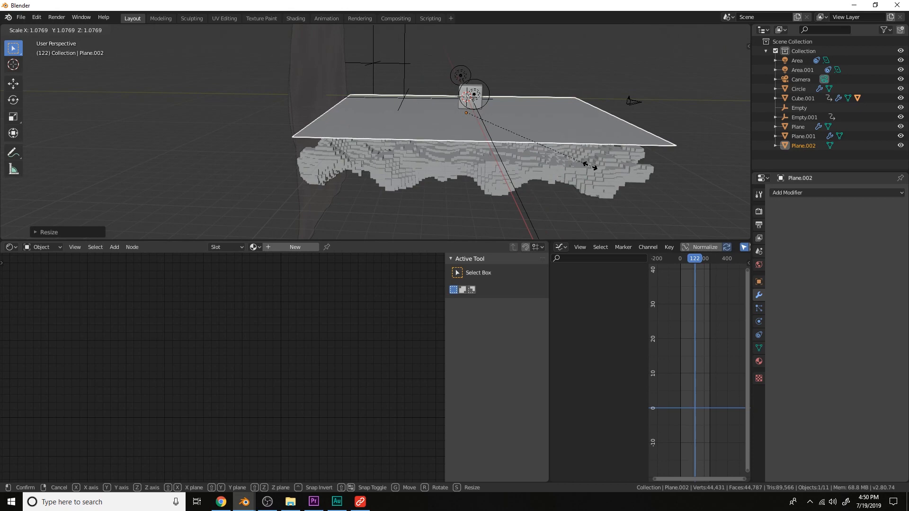
{"action": "left_click", "coordinate": [590, 165]}
Create a new material for the plane, replacing Principled BSDF with a Glass BSDF connected to the output
{"action": "left_click", "coordinate": [302, 248]}
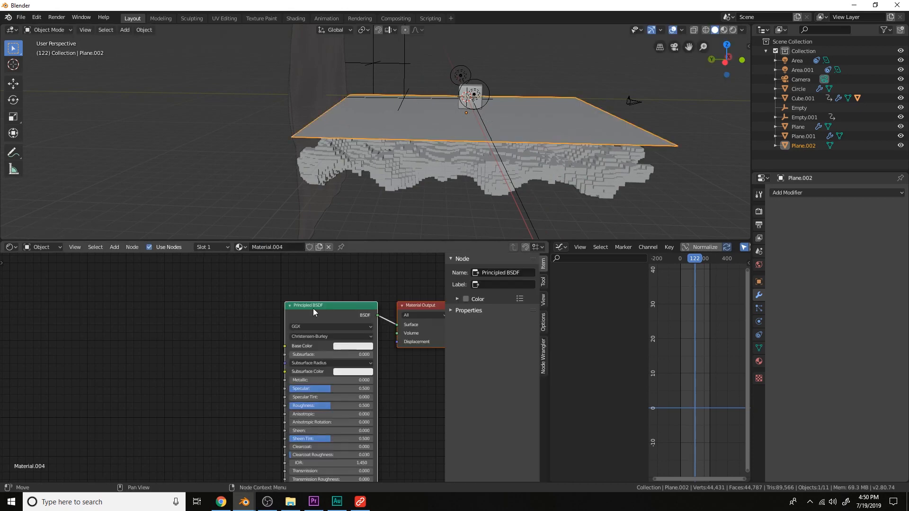
{"action": "key", "text": "x"}
{"action": "key", "text": "shift+a"}
{"action": "type", "text": "glass"}
{"action": "key", "text": "Return"}
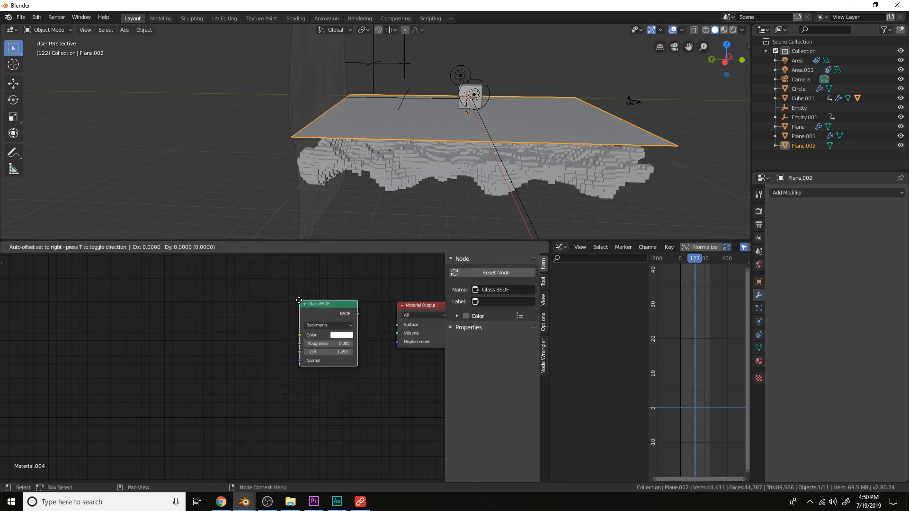
{"action": "left_click", "coordinate": [299, 300]}
{"action": "left_click", "coordinate": [326, 313], "text": "ctrl+shift"}
Enable Screen Space Refraction in the glass plane's material settings
{"action": "left_click", "coordinate": [733, 30]}
{"action": "middle_click_drag", "start_coordinate": [632, 124], "coordinate": [547, 133]}
{"action": "left_click", "coordinate": [759, 362]}
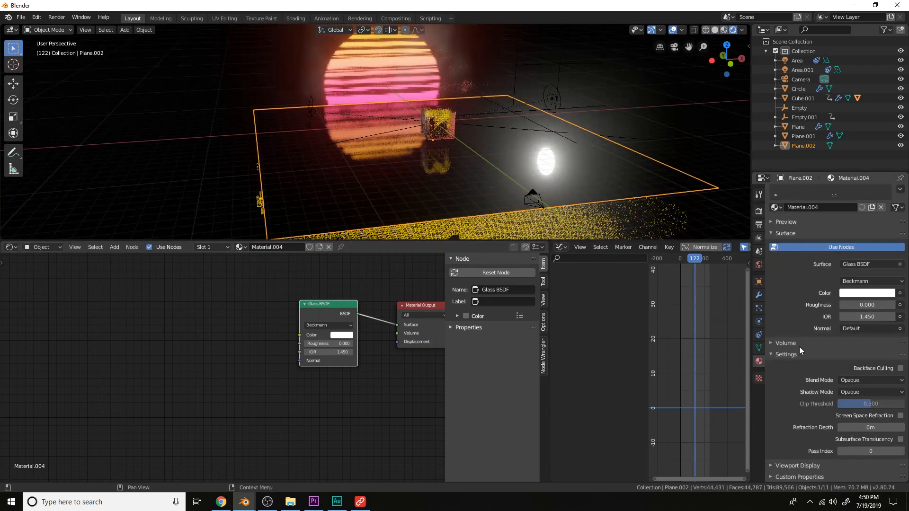
{"action": "left_click", "coordinate": [900, 416]}
Move the glass plane down about 1.5 m along the Z axis
{"action": "middle_click_drag", "start_coordinate": [611, 189], "coordinate": [567, 178]}
{"action": "key", "text": "g"}
{"action": "key", "text": "z"}
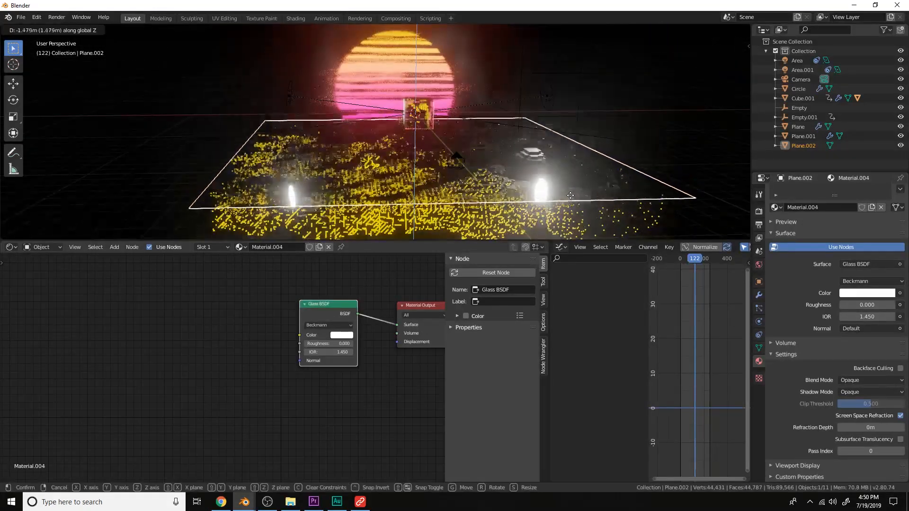
{"action": "left_click", "coordinate": [568, 187]}
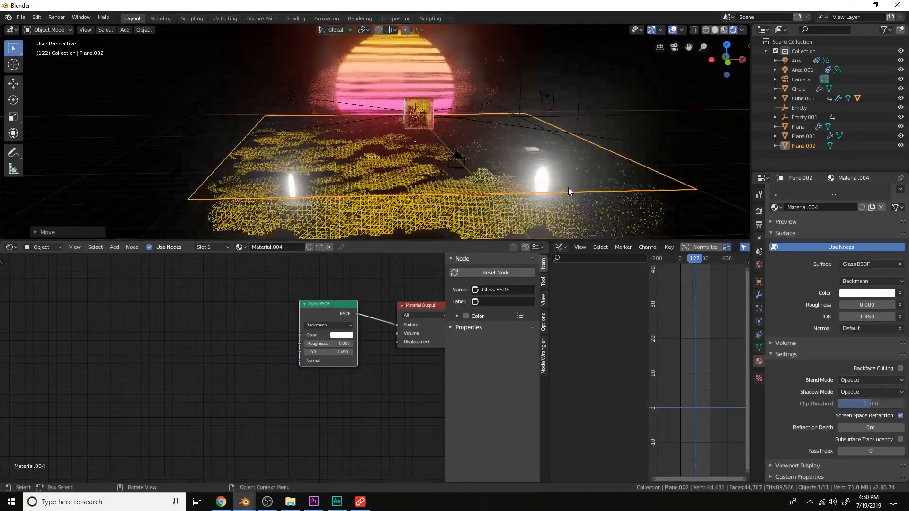
Play the animation in camera view to check the glass plane
{"action": "key", "text": "KP_0"}
{"action": "key", "text": "space"}
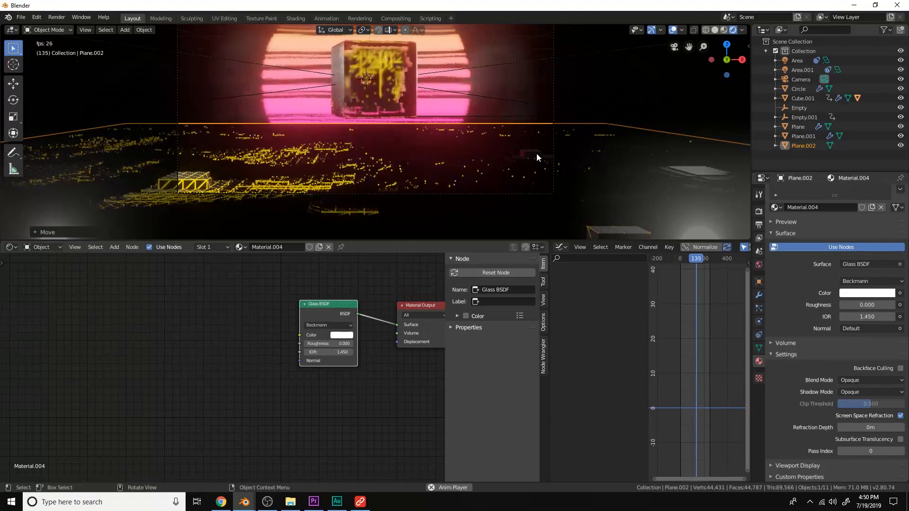
{"action": "key", "text": "space"}
{"action": "key", "text": "space"}
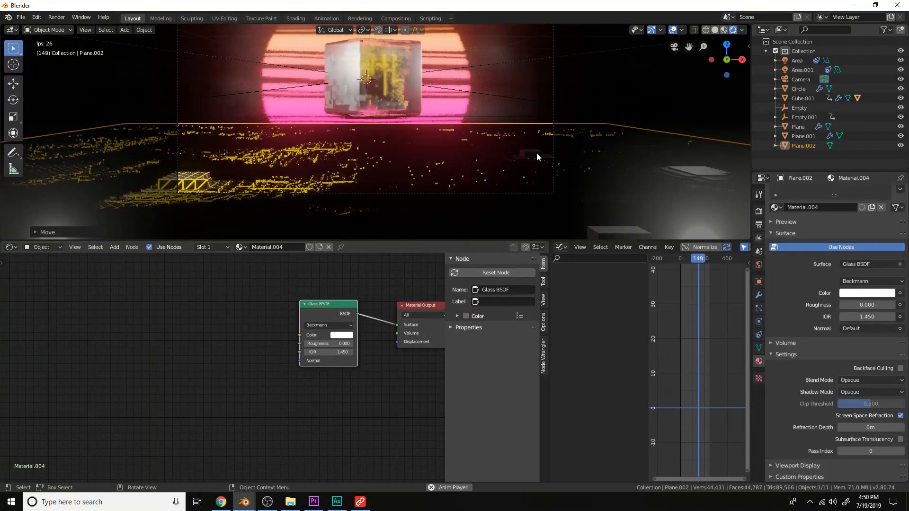
{"action": "key", "text": "space"}
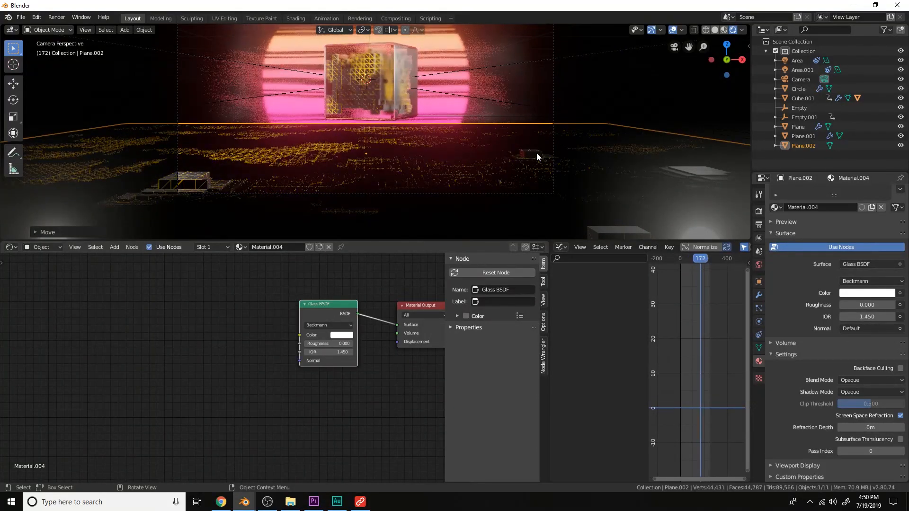
Move the glass plane up about 0.3 m along the Z axis
{"action": "key", "text": "g"}
{"action": "key", "text": "z"}
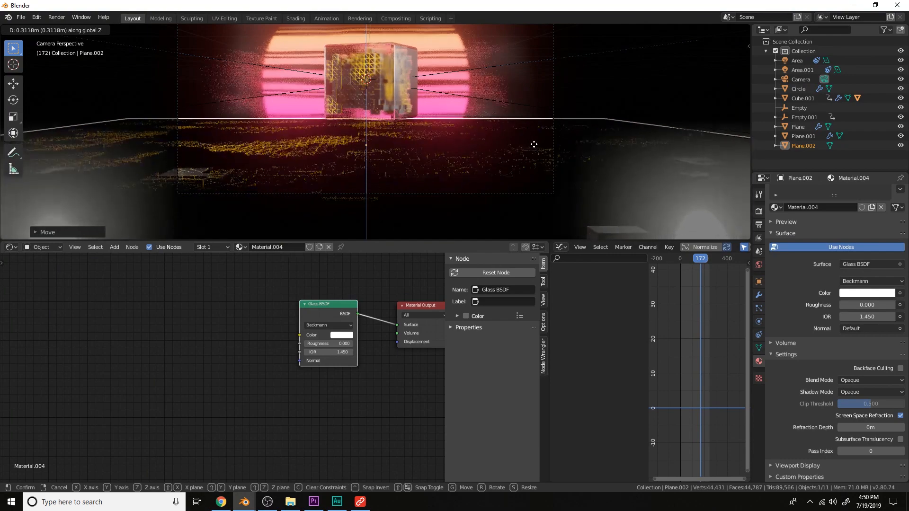
{"action": "left_click", "coordinate": [533, 142]}
Set the glass plane's Glass BSDF IOR to 1.150
{"action": "scroll", "coordinate": [378, 346], "scroll_direction": "up", "scroll_amount": 2}
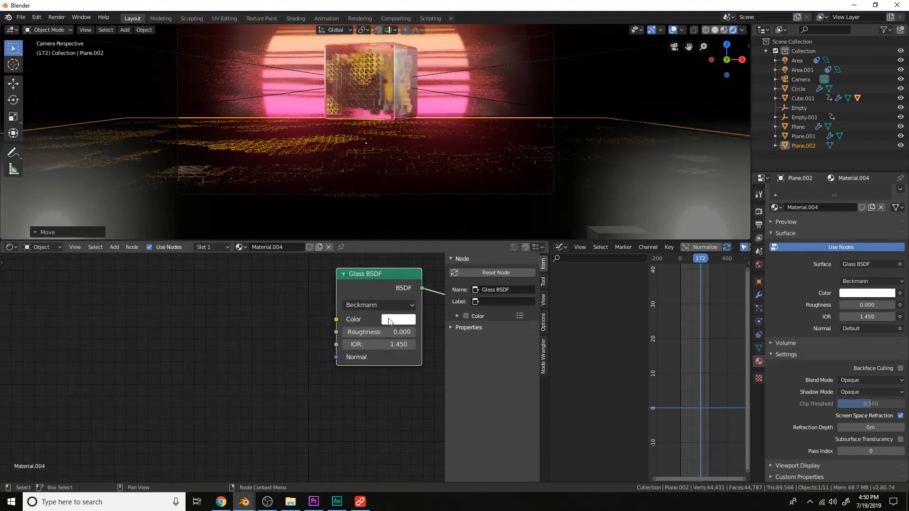
{"action": "left_click_drag", "start_coordinate": [392, 342], "coordinate": [338, 342]}
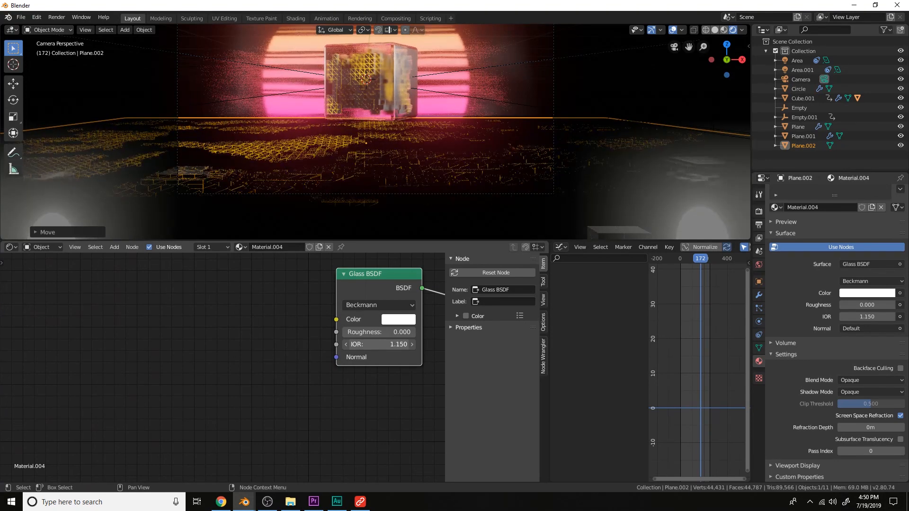
{"action": "mouse_move", "coordinate": [338, 342]}
{"action": "left_mouse_down"}
{"action": "mouse_move", "coordinate": [325, 342]}
{"action": "mouse_move", "coordinate": [339, 342]}
{"action": "left_mouse_up"}
Enable Use Curves in the render Color Management settings and nudge the curve's dark end point
{"action": "key", "text": "space"}
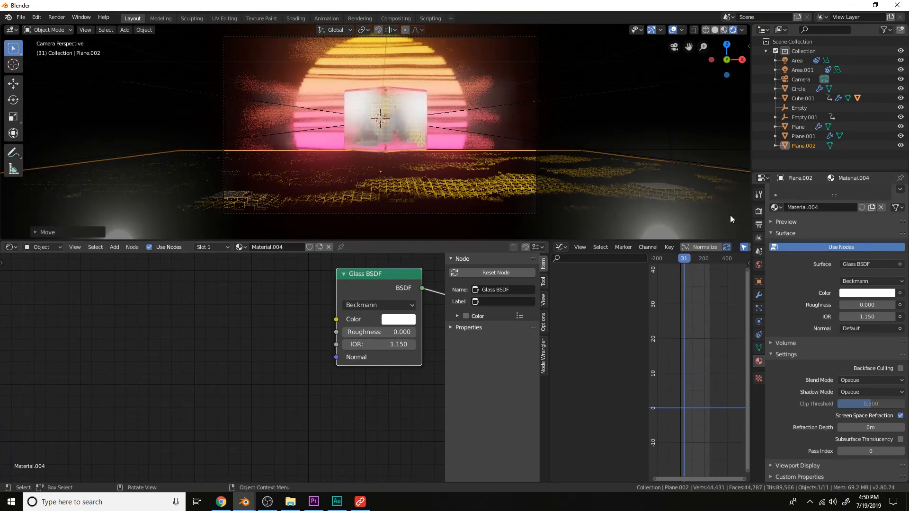
{"action": "left_click", "coordinate": [758, 211]}
{"action": "left_click", "coordinate": [821, 351]}
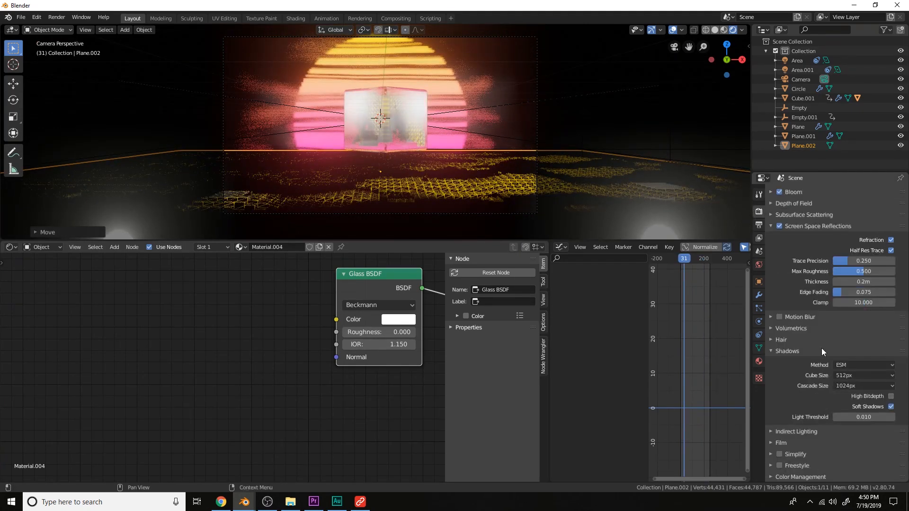
{"action": "left_click", "coordinate": [797, 475]}
{"action": "scroll", "coordinate": [802, 473], "scroll_direction": "down", "scroll_amount": 4}
{"action": "left_click", "coordinate": [784, 476]}
{"action": "scroll", "coordinate": [794, 462], "scroll_direction": "down", "scroll_amount": 4}
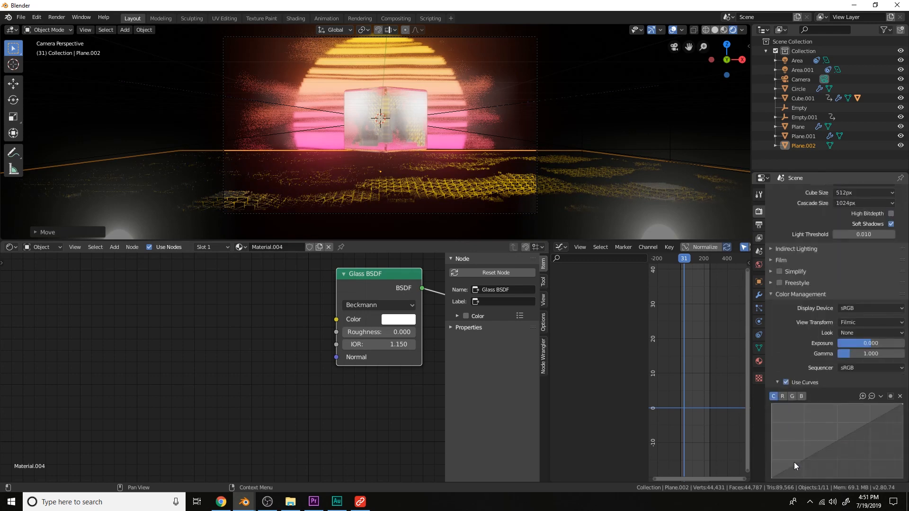
{"action": "left_click_drag", "start_coordinate": [797, 470], "coordinate": [796, 468]}
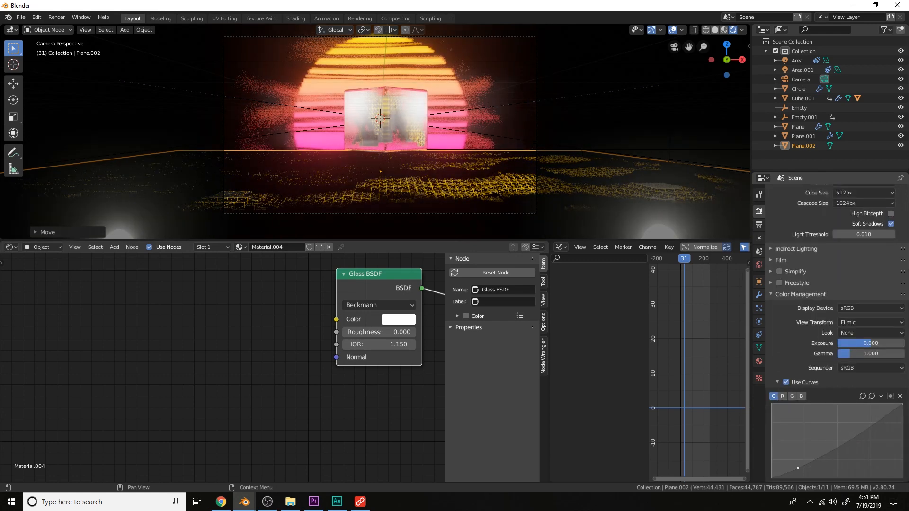
Select the glass cube and set its Glass BSDF roughness to 0.154
{"action": "middle_click_drag", "start_coordinate": [541, 116], "coordinate": [503, 146]}
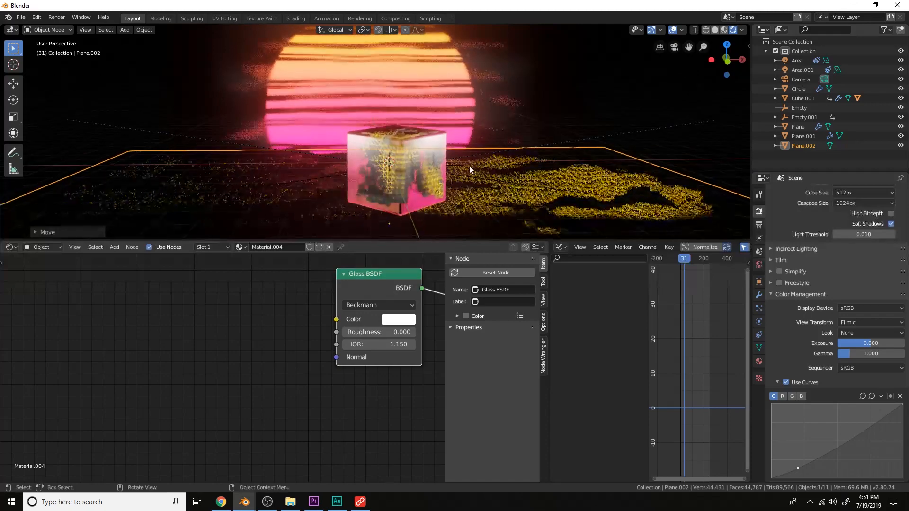
{"action": "left_click", "coordinate": [434, 164]}
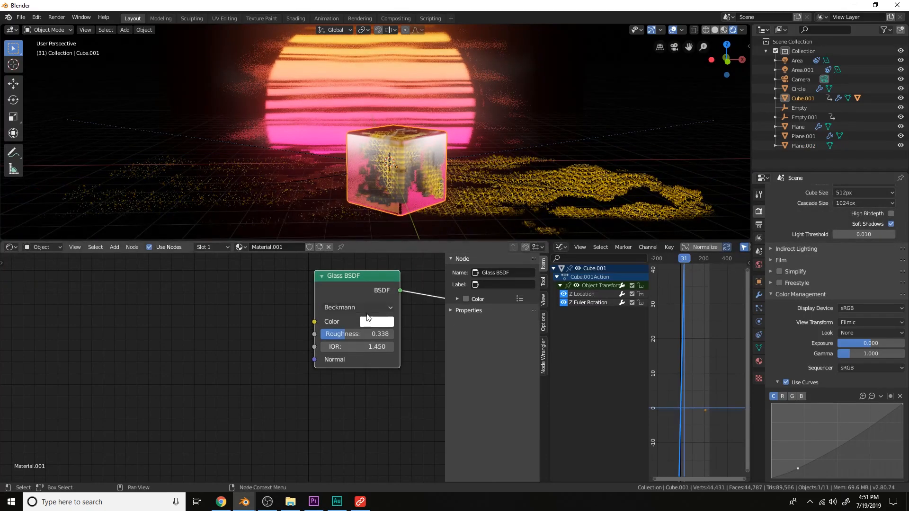
{"action": "left_click_drag", "start_coordinate": [329, 334], "coordinate": [332, 334]}
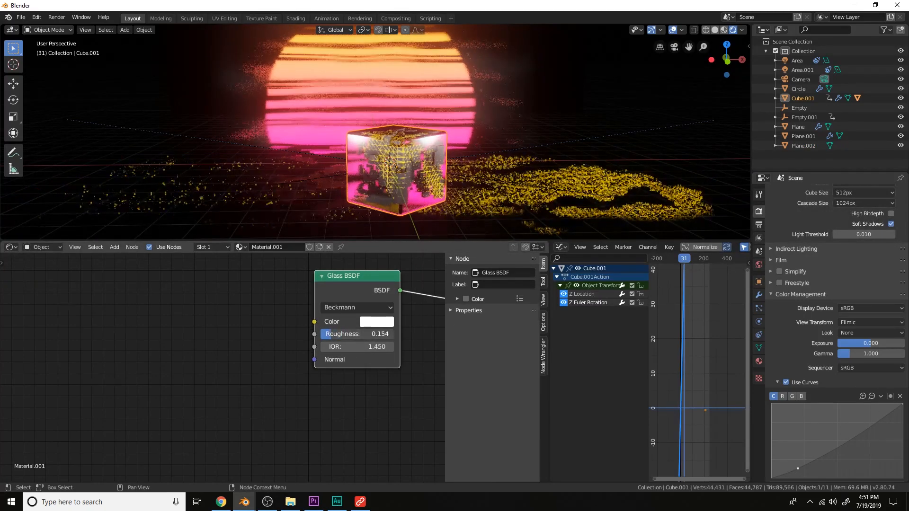
Play the animation in camera view to review the scene
{"action": "scroll", "coordinate": [407, 137], "scroll_direction": "down", "scroll_amount": 3}
{"action": "key", "text": "KP_0"}
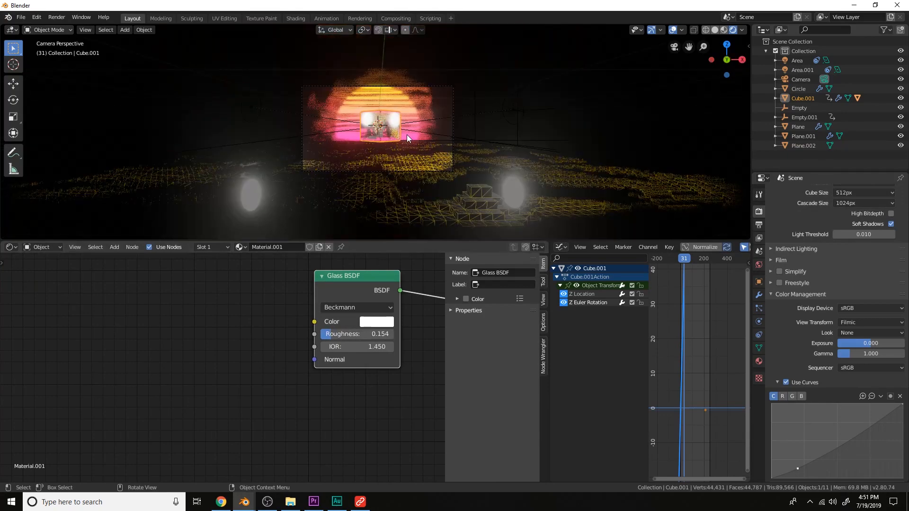
{"action": "key", "text": "space"}
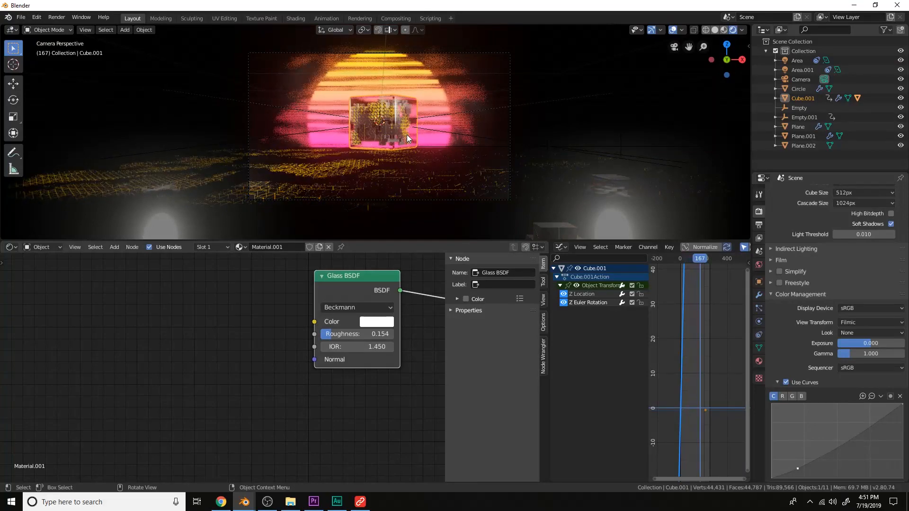
{"action": "scroll", "coordinate": [407, 134], "scroll_direction": "up", "scroll_amount": 2}
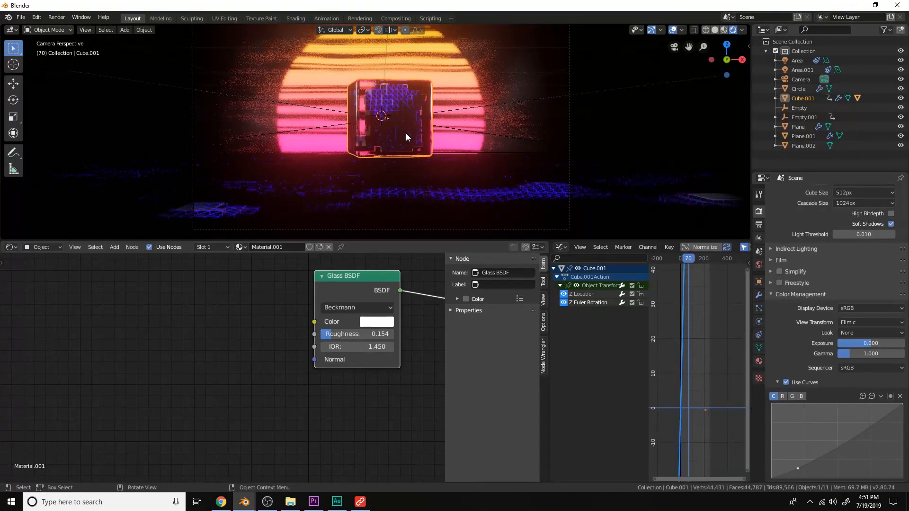
Render the current frame from the camera and inspect the result before closing the render window
{"action": "left_click", "coordinate": [570, 115]}
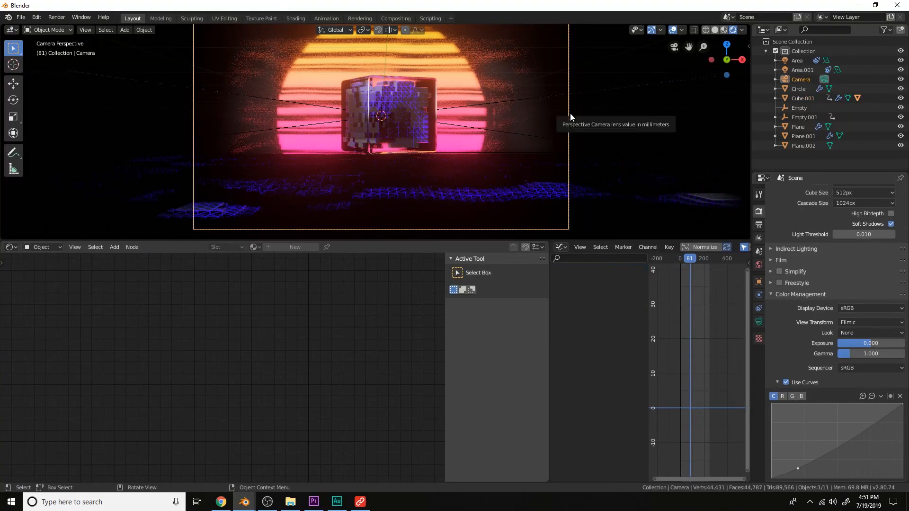
{"action": "scroll", "coordinate": [570, 116], "scroll_direction": "down", "scroll_amount": 3}
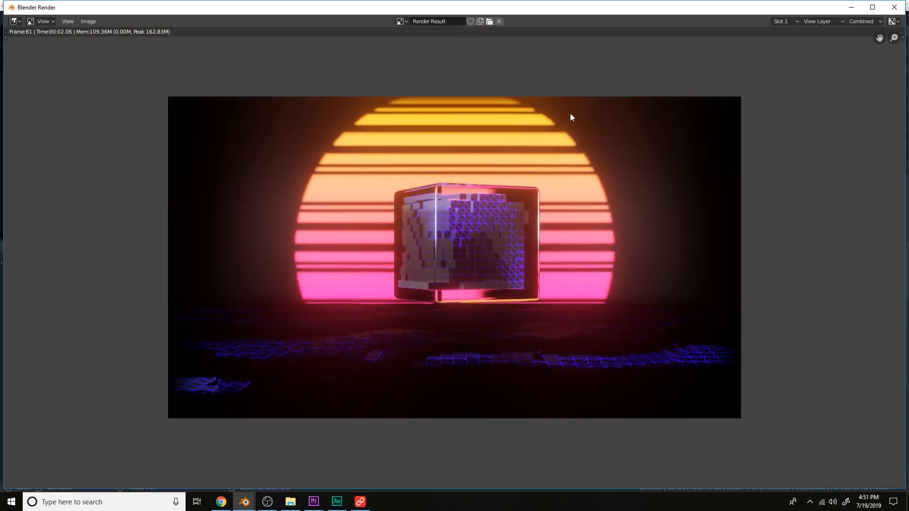
{"action": "scroll", "coordinate": [569, 116], "scroll_direction": "up", "scroll_amount": 2}
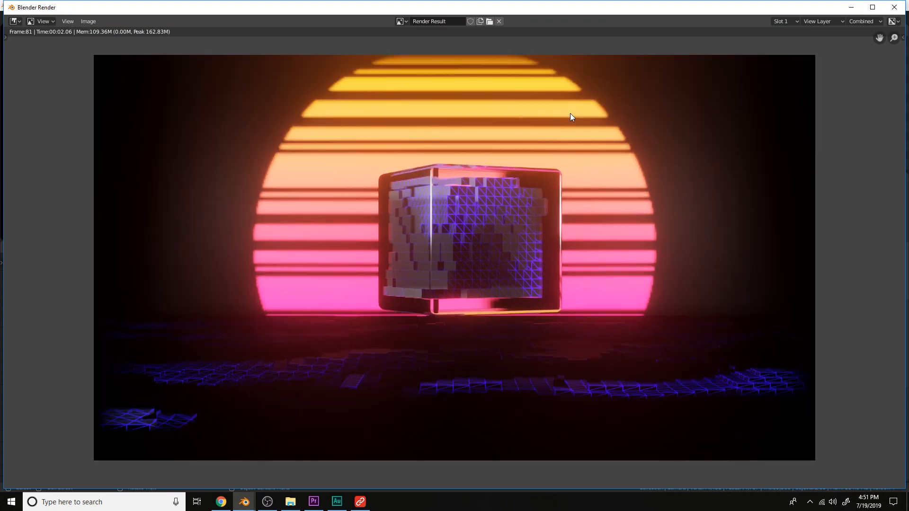
{"action": "left_click", "coordinate": [891, 12]}
Switch the lower editor to the Compositor, enable Use Nodes and turn on the Backdrop
{"action": "left_click", "coordinate": [12, 247]}
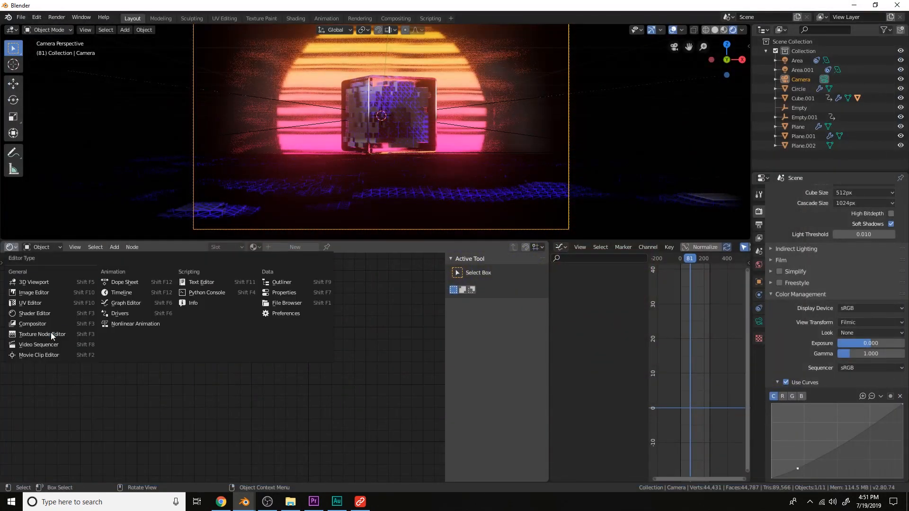
{"action": "left_click", "coordinate": [51, 326]}
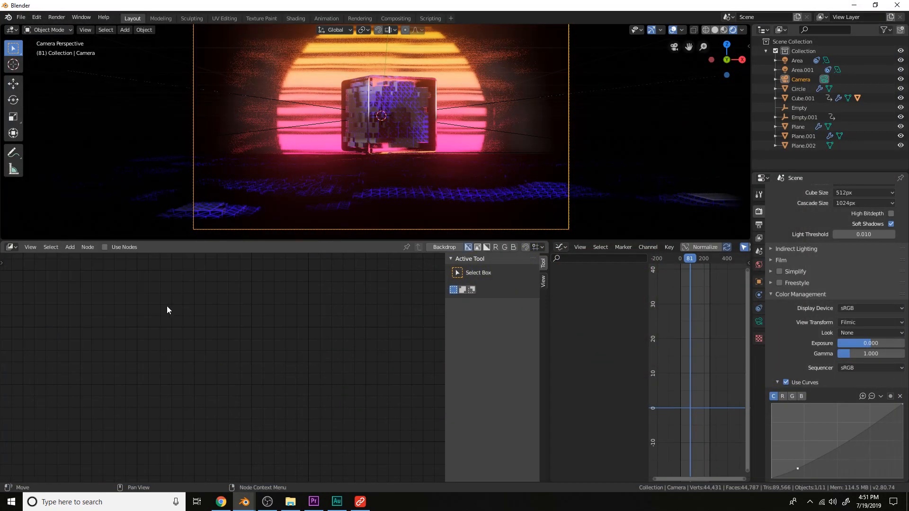
{"action": "left_click", "coordinate": [123, 248]}
{"action": "scroll", "coordinate": [296, 371], "scroll_direction": "down", "scroll_amount": 3}
{"action": "middle_click_drag", "start_coordinate": [296, 370], "coordinate": [223, 381]}
{"action": "scroll", "coordinate": [222, 380], "scroll_direction": "up", "scroll_amount": 2}
{"action": "left_click", "coordinate": [544, 300]}
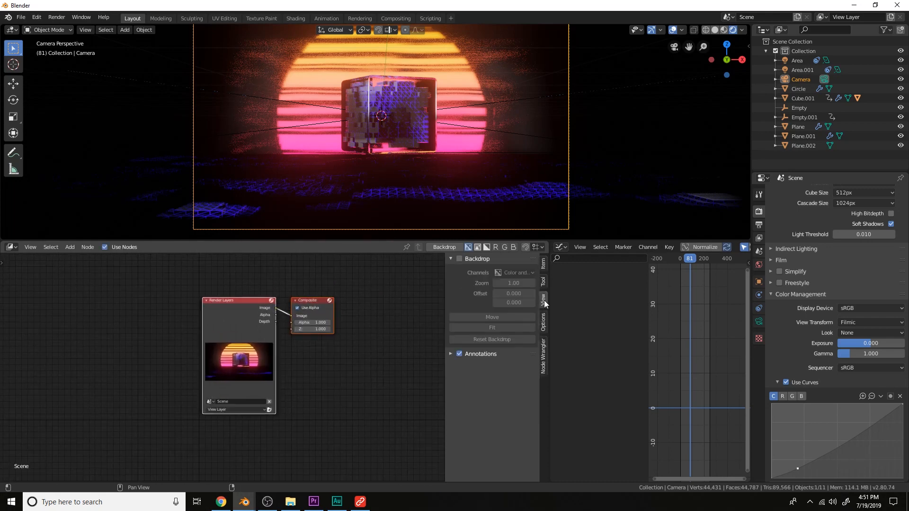
{"action": "left_click", "coordinate": [459, 258]}
Arrange the Render Layers and Composite nodes and connect a Viewer node to the Render Layers image
{"action": "left_click_drag", "start_coordinate": [550, 265], "coordinate": [651, 248]}
{"action": "middle_click_drag", "start_coordinate": [454, 335], "coordinate": [441, 334]}
{"action": "scroll", "coordinate": [352, 331], "scroll_direction": "up", "scroll_amount": 4}
{"action": "middle_click_drag", "start_coordinate": [318, 299], "coordinate": [413, 331]}
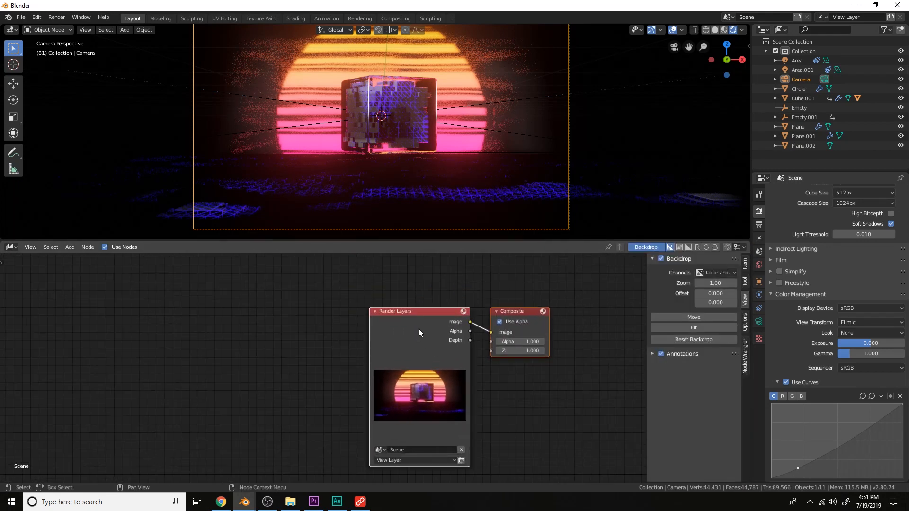
{"action": "left_click", "coordinate": [422, 324], "text": "ctrl+shift"}
{"action": "left_click_drag", "start_coordinate": [451, 309], "coordinate": [308, 325]}
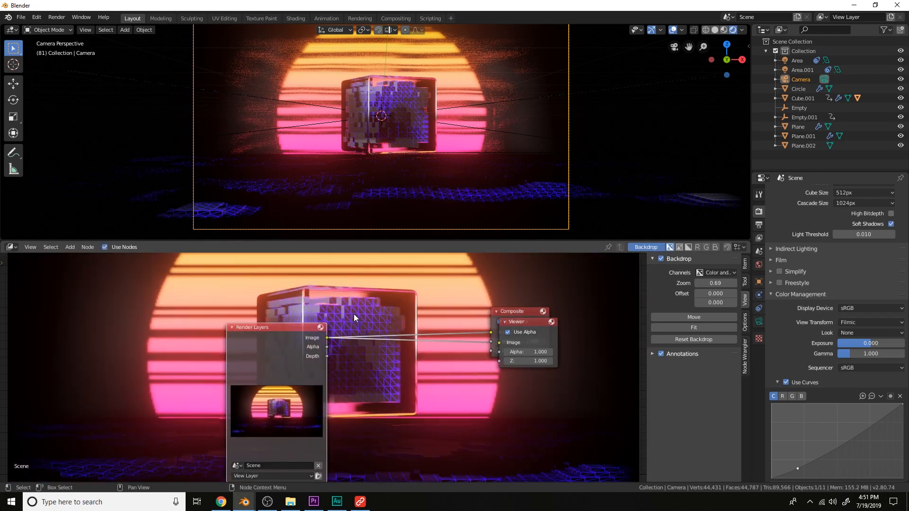
Add a Glare node between the Render Layers image and the Viewer node
{"action": "key", "text": "v"}
{"action": "key", "text": "v"}
{"action": "middle_click_drag", "start_coordinate": [524, 356], "coordinate": [441, 319]}
{"action": "left_click_drag", "start_coordinate": [442, 282], "coordinate": [487, 438]}
{"action": "key", "text": "shift+a"}
{"action": "left_click", "coordinate": [393, 345]}
{"action": "type", "text": "gla"}
{"action": "key", "text": "Return"}
{"action": "left_click", "coordinate": [396, 347]}
{"action": "middle_click_drag", "start_coordinate": [398, 351], "coordinate": [393, 291]}
{"action": "scroll", "coordinate": [424, 309], "scroll_direction": "up", "scroll_amount": 1}
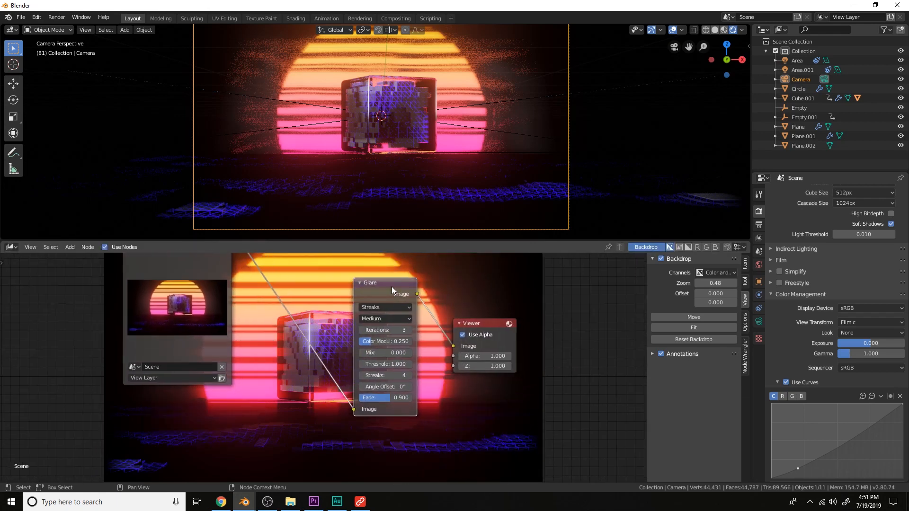
Set the Glare node's threshold to 1.400
{"action": "scroll", "coordinate": [392, 290], "scroll_direction": "up", "scroll_amount": 1}
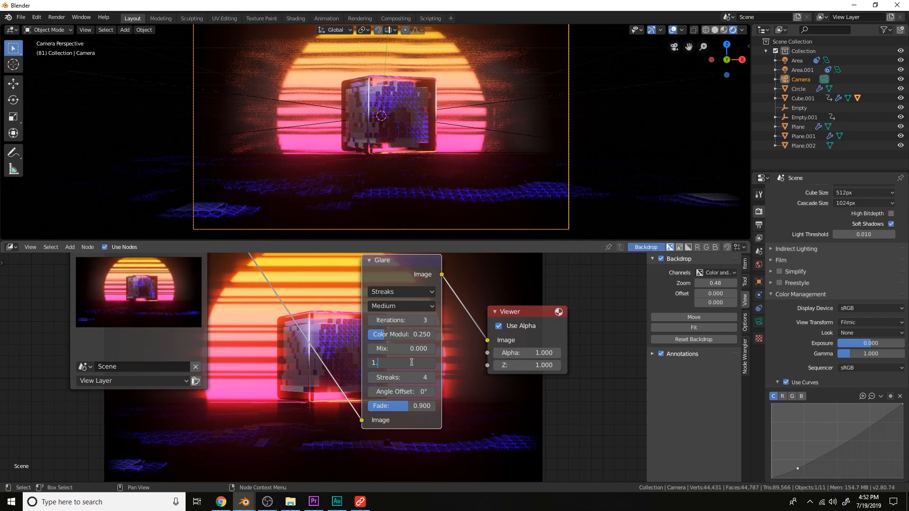
{"action": "middle_click_drag", "start_coordinate": [418, 350], "coordinate": [383, 374]}
{"action": "left_click_drag", "start_coordinate": [364, 262], "coordinate": [293, 282]}
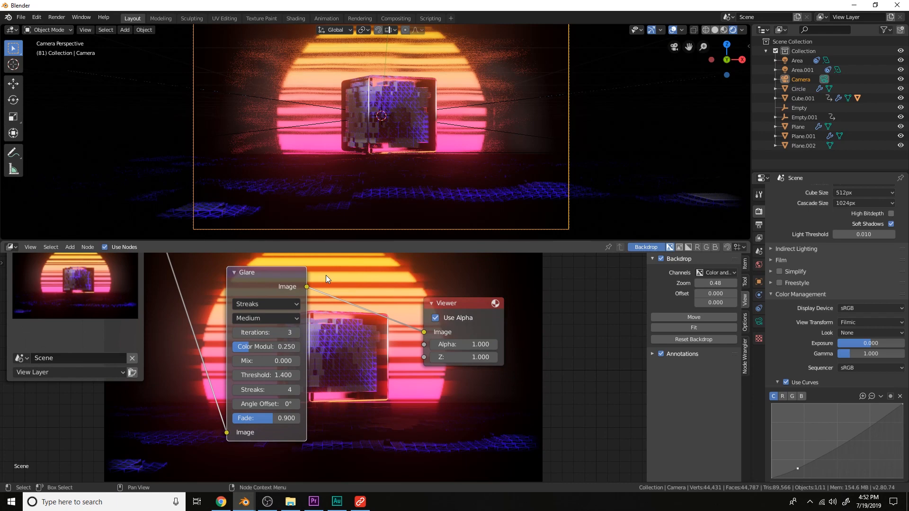
Add a Mix node blending the Glare output with the original render at a factor of about 0.617
{"action": "key", "text": "shift+a"}
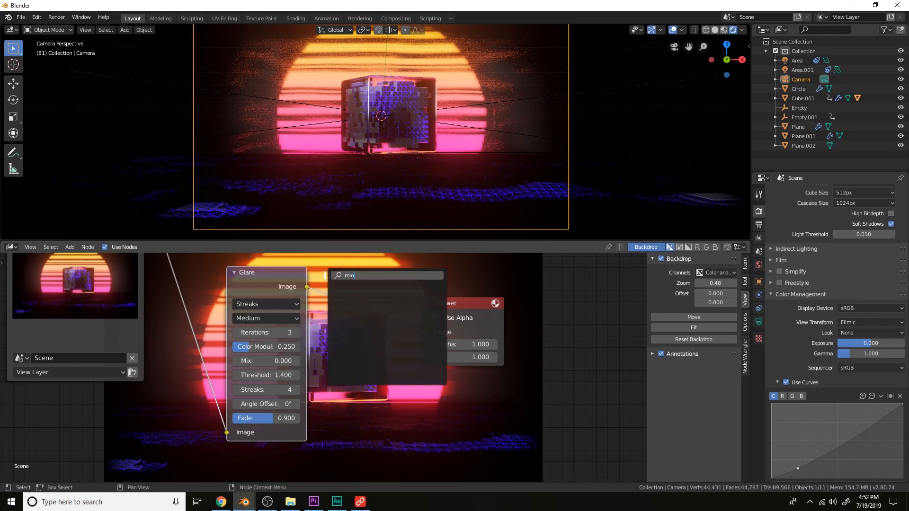
{"action": "type", "text": "mix"}
{"action": "key", "text": "Return"}
{"action": "left_click", "coordinate": [326, 276]}
{"action": "scroll", "coordinate": [326, 281], "scroll_direction": "down", "scroll_amount": 1}
{"action": "middle_click_drag", "start_coordinate": [326, 282], "coordinate": [364, 360]}
{"action": "left_click_drag", "start_coordinate": [194, 269], "coordinate": [392, 438]}
{"action": "middle_click_drag", "start_coordinate": [436, 397], "coordinate": [330, 318]}
{"action": "scroll", "coordinate": [329, 318], "scroll_direction": "up", "scroll_amount": 2}
{"action": "left_click_drag", "start_coordinate": [350, 336], "coordinate": [323, 336]}
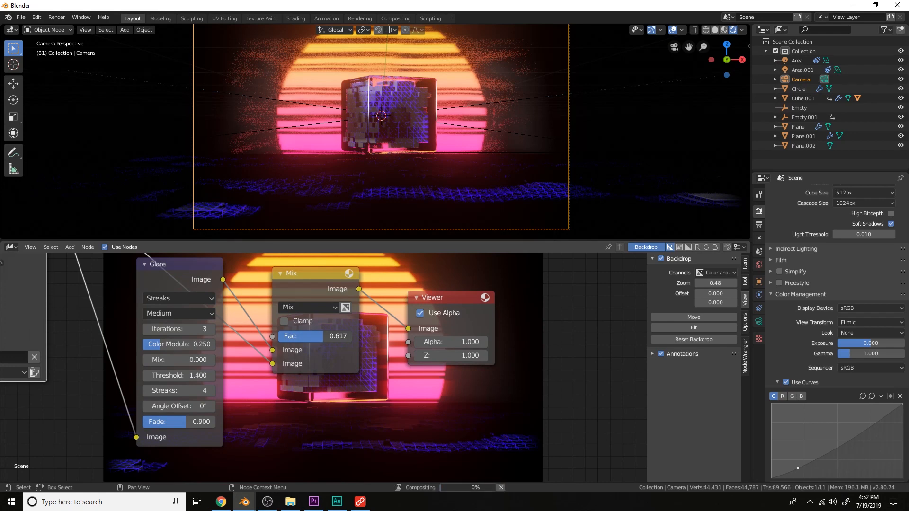
{"action": "middle_click_drag", "start_coordinate": [361, 354], "coordinate": [210, 334]}
{"action": "left_click_drag", "start_coordinate": [298, 294], "coordinate": [437, 314]}
Add a Lens Distortion node after the Mix node, feeding the Viewer
{"action": "key", "text": "shift+a"}
{"action": "left_click", "coordinate": [338, 285]}
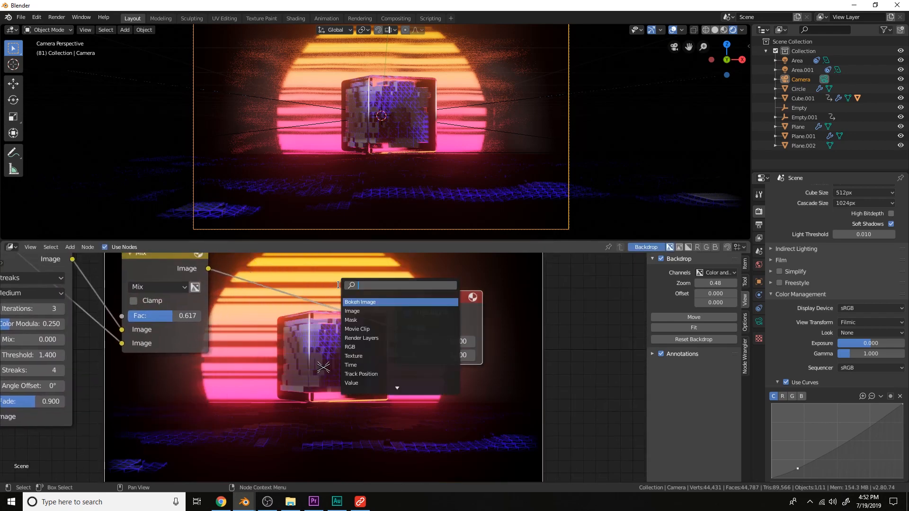
{"action": "type", "text": "len"}
{"action": "key", "text": "Return"}
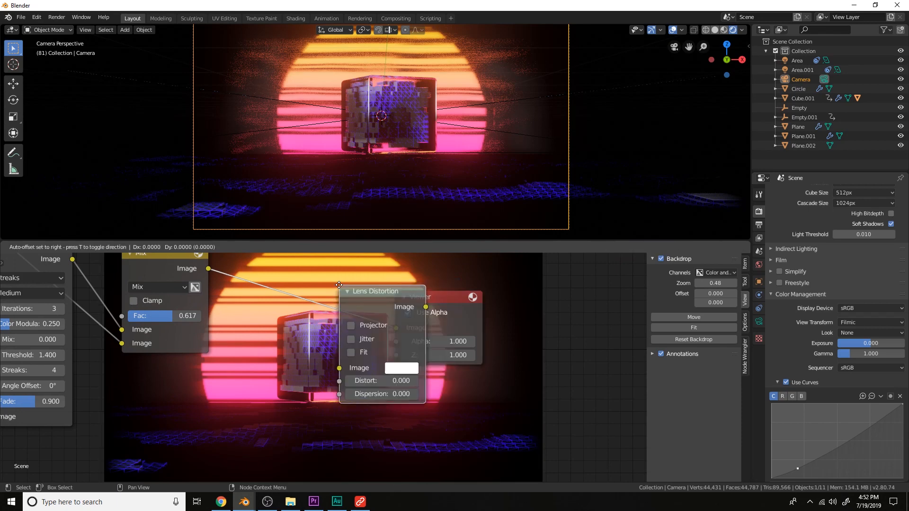
{"action": "left_click", "coordinate": [259, 282]}
{"action": "middle_click_drag", "start_coordinate": [323, 288], "coordinate": [314, 259]}
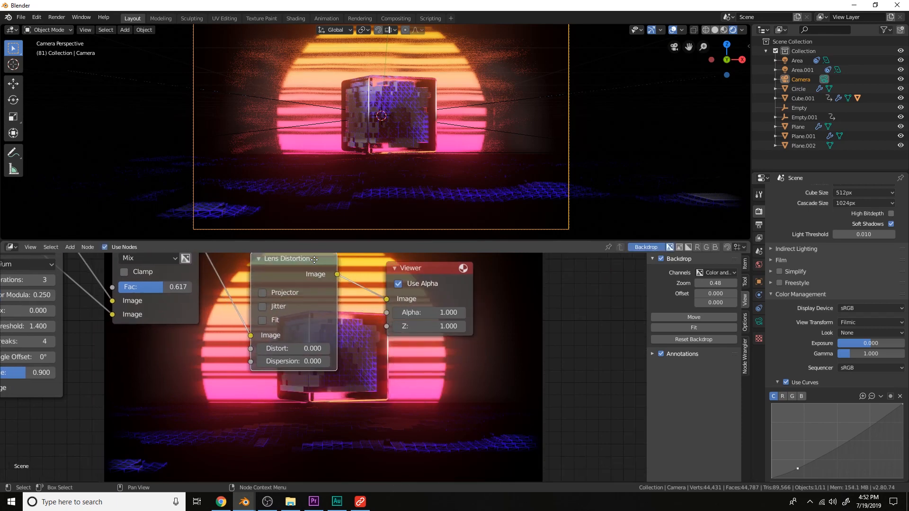
Set the Lens Distortion dispersion to 0.050
{"action": "left_click", "coordinate": [305, 359]}
{"action": "middle_click_drag", "start_coordinate": [305, 359], "coordinate": [319, 314]}
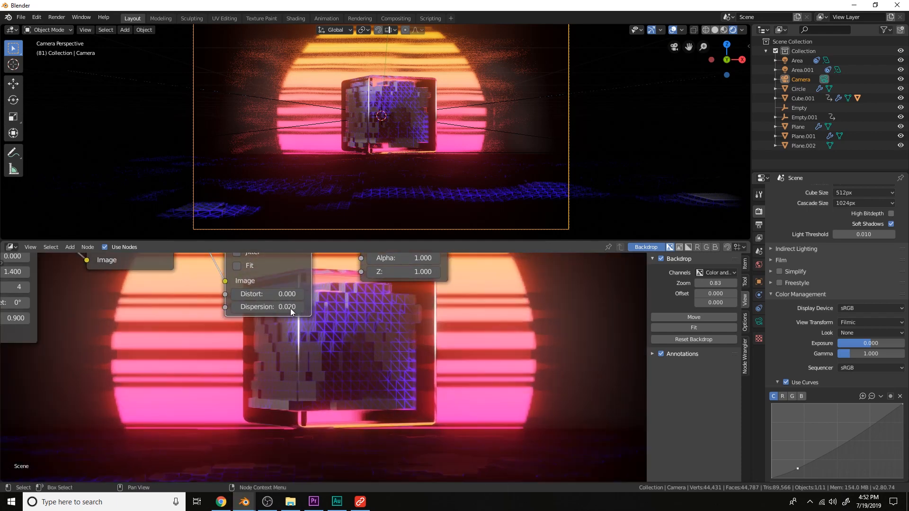
{"action": "double_click", "coordinate": [276, 307]}
{"action": "key", "text": "BackSpace"}
{"action": "type", "text": "5"}
{"action": "key", "text": "Return"}
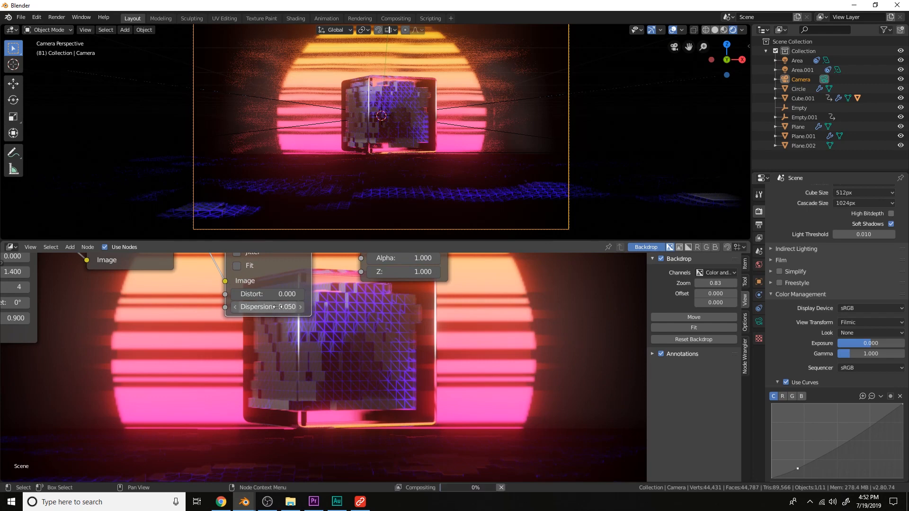
Zoom and pan the backdrop to examine the composited result
{"action": "key", "text": "v"}
{"action": "key", "text": "v"}
{"action": "key", "text": "v"}
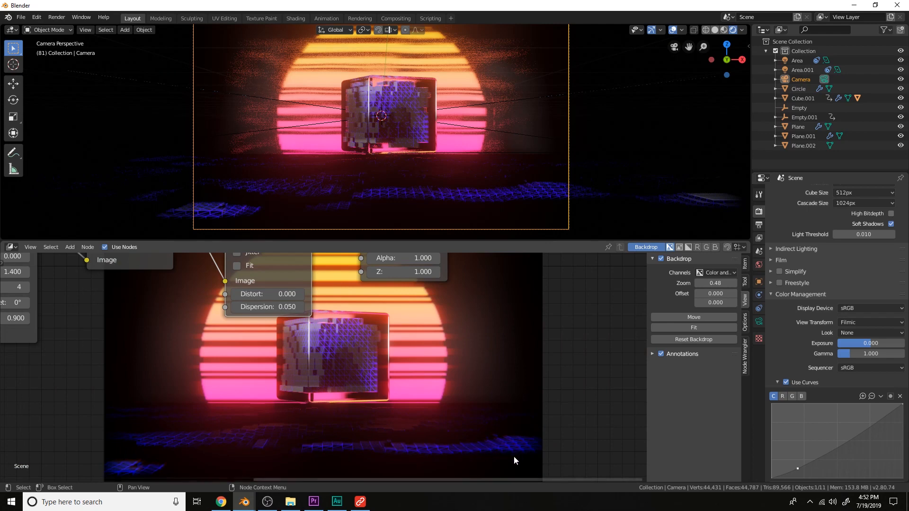
{"action": "key", "text": "v"}
{"action": "key", "text": "v"}
{"action": "key", "text": "v"}
{"action": "key", "text": "v"}
{"action": "scroll", "coordinate": [375, 310], "scroll_direction": "down", "scroll_amount": 3}
{"action": "middle_click_drag", "start_coordinate": [384, 296], "coordinate": [413, 309]}
{"action": "scroll", "coordinate": [414, 308], "scroll_direction": "up", "scroll_amount": 1}
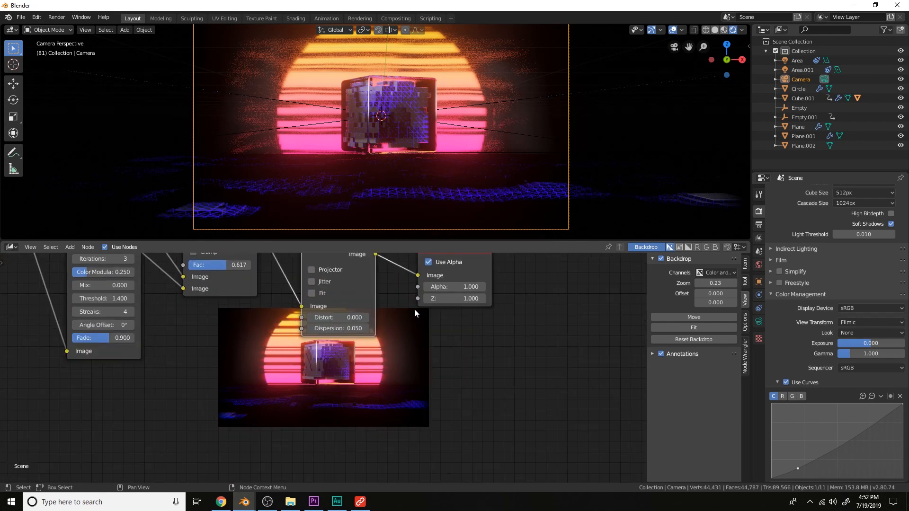
Enable Bloom in the render settings and set the bloom color to orange
{"action": "left_click", "coordinate": [758, 264]}
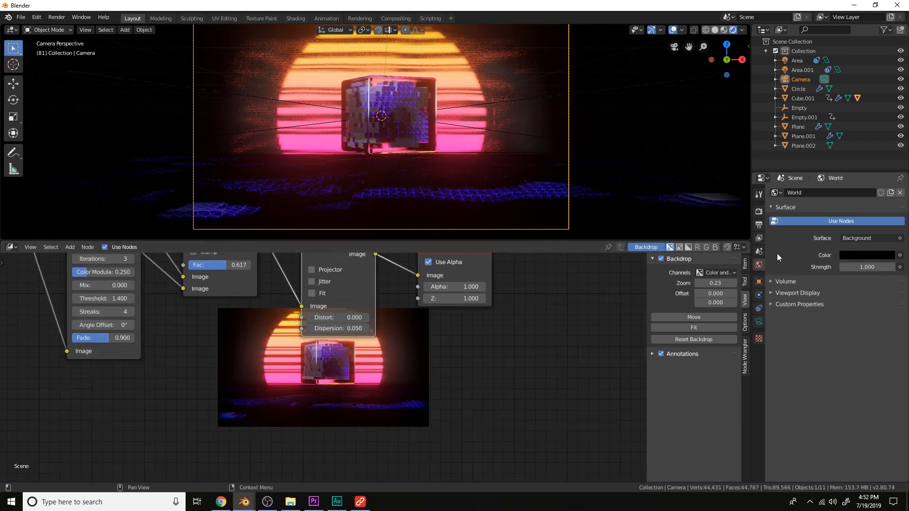
{"action": "left_click", "coordinate": [759, 211]}
{"action": "scroll", "coordinate": [790, 268], "scroll_direction": "up", "scroll_amount": 10}
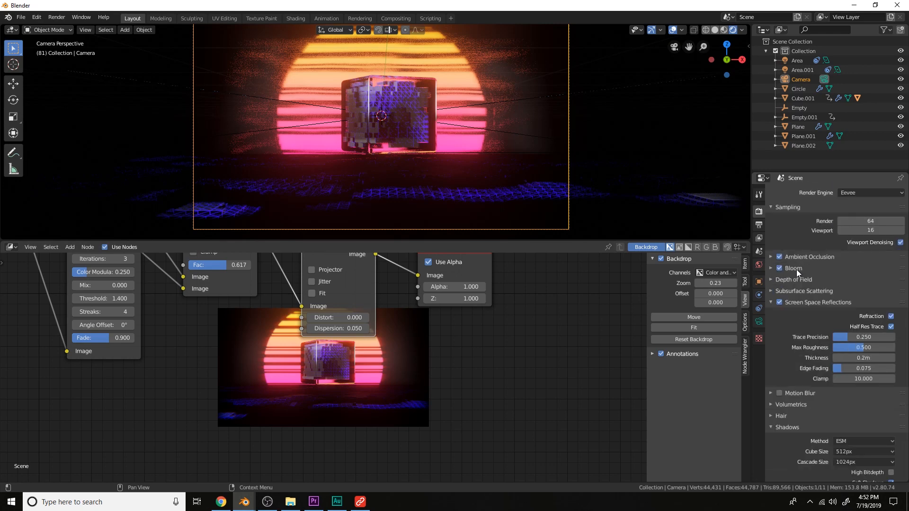
{"action": "left_click", "coordinate": [796, 268]}
{"action": "left_click", "coordinate": [856, 314]}
{"action": "left_click_drag", "start_coordinate": [837, 240], "coordinate": [831, 254]}
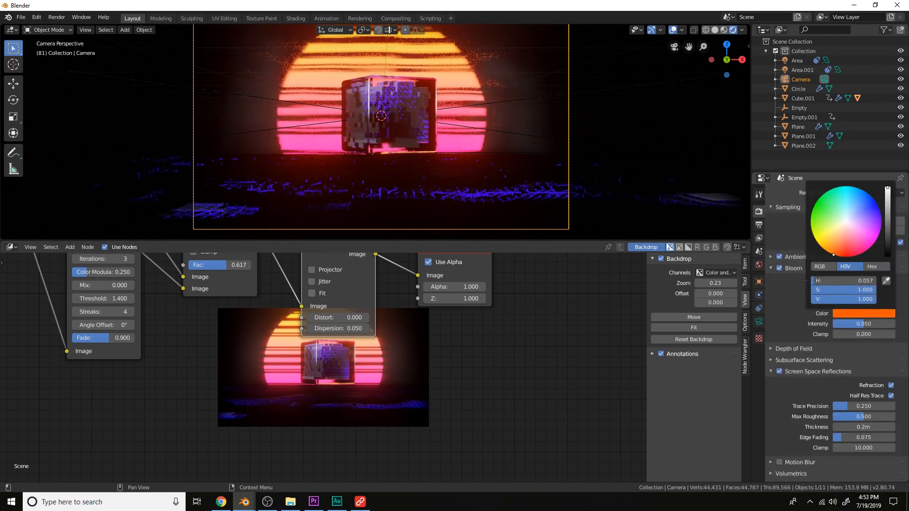
Select the heat distortion plane and set its Glass BSDF color to orange in the Shader Editor
{"action": "left_click", "coordinate": [532, 131]}
{"action": "middle_click_drag", "start_coordinate": [532, 131], "coordinate": [502, 173]}
{"action": "scroll", "coordinate": [492, 317], "scroll_direction": "down", "scroll_amount": 1}
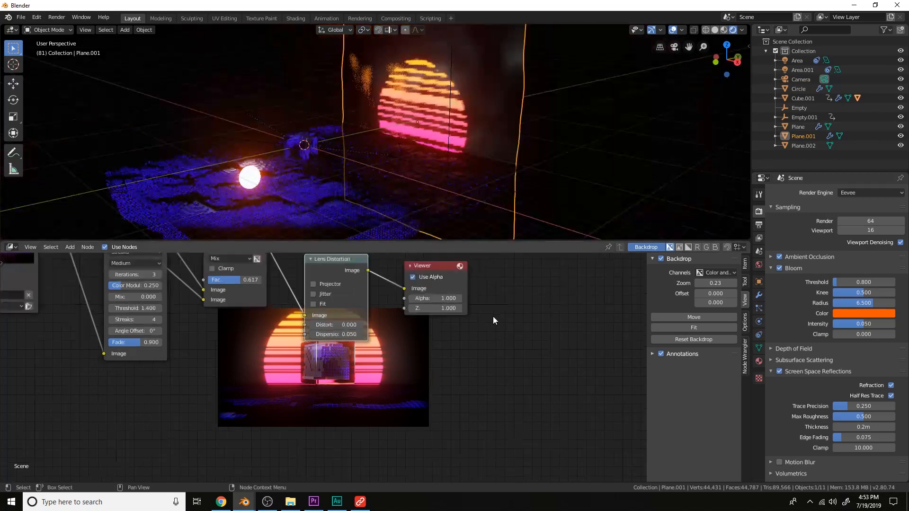
{"action": "scroll", "coordinate": [493, 316], "scroll_direction": "down", "scroll_amount": 2}
{"action": "left_click", "coordinate": [13, 247]}
{"action": "left_click", "coordinate": [76, 312]}
{"action": "middle_click_drag", "start_coordinate": [295, 317], "coordinate": [344, 357]}
{"action": "scroll", "coordinate": [245, 328], "scroll_direction": "up", "scroll_amount": 3}
{"action": "left_click", "coordinate": [233, 324]}
{"action": "left_click", "coordinate": [244, 258]}
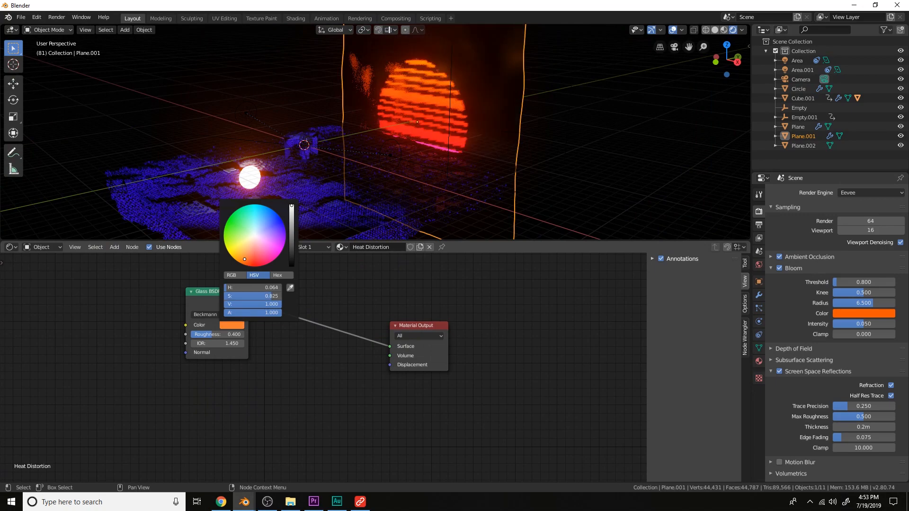
Render the camera view and compare the render result with the Viewer Node output
{"action": "key", "text": "KP_0"}
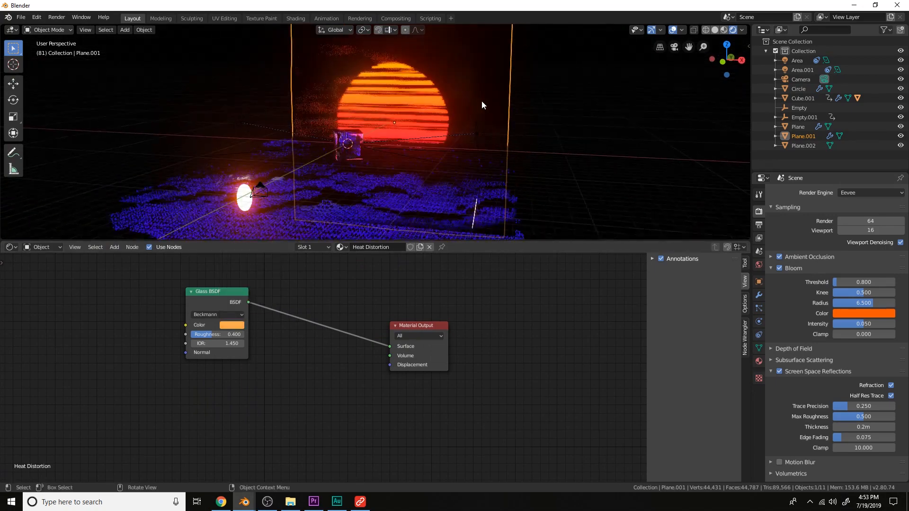
{"action": "scroll", "coordinate": [481, 101], "scroll_direction": "up", "scroll_amount": 4}
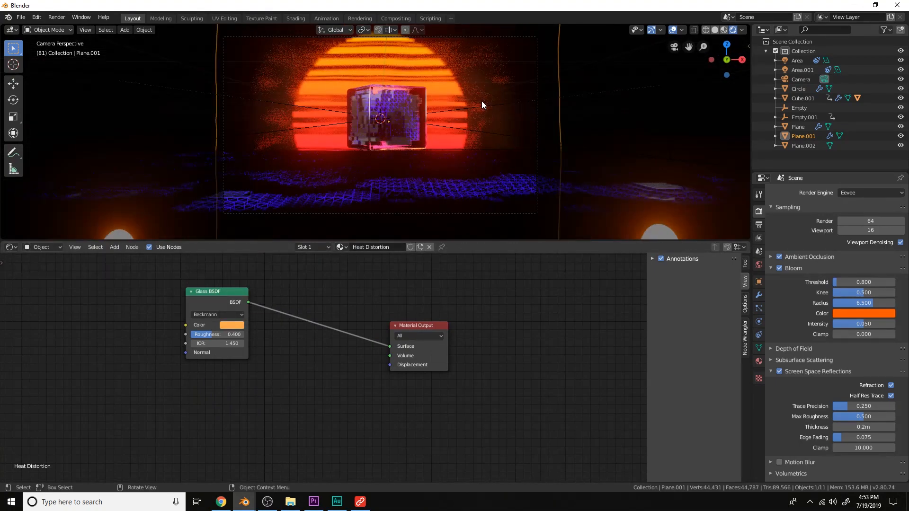
{"action": "left_click", "coordinate": [536, 125]}
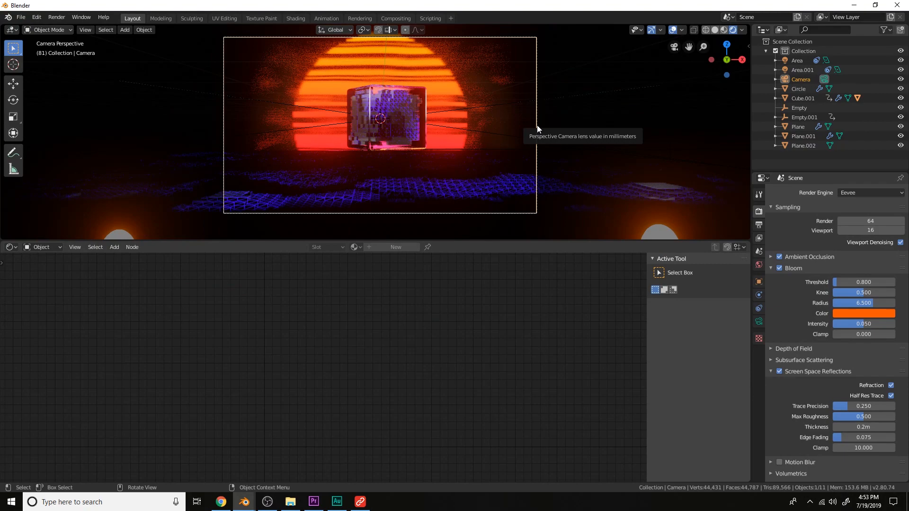
{"action": "key", "text": "F12"}
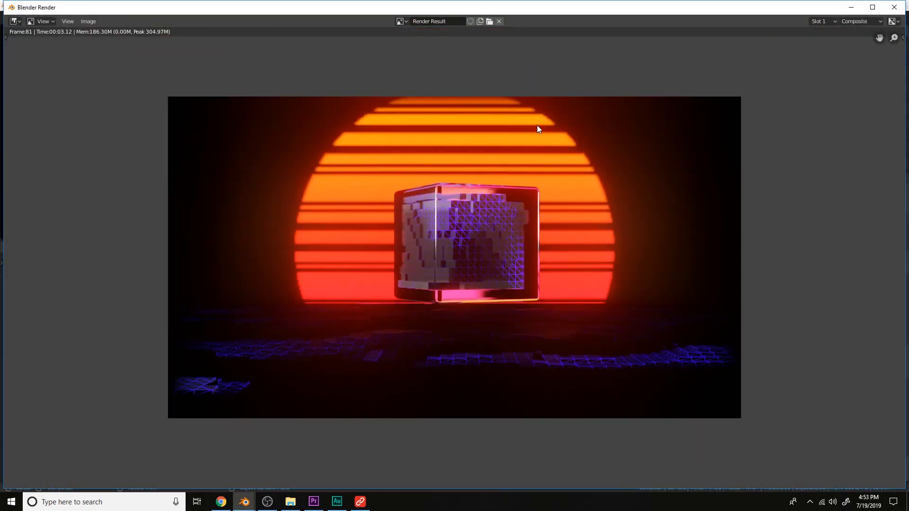
{"action": "scroll", "coordinate": [537, 125], "scroll_direction": "up", "scroll_amount": 1}
{"action": "left_click", "coordinate": [419, 22]}
{"action": "left_click", "coordinate": [412, 42]}
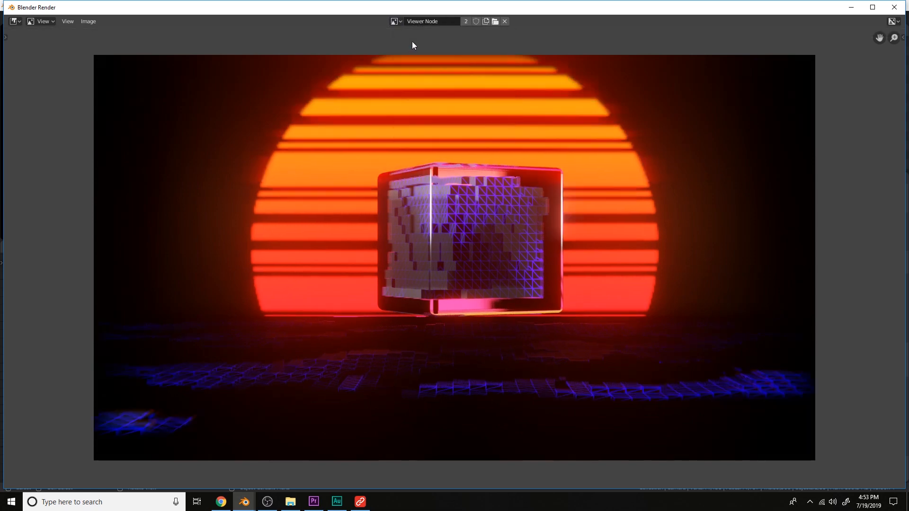
{"action": "scroll", "coordinate": [413, 49], "scroll_direction": "up", "scroll_amount": 1}
{"action": "scroll", "coordinate": [752, 66], "scroll_direction": "down", "scroll_amount": 2}
{"action": "left_click", "coordinate": [895, 8]}
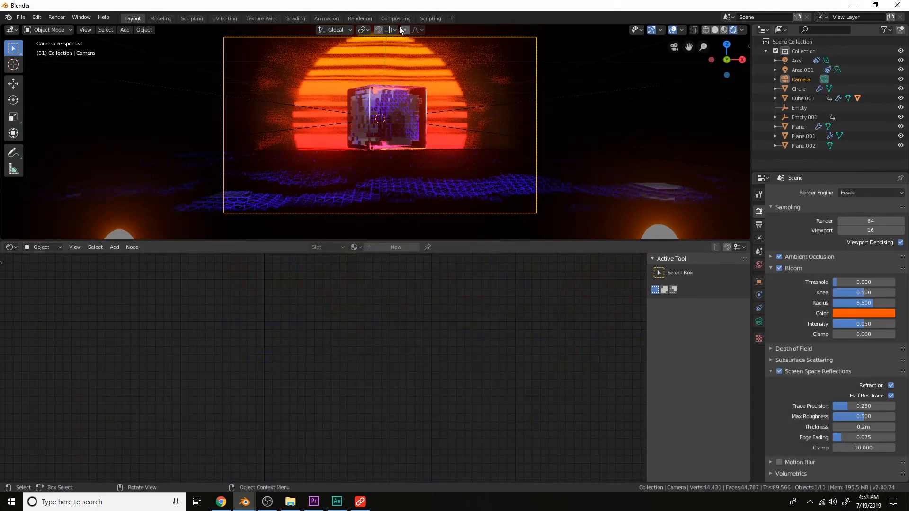
Switch the lower editor to the Timeline and play the animation to review it
{"action": "left_click", "coordinate": [11, 246]}
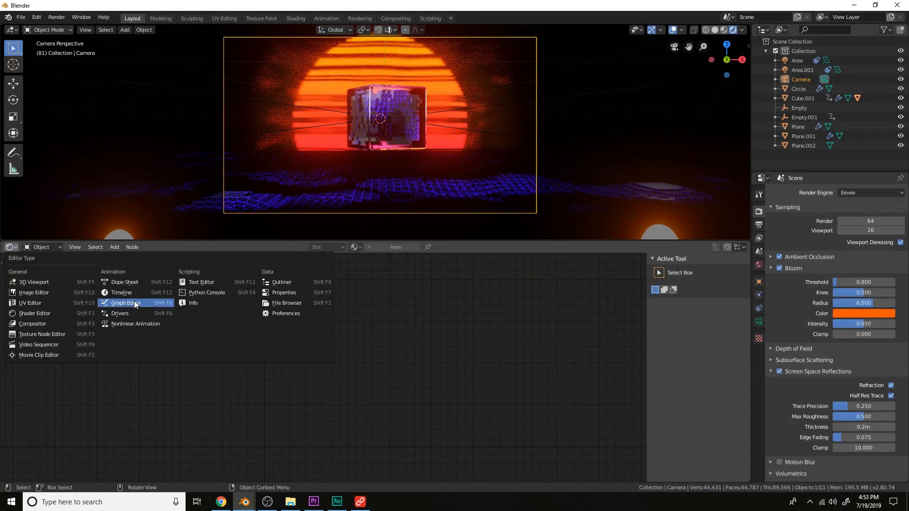
{"action": "left_click", "coordinate": [157, 293]}
{"action": "left_click_drag", "start_coordinate": [275, 262], "coordinate": [92, 251]}
{"action": "key", "text": "space"}
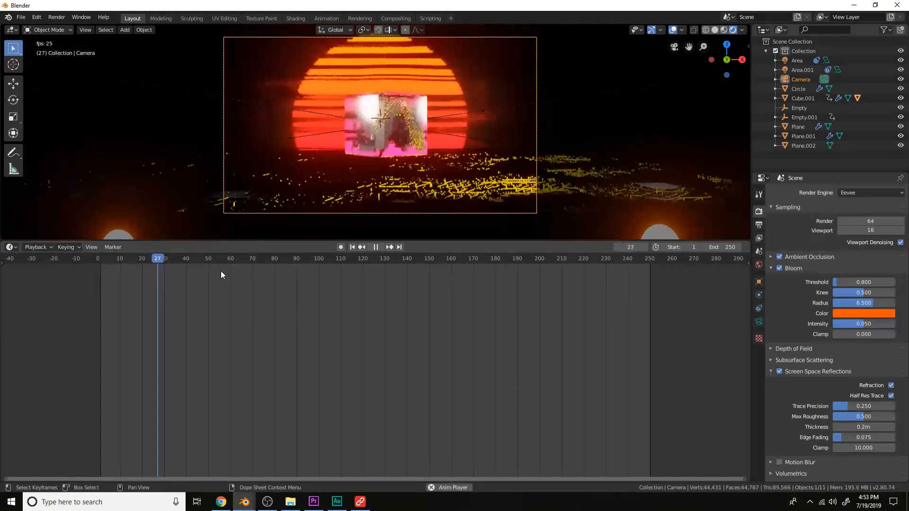
{"action": "key", "text": "space"}
Return to the Compositor and add a File Output node fed by the Lens Distortion output
{"action": "left_click", "coordinate": [11, 246]}
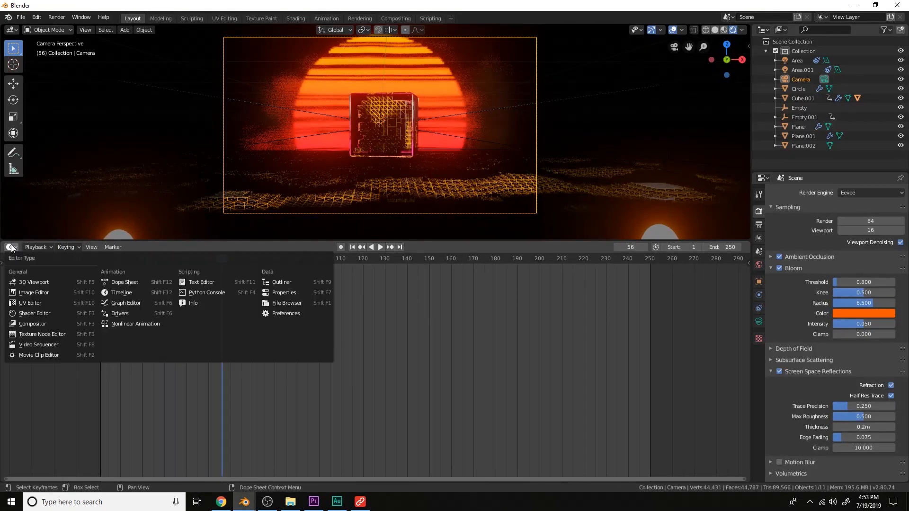
{"action": "left_click", "coordinate": [50, 322]}
{"action": "middle_click_drag", "start_coordinate": [464, 360], "coordinate": [293, 355]}
{"action": "key", "text": "shift+a"}
{"action": "left_click", "coordinate": [382, 301]}
{"action": "type", "text": "fil"}
{"action": "key", "text": "Return"}
{"action": "left_click", "coordinate": [383, 302]}
{"action": "left_click_drag", "start_coordinate": [355, 380], "coordinate": [382, 337]}
{"action": "middle_click_drag", "start_coordinate": [442, 332], "coordinate": [379, 338]}
{"action": "scroll", "coordinate": [379, 338], "scroll_direction": "up", "scroll_amount": 3}
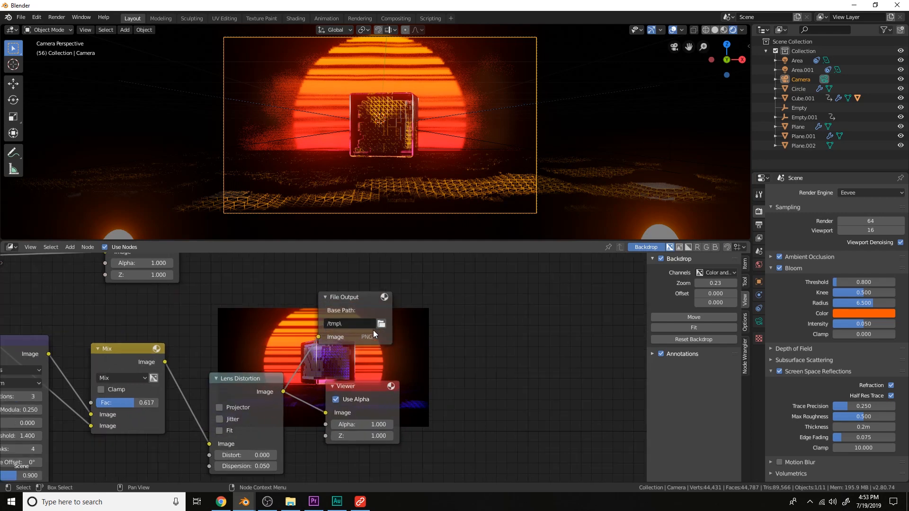